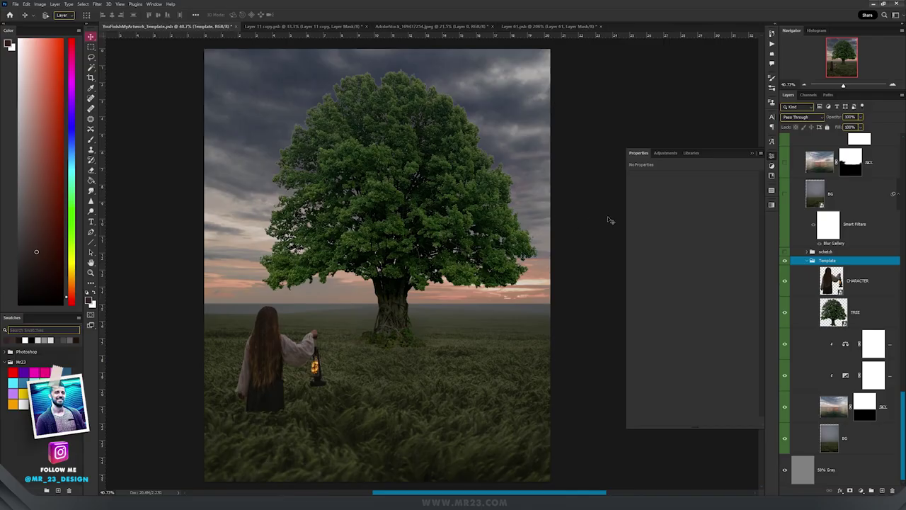
Try moving the TREE and CHARACTER layers on the canvas, undoing each move.
{"action": "left_click", "coordinate": [850, 311]}
{"action": "left_click_drag", "start_coordinate": [468, 245], "coordinate": [456, 228]}
{"action": "key", "text": "ctrl+z"}
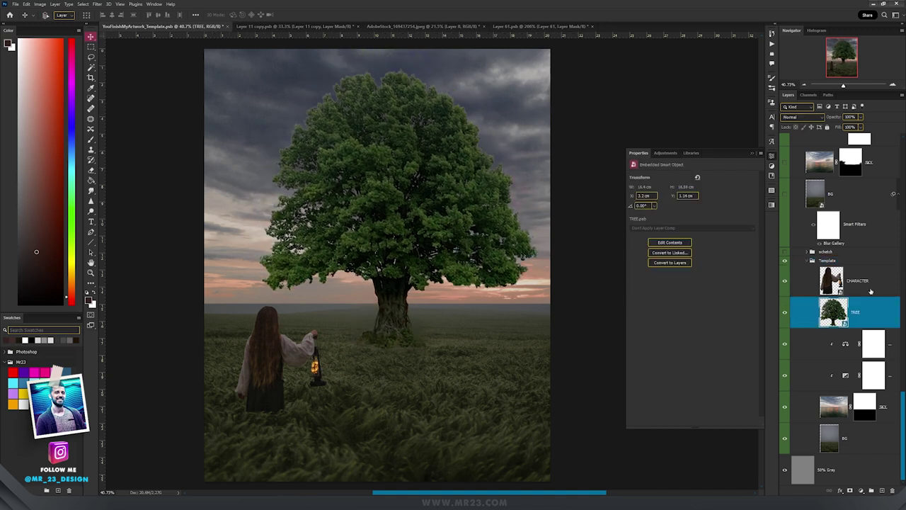
{"action": "left_click", "coordinate": [883, 287]}
{"action": "left_click_drag", "start_coordinate": [392, 262], "coordinate": [403, 250]}
{"action": "key", "text": "ctrl+z"}
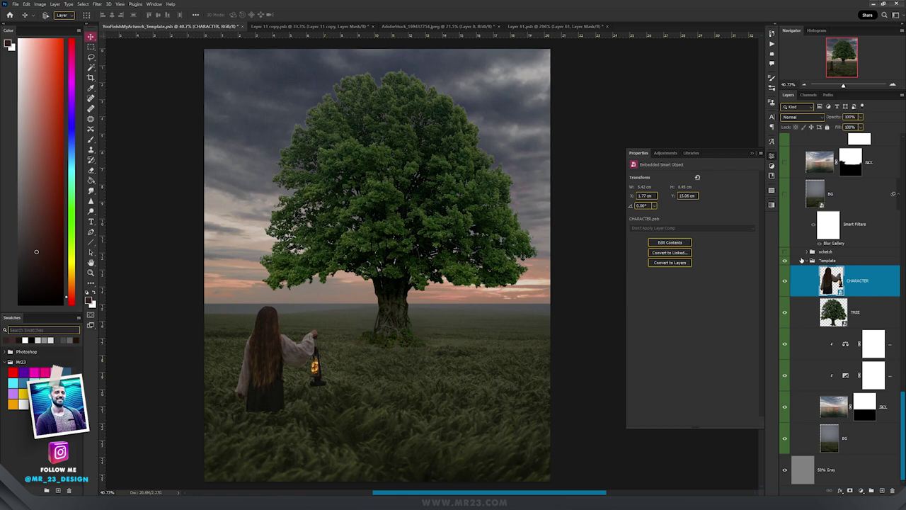
Show the sketch group over the template scene to view the planned composition.
{"action": "left_click_drag", "start_coordinate": [496, 231], "coordinate": [494, 226]}
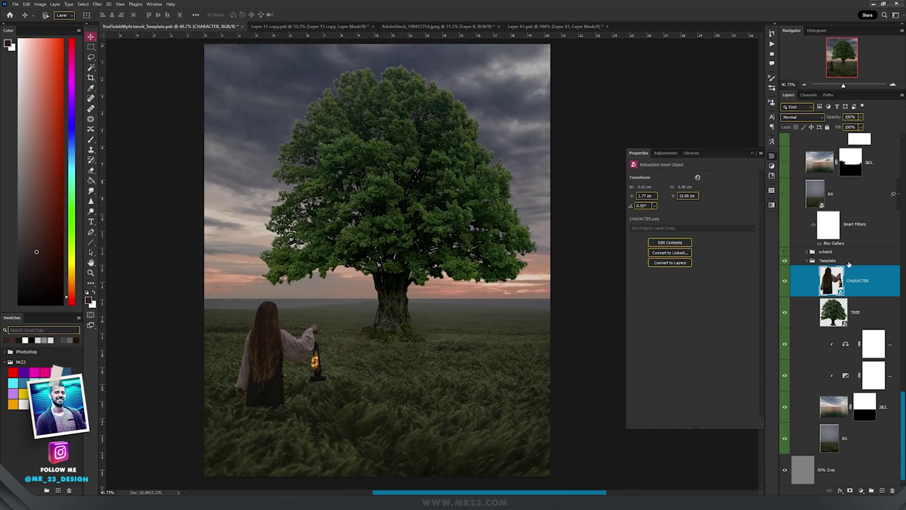
{"action": "left_click", "coordinate": [784, 252]}
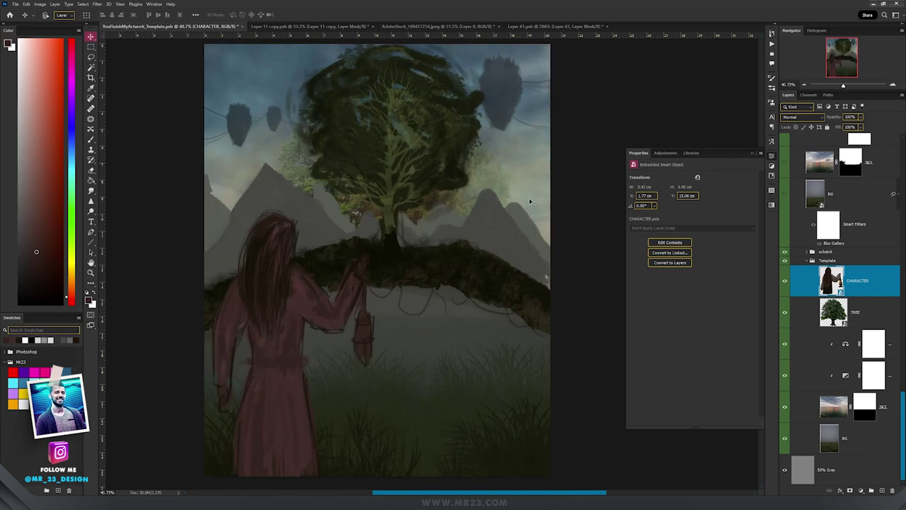
{"action": "left_click_drag", "start_coordinate": [524, 156], "coordinate": [520, 157]}
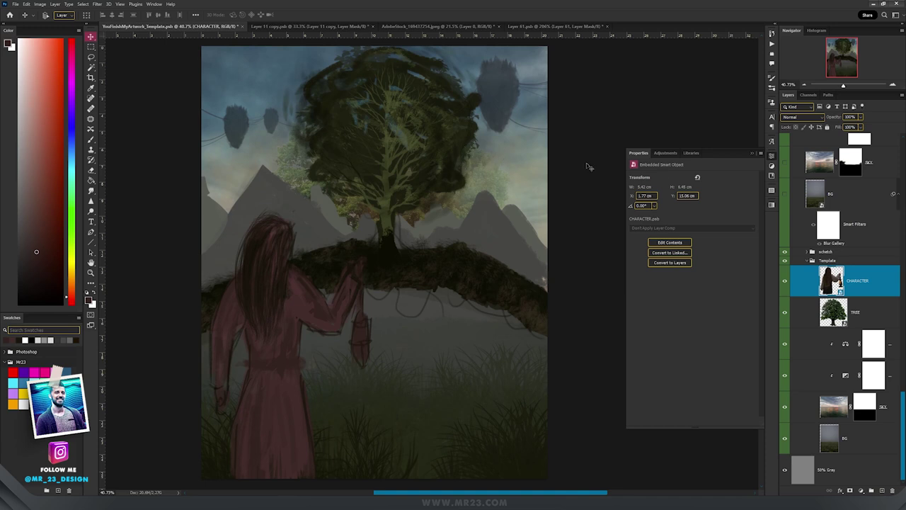
{"action": "scroll", "coordinate": [435, 162], "scroll_direction": "up", "scroll_amount": 1}
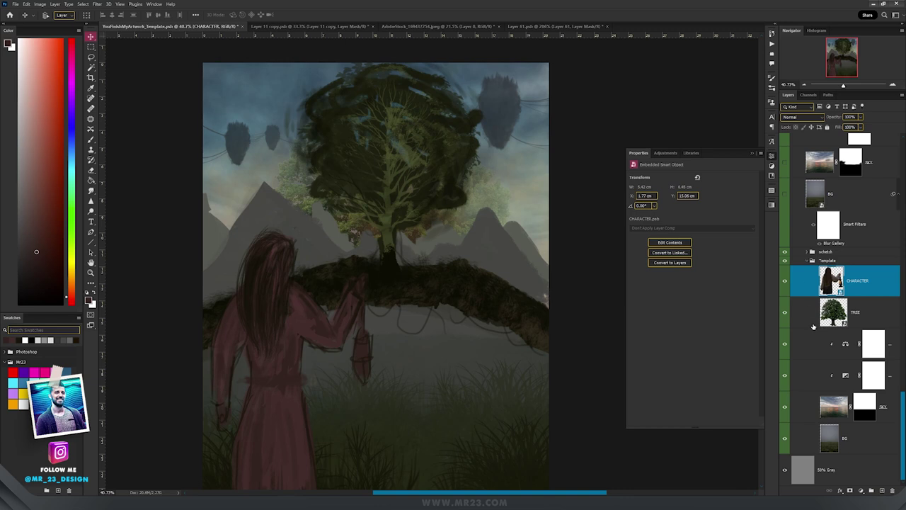
Hide the Template group and show the SKY layer above the blurred BG field.
{"action": "left_click", "coordinate": [784, 261]}
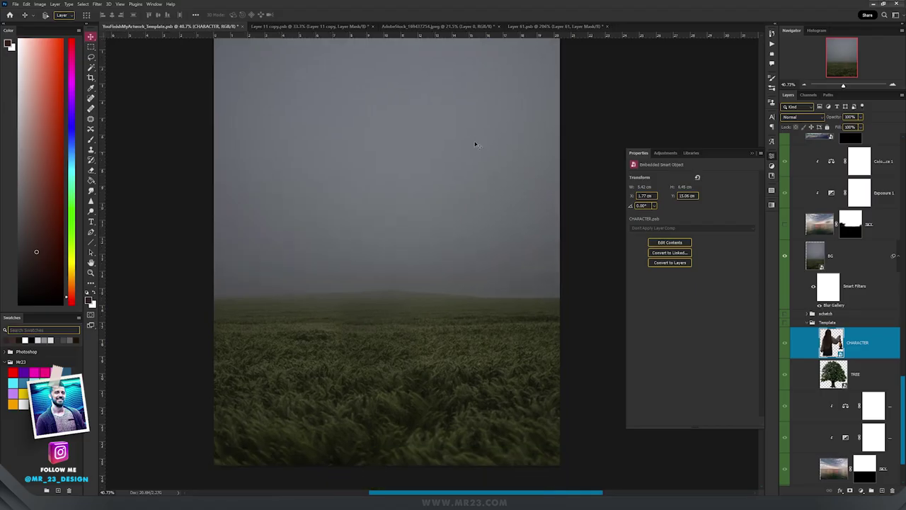
{"action": "left_click_drag", "start_coordinate": [476, 141], "coordinate": [478, 168]}
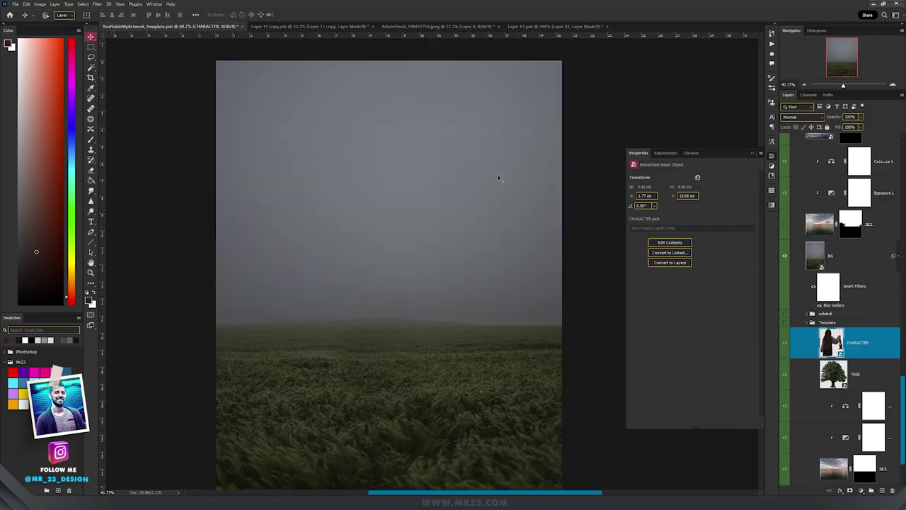
{"action": "left_click", "coordinate": [784, 224]}
Show the two painted sunset cloud layers above the sky adjustments, previewing their images without masks and re-enabling the masks.
{"action": "scroll", "coordinate": [885, 246], "scroll_direction": "up", "scroll_amount": 3}
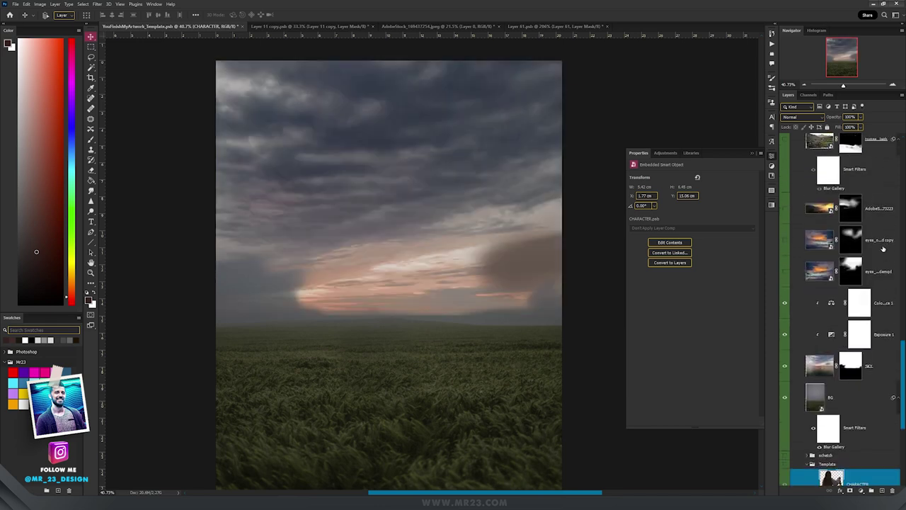
{"action": "left_click_drag", "start_coordinate": [442, 255], "coordinate": [438, 236]}
{"action": "left_click", "coordinate": [850, 272], "text": "shift"}
{"action": "left_click", "coordinate": [785, 271]}
{"action": "left_click", "coordinate": [850, 272]}
{"action": "left_click", "coordinate": [851, 240], "text": "shift"}
{"action": "left_click", "coordinate": [784, 240]}
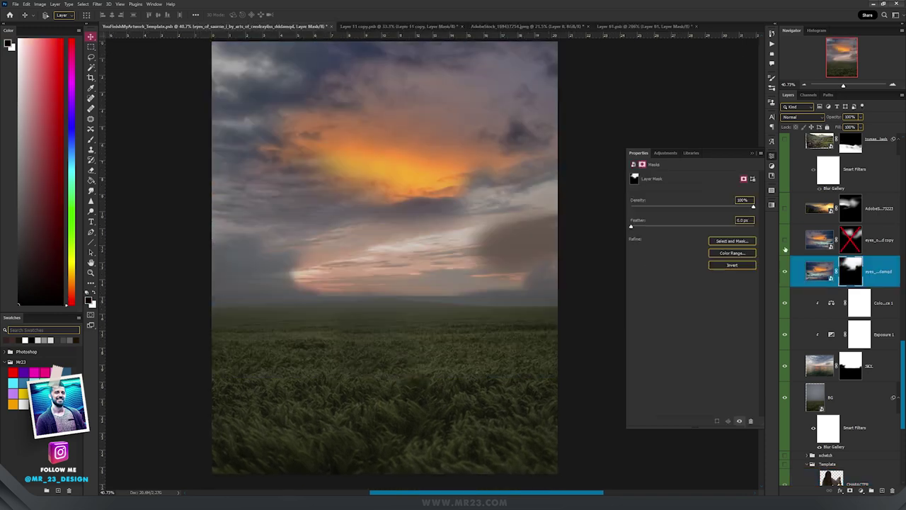
{"action": "left_click", "coordinate": [852, 242]}
Show the AdobeStock sunset layer and the rocky foreground layer with Levels 4, previewing both images unmasked and restoring their masks.
{"action": "left_click", "coordinate": [850, 210], "text": "shift"}
{"action": "left_click", "coordinate": [785, 210]}
{"action": "left_click", "coordinate": [850, 209]}
{"action": "scroll", "coordinate": [850, 220], "scroll_direction": "up", "scroll_amount": 2}
{"action": "left_click", "coordinate": [849, 227], "text": "shift"}
{"action": "left_click", "coordinate": [785, 228]}
{"action": "left_click", "coordinate": [846, 232]}
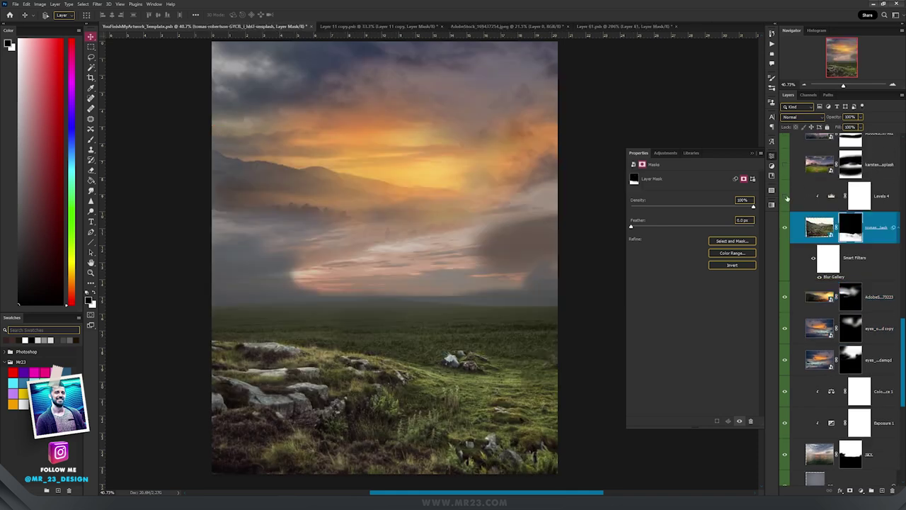
{"action": "left_click", "coordinate": [784, 196]}
Show the green meadow layer and both AdobeStock mountain layers, previewing each image unmasked and restoring its mask.
{"action": "scroll", "coordinate": [835, 220], "scroll_direction": "up", "scroll_amount": 2}
{"action": "left_click", "coordinate": [850, 244], "text": "shift"}
{"action": "left_click", "coordinate": [785, 245]}
{"action": "left_click", "coordinate": [849, 241]}
{"action": "left_click", "coordinate": [850, 212], "text": "shift"}
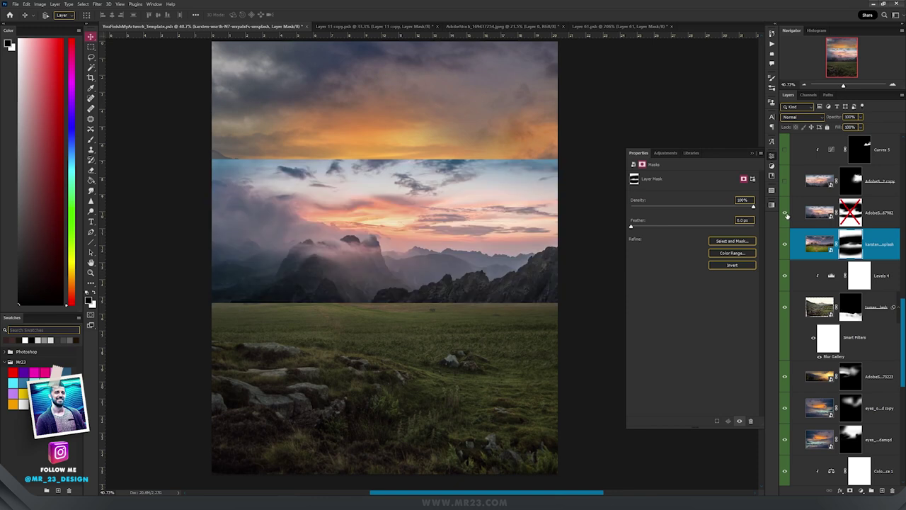
{"action": "left_click", "coordinate": [850, 212], "text": "shift"}
{"action": "left_click", "coordinate": [850, 180], "text": "shift"}
{"action": "left_click", "coordinate": [850, 180], "text": "shift"}
Show Curves 5 and the misty lake mountains layer, previewing that layer unmasked in Normal mode.
{"action": "scroll", "coordinate": [828, 212], "scroll_direction": "up", "scroll_amount": 4}
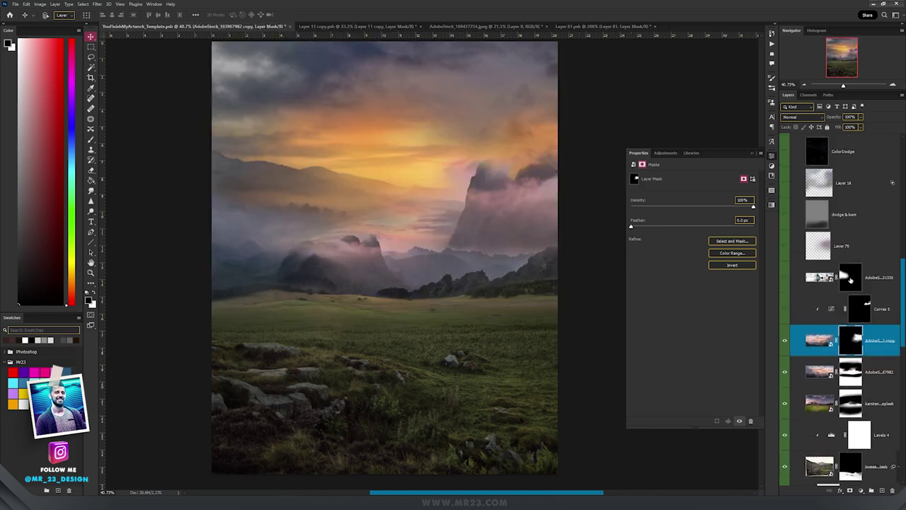
{"action": "left_click", "coordinate": [784, 309]}
{"action": "left_click", "coordinate": [814, 278]}
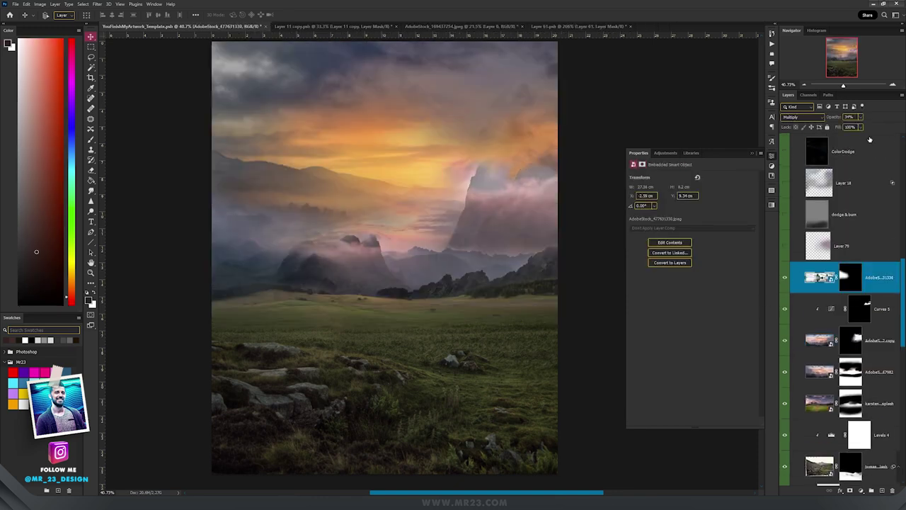
{"action": "left_click", "coordinate": [849, 282], "text": "shift"}
{"action": "left_click", "coordinate": [800, 117]}
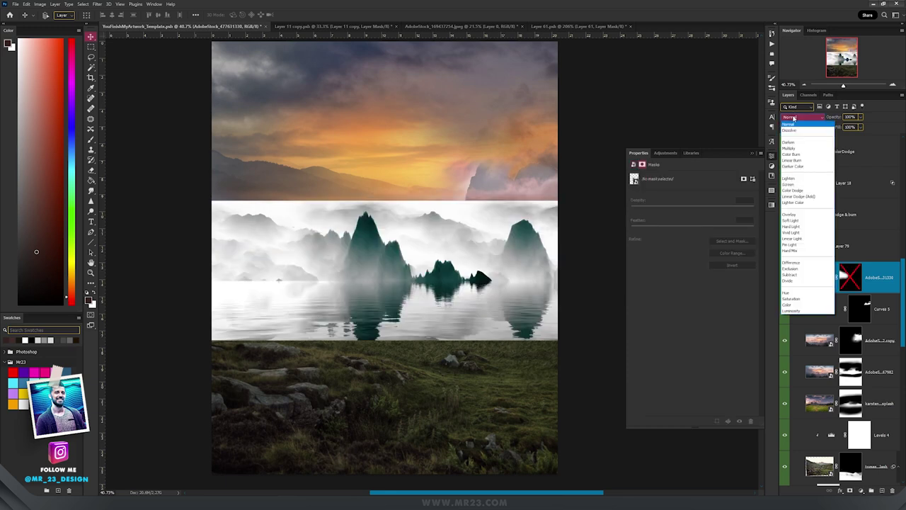
{"action": "left_click", "coordinate": [800, 140]}
Show Layer 79, dodge & burn, Layer 18 and the dark ColorDodge layer in the upper Template group.
{"action": "left_click", "coordinate": [819, 249]}
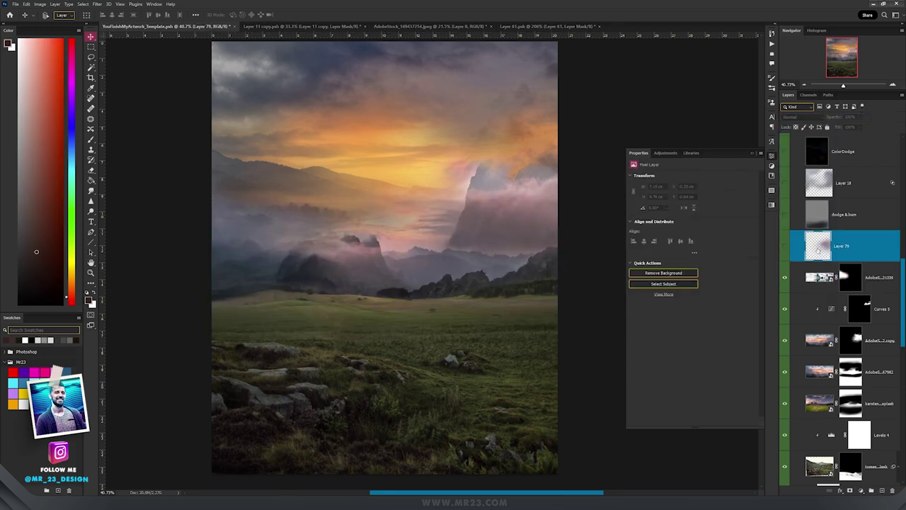
{"action": "left_click", "coordinate": [785, 246]}
{"action": "left_click", "coordinate": [785, 214]}
{"action": "scroll", "coordinate": [787, 217], "scroll_direction": "up", "scroll_amount": 2}
{"action": "left_click", "coordinate": [785, 227]}
{"action": "scroll", "coordinate": [834, 263], "scroll_direction": "up", "scroll_amount": 1}
{"action": "left_click", "coordinate": [785, 240]}
{"action": "scroll", "coordinate": [862, 261], "scroll_direction": "up", "scroll_amount": 1}
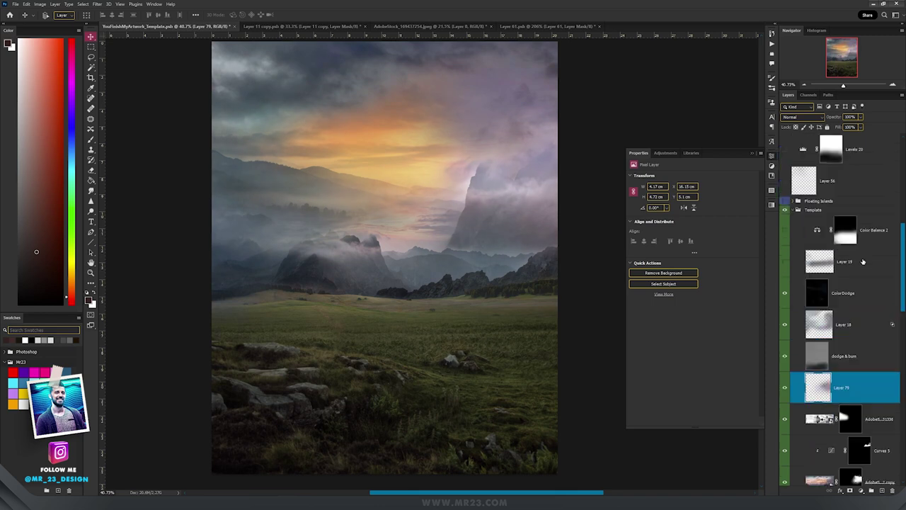
Show the Layer 19 fog and the Color Balance 2 adjustment in the upper Template group.
{"action": "left_click", "coordinate": [840, 283]}
{"action": "left_click", "coordinate": [785, 261]}
{"action": "left_click", "coordinate": [826, 235]}
{"action": "scroll", "coordinate": [828, 241], "scroll_direction": "up", "scroll_amount": 3}
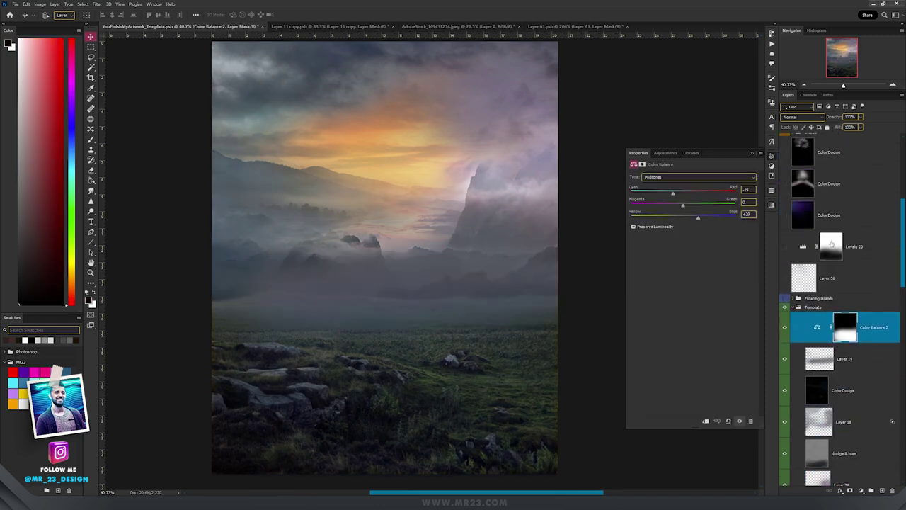
Show Layer 56 and the Levels 20 adjustment above the Floating Islands group.
{"action": "left_click", "coordinate": [784, 278]}
{"action": "scroll", "coordinate": [861, 289], "scroll_direction": "up", "scroll_amount": 2}
{"action": "scroll", "coordinate": [471, 242], "scroll_direction": "up", "scroll_amount": 1}
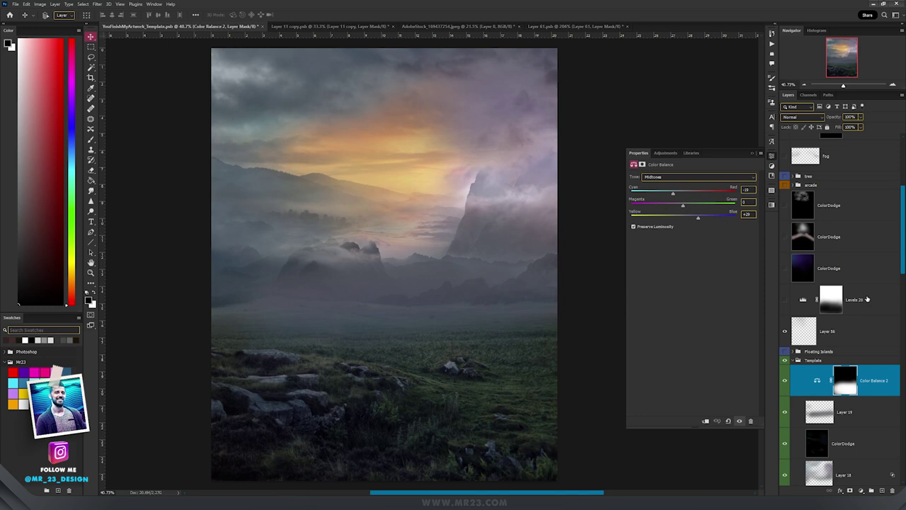
{"action": "left_click", "coordinate": [866, 301]}
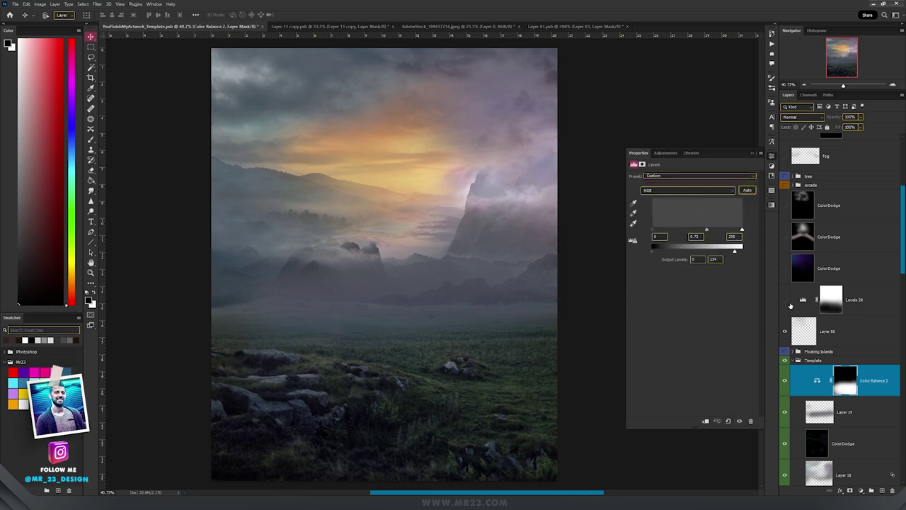
{"action": "left_click", "coordinate": [784, 300]}
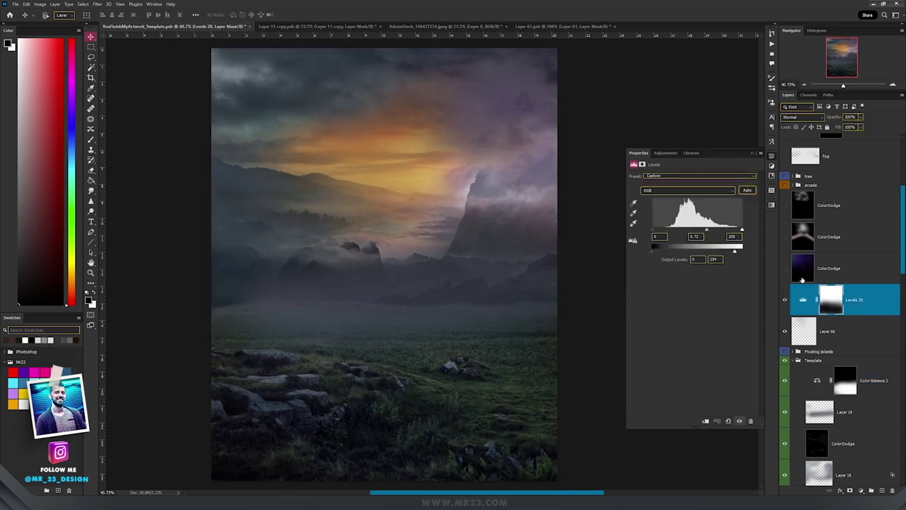
Show the blue-purple ColorDodge layer above Levels 20 and check its blend mode.
{"action": "left_click", "coordinate": [805, 274]}
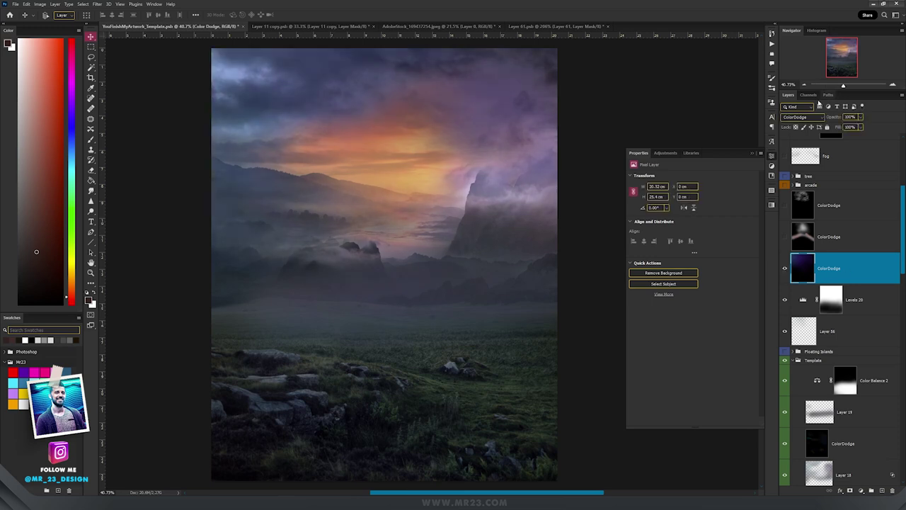
{"action": "left_click", "coordinate": [808, 117]}
{"action": "left_click", "coordinate": [806, 118]}
{"action": "left_click_drag", "start_coordinate": [432, 117], "coordinate": [431, 128]}
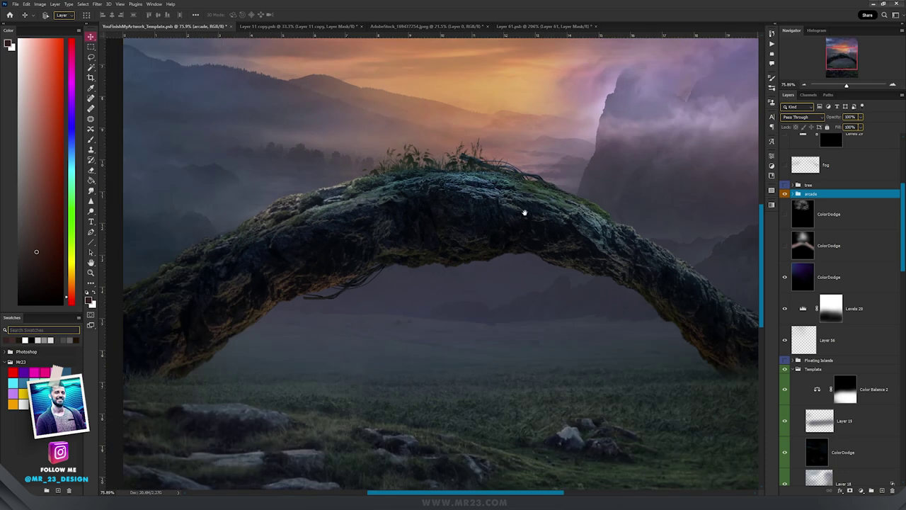
In the Layer 11 copy.psb document, load the rock layer's mask as a selection and re-enable the mask.
{"action": "left_click_drag", "start_coordinate": [524, 213], "coordinate": [511, 244]}
{"action": "key", "text": "ctrl+Tab"}
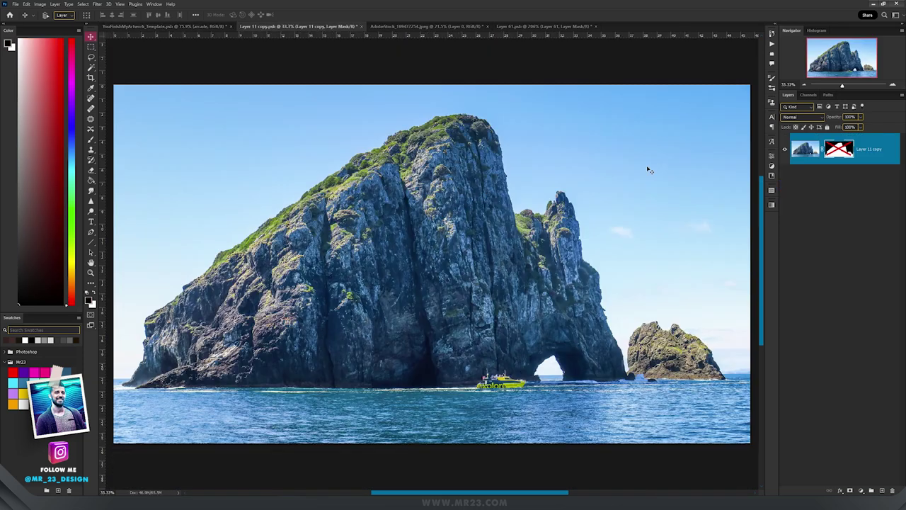
{"action": "left_click", "coordinate": [840, 150], "text": "ctrl"}
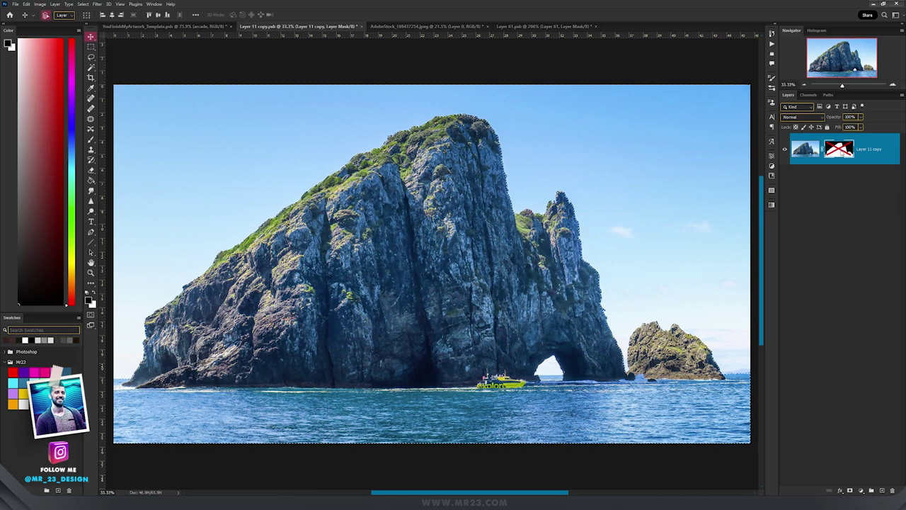
{"action": "scroll", "coordinate": [521, 193], "scroll_direction": "up", "scroll_amount": 5}
{"action": "left_click_drag", "start_coordinate": [407, 195], "coordinate": [169, 249]}
{"action": "scroll", "coordinate": [412, 230], "scroll_direction": "down", "scroll_amount": 3}
{"action": "scroll", "coordinate": [411, 229], "scroll_direction": "down", "scroll_amount": 3}
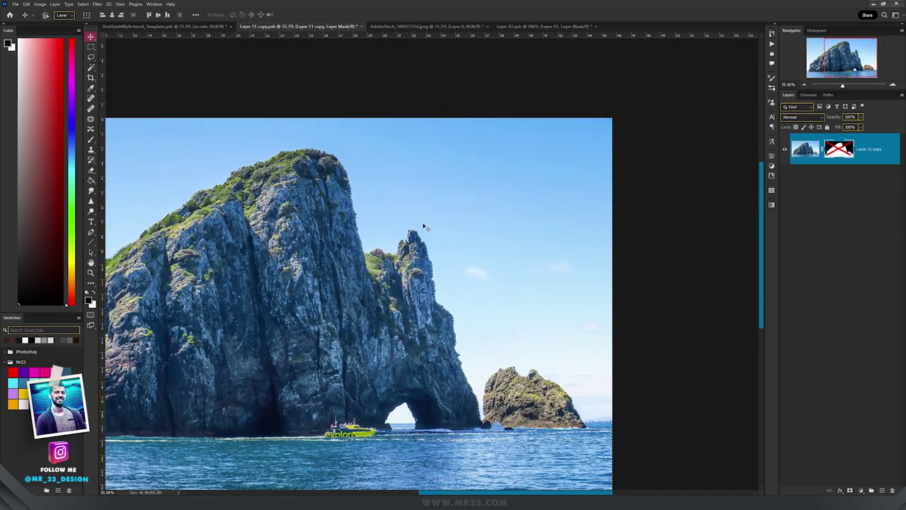
{"action": "scroll", "coordinate": [426, 228], "scroll_direction": "up", "scroll_amount": 2}
{"action": "left_click", "coordinate": [849, 149], "text": "shift"}
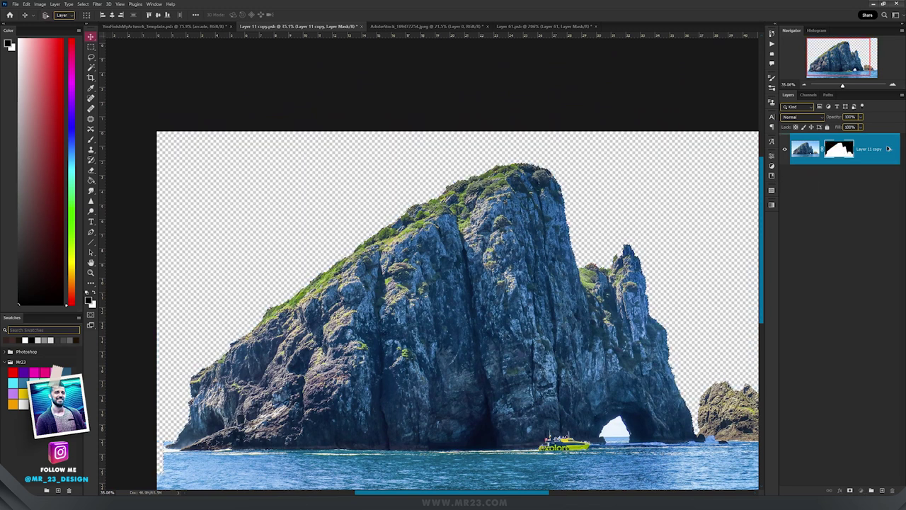
Duplicate the masked rock layer and apply the layer mask on the duplicate.
{"action": "key", "text": "ctrl+j"}
{"action": "right_click", "coordinate": [841, 153]}
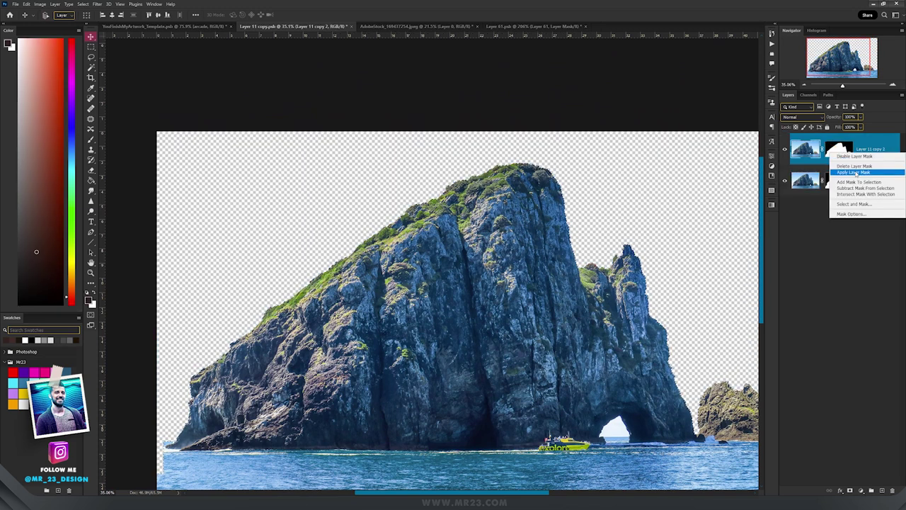
{"action": "left_click", "coordinate": [855, 172]}
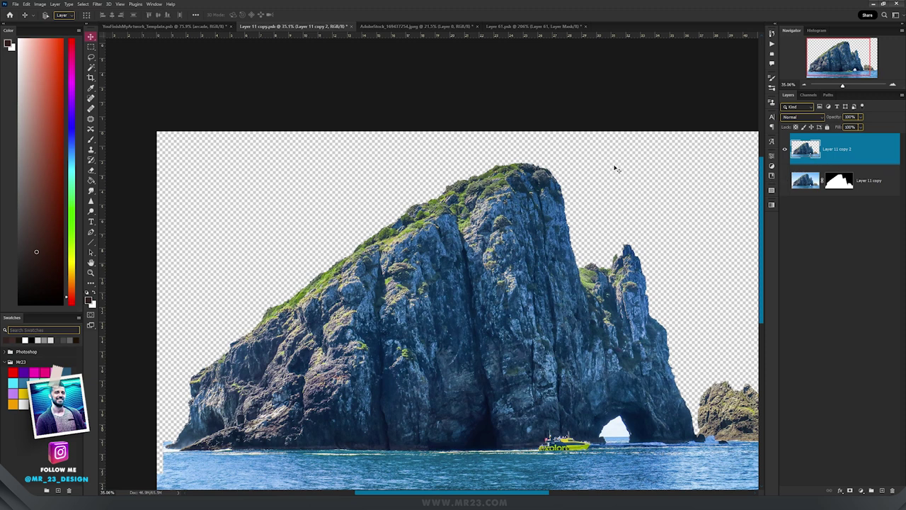
Lasso the grassy upper part of the rock and copy it to a new layer with Layer Via Copy.
{"action": "key", "text": "k"}
{"action": "key", "text": "l"}
{"action": "mouse_move", "coordinate": [578, 156]}
{"action": "left_mouse_down"}
{"action": "mouse_move", "coordinate": [590, 237]}
{"action": "mouse_move", "coordinate": [478, 314]}
{"action": "mouse_move", "coordinate": [373, 356]}
{"action": "mouse_move", "coordinate": [136, 402]}
{"action": "mouse_move", "coordinate": [159, 325]}
{"action": "mouse_move", "coordinate": [296, 146]}
{"action": "mouse_move", "coordinate": [400, 132]}
{"action": "mouse_move", "coordinate": [478, 135]}
{"action": "mouse_move", "coordinate": [571, 161]}
{"action": "left_mouse_up"}
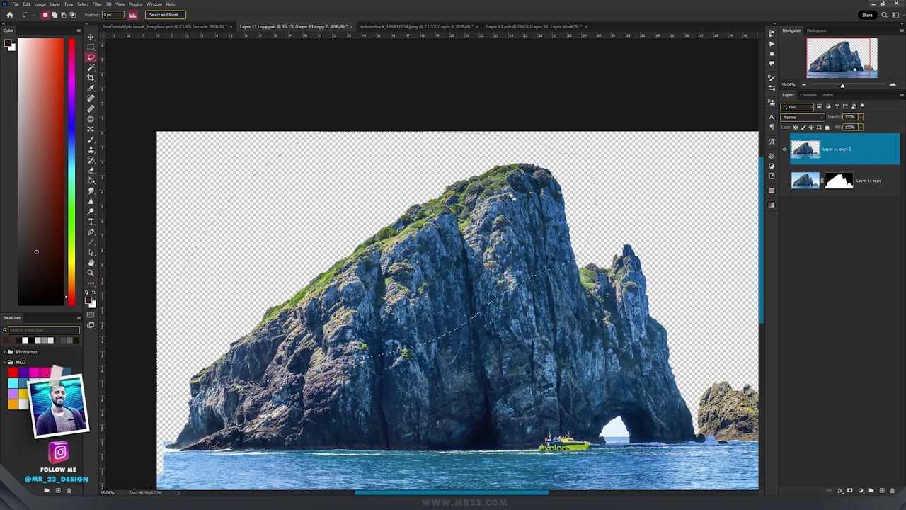
{"action": "right_click", "coordinate": [513, 196]}
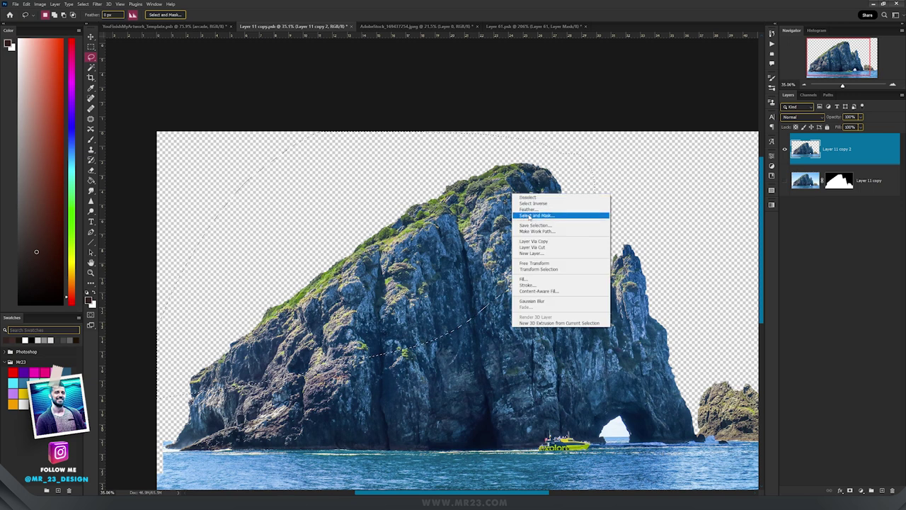
{"action": "left_click", "coordinate": [547, 243]}
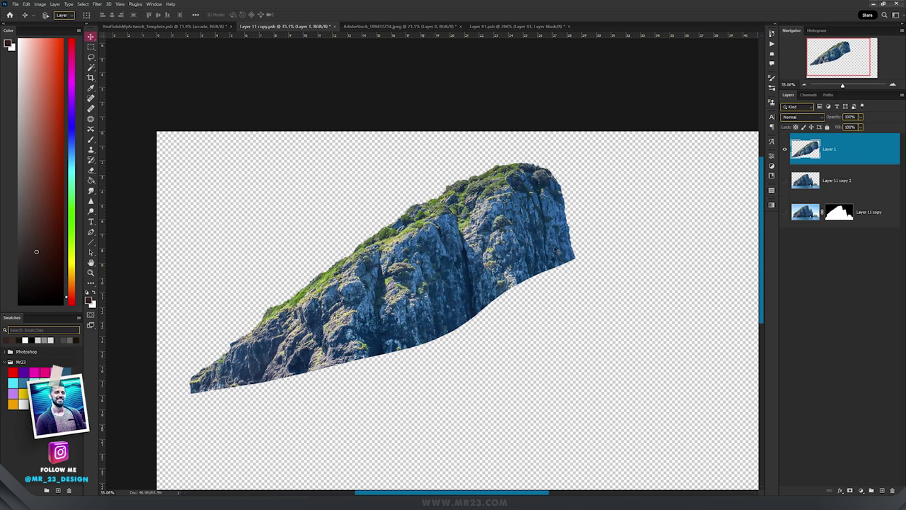
{"action": "key", "text": "ctrl+alt+t"}
{"action": "left_click_drag", "start_coordinate": [482, 269], "coordinate": [502, 269]}
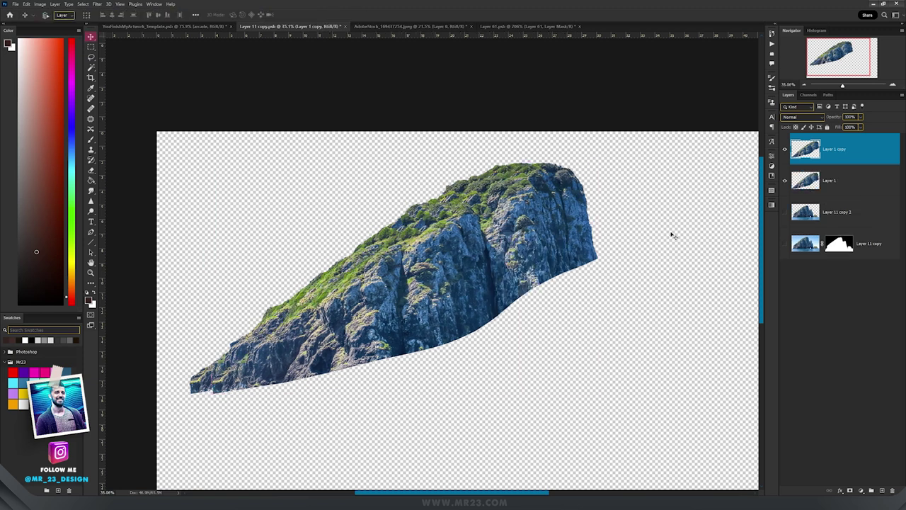
{"action": "key", "text": "Escape"}
Convert the Layer 1 rock strip to a smart object.
{"action": "right_click", "coordinate": [804, 151]}
{"action": "key", "text": "Escape"}
{"action": "right_click", "coordinate": [858, 153]}
{"action": "left_click", "coordinate": [846, 244]}
Warp the rock strip smart object into a more curved shape, adjusting its middle and both ends.
{"action": "key", "text": "ctrl+t"}
{"action": "right_click", "coordinate": [450, 223]}
{"action": "right_click", "coordinate": [447, 248]}
{"action": "left_click", "coordinate": [480, 324]}
{"action": "left_click_drag", "start_coordinate": [425, 322], "coordinate": [384, 286]}
{"action": "left_click", "coordinate": [385, 290], "text": "alt"}
{"action": "mouse_move", "coordinate": [571, 251]}
{"action": "left_mouse_down"}
{"action": "mouse_move", "coordinate": [533, 246]}
{"action": "mouse_move", "coordinate": [563, 248]}
{"action": "left_mouse_up"}
{"action": "left_click_drag", "start_coordinate": [384, 287], "coordinate": [385, 285]}
{"action": "left_click_drag", "start_coordinate": [194, 397], "coordinate": [202, 394]}
{"action": "key", "text": "Return"}
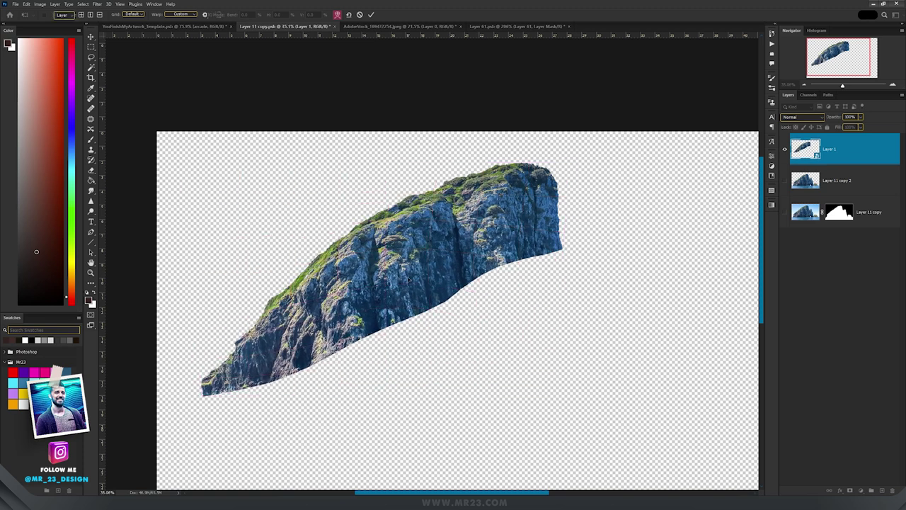
Duplicate the warped rock smart object and place the copy offset over the original.
{"action": "left_click_drag", "start_coordinate": [409, 279], "coordinate": [508, 303], "text": "alt"}
{"action": "left_click", "coordinate": [771, 156]}
{"action": "left_click_drag", "start_coordinate": [596, 277], "coordinate": [519, 240]}
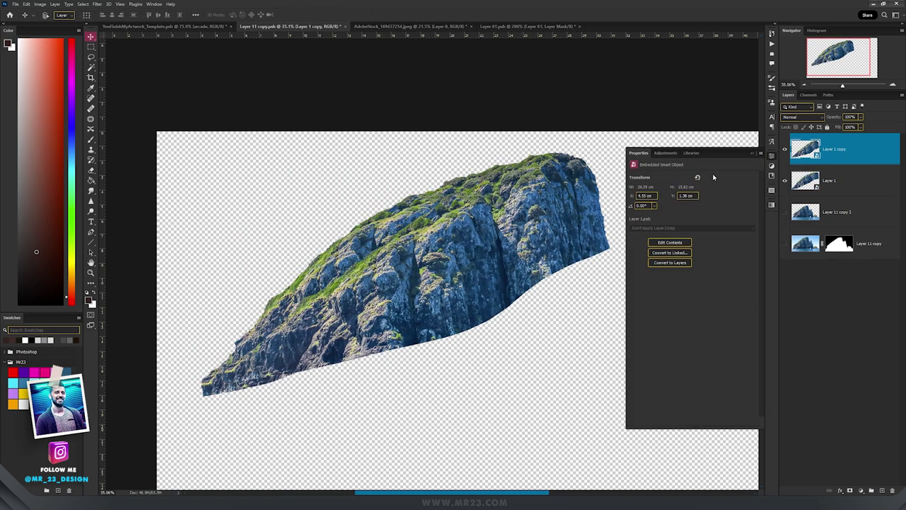
Flip the rock copy horizontally, then move and rotate it so it continues the rock strip down to the right.
{"action": "left_click", "coordinate": [752, 153]}
{"action": "key", "text": "ctrl+t"}
{"action": "right_click", "coordinate": [459, 240]}
{"action": "left_click", "coordinate": [494, 368]}
{"action": "left_click_drag", "start_coordinate": [440, 375], "coordinate": [707, 348]}
{"action": "left_click_drag", "start_coordinate": [706, 87], "coordinate": [638, 199]}
{"action": "left_click_drag", "start_coordinate": [577, 355], "coordinate": [626, 220]}
{"action": "key", "text": "Return"}
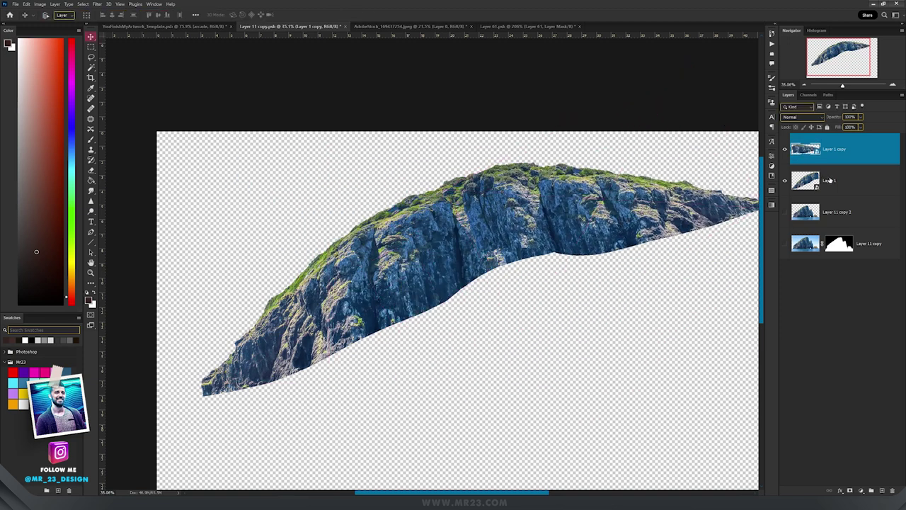
Shift both rock pieces left and place an upside-down duplicate of one beneath the arch's left side.
{"action": "left_click", "coordinate": [828, 181], "text": "shift"}
{"action": "left_click_drag", "start_coordinate": [749, 188], "coordinate": [717, 191]}
{"action": "left_click_drag", "start_coordinate": [602, 246], "coordinate": [594, 275]}
{"action": "key", "text": "ctrl+t"}
{"action": "right_click", "coordinate": [542, 219]}
{"action": "left_click", "coordinate": [571, 393]}
{"action": "key", "text": "Return"}
{"action": "left_click_drag", "start_coordinate": [528, 231], "coordinate": [327, 356]}
Resize, rotate and warp the upside-down rock piece to fit the underside of the arch's left side.
{"action": "key", "text": "ctrl+t"}
{"action": "left_click_drag", "start_coordinate": [524, 354], "coordinate": [505, 277]}
{"action": "left_click_drag", "start_coordinate": [330, 358], "coordinate": [290, 334]}
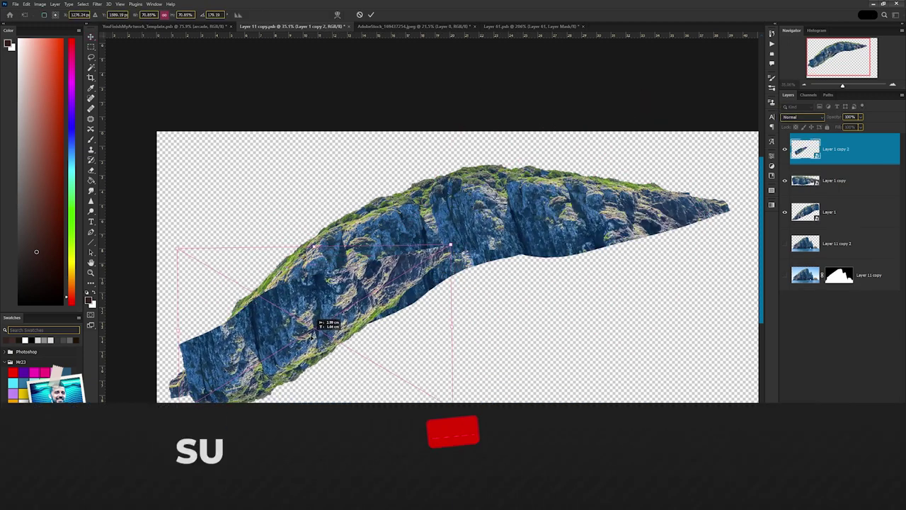
{"action": "left_click_drag", "start_coordinate": [498, 301], "coordinate": [496, 322]}
{"action": "left_click_drag", "start_coordinate": [323, 248], "coordinate": [321, 276]}
{"action": "left_click_drag", "start_coordinate": [505, 341], "coordinate": [504, 321]}
{"action": "mouse_move", "coordinate": [321, 343]}
{"action": "left_mouse_down"}
{"action": "mouse_move", "coordinate": [303, 353]}
{"action": "mouse_move", "coordinate": [306, 345]}
{"action": "left_mouse_up"}
{"action": "right_click", "coordinate": [335, 313]}
{"action": "left_click", "coordinate": [350, 359]}
{"action": "left_click_drag", "start_coordinate": [189, 358], "coordinate": [210, 359]}
{"action": "left_click_drag", "start_coordinate": [382, 292], "coordinate": [399, 306]}
Duplicate the underside rock piece to the right and rotate it to continue the arch's lower edge.
{"action": "left_click_drag", "start_coordinate": [316, 300], "coordinate": [480, 264]}
{"action": "key", "text": "Return"}
{"action": "key", "text": "ctrl+t"}
{"action": "left_click_drag", "start_coordinate": [655, 296], "coordinate": [653, 312]}
{"action": "key", "text": "Return"}
Duplicate the four rock layers, flip the copies horizontally and position them as the right half of the arch.
{"action": "left_click", "coordinate": [837, 242], "text": "shift"}
{"action": "left_click_drag", "start_coordinate": [451, 245], "coordinate": [390, 245], "text": "alt"}
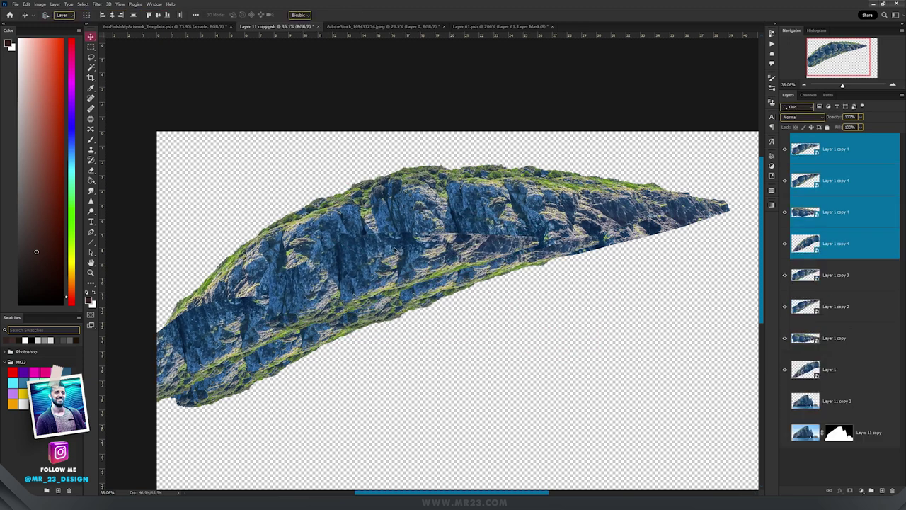
{"action": "key", "text": "ctrl+t"}
{"action": "right_click", "coordinate": [392, 246]}
{"action": "left_click", "coordinate": [419, 386]}
{"action": "key", "text": "Return"}
{"action": "left_click_drag", "start_coordinate": [371, 289], "coordinate": [625, 292]}
{"action": "left_click_drag", "start_coordinate": [614, 267], "coordinate": [526, 257]}
Select all eight rock layers and scale them down together from the centre.
{"action": "left_click", "coordinate": [862, 375]}
{"action": "left_click", "coordinate": [856, 151], "text": "shift"}
{"action": "key", "text": "ctrl+t"}
{"action": "left_click_drag", "start_coordinate": [449, 154], "coordinate": [394, 214], "text": "alt"}
{"action": "key", "text": "Return"}
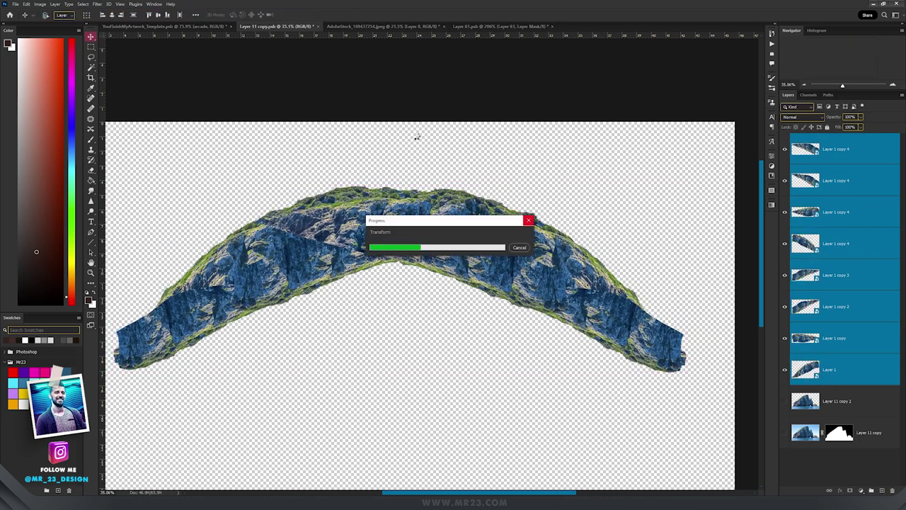
Add a mask to the third rock layer from the top and brush away its seam near the arch's crown.
{"action": "left_click", "coordinate": [867, 212]}
{"action": "left_click", "coordinate": [850, 490]}
{"action": "key", "text": "b"}
{"action": "scroll", "coordinate": [459, 292], "scroll_direction": "up", "scroll_amount": 6}
{"action": "right_click", "coordinate": [385, 188]}
{"action": "mouse_move", "coordinate": [407, 183]}
{"action": "left_mouse_down"}
{"action": "mouse_move", "coordinate": [373, 180]}
{"action": "mouse_move", "coordinate": [424, 193]}
{"action": "mouse_move", "coordinate": [323, 197]}
{"action": "mouse_move", "coordinate": [477, 201]}
{"action": "mouse_move", "coordinate": [332, 200]}
{"action": "mouse_move", "coordinate": [507, 187]}
{"action": "left_mouse_up"}
{"action": "right_click", "coordinate": [440, 207]}
{"action": "double_click", "coordinate": [464, 304]}
Mask the second rock layer from the top and paint out its seam with the brush at 100% opacity and 14% flow.
{"action": "left_click", "coordinate": [785, 181]}
{"action": "left_click", "coordinate": [785, 182]}
{"action": "left_click", "coordinate": [838, 183]}
{"action": "left_click", "coordinate": [849, 490]}
{"action": "left_click_drag", "start_coordinate": [715, 296], "coordinate": [524, 245]}
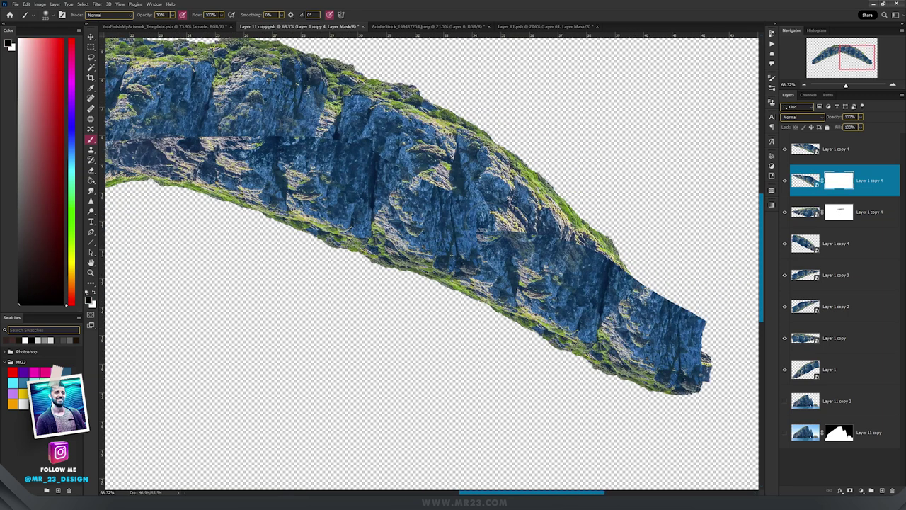
{"action": "key", "text": "0"}
{"action": "key", "text": "shift+1"}
{"action": "key", "text": "shift+4"}
{"action": "left_click_drag", "start_coordinate": [481, 234], "coordinate": [595, 281]}
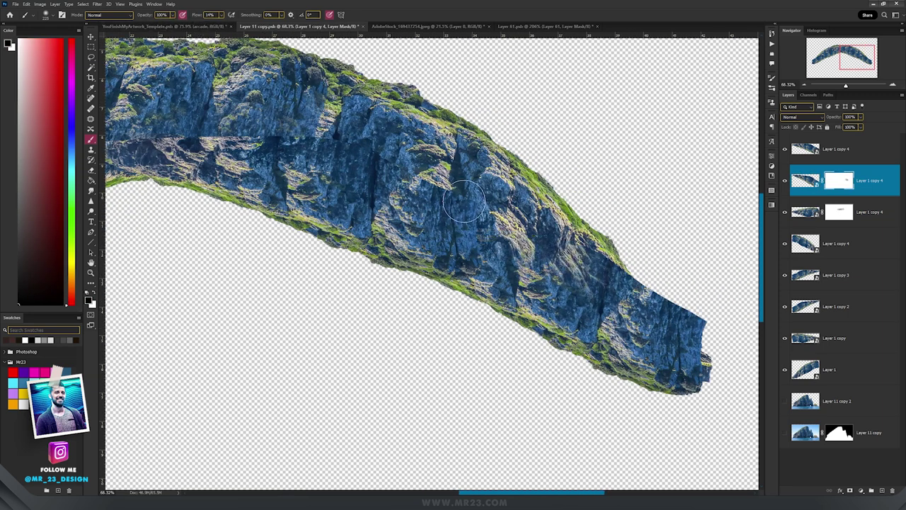
Examine the finished rock arch in Group 2.psb and in the main landscape composite.
{"action": "left_click_drag", "start_coordinate": [225, 130], "coordinate": [471, 250]}
{"action": "left_click", "coordinate": [471, 249], "text": "ctrl"}
{"action": "left_click", "coordinate": [471, 250]}
{"action": "key", "text": "Escape"}
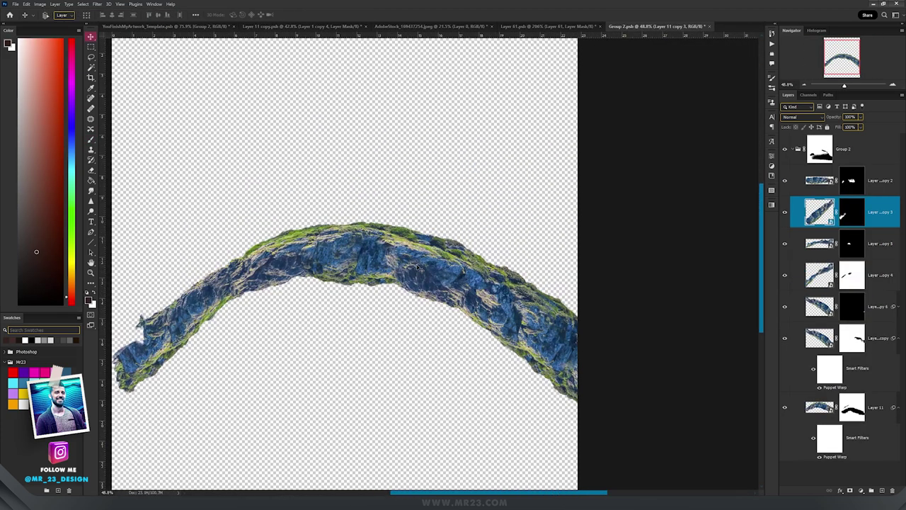
{"action": "left_click_drag", "start_coordinate": [435, 267], "coordinate": [454, 260]}
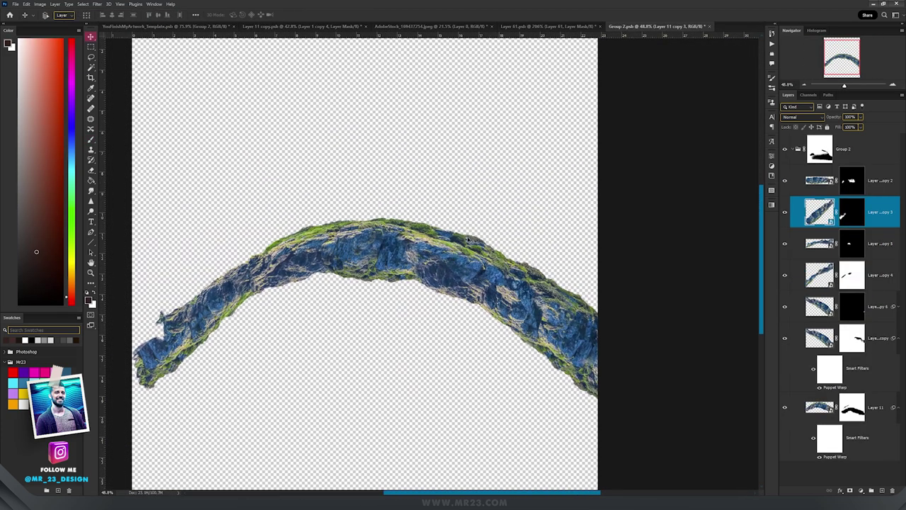
{"action": "scroll", "coordinate": [449, 299], "scroll_direction": "up", "scroll_amount": 3}
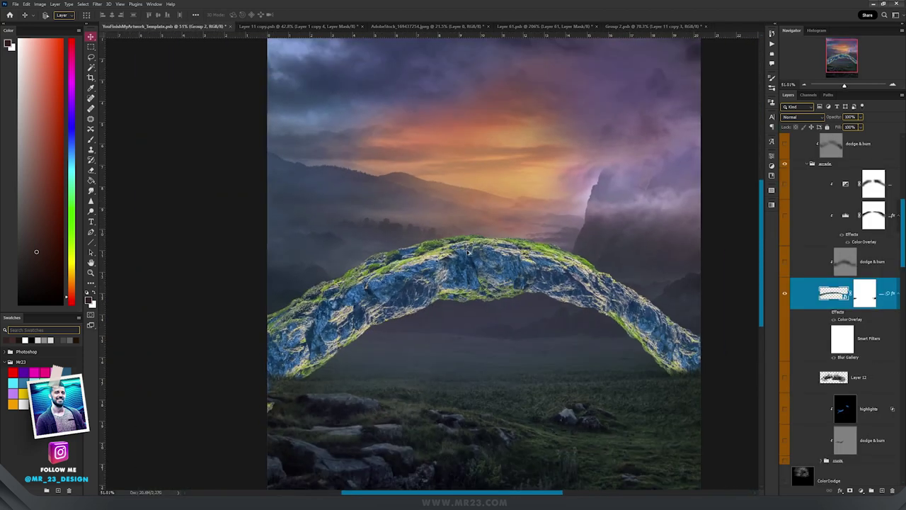
{"action": "scroll", "coordinate": [467, 251], "scroll_direction": "up", "scroll_amount": 3}
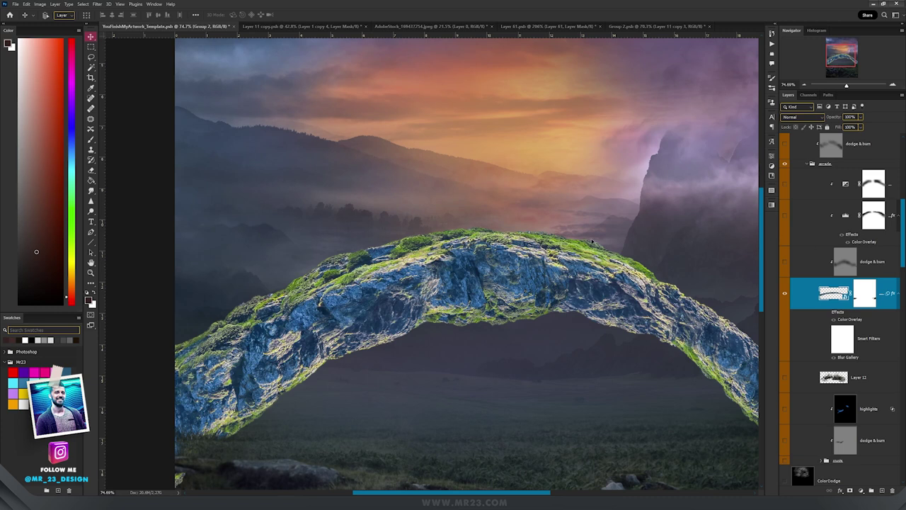
{"action": "left_click_drag", "start_coordinate": [592, 242], "coordinate": [531, 230]}
{"action": "scroll", "coordinate": [531, 229], "scroll_direction": "down", "scroll_amount": 3}
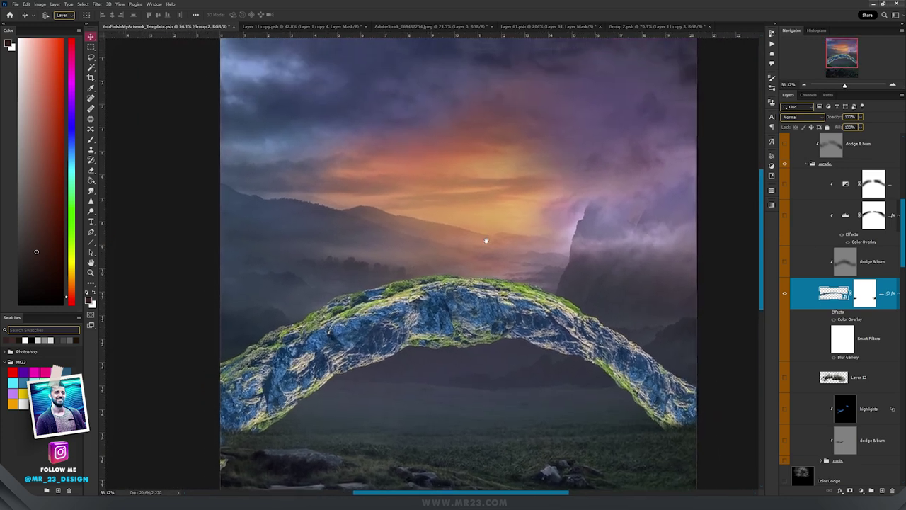
{"action": "left_click_drag", "start_coordinate": [485, 241], "coordinate": [487, 244]}
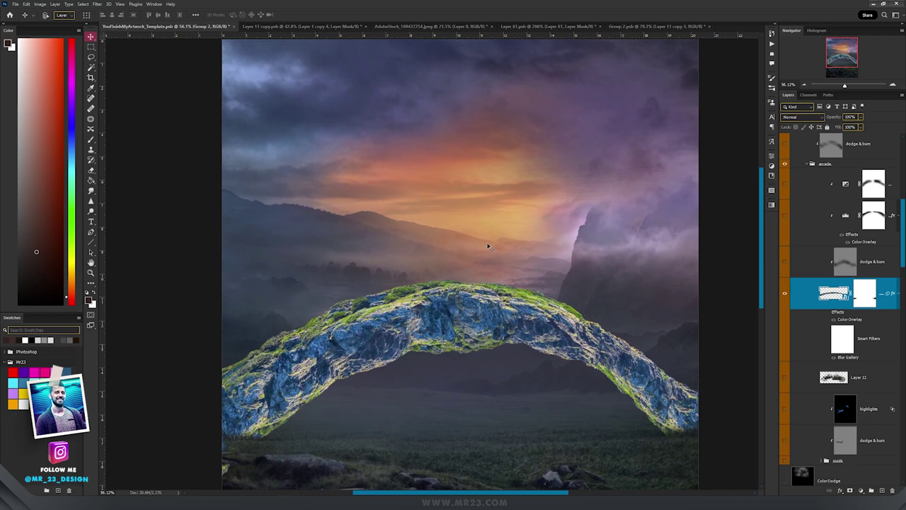
Show the Levels adjustment clipped to the arch layer and open its settings.
{"action": "scroll", "coordinate": [826, 278], "scroll_direction": "up", "scroll_amount": 1}
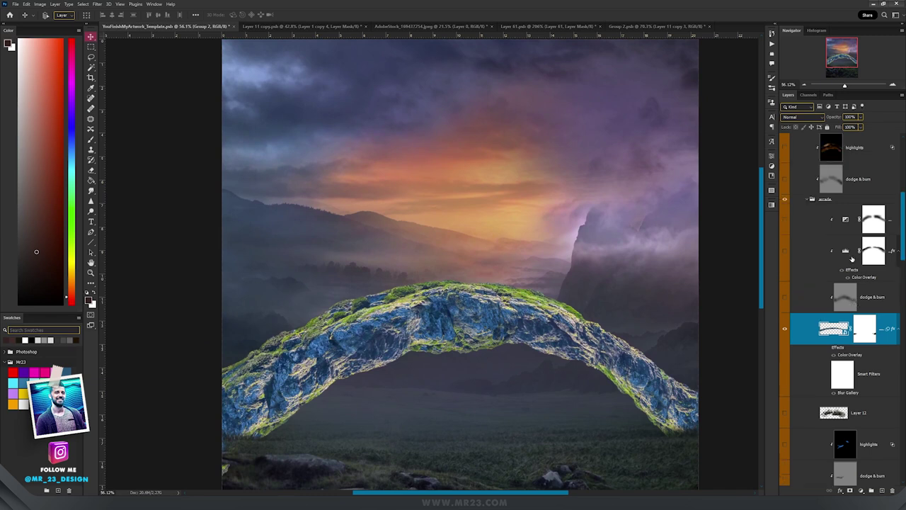
{"action": "left_click", "coordinate": [785, 251]}
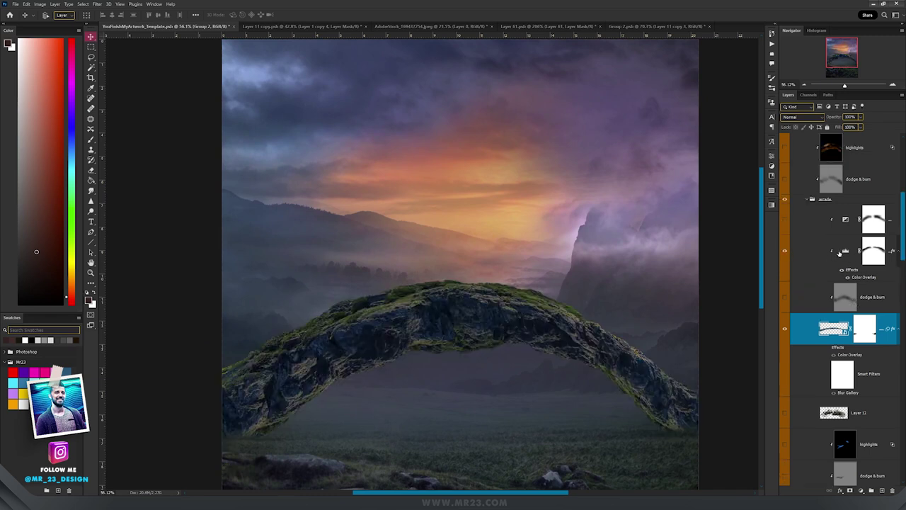
{"action": "double_click", "coordinate": [841, 251]}
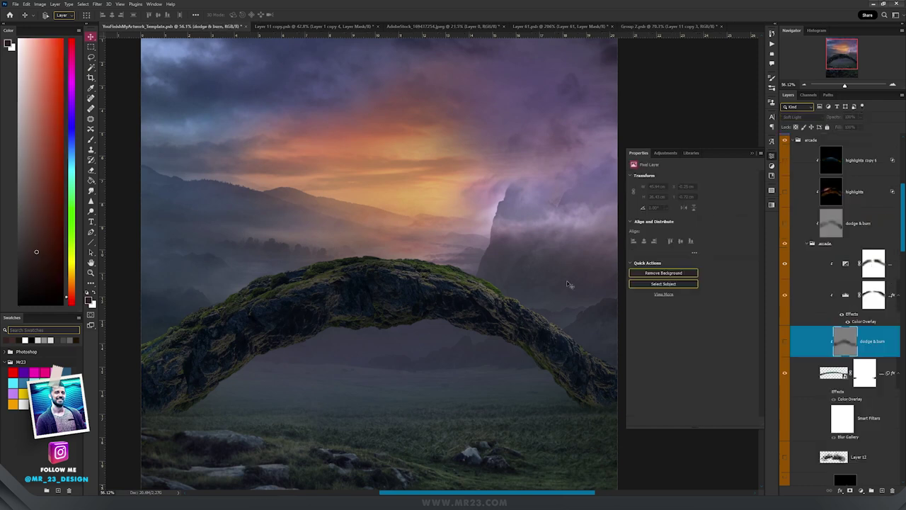
Hide the dodge & burn layer and create a clipped Soft Light layer filled with 50% gray above it.
{"action": "left_click", "coordinate": [785, 344]}
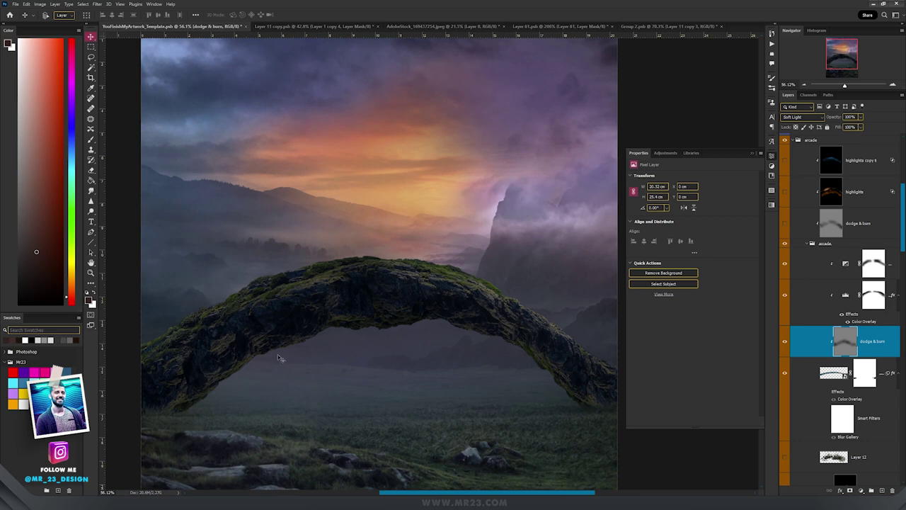
{"action": "left_click", "coordinate": [785, 343]}
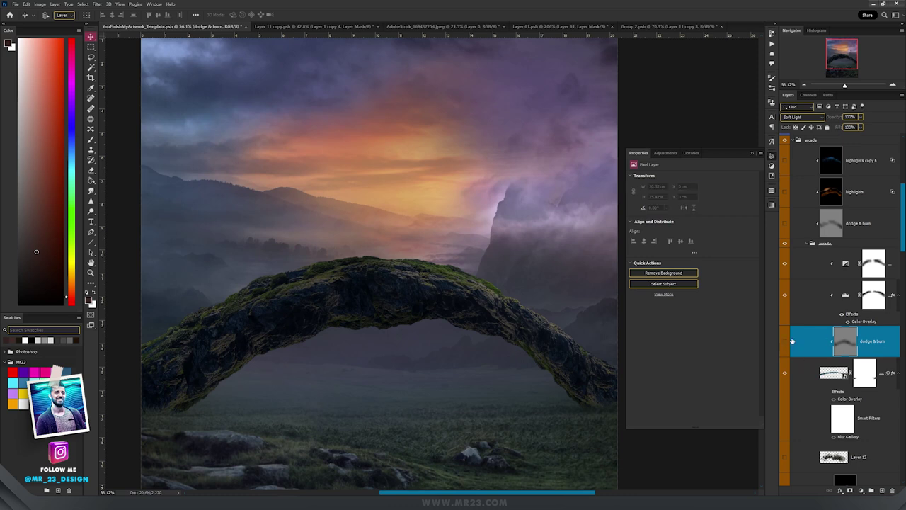
{"action": "left_click", "coordinate": [55, 4]}
{"action": "mouse_move", "coordinate": [60, 12]}
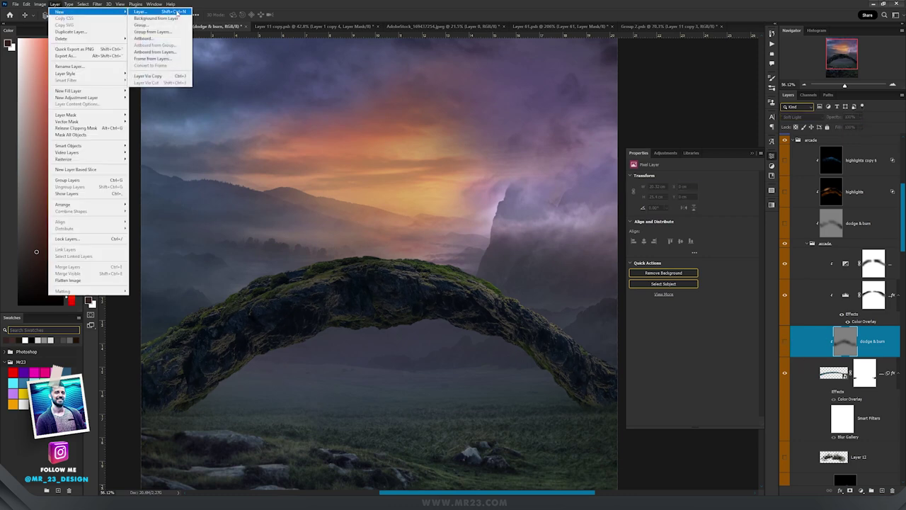
{"action": "left_click", "coordinate": [145, 12]}
{"action": "left_click", "coordinate": [421, 182]}
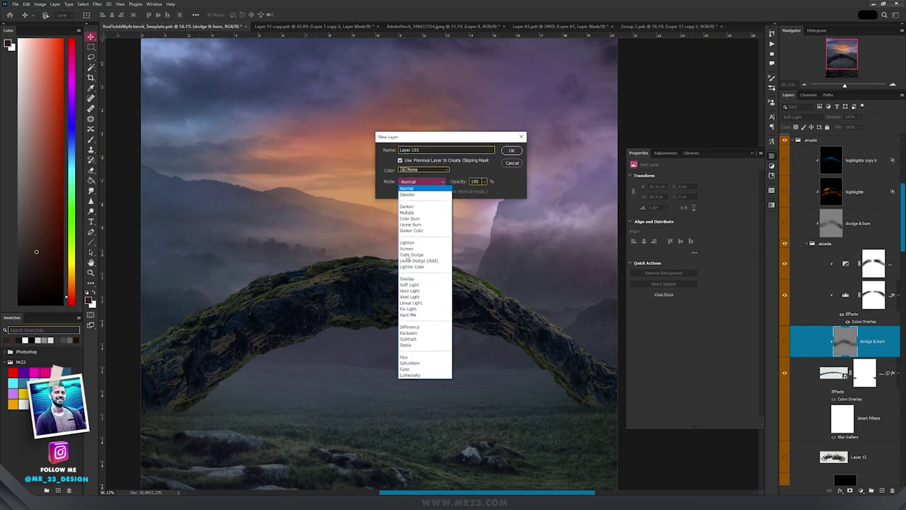
{"action": "left_click", "coordinate": [410, 285]}
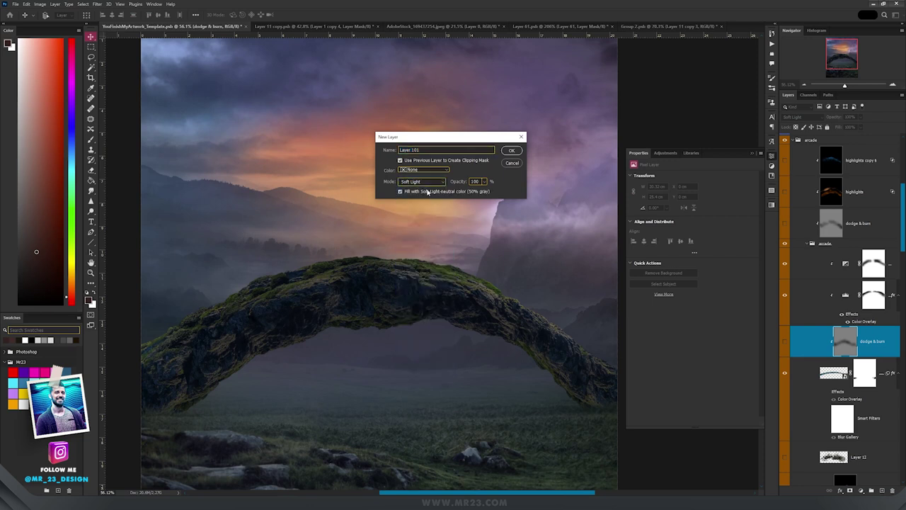
{"action": "left_click", "coordinate": [511, 150]}
Sample a dark blue near the arch and brush shading onto Layer 101, then view the Dodge and Burn tools.
{"action": "key", "text": "b"}
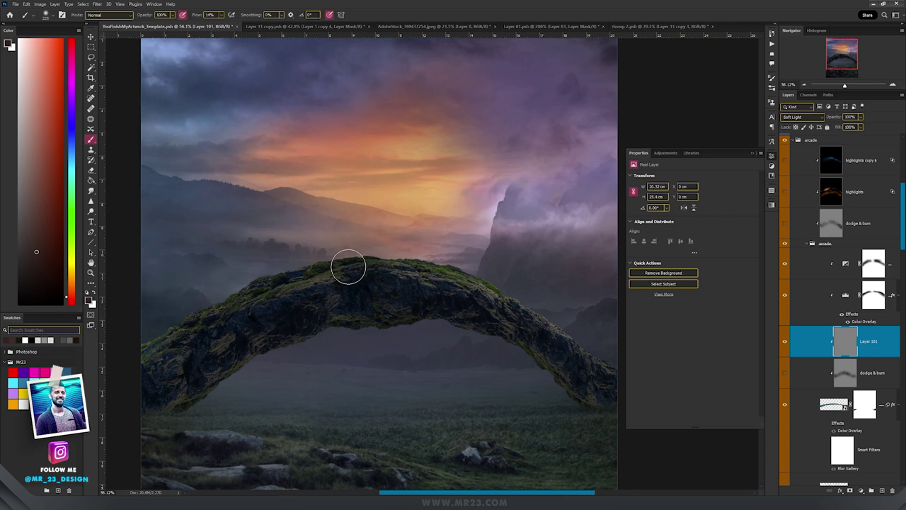
{"action": "left_click", "coordinate": [227, 352], "text": "alt"}
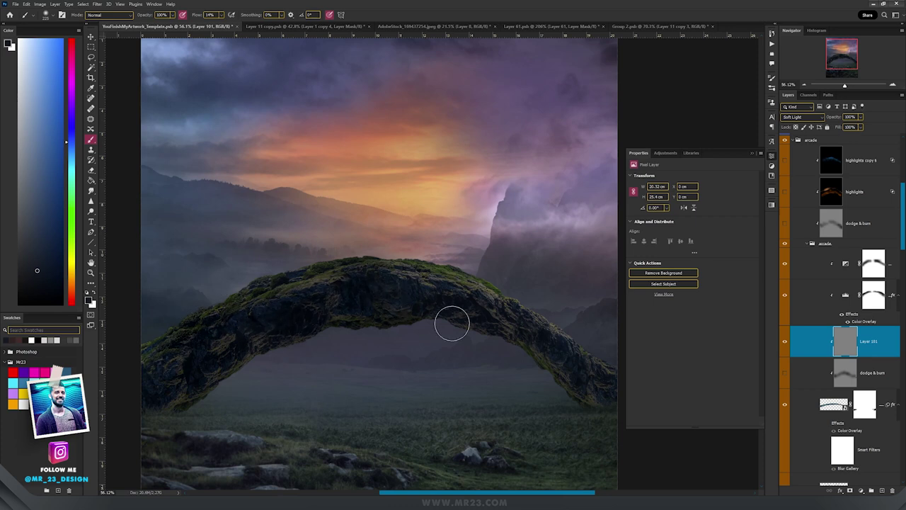
{"action": "key", "text": "v"}
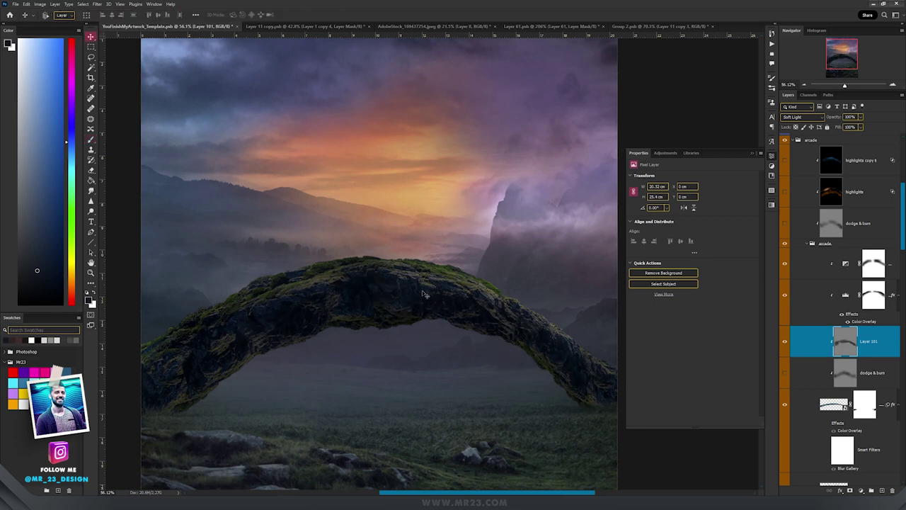
{"action": "left_click", "coordinate": [91, 211]}
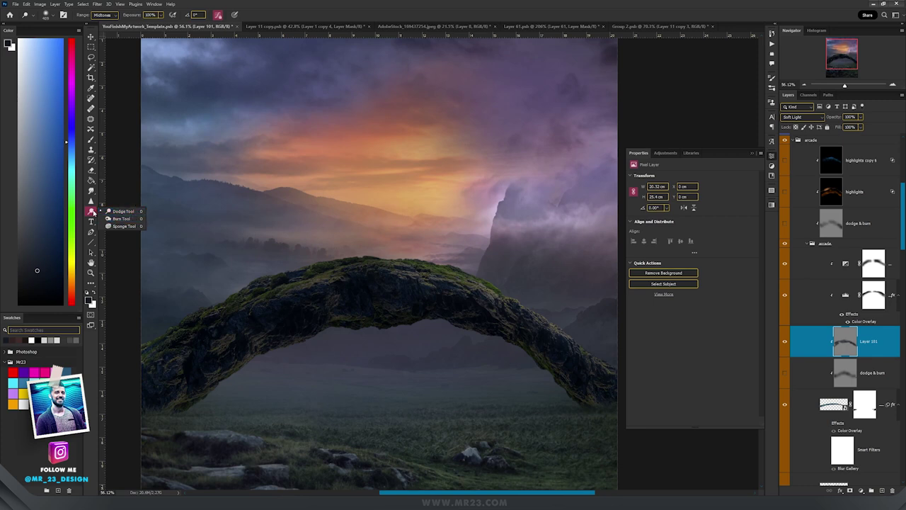
{"action": "key", "text": "v"}
Select the highlights layer and look over the arch and the sunset light around it.
{"action": "left_click", "coordinate": [788, 194]}
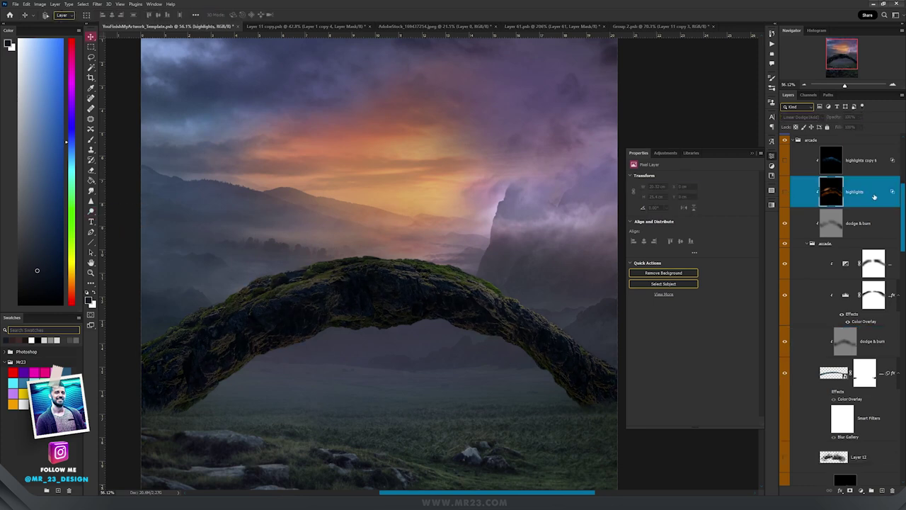
{"action": "left_click_drag", "start_coordinate": [340, 303], "coordinate": [367, 228]}
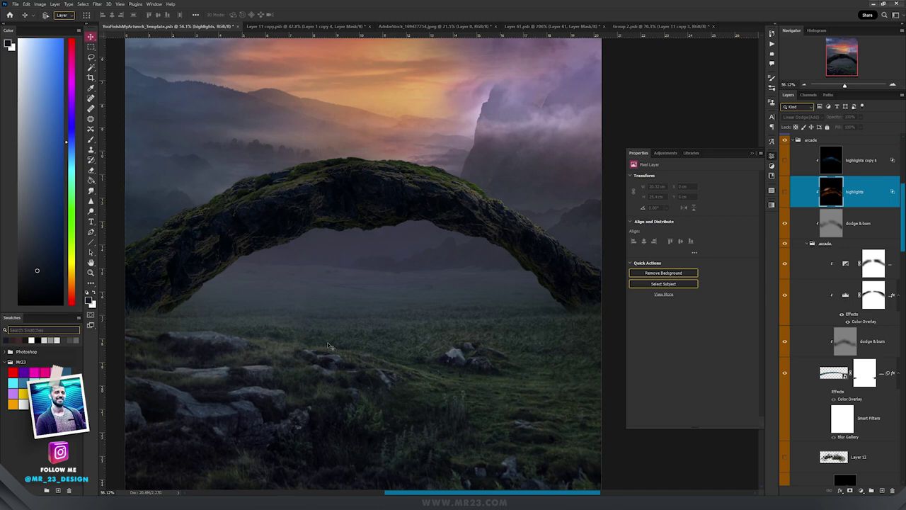
{"action": "left_click_drag", "start_coordinate": [385, 278], "coordinate": [412, 294]}
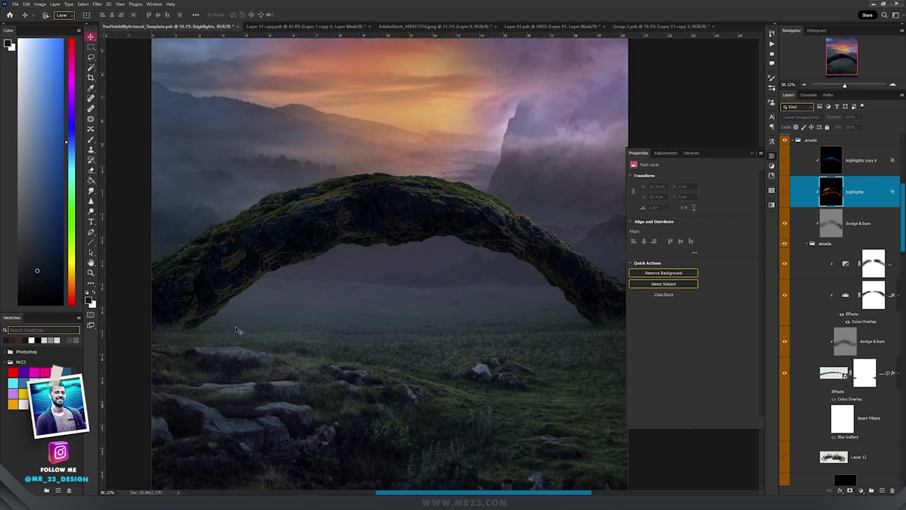
{"action": "left_click_drag", "start_coordinate": [422, 144], "coordinate": [382, 206]}
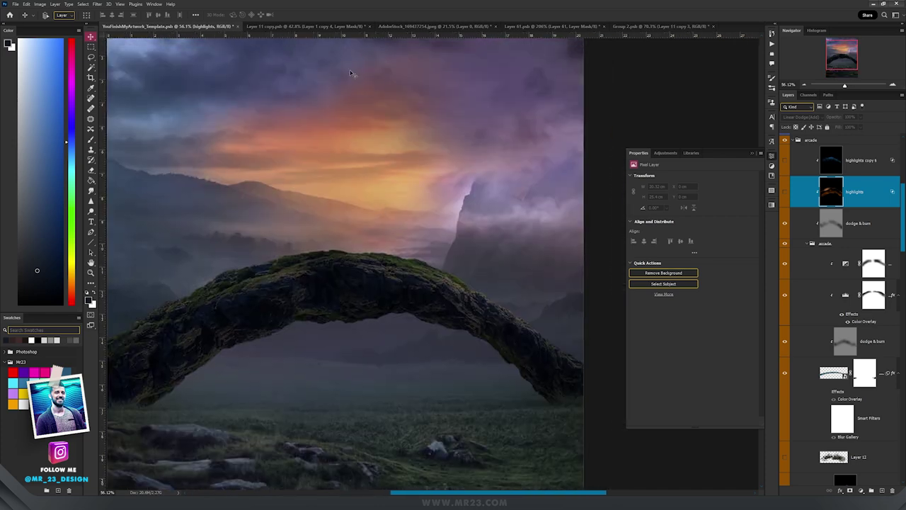
{"action": "left_click_drag", "start_coordinate": [376, 150], "coordinate": [391, 153]}
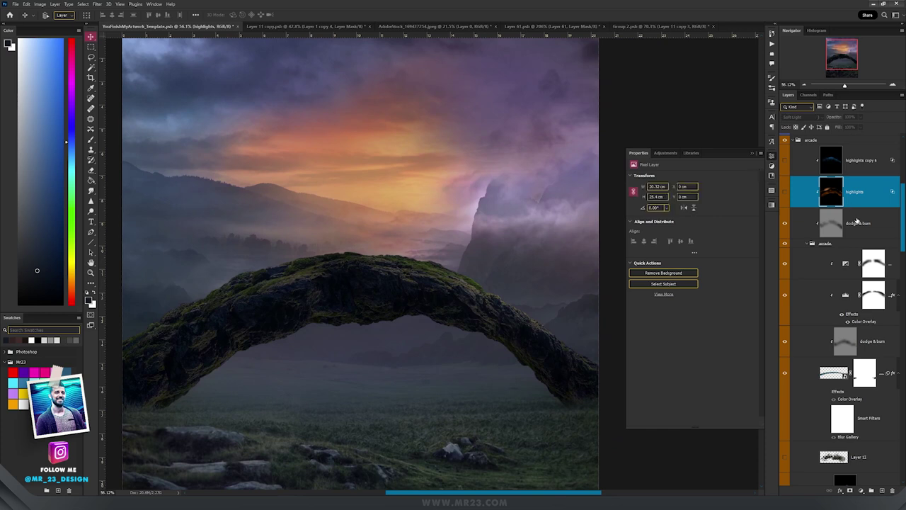
Create a clipped Linear Dodge (Add) layer filled with its black neutral color above the arch group's dodge & burn layer.
{"action": "left_click", "coordinate": [856, 220]}
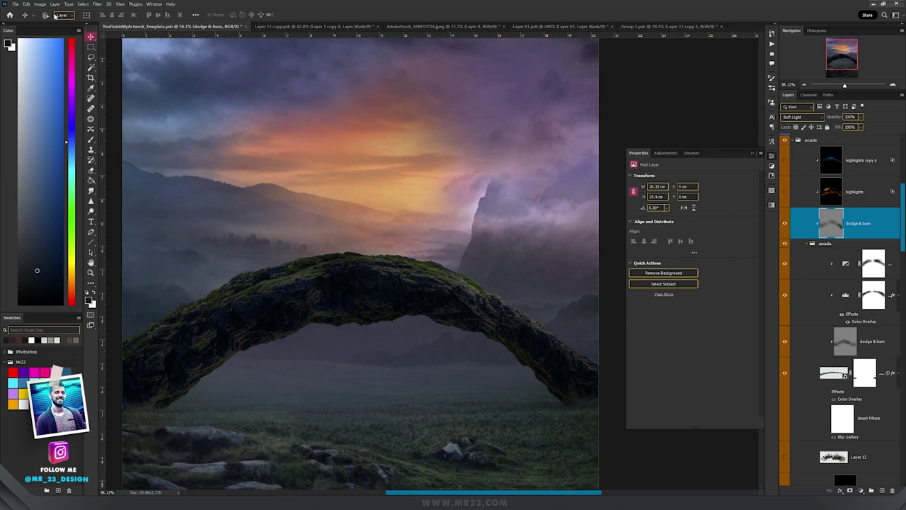
{"action": "left_click", "coordinate": [56, 6]}
{"action": "mouse_move", "coordinate": [68, 13]}
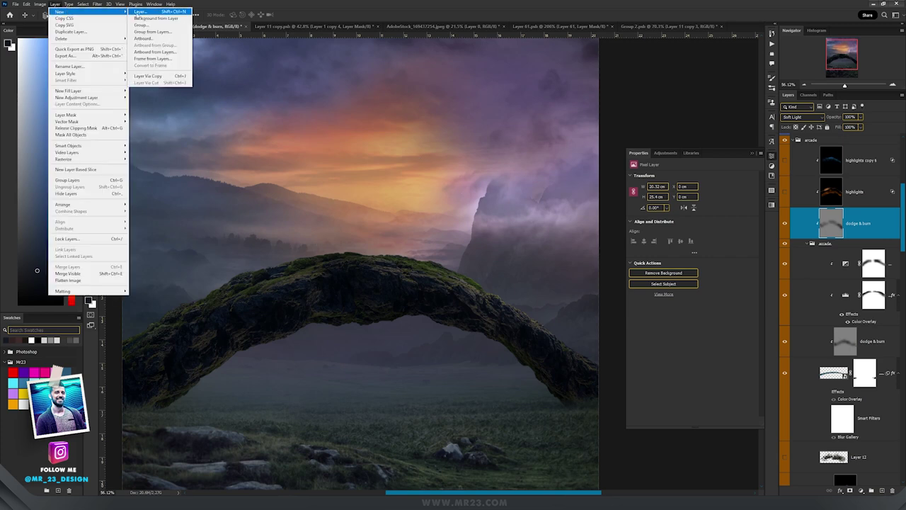
{"action": "left_click", "coordinate": [140, 14]}
{"action": "left_click", "coordinate": [418, 182]}
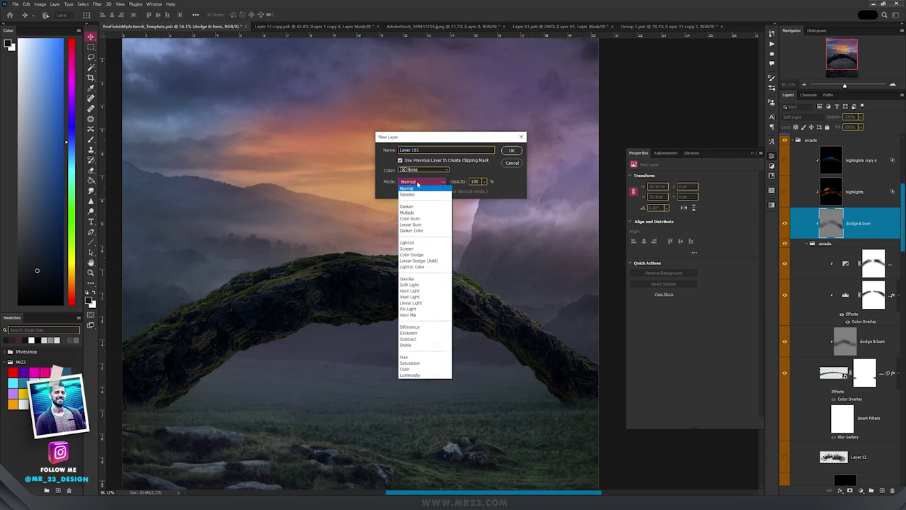
{"action": "left_click", "coordinate": [436, 262]}
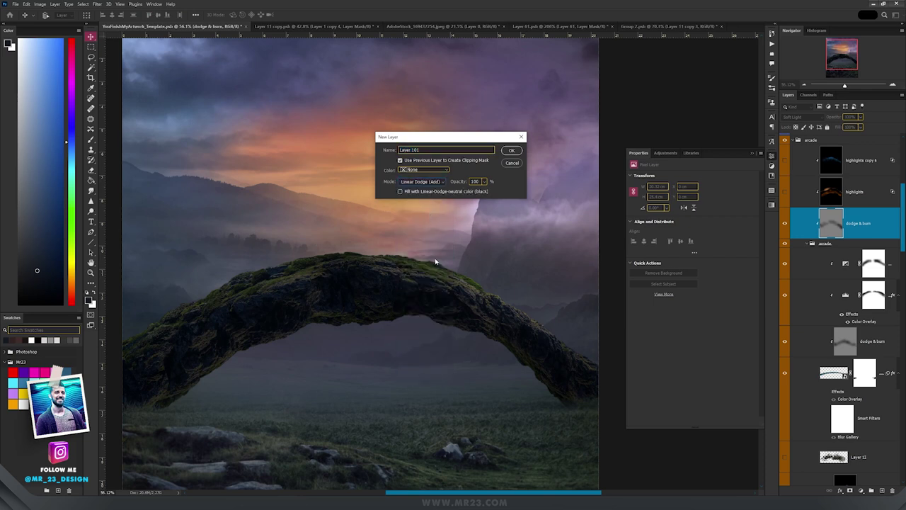
{"action": "left_click", "coordinate": [432, 192]}
{"action": "left_click", "coordinate": [511, 150]}
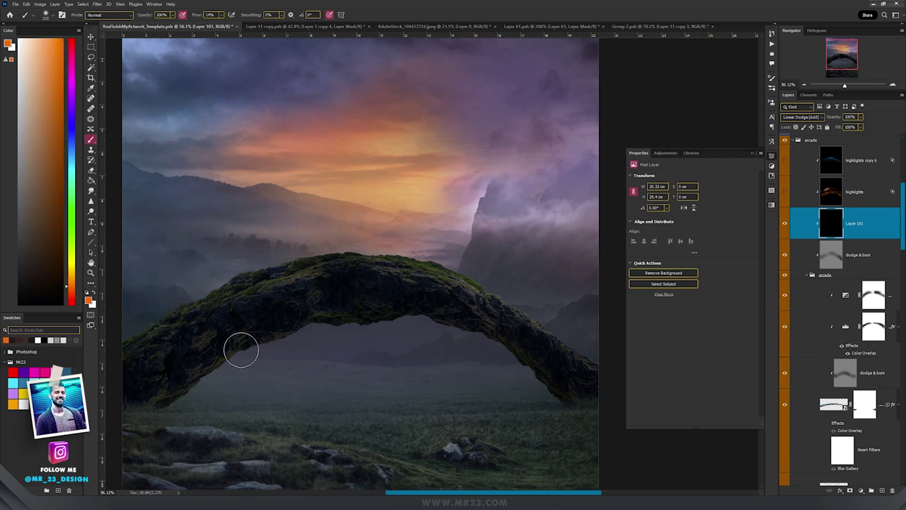
Brush an orange glow along the arch's underside and blue light over its top edge on Layer 101.
{"action": "left_click_drag", "start_coordinate": [243, 351], "coordinate": [260, 352]}
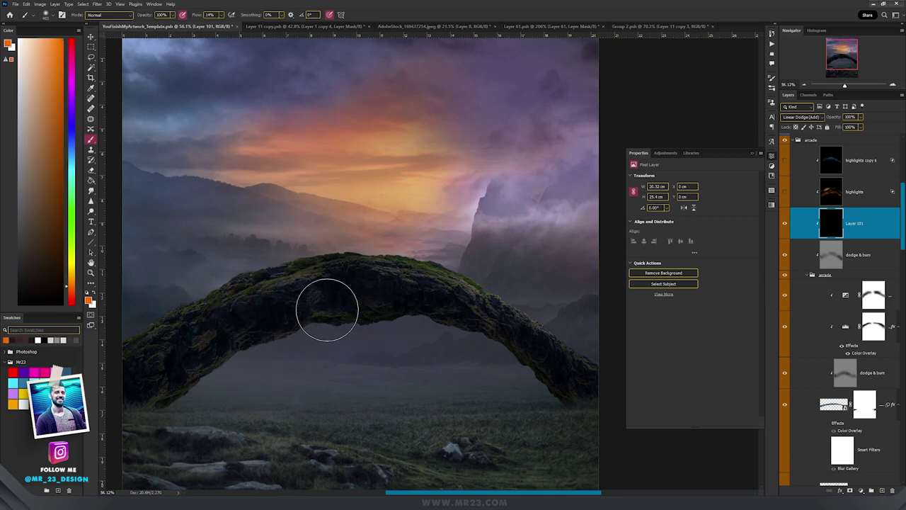
{"action": "mouse_move", "coordinate": [320, 312]}
{"action": "left_mouse_down"}
{"action": "mouse_move", "coordinate": [149, 400]}
{"action": "mouse_move", "coordinate": [137, 395]}
{"action": "mouse_move", "coordinate": [206, 358]}
{"action": "left_mouse_up"}
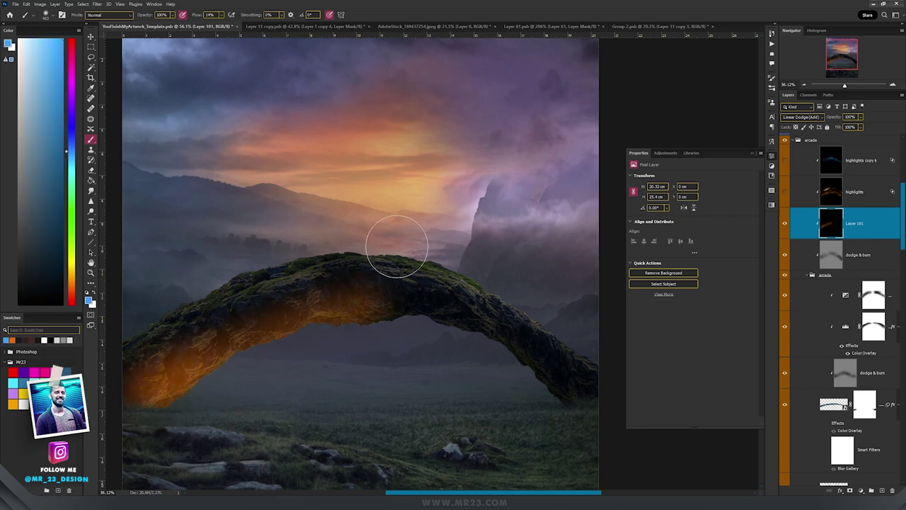
{"action": "mouse_move", "coordinate": [332, 244]}
{"action": "left_mouse_down"}
{"action": "mouse_move", "coordinate": [412, 255]}
{"action": "mouse_move", "coordinate": [521, 291]}
{"action": "left_mouse_up"}
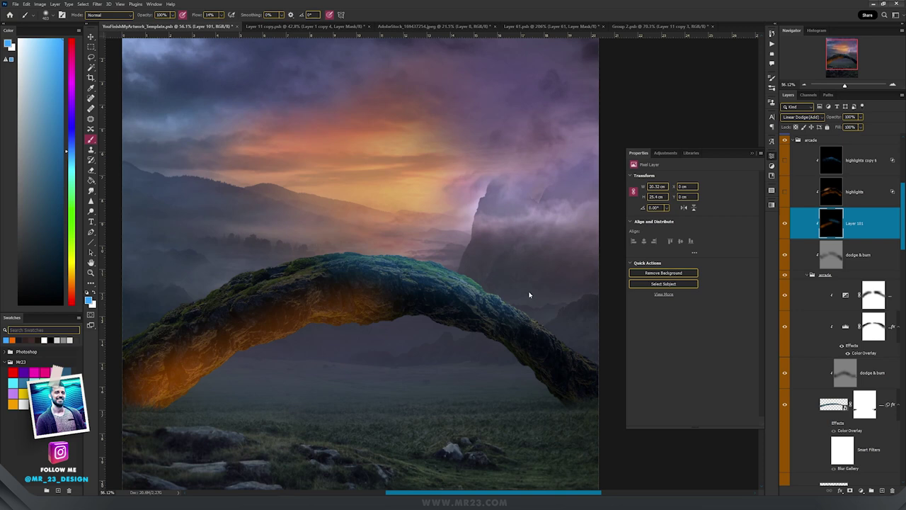
{"action": "key", "text": "v"}
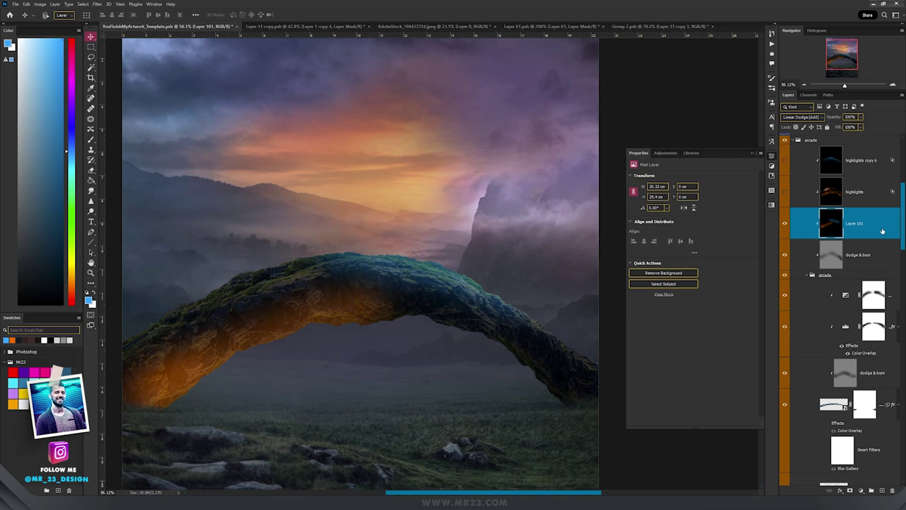
Restrict Layer 101 to the rock's brighter areas by splitting the black Underlying Layer slider in its Blend If options.
{"action": "double_click", "coordinate": [882, 231]}
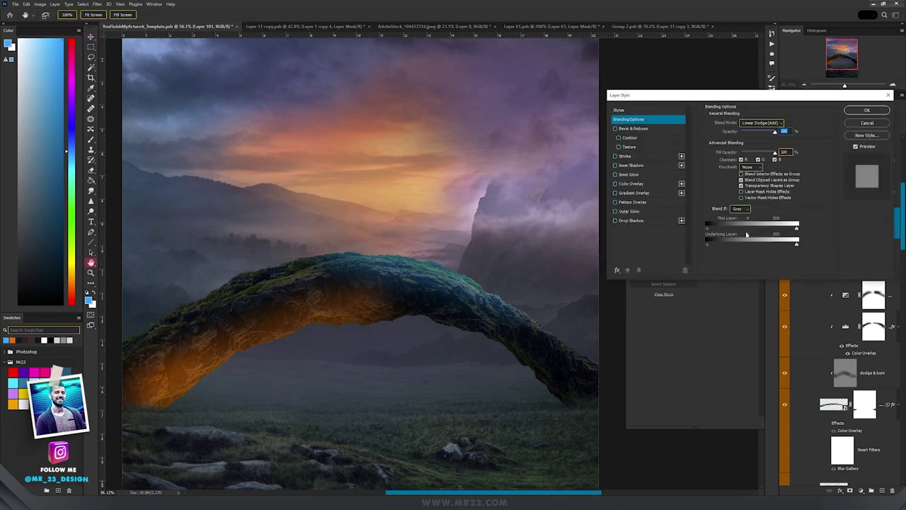
{"action": "left_click_drag", "start_coordinate": [708, 244], "coordinate": [736, 247]}
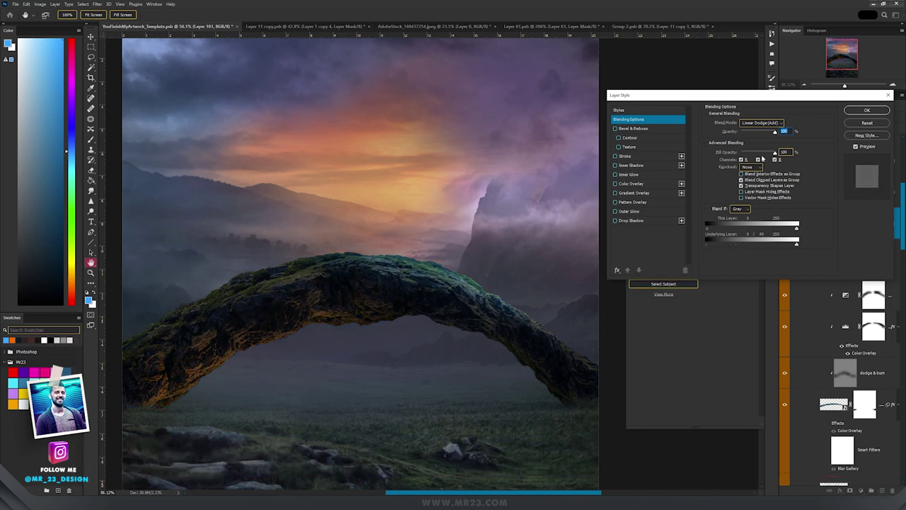
{"action": "left_click", "coordinate": [850, 111]}
{"action": "scroll", "coordinate": [338, 319], "scroll_direction": "up", "scroll_amount": 6}
{"action": "left_click_drag", "start_coordinate": [276, 316], "coordinate": [246, 299]}
{"action": "left_click_drag", "start_coordinate": [575, 236], "coordinate": [610, 225]}
Show the clipped Levels 9 adjustment above the tree and select it to view its settings.
{"action": "scroll", "coordinate": [339, 283], "scroll_direction": "down", "scroll_amount": 3}
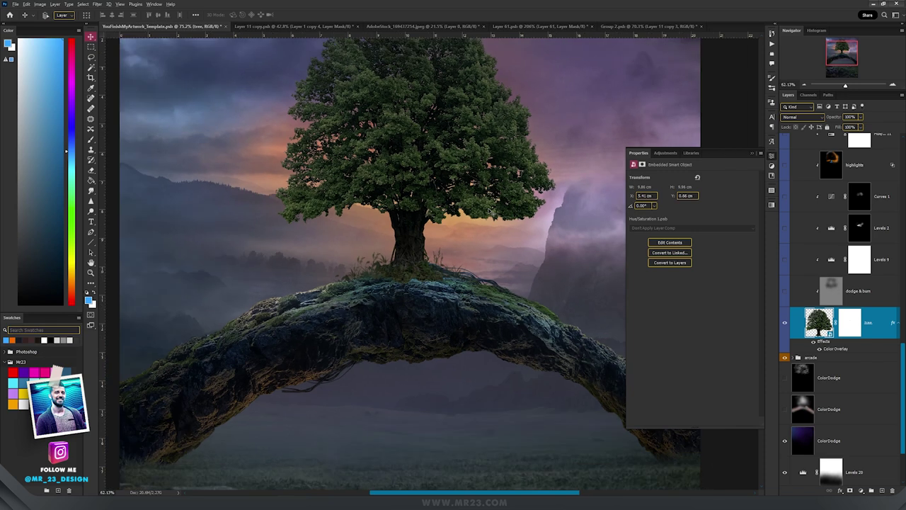
{"action": "scroll", "coordinate": [492, 211], "scroll_direction": "down", "scroll_amount": 3}
{"action": "left_click_drag", "start_coordinate": [492, 210], "coordinate": [468, 231]}
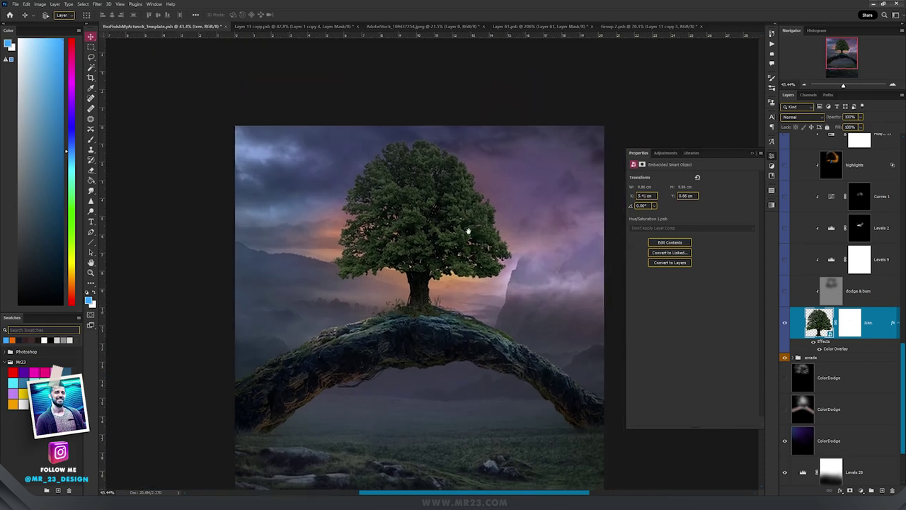
{"action": "scroll", "coordinate": [473, 234], "scroll_direction": "up", "scroll_amount": 2}
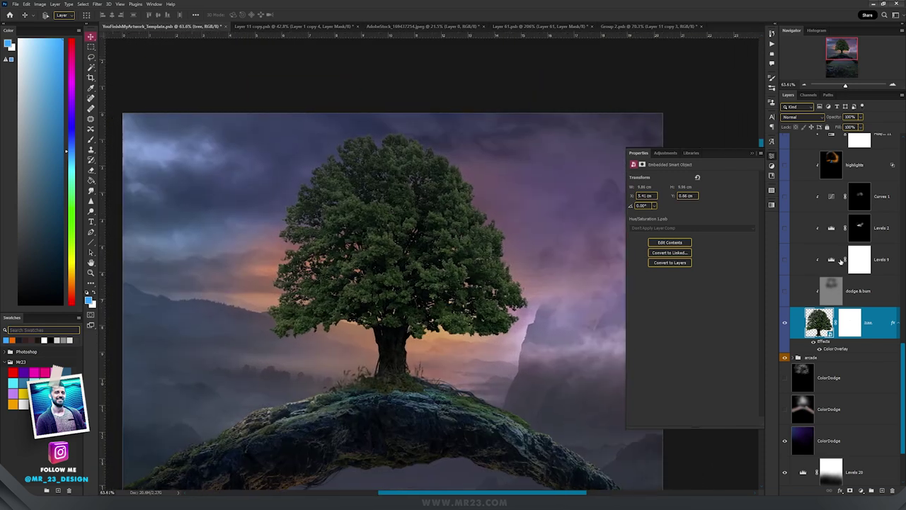
{"action": "left_click", "coordinate": [796, 264]}
{"action": "left_click", "coordinate": [786, 261]}
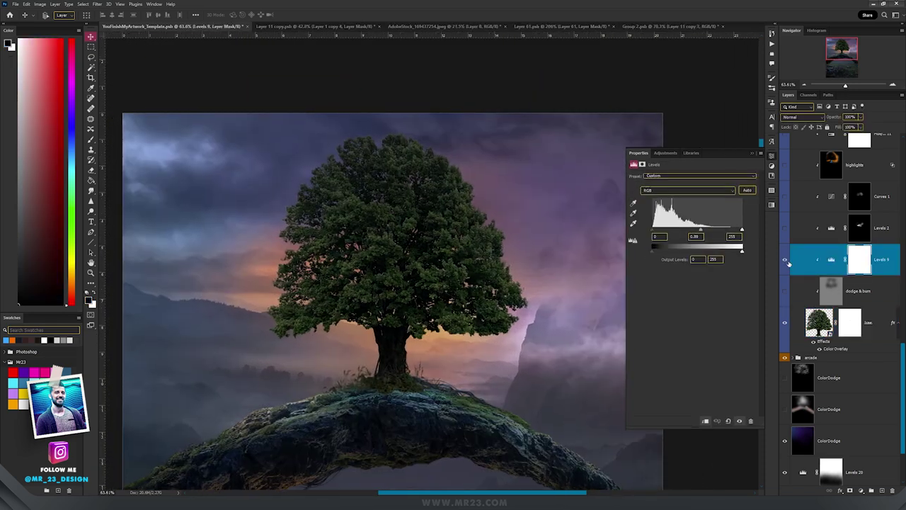
{"action": "left_click", "coordinate": [835, 263]}
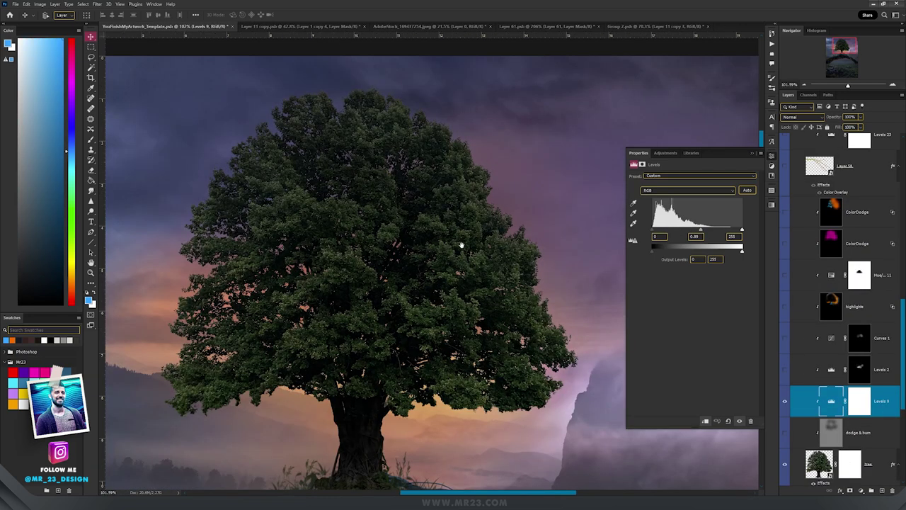
Add a Hue/Saturation adjustment above Levels 9 with Colorize enabled and shift the tree's hue toward purple.
{"action": "left_click_drag", "start_coordinate": [461, 245], "coordinate": [505, 230]}
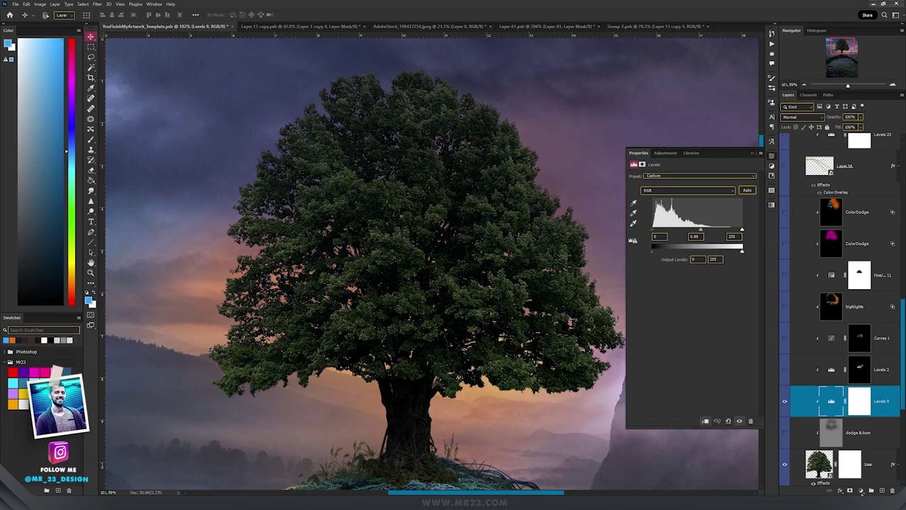
{"action": "left_click", "coordinate": [862, 493]}
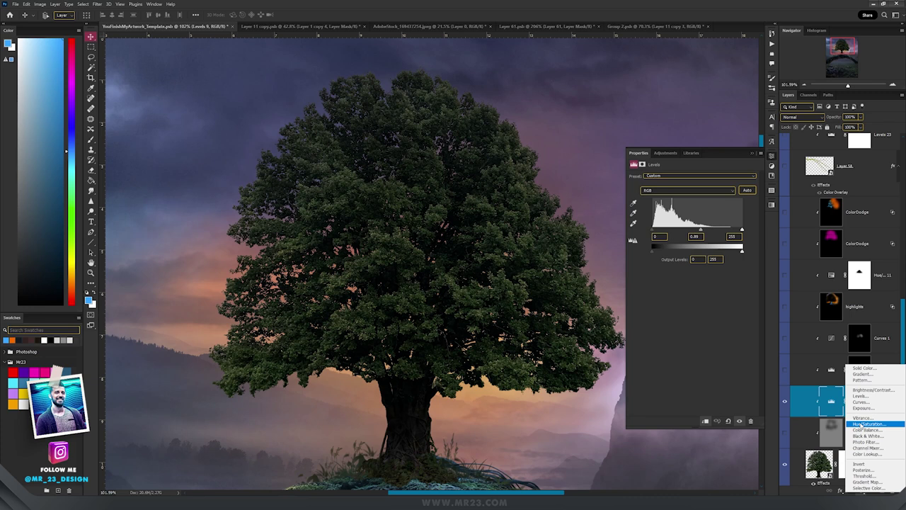
{"action": "left_click", "coordinate": [869, 423]}
{"action": "left_click", "coordinate": [670, 247]}
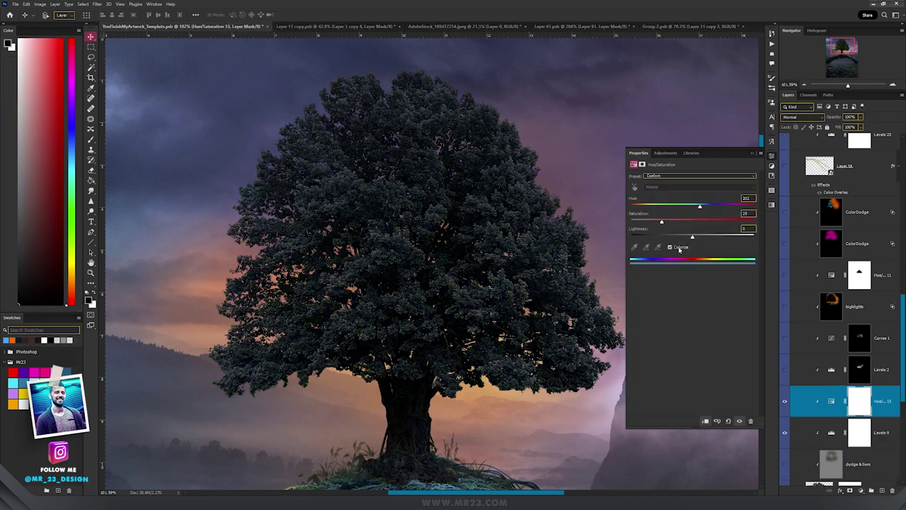
{"action": "left_click_drag", "start_coordinate": [701, 207], "coordinate": [720, 207]}
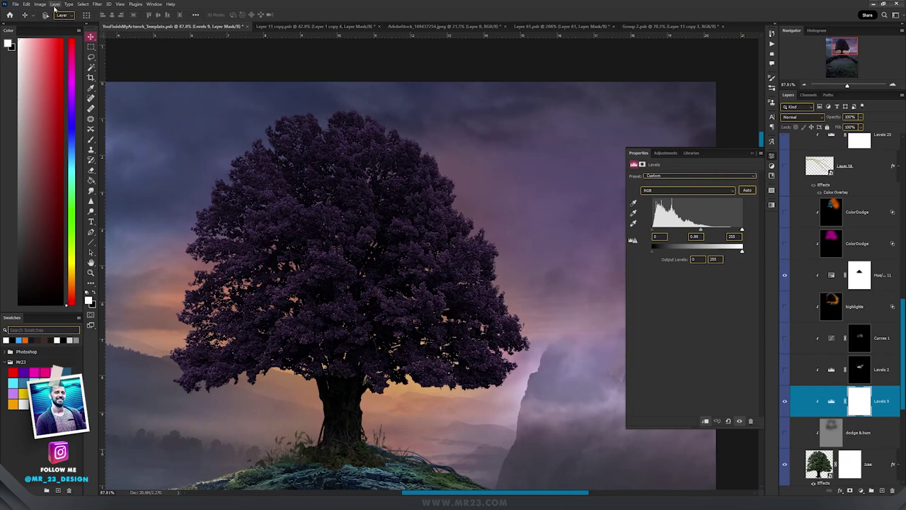
Create a clipped Linear Dodge (Add) layer filled with its black neutral color above the tree's Levels 9 adjustment.
{"action": "left_click", "coordinate": [55, 5]}
{"action": "mouse_move", "coordinate": [67, 12]}
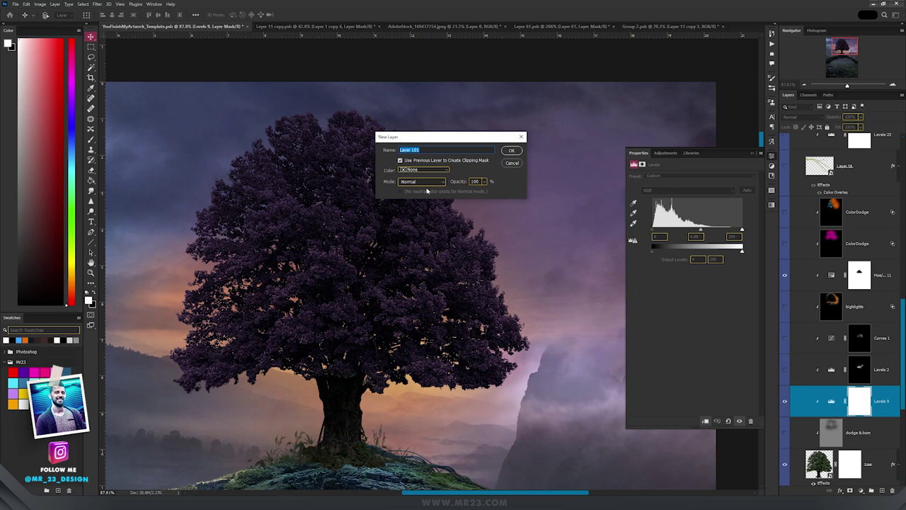
{"action": "left_click", "coordinate": [424, 182]}
{"action": "left_click", "coordinate": [424, 260]}
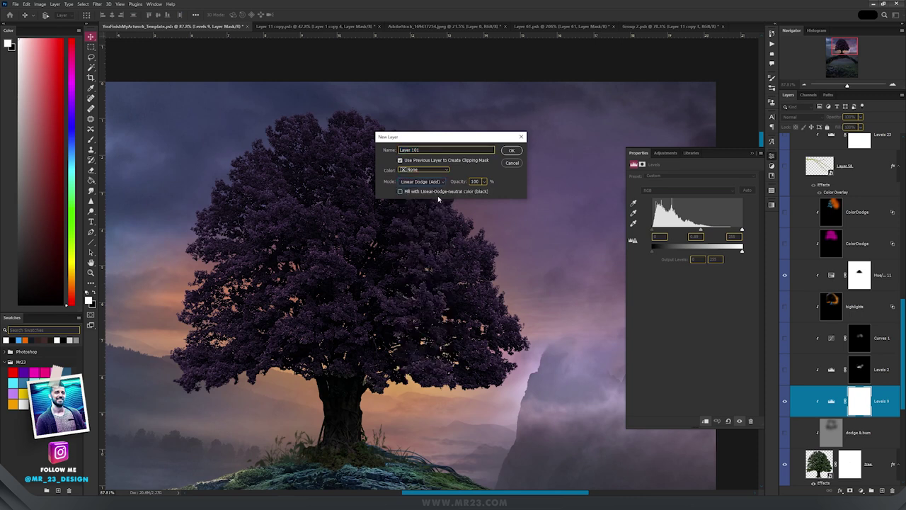
{"action": "left_click", "coordinate": [512, 150]}
Split the black Underlying Layer slider in the Blend If options of the tree's Linear Dodge (Add) layer.
{"action": "double_click", "coordinate": [880, 400]}
{"action": "left_click_drag", "start_coordinate": [725, 245], "coordinate": [736, 248]}
{"action": "left_click", "coordinate": [867, 110]}
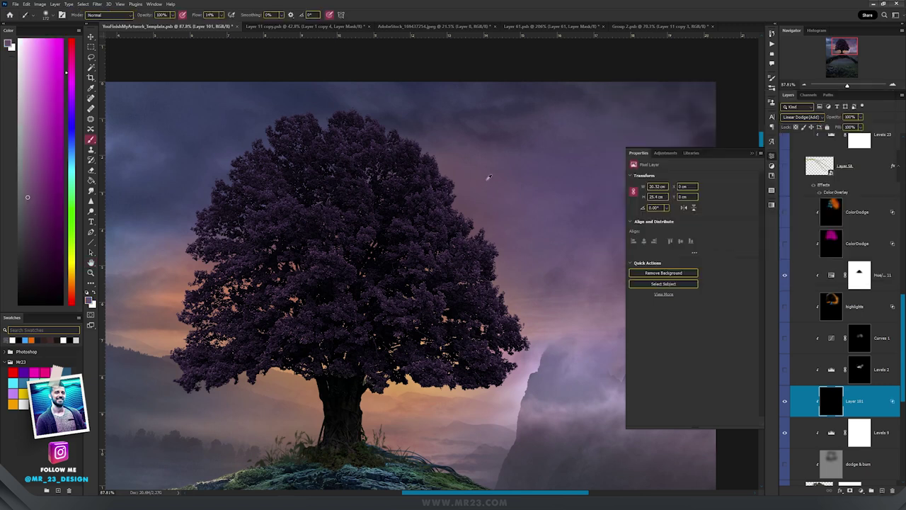
Sample mauve sky tones beside the tree and brush highlights along the edge of its crown on Layer 101.
{"action": "scroll", "coordinate": [479, 193], "scroll_direction": "up", "scroll_amount": 5}
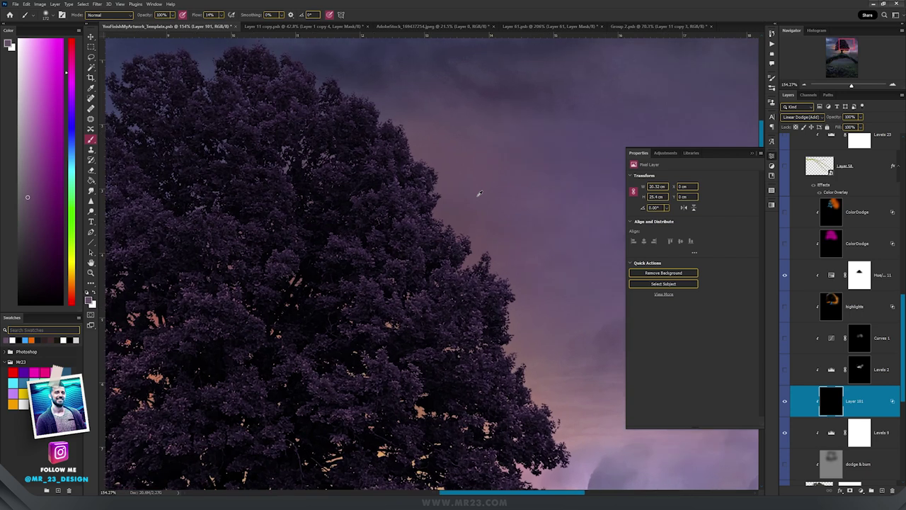
{"action": "left_click", "coordinate": [416, 218], "text": "alt"}
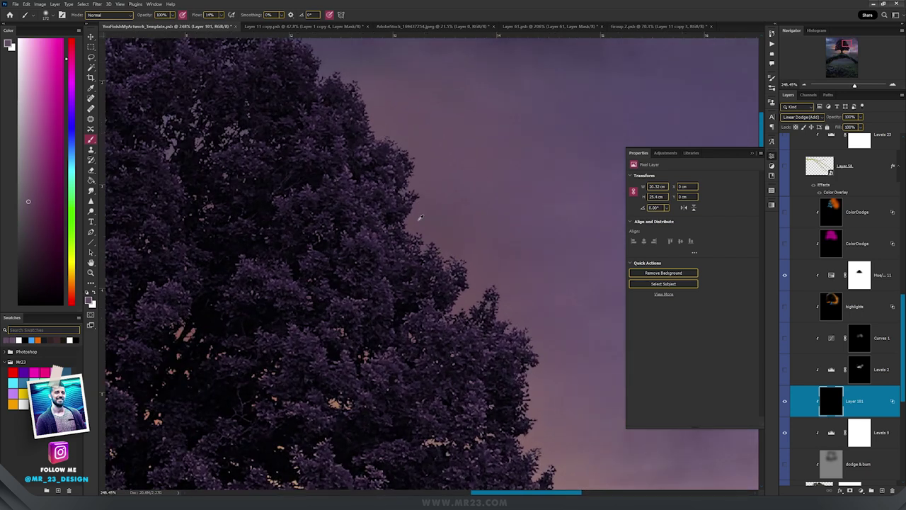
{"action": "left_click", "coordinate": [423, 218], "text": "alt"}
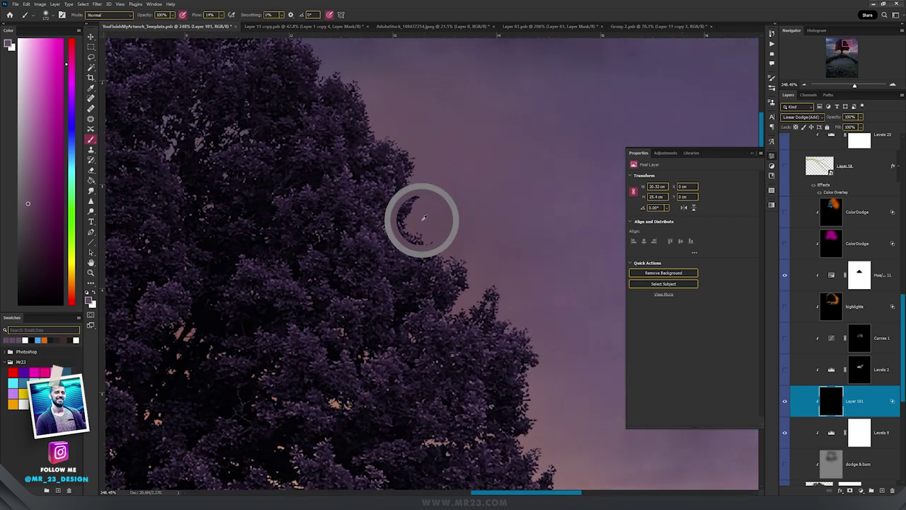
{"action": "scroll", "coordinate": [423, 218], "scroll_direction": "down", "scroll_amount": 4}
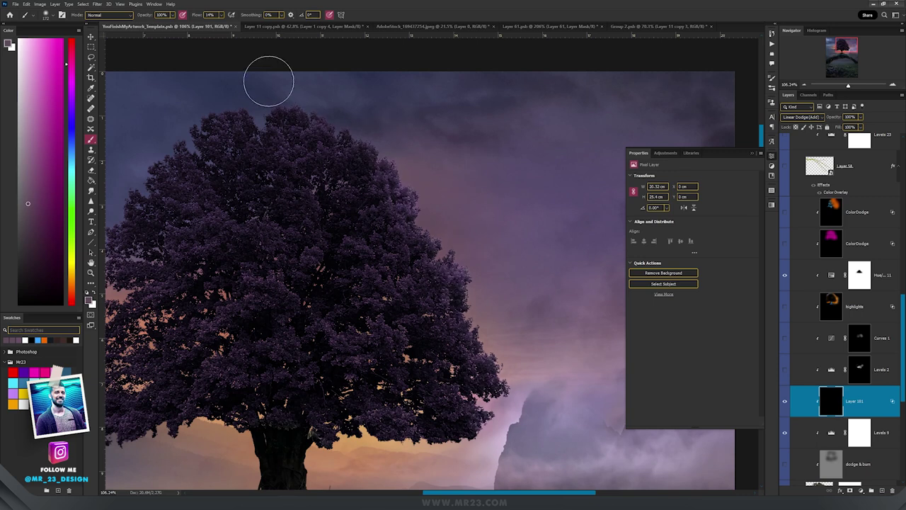
{"action": "left_click_drag", "start_coordinate": [329, 116], "coordinate": [498, 135]}
{"action": "left_click", "coordinate": [257, 312], "text": "alt"}
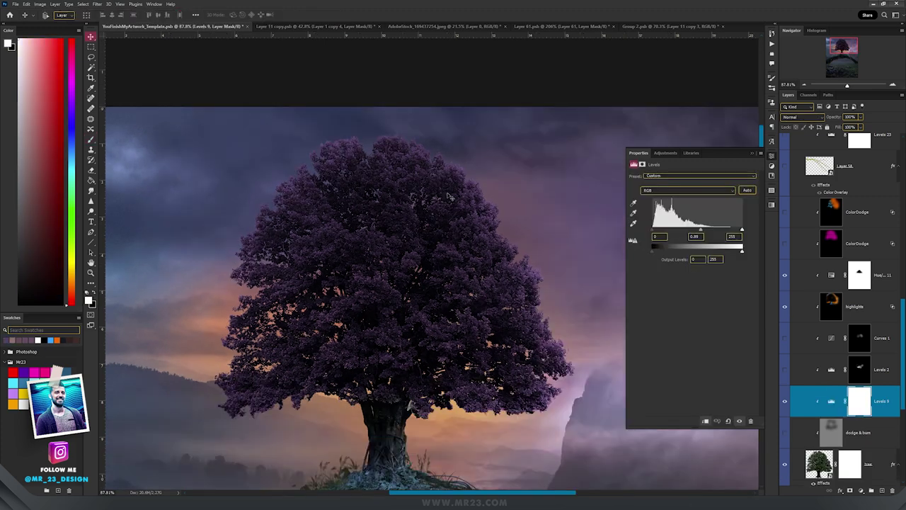
Create a clipped Color Dodge layer filled with its black neutral color above the tree's Hue/Saturation 11 adjustment.
{"action": "scroll", "coordinate": [448, 194], "scroll_direction": "up", "scroll_amount": 3}
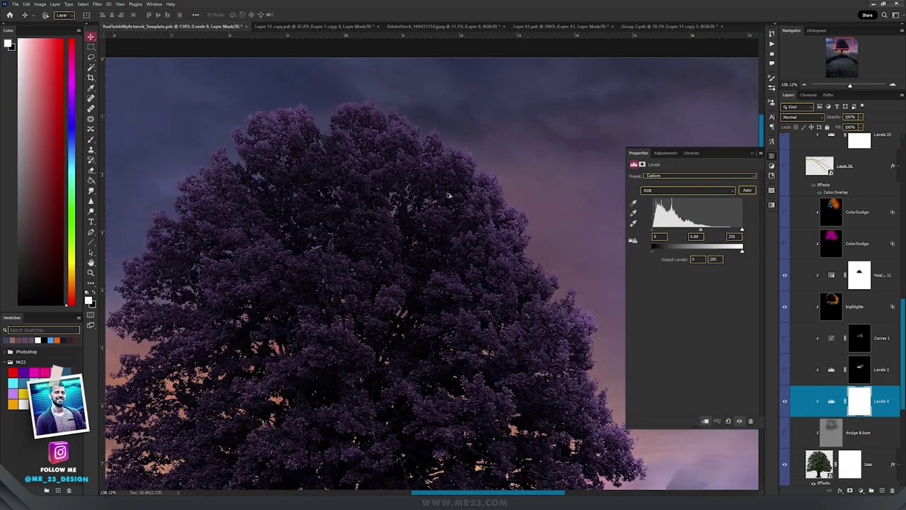
{"action": "scroll", "coordinate": [447, 194], "scroll_direction": "down", "scroll_amount": 3}
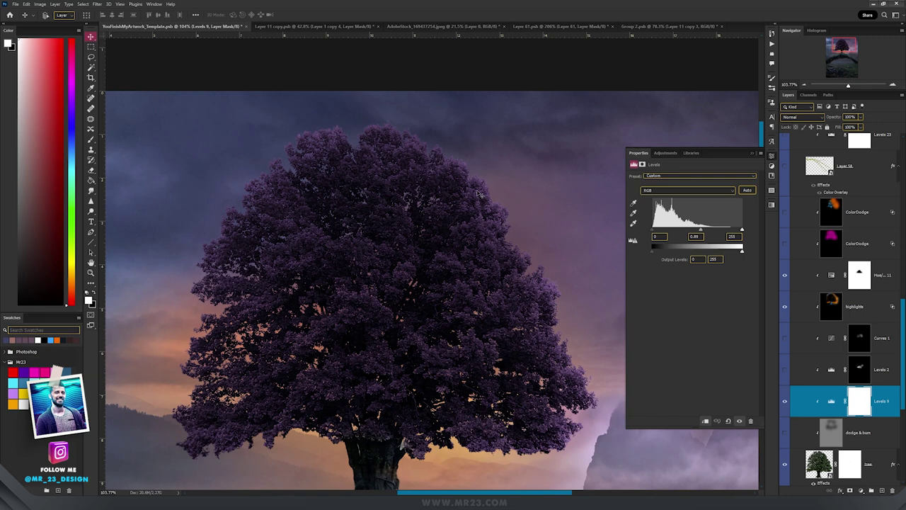
{"action": "left_click_drag", "start_coordinate": [492, 196], "coordinate": [517, 186]}
{"action": "left_click", "coordinate": [891, 275]}
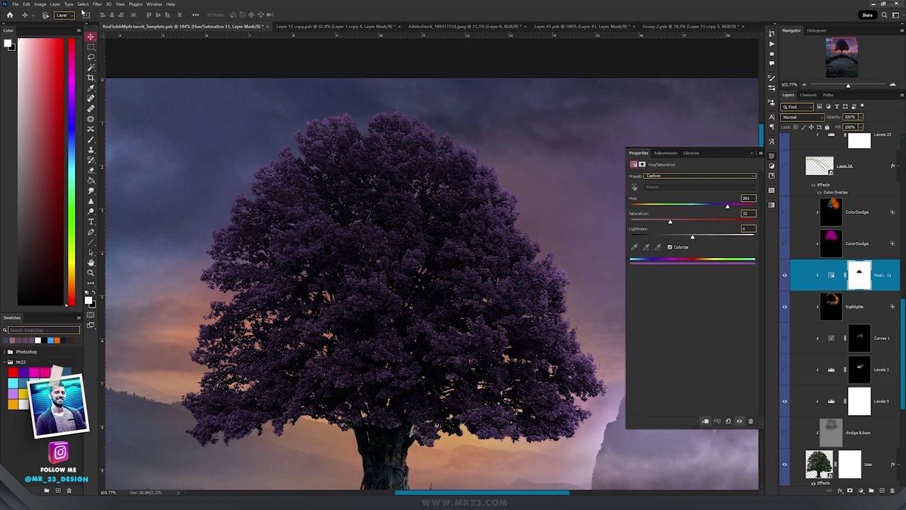
{"action": "left_click", "coordinate": [56, 4]}
{"action": "mouse_move", "coordinate": [62, 12]}
{"action": "left_click", "coordinate": [141, 12]}
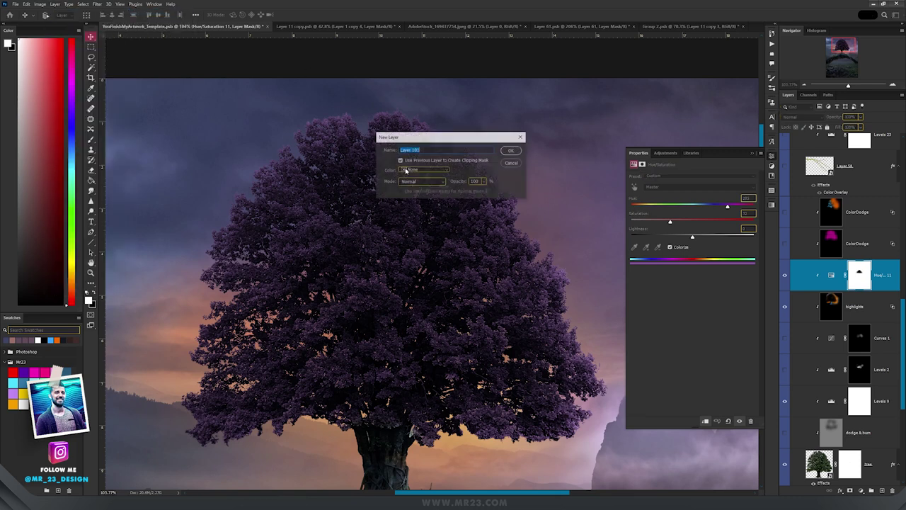
{"action": "left_click", "coordinate": [428, 183]}
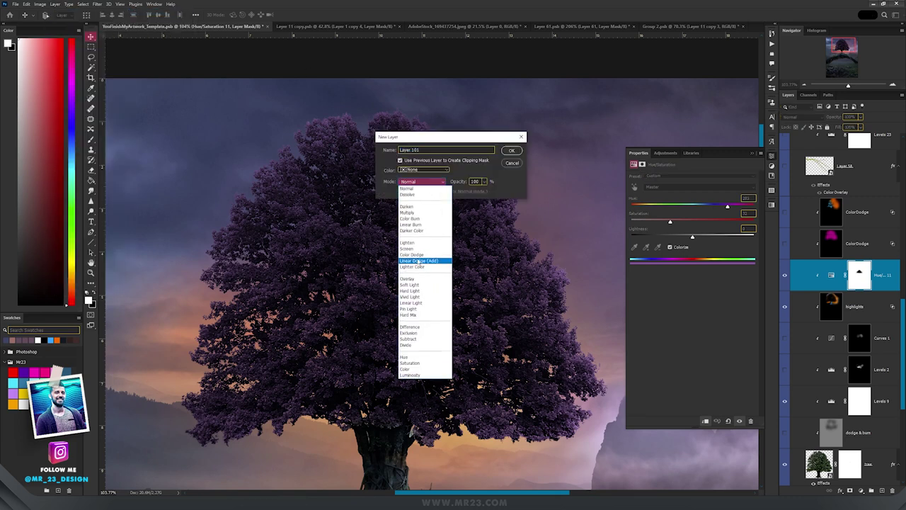
{"action": "left_click", "coordinate": [420, 254]}
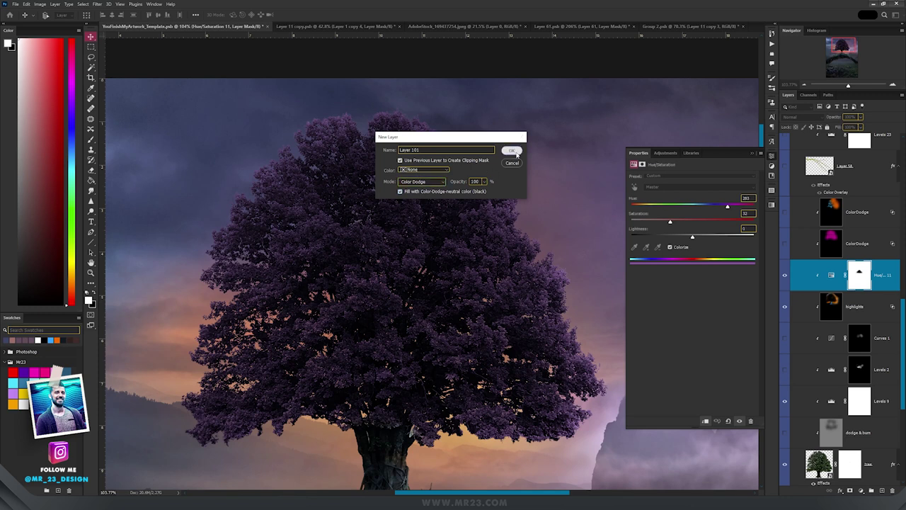
{"action": "left_click", "coordinate": [511, 150]}
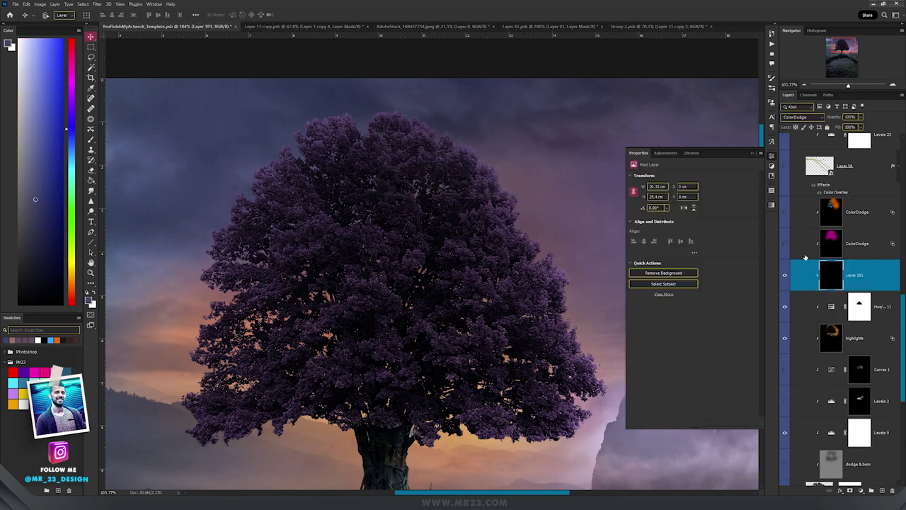
Split the Color Dodge layer's black Underlying Layer slider to 0/79 with Blend If and brush magenta light over the tree's foliage.
{"action": "key", "text": "ctrl+shift+alt+b"}
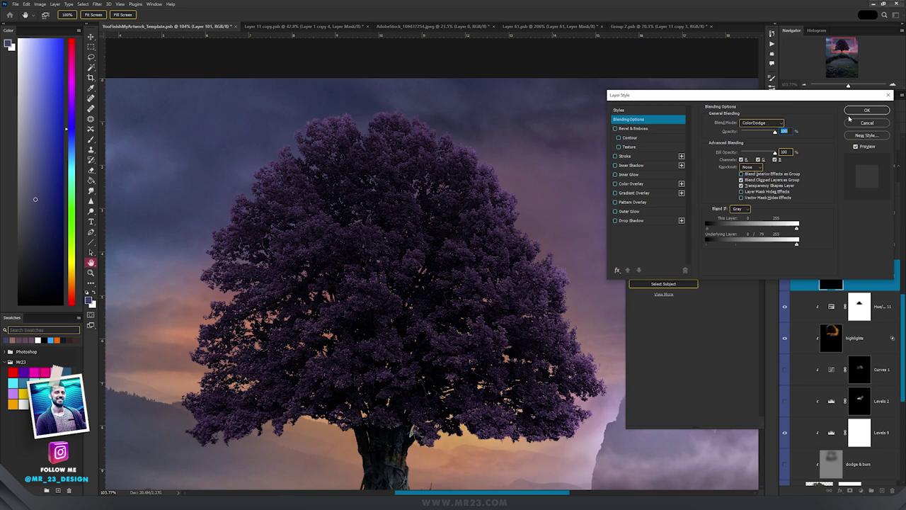
{"action": "left_click", "coordinate": [868, 109]}
{"action": "key", "text": "b"}
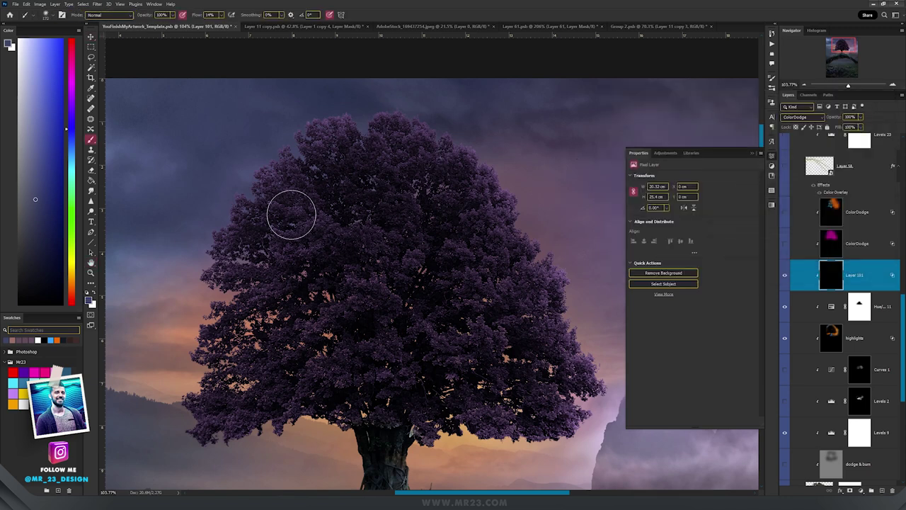
{"action": "left_click", "coordinate": [48, 367]}
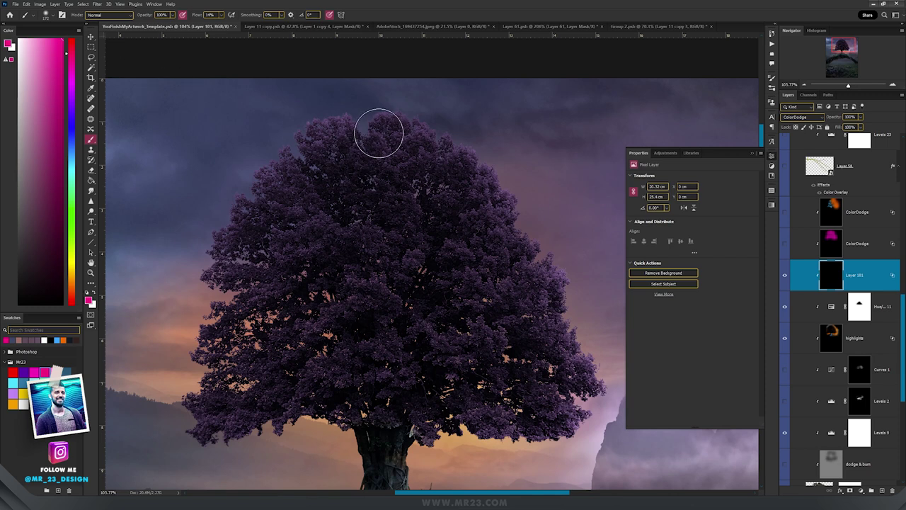
{"action": "mouse_move", "coordinate": [443, 175]}
{"action": "left_mouse_down"}
{"action": "mouse_move", "coordinate": [482, 190]}
{"action": "mouse_move", "coordinate": [470, 189]}
{"action": "left_mouse_up"}
{"action": "mouse_move", "coordinate": [470, 189]}
{"action": "left_mouse_down"}
{"action": "mouse_move", "coordinate": [395, 203]}
{"action": "mouse_move", "coordinate": [421, 192]}
{"action": "mouse_move", "coordinate": [546, 327]}
{"action": "mouse_move", "coordinate": [545, 384]}
{"action": "mouse_move", "coordinate": [511, 280]}
{"action": "mouse_move", "coordinate": [414, 158]}
{"action": "mouse_move", "coordinate": [285, 219]}
{"action": "mouse_move", "coordinate": [324, 313]}
{"action": "mouse_move", "coordinate": [281, 380]}
{"action": "mouse_move", "coordinate": [384, 388]}
{"action": "mouse_move", "coordinate": [552, 263]}
{"action": "mouse_move", "coordinate": [293, 178]}
{"action": "mouse_move", "coordinate": [238, 360]}
{"action": "mouse_move", "coordinate": [273, 394]}
{"action": "mouse_move", "coordinate": [411, 385]}
{"action": "left_mouse_up"}
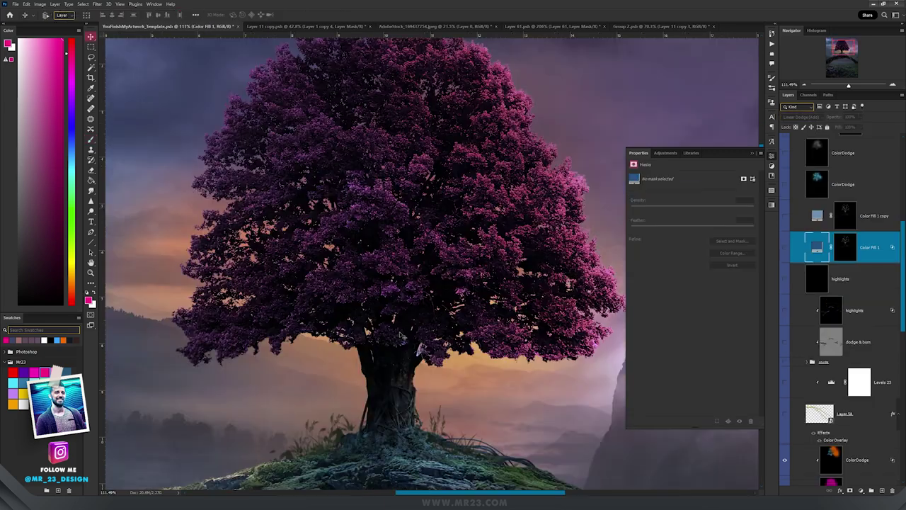
{"action": "scroll", "coordinate": [402, 336], "scroll_direction": "up", "scroll_amount": 3}
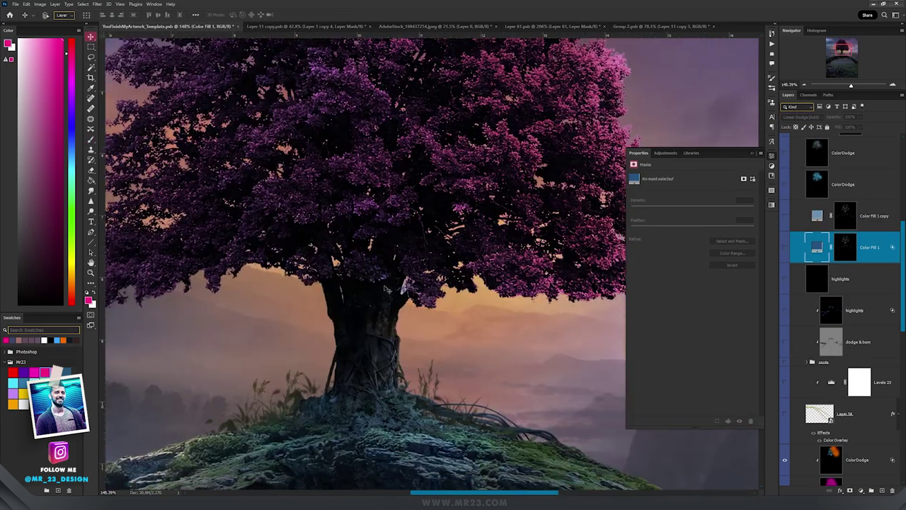
Create a medium-blue Solid Color fill layer above the tree's topmost visible Color Dodge layer.
{"action": "scroll", "coordinate": [387, 289], "scroll_direction": "down", "scroll_amount": 2}
{"action": "left_click_drag", "start_coordinate": [441, 221], "coordinate": [443, 90]}
{"action": "left_click_drag", "start_coordinate": [451, 385], "coordinate": [469, 306]}
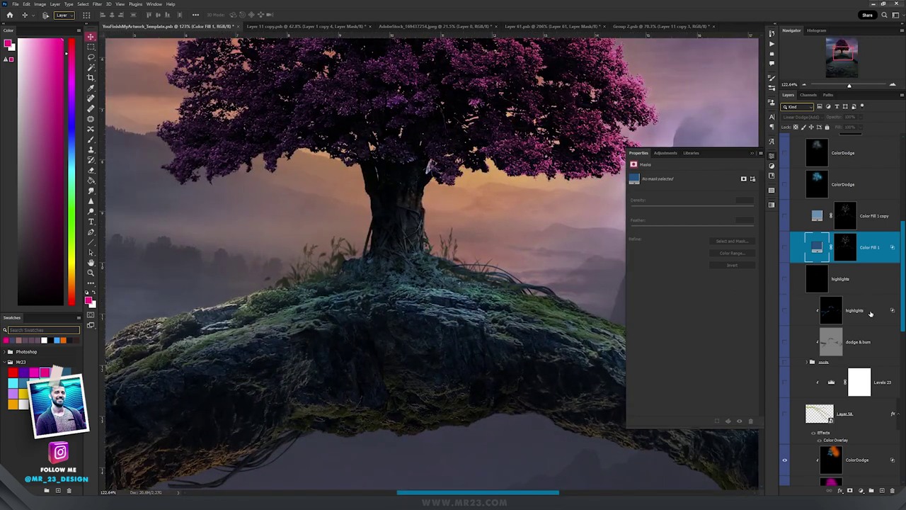
{"action": "left_click", "coordinate": [862, 318]}
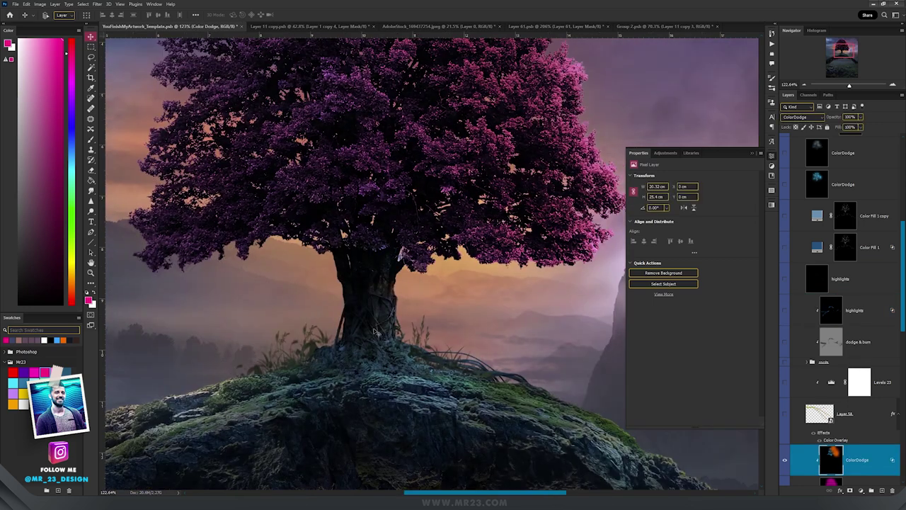
{"action": "left_click", "coordinate": [863, 490]}
{"action": "left_click", "coordinate": [867, 371]}
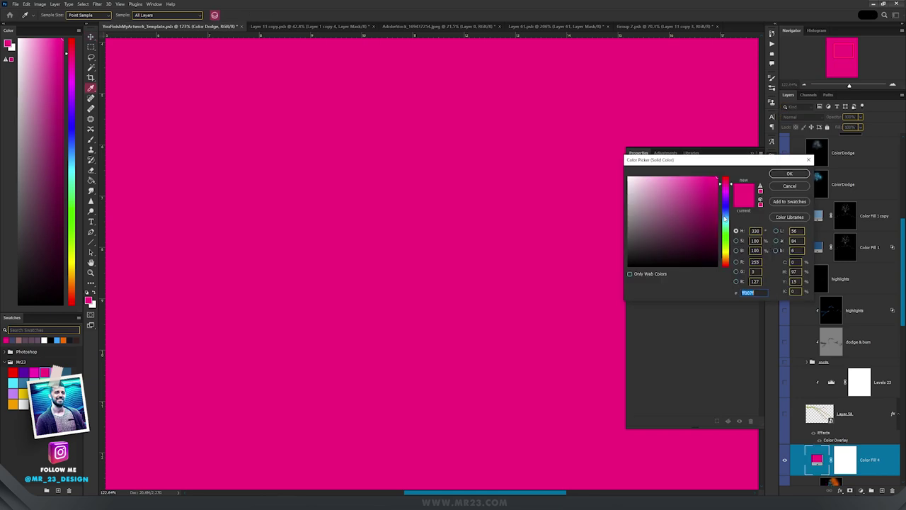
{"action": "left_click", "coordinate": [725, 218]}
{"action": "mouse_move", "coordinate": [697, 224]}
{"action": "left_mouse_down"}
{"action": "mouse_move", "coordinate": [718, 206]}
{"action": "mouse_move", "coordinate": [698, 216]}
{"action": "left_mouse_up"}
{"action": "left_click", "coordinate": [790, 174]}
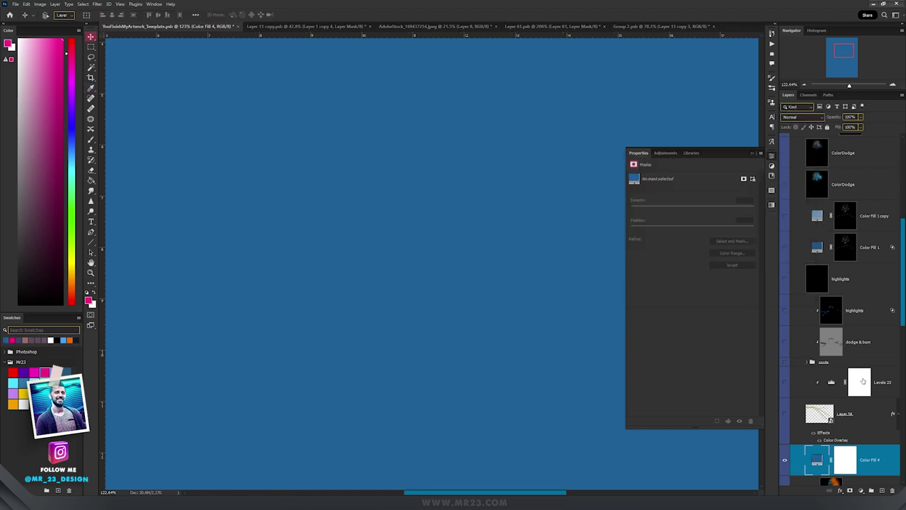
Set the blue fill layer to Linear Dodge (Add) and split its black Underlying Layer slider in Blend If.
{"action": "left_click", "coordinate": [802, 117]}
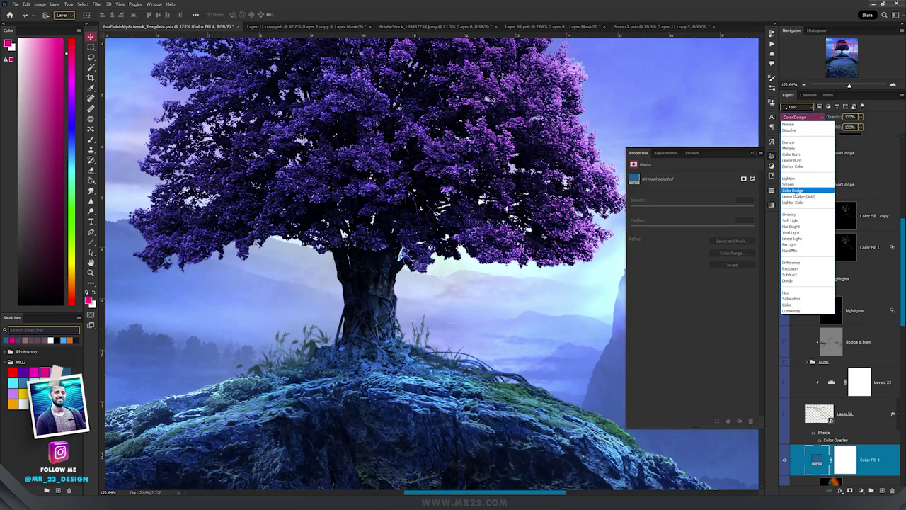
{"action": "left_click", "coordinate": [804, 195]}
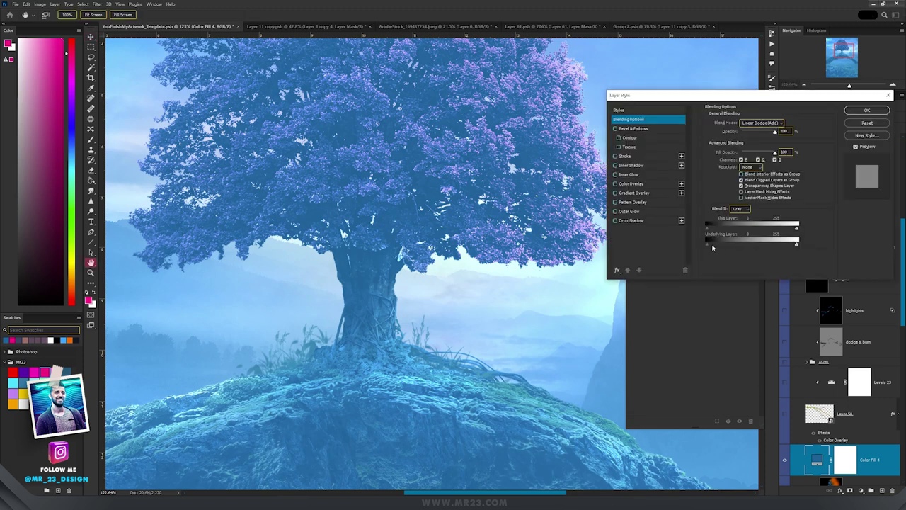
{"action": "left_click_drag", "start_coordinate": [709, 245], "coordinate": [713, 247], "text": "alt"}
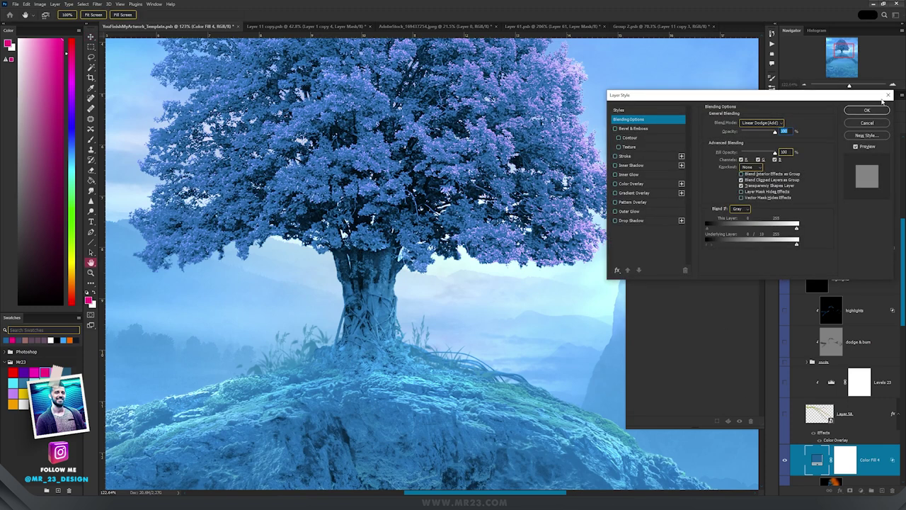
{"action": "left_click", "coordinate": [868, 111]}
Invert the blue fill layer's mask and fill a lassoed branching crack on the upper trunk with white.
{"action": "left_click", "coordinate": [852, 464]}
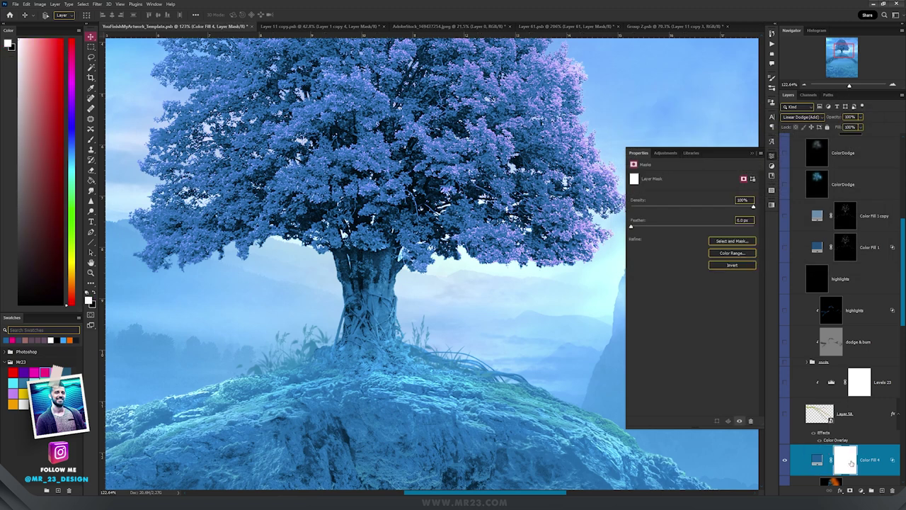
{"action": "left_click", "coordinate": [728, 266]}
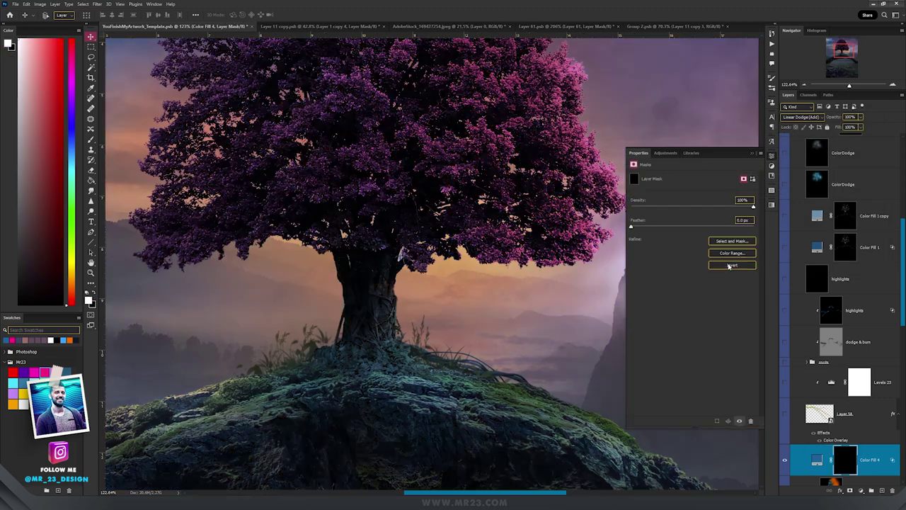
{"action": "key", "text": "l"}
{"action": "scroll", "coordinate": [370, 262], "scroll_direction": "up", "scroll_amount": 8}
{"action": "scroll", "coordinate": [469, 272], "scroll_direction": "down", "scroll_amount": 3}
{"action": "scroll", "coordinate": [440, 287], "scroll_direction": "up", "scroll_amount": 3}
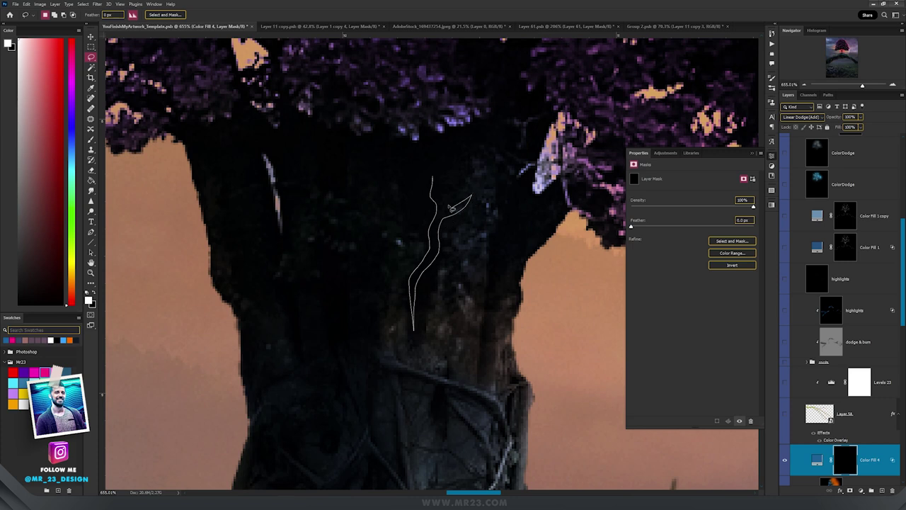
{"action": "left_click_drag", "start_coordinate": [414, 329], "coordinate": [412, 320]}
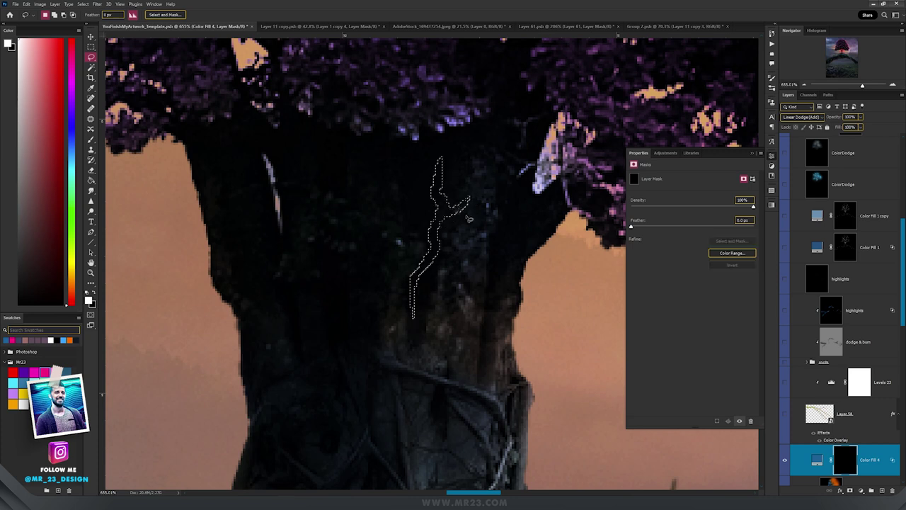
{"action": "key", "text": "alt+BackSpace"}
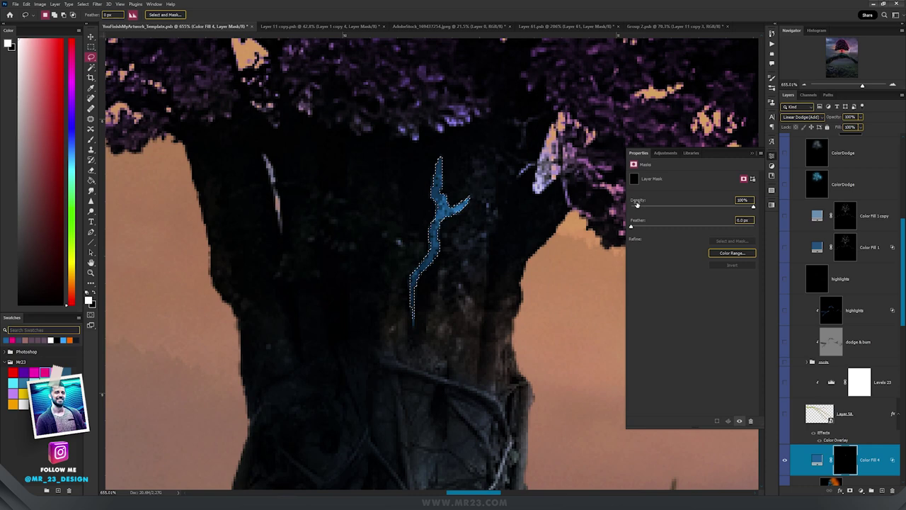
{"action": "scroll", "coordinate": [448, 182], "scroll_direction": "down", "scroll_amount": 5}
{"action": "scroll", "coordinate": [449, 183], "scroll_direction": "down", "scroll_amount": 1}
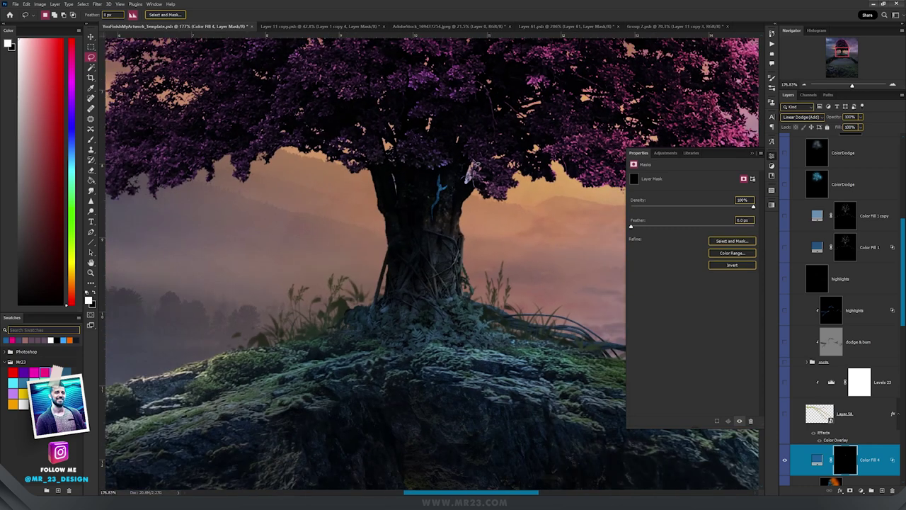
Lasso two small crack shapes among the vines on the lower trunk and fill them with white on the mask.
{"action": "scroll", "coordinate": [468, 174], "scroll_direction": "up", "scroll_amount": 6}
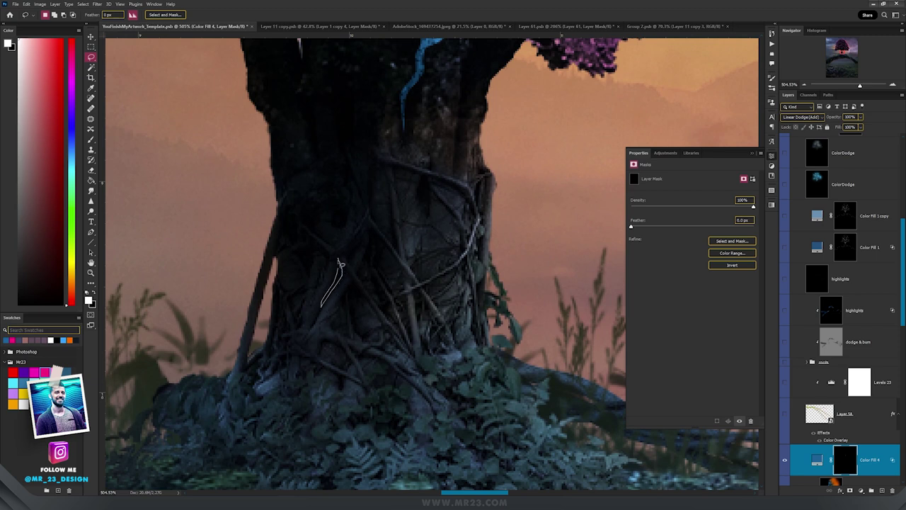
{"action": "left_click_drag", "start_coordinate": [340, 264], "coordinate": [340, 262]}
{"action": "key", "text": "alt+BackSpace"}
{"action": "key", "text": "ctrl+d"}
{"action": "scroll", "coordinate": [409, 219], "scroll_direction": "up", "scroll_amount": 3}
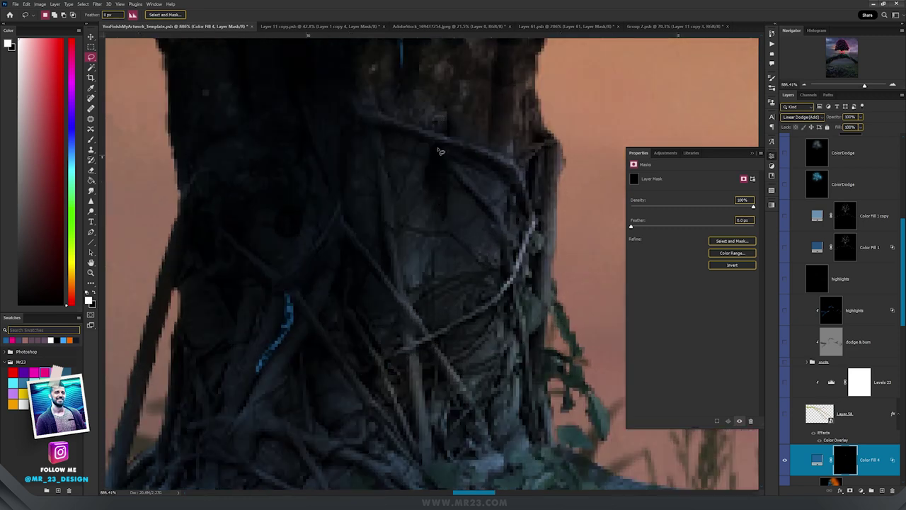
{"action": "left_click_drag", "start_coordinate": [445, 160], "coordinate": [440, 153]}
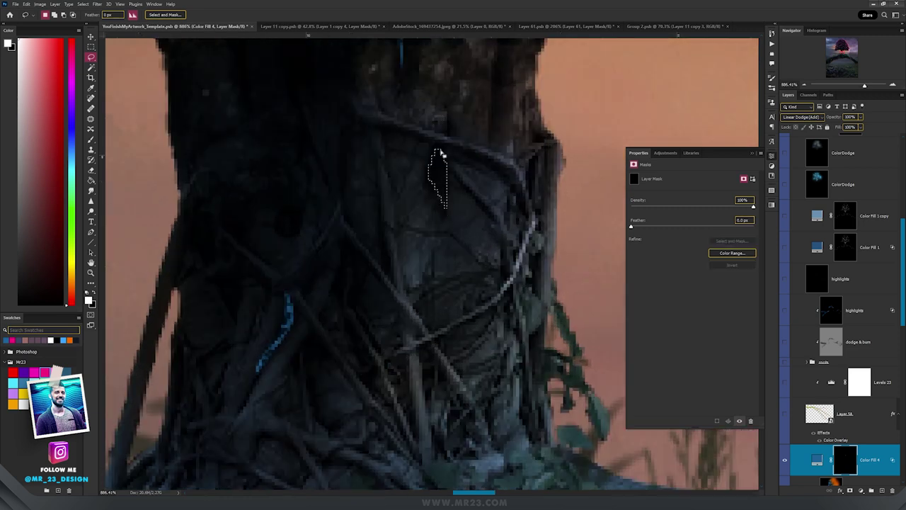
{"action": "key", "text": "alt+BackSpace"}
{"action": "key", "text": "ctrl+d"}
{"action": "scroll", "coordinate": [440, 153], "scroll_direction": "down", "scroll_amount": 5}
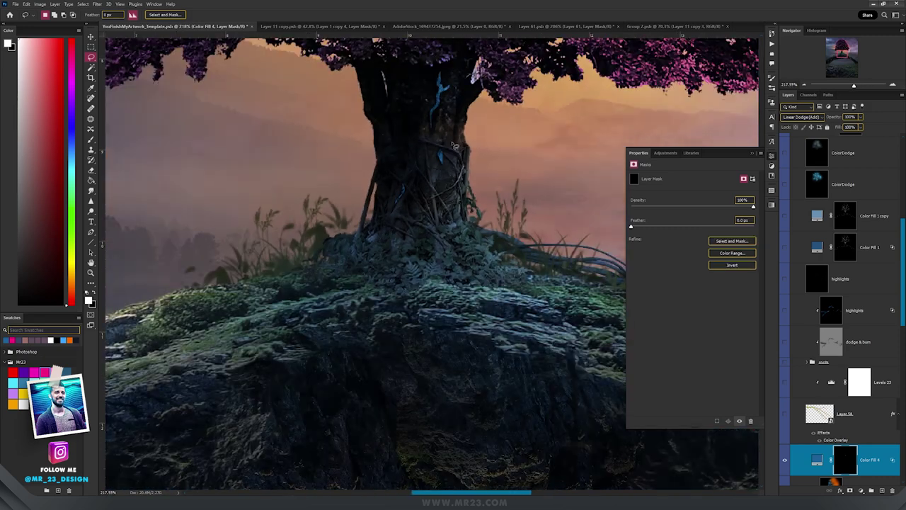
Lasso small cracks in the foliage and on the rock face below the tree and fill them with white on the mask.
{"action": "left_click_drag", "start_coordinate": [451, 227], "coordinate": [451, 270]}
{"action": "scroll", "coordinate": [450, 269], "scroll_direction": "up", "scroll_amount": 5}
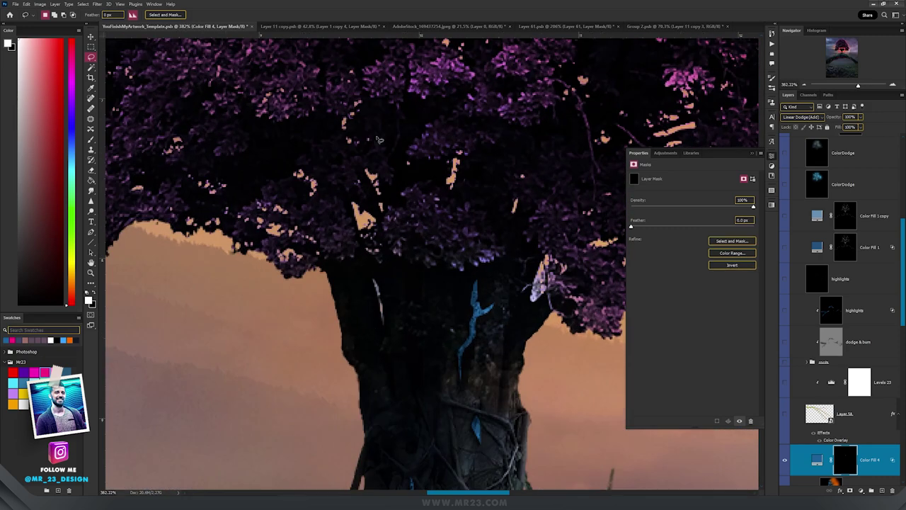
{"action": "scroll", "coordinate": [401, 228], "scroll_direction": "down", "scroll_amount": 5}
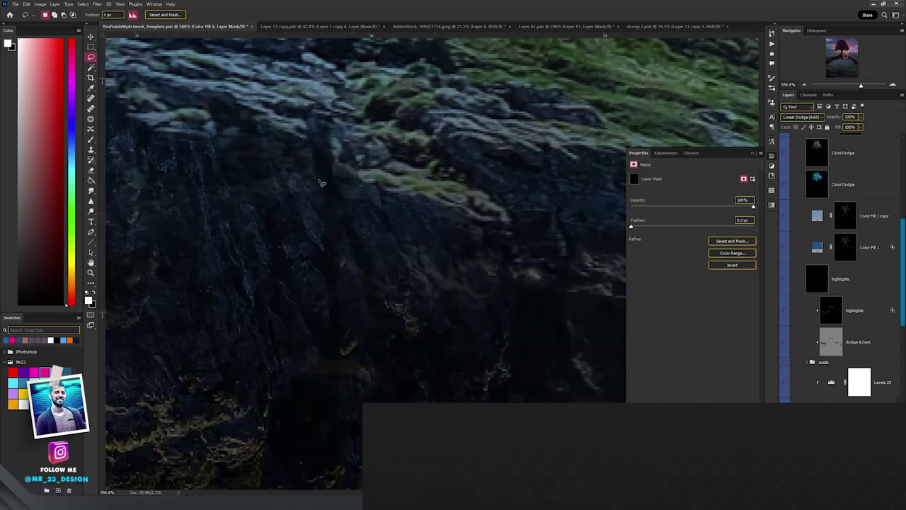
{"action": "mouse_move", "coordinate": [314, 148]}
{"action": "left_mouse_down"}
{"action": "mouse_move", "coordinate": [340, 200]}
{"action": "mouse_move", "coordinate": [320, 153]}
{"action": "left_mouse_up"}
{"action": "left_click_drag", "start_coordinate": [394, 115], "coordinate": [376, 103]}
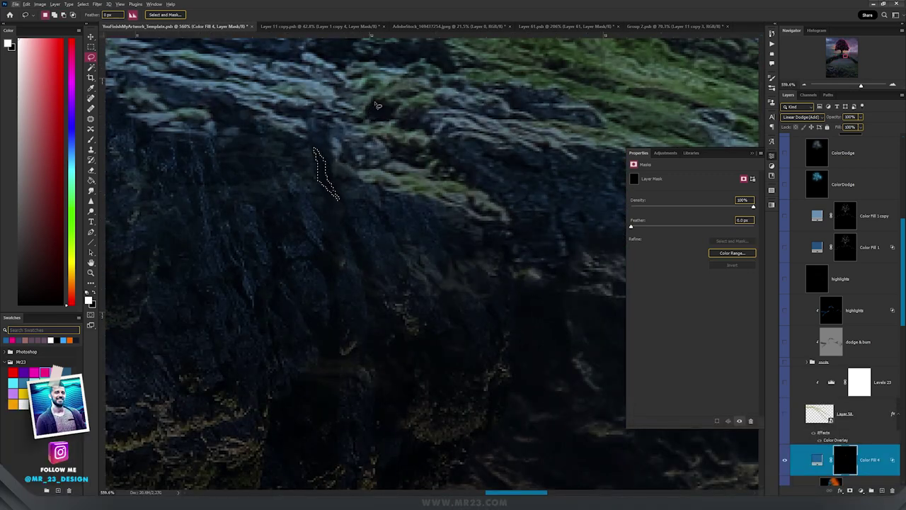
{"action": "key", "text": "alt+BackSpace"}
{"action": "key", "text": "ctrl+d"}
{"action": "left_click_drag", "start_coordinate": [446, 301], "coordinate": [297, 202]}
{"action": "key", "text": "alt+BackSpace"}
{"action": "key", "text": "ctrl+d"}
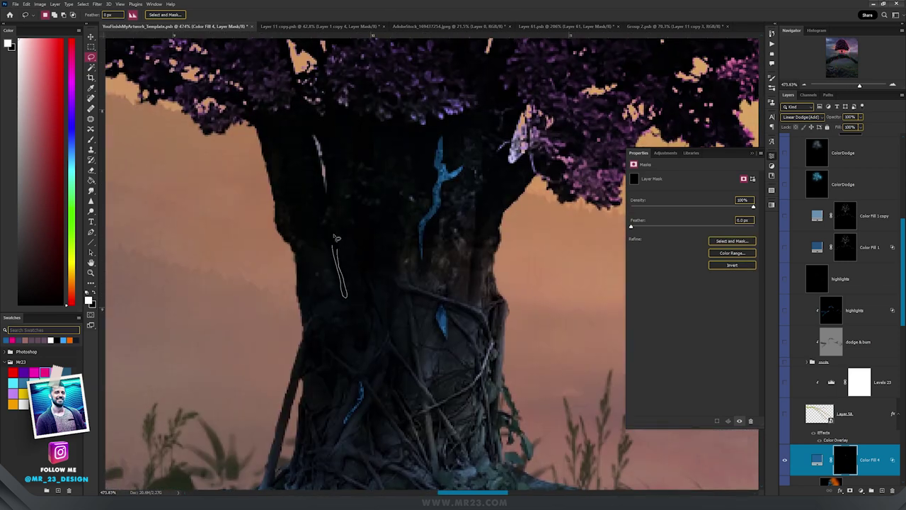
Lasso narrow cracks along the left side and centre of the trunk and fill them with white on the mask.
{"action": "left_click_drag", "start_coordinate": [337, 238], "coordinate": [334, 244]}
{"action": "key", "text": "alt+BackSpace"}
{"action": "key", "text": "ctrl+d"}
{"action": "left_click_drag", "start_coordinate": [395, 244], "coordinate": [395, 226]}
{"action": "key", "text": "alt+BackSpace"}
{"action": "key", "text": "ctrl+d"}
{"action": "key", "text": "ctrl+z"}
{"action": "key", "text": "alt+BackSpace"}
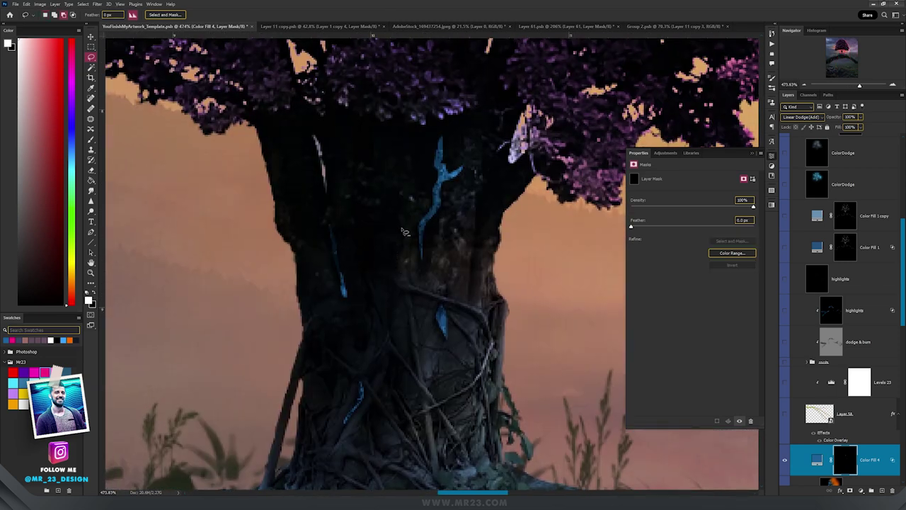
{"action": "key", "text": "ctrl+d"}
Add white-filled lasso cracks to the mask along the trunk's right side and just beneath the foliage.
{"action": "mouse_move", "coordinate": [479, 205]}
{"action": "left_mouse_down"}
{"action": "mouse_move", "coordinate": [475, 290]}
{"action": "mouse_move", "coordinate": [490, 221]}
{"action": "mouse_move", "coordinate": [479, 201]}
{"action": "left_mouse_up"}
{"action": "key", "text": "alt+BackSpace"}
{"action": "key", "text": "ctrl+d"}
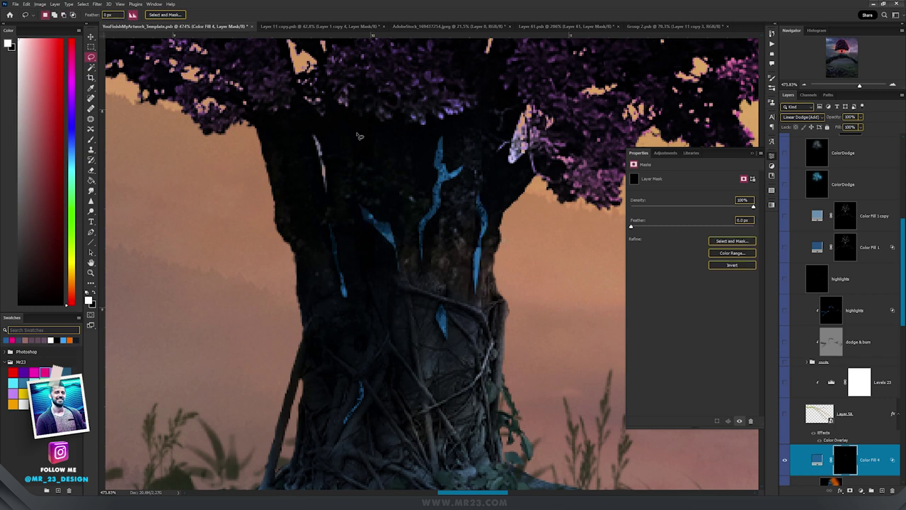
{"action": "left_click_drag", "start_coordinate": [360, 133], "coordinate": [363, 139]}
{"action": "key", "text": "alt+BackSpace"}
{"action": "key", "text": "ctrl+d"}
Add more white-filled lasso cracks to the mask near the base of the trunk.
{"action": "left_click_drag", "start_coordinate": [528, 307], "coordinate": [535, 167]}
{"action": "mouse_move", "coordinate": [376, 263]}
{"action": "left_mouse_down"}
{"action": "mouse_move", "coordinate": [379, 317]}
{"action": "mouse_move", "coordinate": [379, 266]}
{"action": "left_mouse_up"}
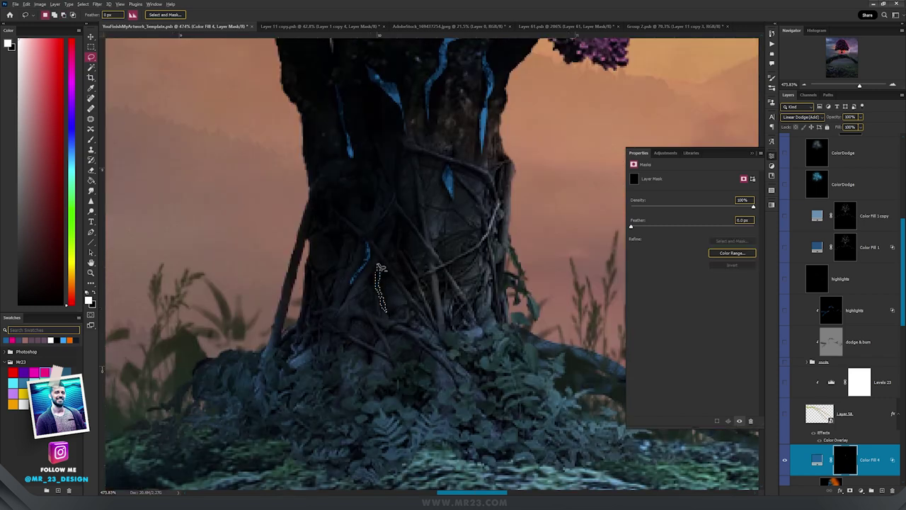
{"action": "key", "text": "alt+BackSpace"}
{"action": "key", "text": "ctrl+d"}
{"action": "mouse_move", "coordinate": [390, 162]}
{"action": "left_mouse_down"}
{"action": "mouse_move", "coordinate": [397, 142]}
{"action": "mouse_move", "coordinate": [418, 208]}
{"action": "mouse_move", "coordinate": [417, 336]}
{"action": "left_mouse_up"}
{"action": "key", "text": "alt+BackSpace"}
{"action": "key", "text": "ctrl+d"}
{"action": "scroll", "coordinate": [425, 118], "scroll_direction": "down", "scroll_amount": 5}
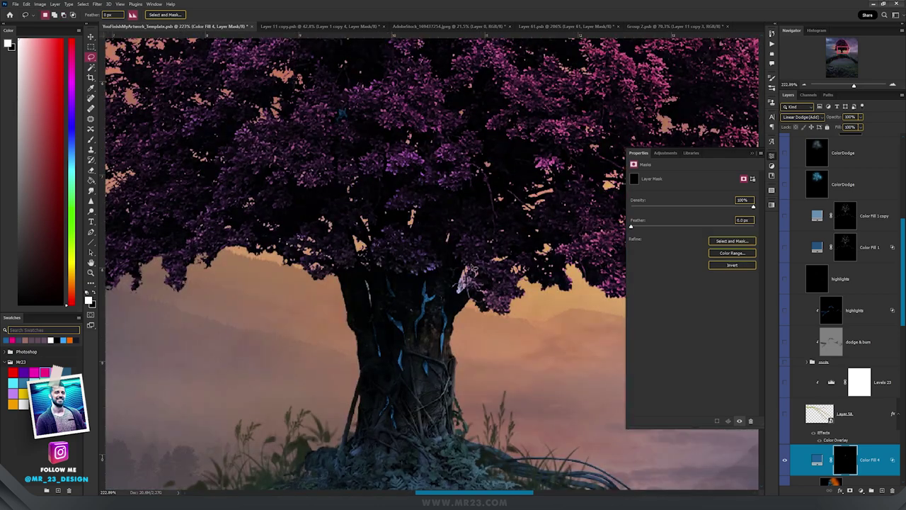
Duplicate the blue Color Fill 4 layer and set the copy's blend mode to Color Dodge.
{"action": "key", "text": "v"}
{"action": "scroll", "coordinate": [472, 263], "scroll_direction": "down", "scroll_amount": 5}
{"action": "scroll", "coordinate": [494, 278], "scroll_direction": "up", "scroll_amount": 7}
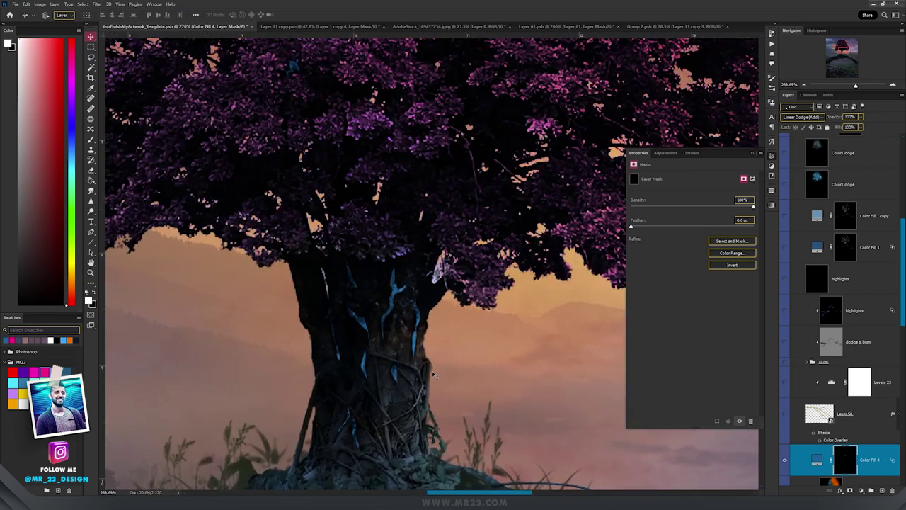
{"action": "scroll", "coordinate": [885, 454], "scroll_direction": "down", "scroll_amount": 2}
{"action": "left_click_drag", "start_coordinate": [872, 405], "coordinate": [868, 395]}
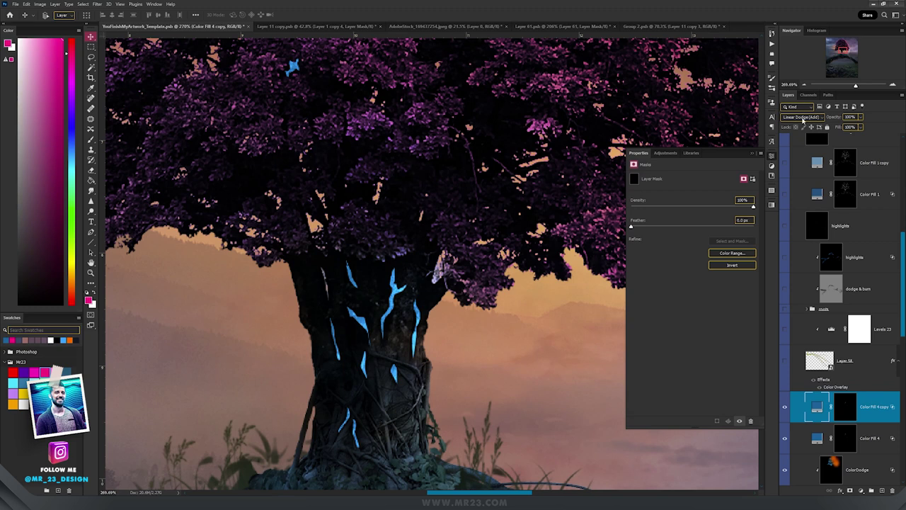
{"action": "left_click", "coordinate": [803, 118]}
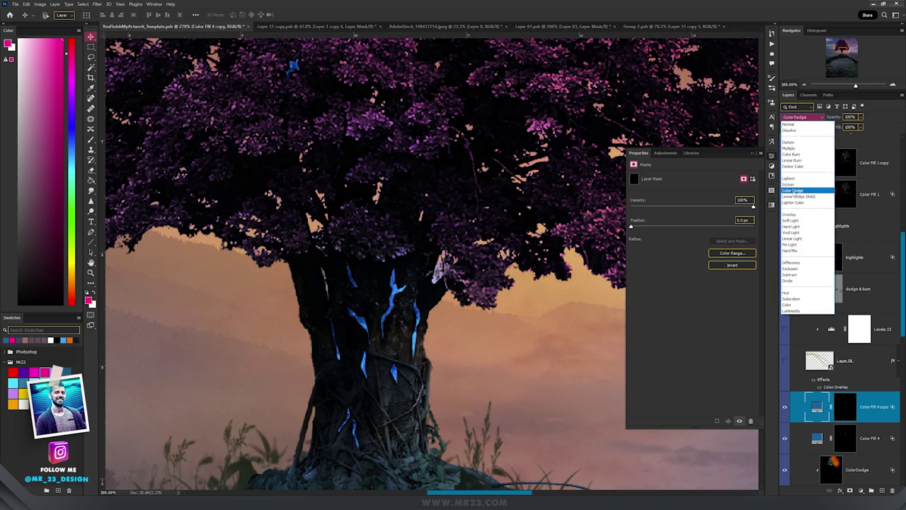
{"action": "left_click", "coordinate": [800, 188]}
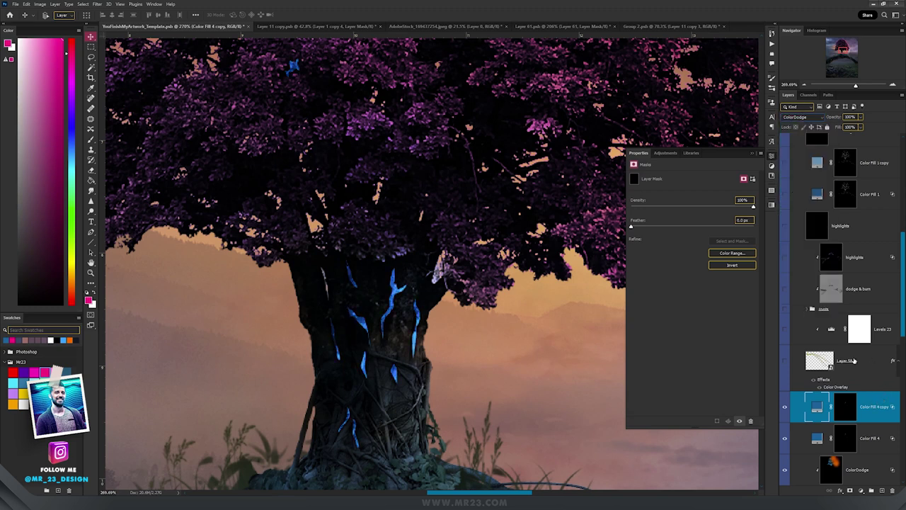
Remove the black Underlying Layer slider's split in the Blend If options of the Color Dodge fill copy.
{"action": "left_click", "coordinate": [712, 246]}
{"action": "left_click_drag", "start_coordinate": [709, 246], "coordinate": [699, 245]}
{"action": "left_click", "coordinate": [866, 111]}
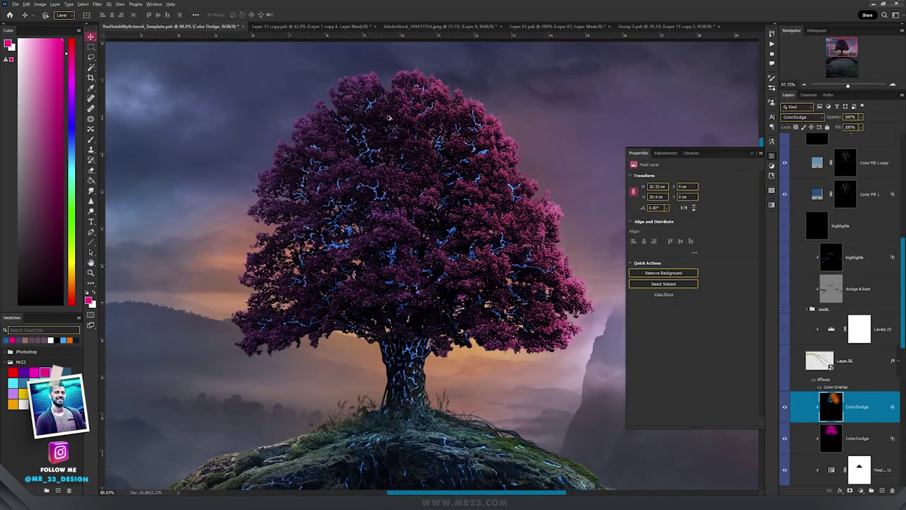
Examine the glowing blue veins of the Color Fill 1 layers across the tree's crown and trunk.
{"action": "scroll", "coordinate": [388, 118], "scroll_direction": "up", "scroll_amount": 3}
{"action": "scroll", "coordinate": [510, 228], "scroll_direction": "up", "scroll_amount": 3}
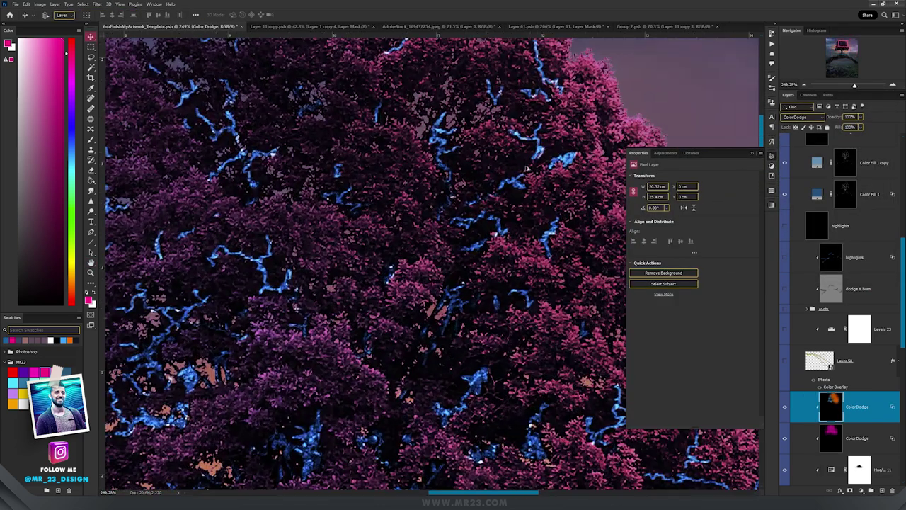
{"action": "scroll", "coordinate": [527, 206], "scroll_direction": "down", "scroll_amount": 3}
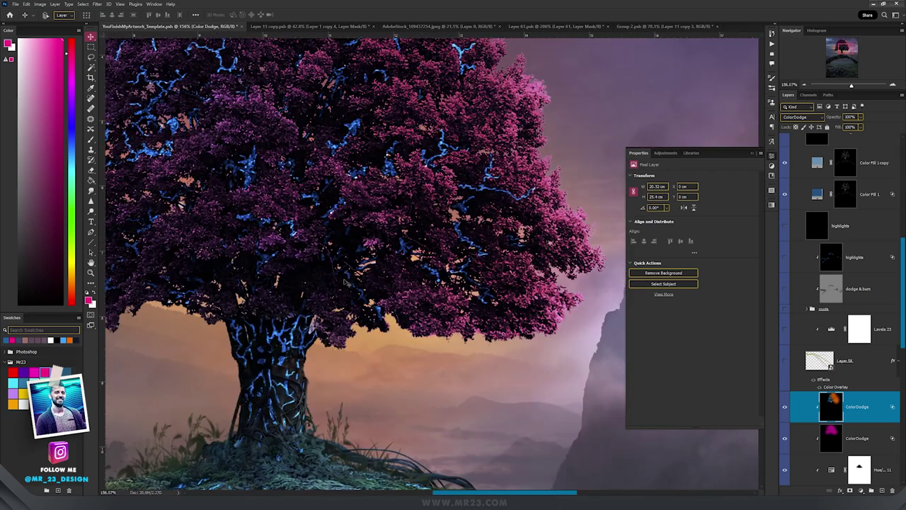
{"action": "left_click_drag", "start_coordinate": [344, 283], "coordinate": [409, 152]}
{"action": "left_click_drag", "start_coordinate": [334, 327], "coordinate": [387, 335]}
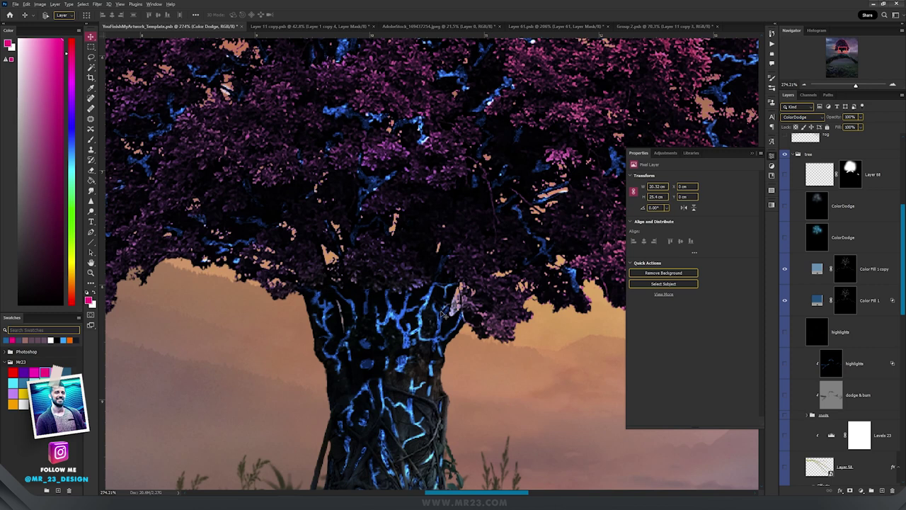
{"action": "scroll", "coordinate": [424, 314], "scroll_direction": "up", "scroll_amount": 4}
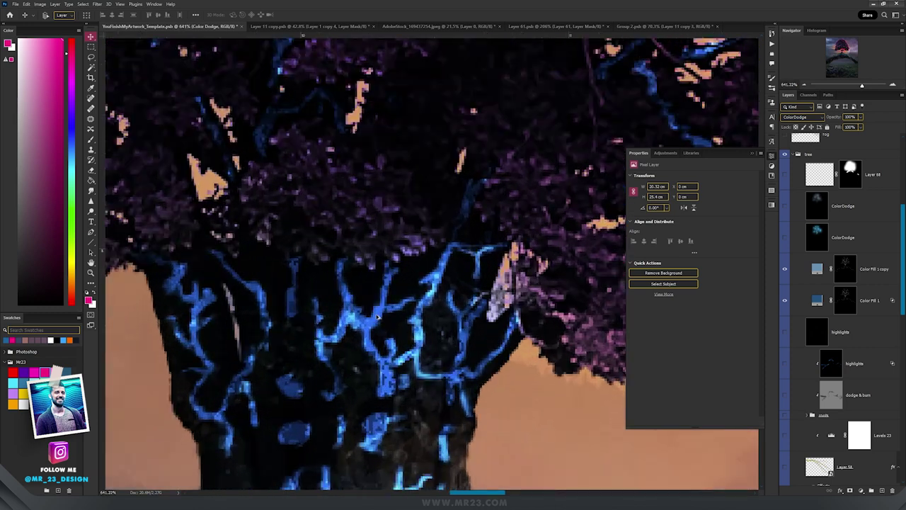
{"action": "scroll", "coordinate": [383, 317], "scroll_direction": "down", "scroll_amount": 3}
{"action": "left_click_drag", "start_coordinate": [446, 309], "coordinate": [466, 272]}
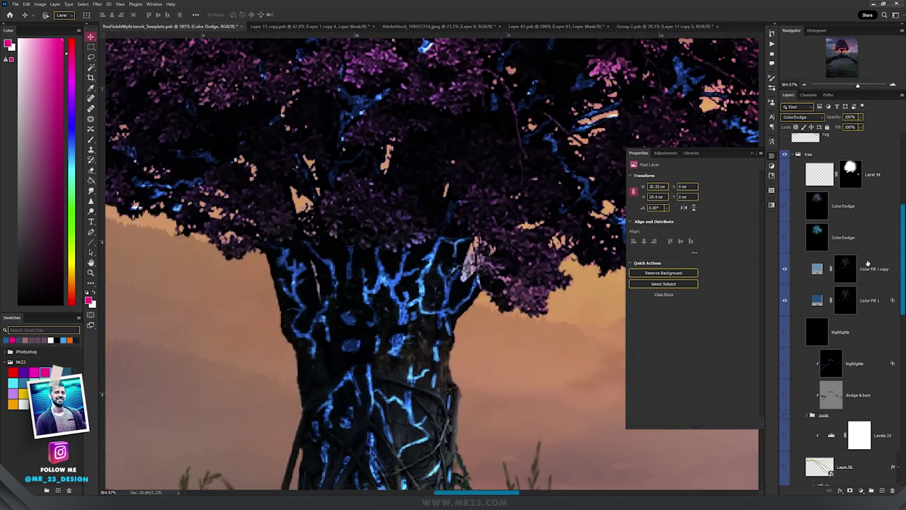
Create a new layer above Color Fill 1 copy in Color Dodge mode, filled with the Color-Dodge-neutral black.
{"action": "left_click", "coordinate": [871, 265]}
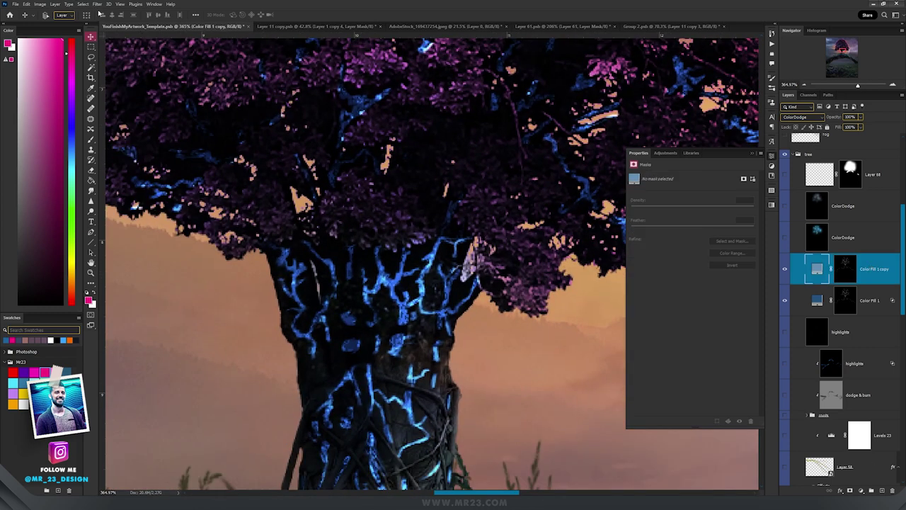
{"action": "left_click", "coordinate": [55, 4]}
{"action": "mouse_move", "coordinate": [99, 10]}
{"action": "left_click", "coordinate": [142, 10]}
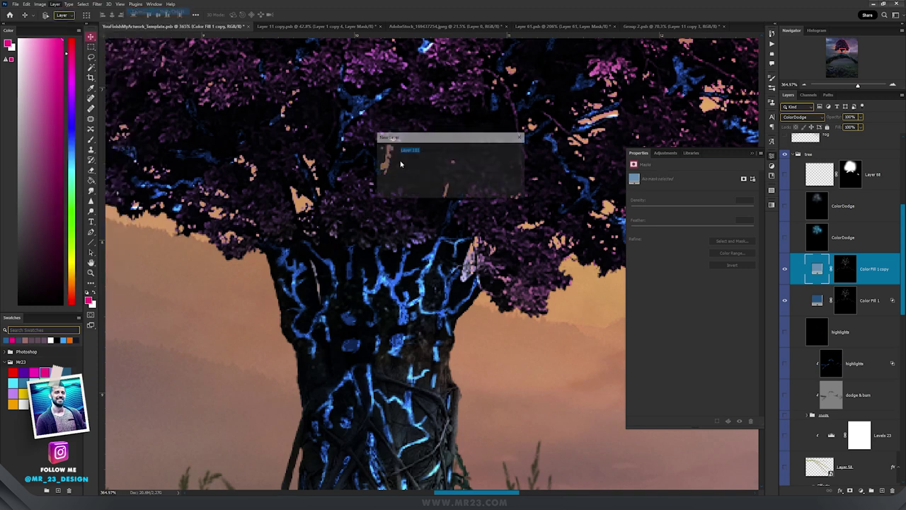
{"action": "left_click", "coordinate": [421, 181]}
{"action": "left_click", "coordinate": [425, 249]}
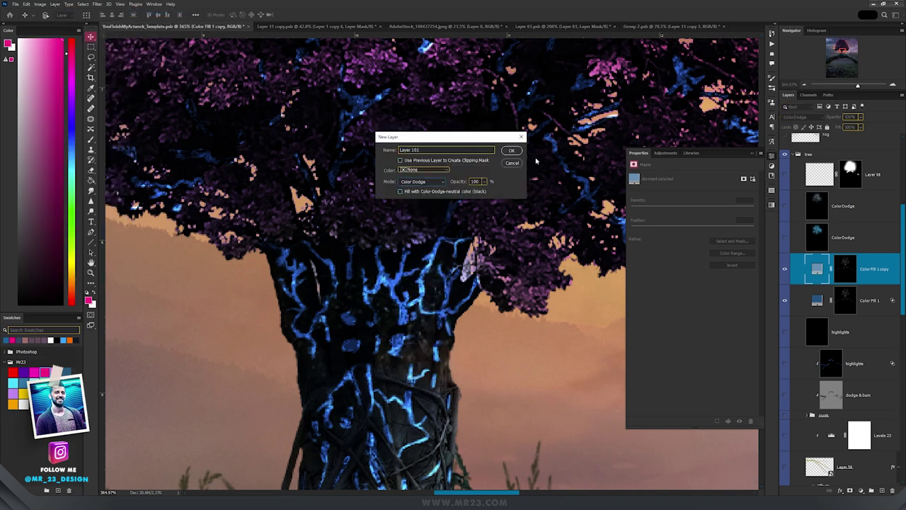
{"action": "left_click", "coordinate": [464, 191]}
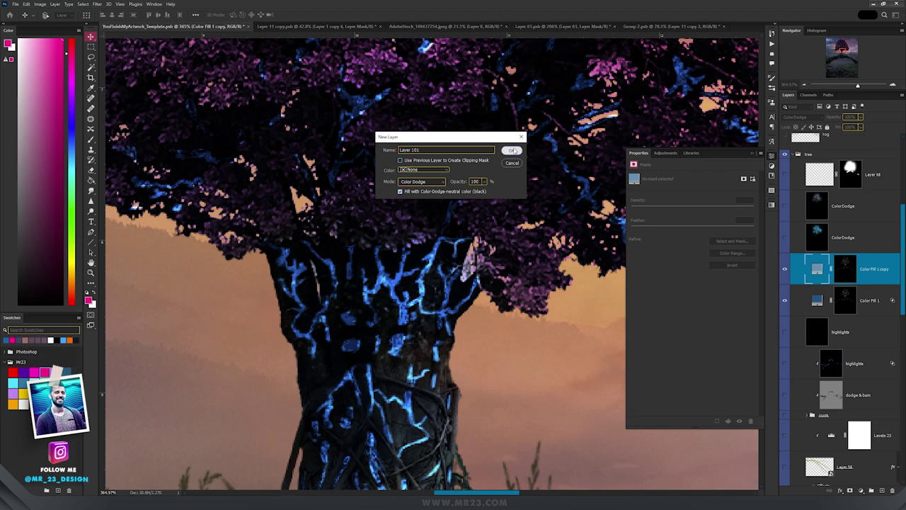
{"action": "left_click", "coordinate": [511, 150]}
Sample the blue of the trunk cracks and brush a soft glow over the upper trunk and the crown's veins.
{"action": "key", "text": "b"}
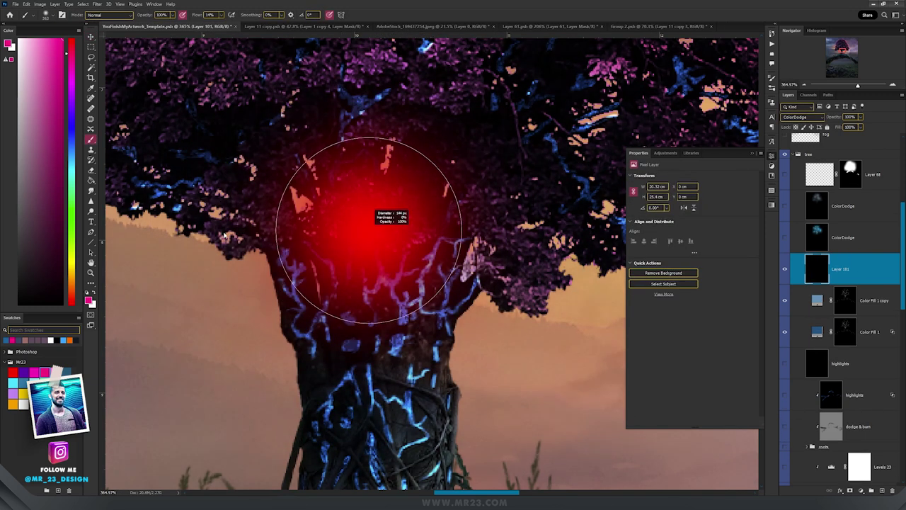
{"action": "left_click_drag", "start_coordinate": [223, 235], "coordinate": [203, 235]}
{"action": "left_click", "coordinate": [399, 275], "text": "alt"}
{"action": "mouse_move", "coordinate": [407, 263]}
{"action": "left_mouse_down"}
{"action": "mouse_move", "coordinate": [330, 209]}
{"action": "mouse_move", "coordinate": [356, 216]}
{"action": "left_mouse_up"}
{"action": "scroll", "coordinate": [354, 219], "scroll_direction": "down", "scroll_amount": 2}
{"action": "scroll", "coordinate": [356, 219], "scroll_direction": "down", "scroll_amount": 9}
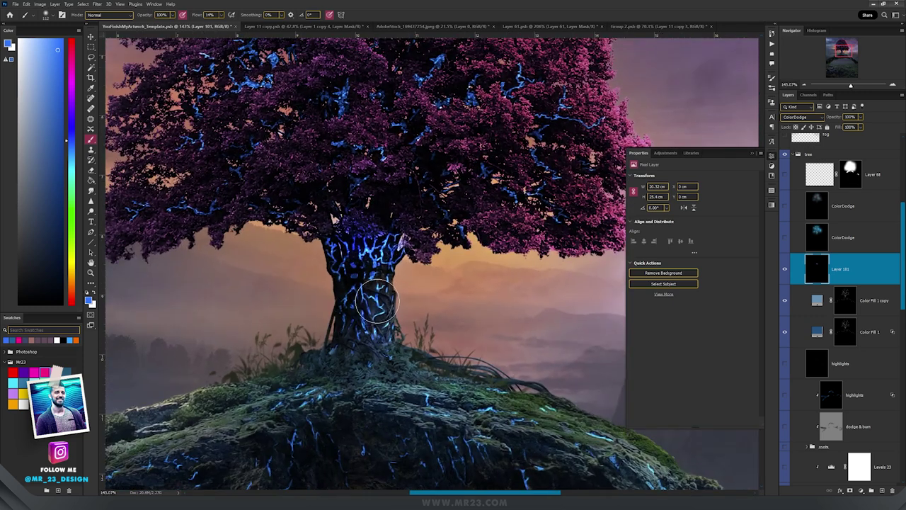
{"action": "mouse_move", "coordinate": [326, 113]}
{"action": "left_mouse_down"}
{"action": "mouse_move", "coordinate": [380, 85]}
{"action": "mouse_move", "coordinate": [419, 95]}
{"action": "mouse_move", "coordinate": [560, 97]}
{"action": "mouse_move", "coordinate": [571, 170]}
{"action": "left_mouse_up"}
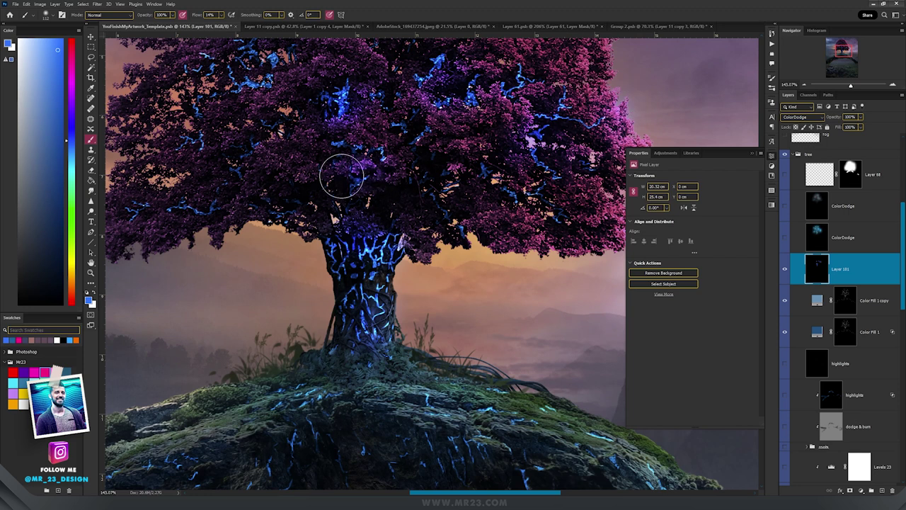
Examine the blue crack glow across the tree's crown and trunk, both close up and in the full composition.
{"action": "scroll", "coordinate": [319, 161], "scroll_direction": "down", "scroll_amount": 2}
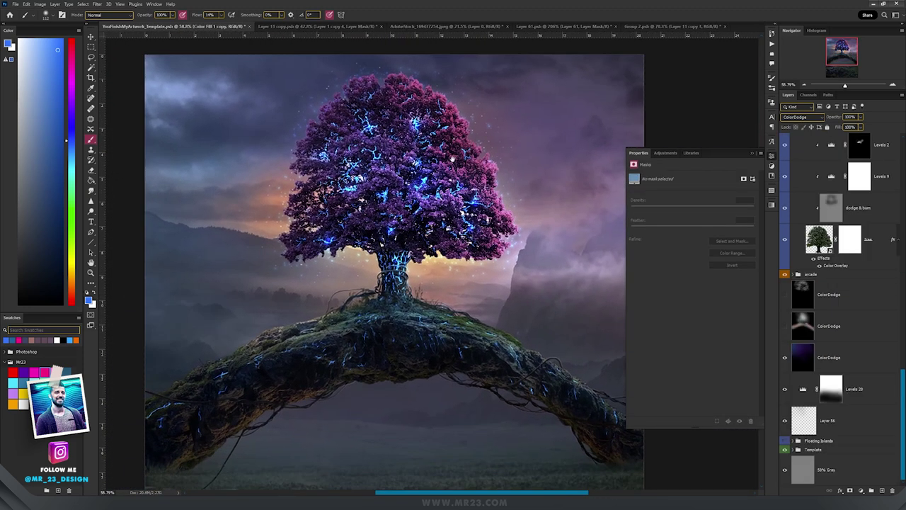
{"action": "scroll", "coordinate": [415, 266], "scroll_direction": "up", "scroll_amount": 3}
{"action": "scroll", "coordinate": [425, 145], "scroll_direction": "up", "scroll_amount": 4}
{"action": "left_click_drag", "start_coordinate": [368, 160], "coordinate": [443, 245]}
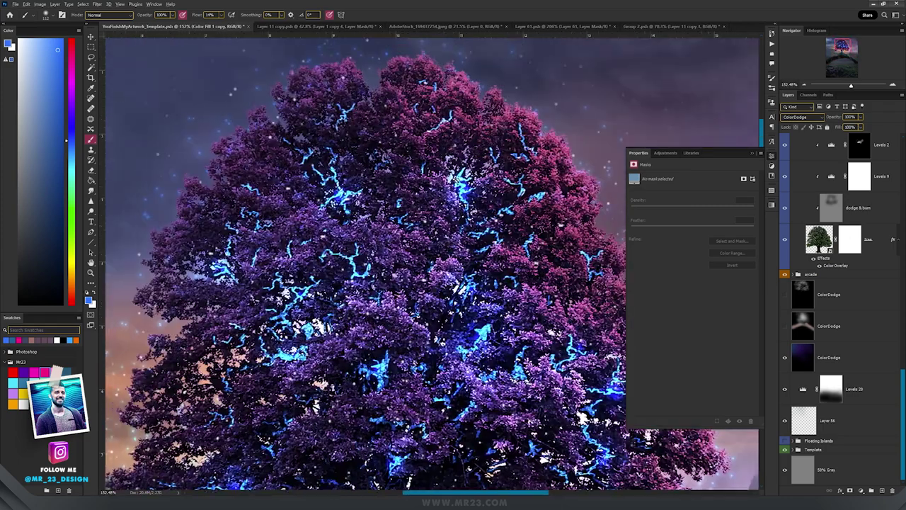
{"action": "scroll", "coordinate": [450, 187], "scroll_direction": "down", "scroll_amount": 3}
{"action": "scroll", "coordinate": [450, 188], "scroll_direction": "up", "scroll_amount": 5}
{"action": "scroll", "coordinate": [450, 188], "scroll_direction": "down", "scroll_amount": 4}
{"action": "scroll", "coordinate": [453, 187], "scroll_direction": "down", "scroll_amount": 1}
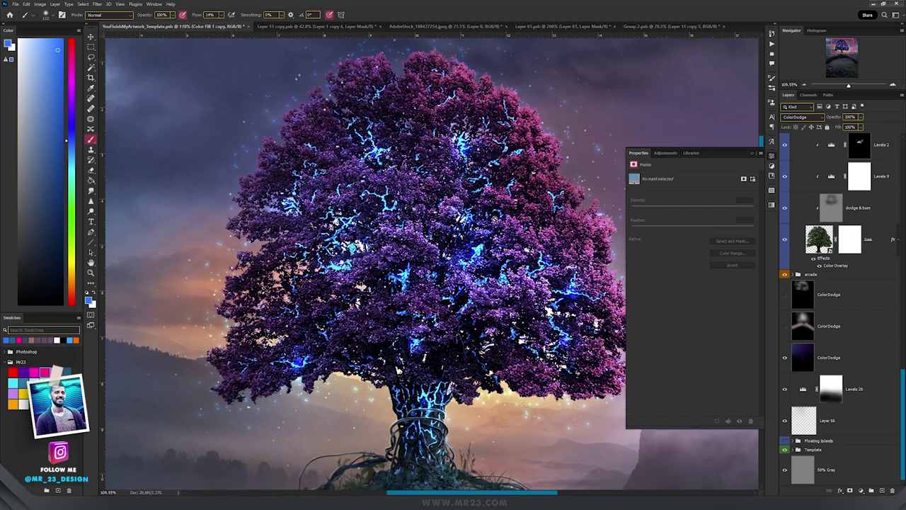
Show the two hidden ColorDodge layers below the arcade group and compare the background glow around the tree.
{"action": "key", "text": "v"}
{"action": "left_click", "coordinate": [827, 330]}
{"action": "left_click", "coordinate": [785, 326]}
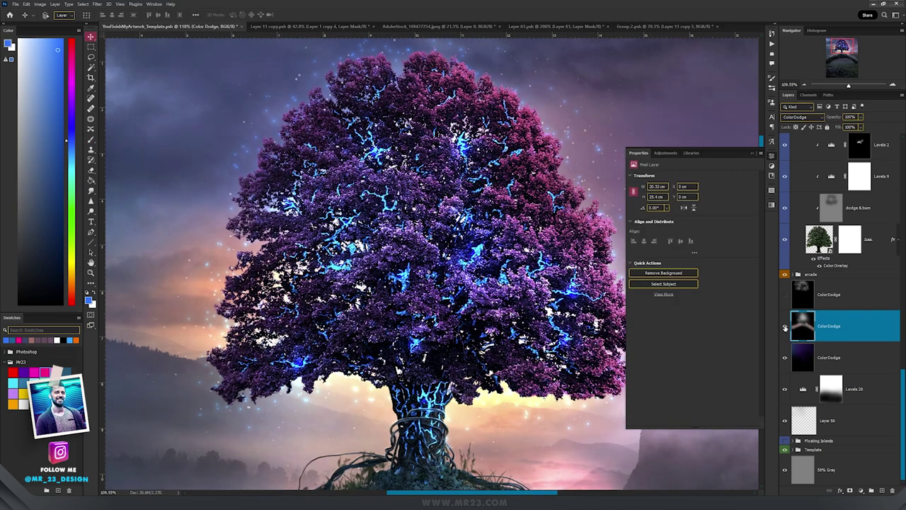
{"action": "scroll", "coordinate": [496, 279], "scroll_direction": "down", "scroll_amount": 4}
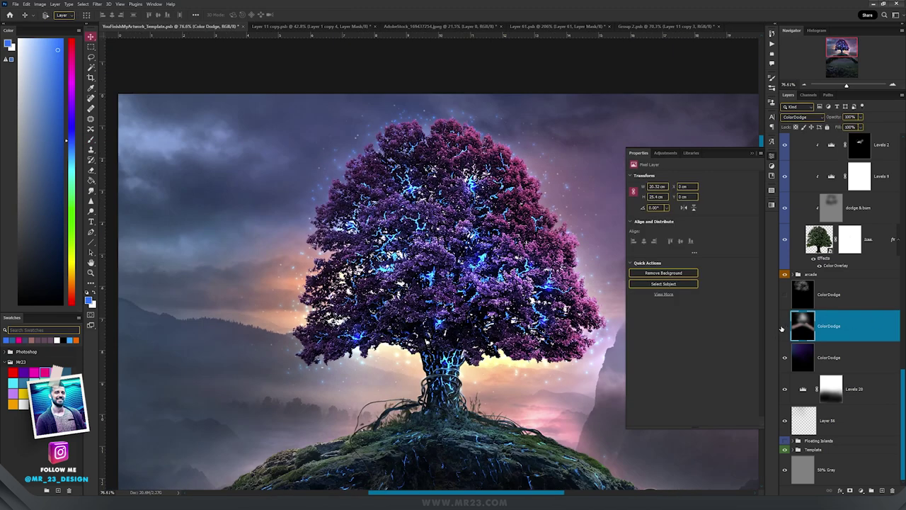
{"action": "left_click", "coordinate": [784, 326]}
{"action": "left_click", "coordinate": [784, 326]}
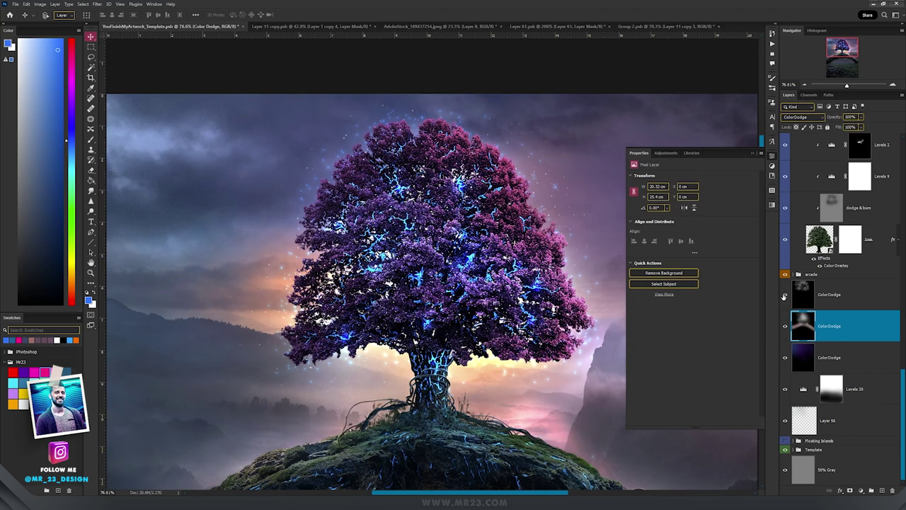
{"action": "left_click", "coordinate": [784, 296]}
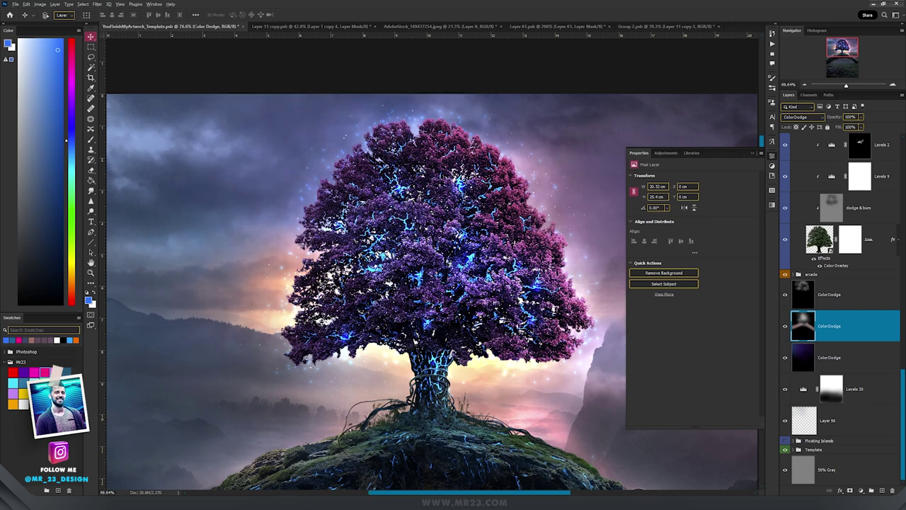
{"action": "scroll", "coordinate": [450, 263], "scroll_direction": "down", "scroll_amount": 4}
{"action": "scroll", "coordinate": [450, 263], "scroll_direction": "up", "scroll_amount": 2}
{"action": "scroll", "coordinate": [450, 263], "scroll_direction": "down", "scroll_amount": 3}
{"action": "left_click_drag", "start_coordinate": [462, 266], "coordinate": [443, 203]}
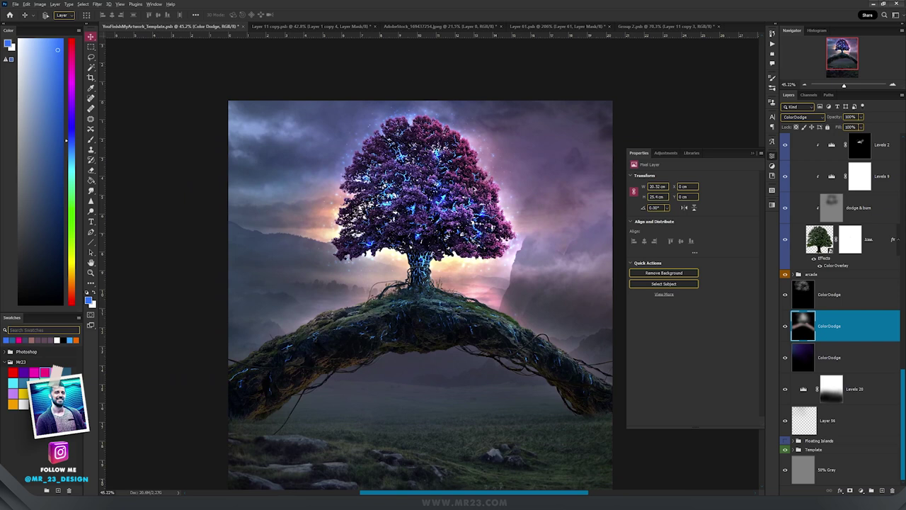
{"action": "scroll", "coordinate": [473, 188], "scroll_direction": "up", "scroll_amount": 1}
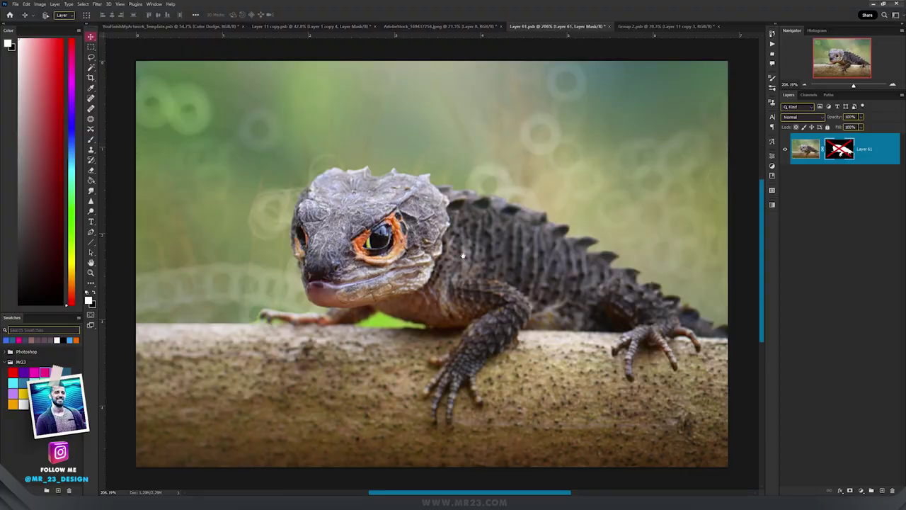
Select the lizard with Select Subject, add the missed body parts with the Lasso tool and mask out the background.
{"action": "scroll", "coordinate": [422, 231], "scroll_direction": "up", "scroll_amount": 2}
{"action": "scroll", "coordinate": [422, 230], "scroll_direction": "up", "scroll_amount": 1}
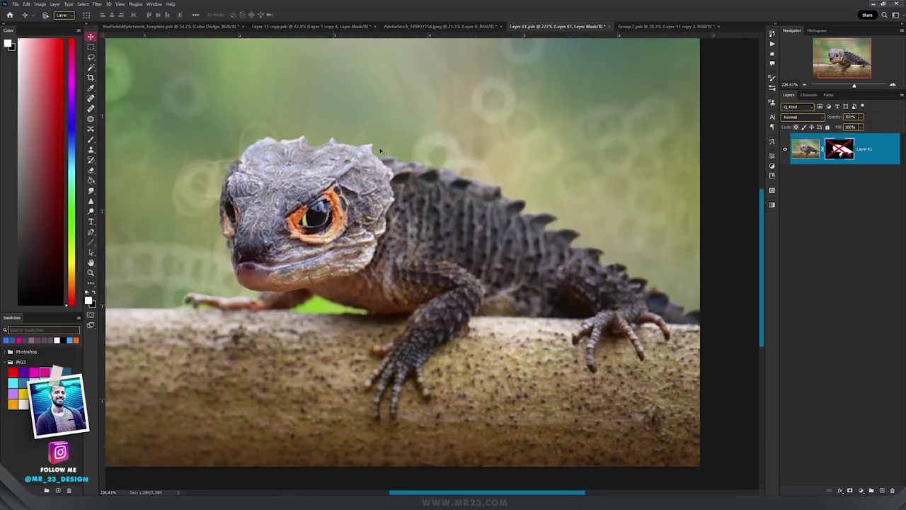
{"action": "left_click", "coordinate": [811, 155]}
{"action": "key", "text": "w"}
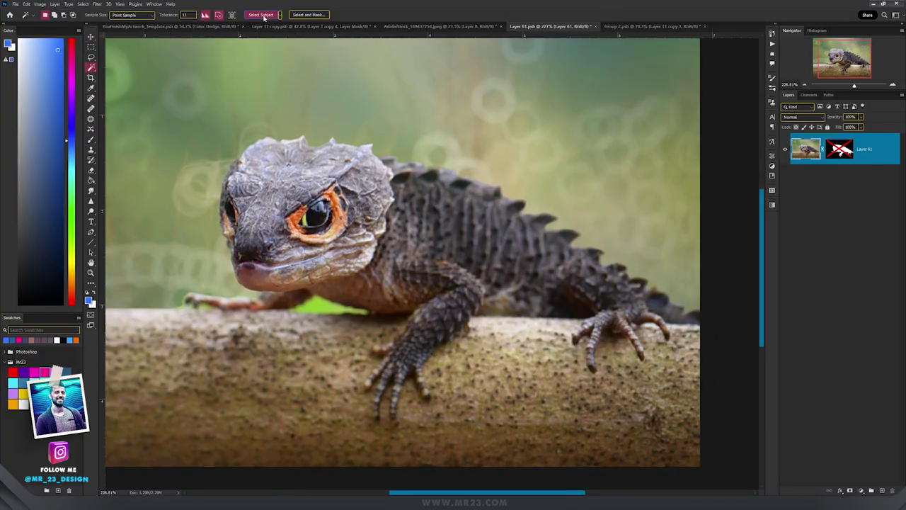
{"action": "left_click", "coordinate": [90, 57]}
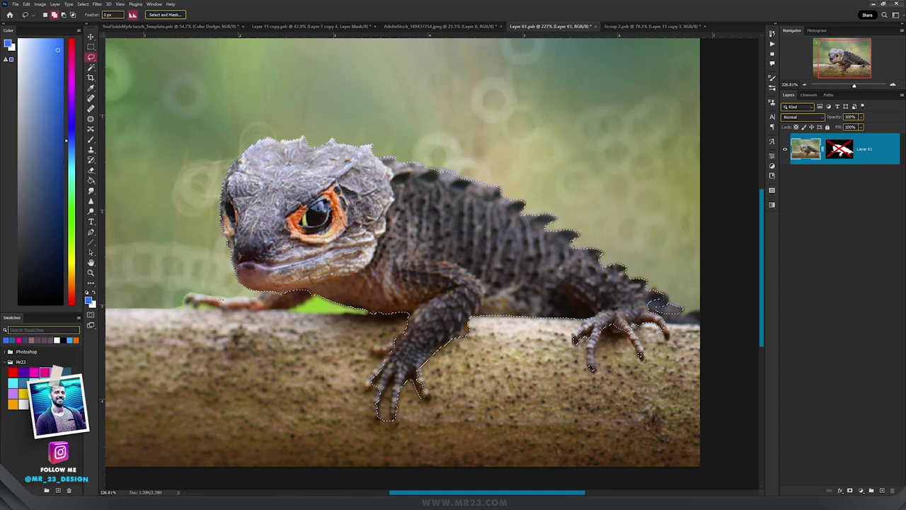
{"action": "mouse_move", "coordinate": [633, 271]}
{"action": "left_mouse_down"}
{"action": "mouse_move", "coordinate": [657, 297]}
{"action": "mouse_move", "coordinate": [681, 327]}
{"action": "left_mouse_up"}
{"action": "left_click_drag", "start_coordinate": [681, 328], "coordinate": [661, 324]}
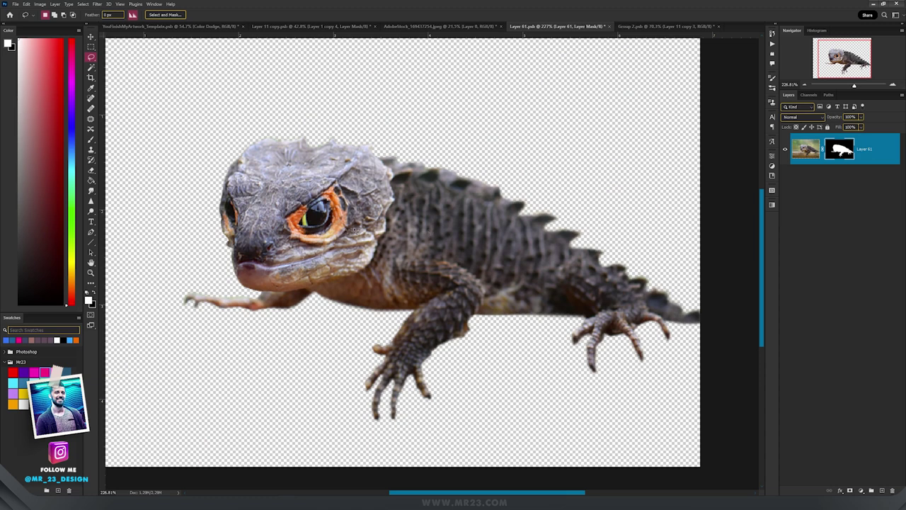
Bring the masked lizard into the template document and place it on the right slope of the rock arch.
{"action": "key", "text": "v"}
{"action": "mouse_move", "coordinate": [428, 256]}
{"action": "left_mouse_down"}
{"action": "mouse_move", "coordinate": [220, 50]}
{"action": "mouse_move", "coordinate": [211, 30]}
{"action": "left_mouse_up"}
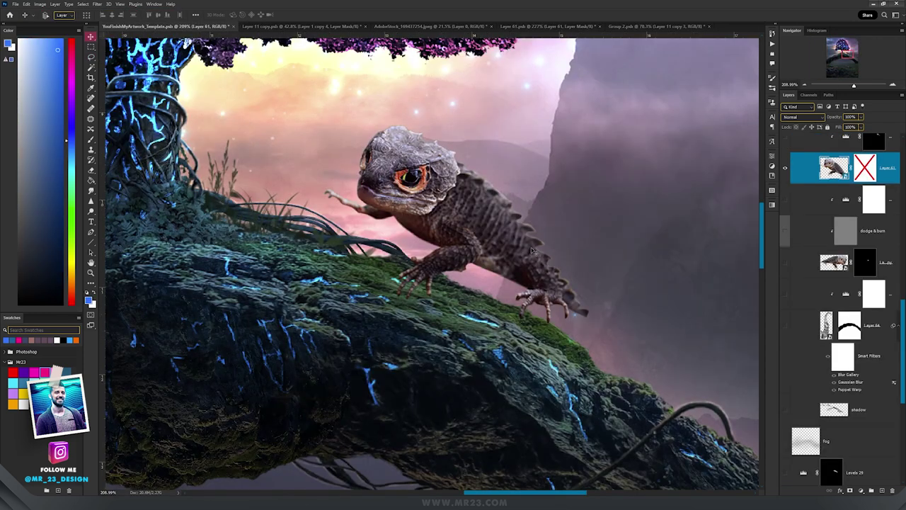
{"action": "mouse_move", "coordinate": [534, 253]}
{"action": "left_mouse_down"}
{"action": "mouse_move", "coordinate": [527, 281]}
{"action": "mouse_move", "coordinate": [542, 233]}
{"action": "mouse_move", "coordinate": [543, 243]}
{"action": "left_mouse_up"}
{"action": "key", "text": "ctrl+z"}
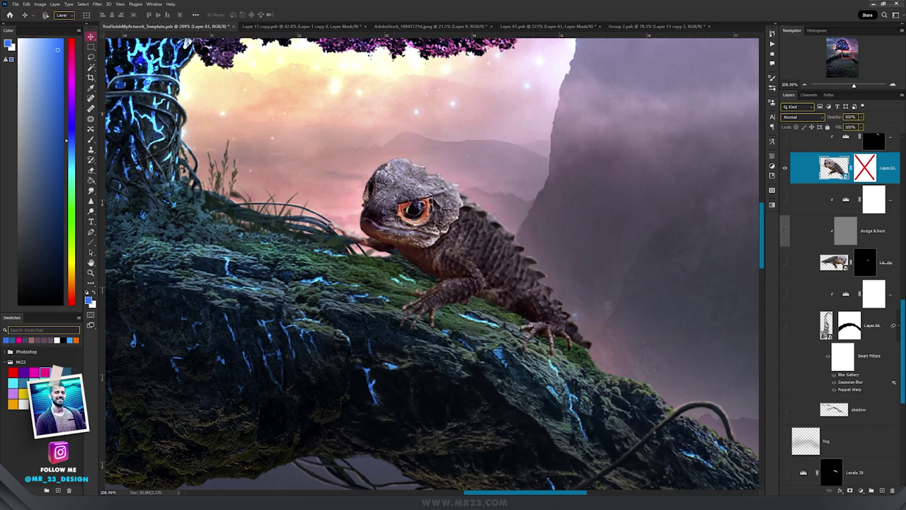
Disable the layer mask of the flipped lizard copy below Layer 61 and show that layer.
{"action": "scroll", "coordinate": [375, 227], "scroll_direction": "up", "scroll_amount": 3}
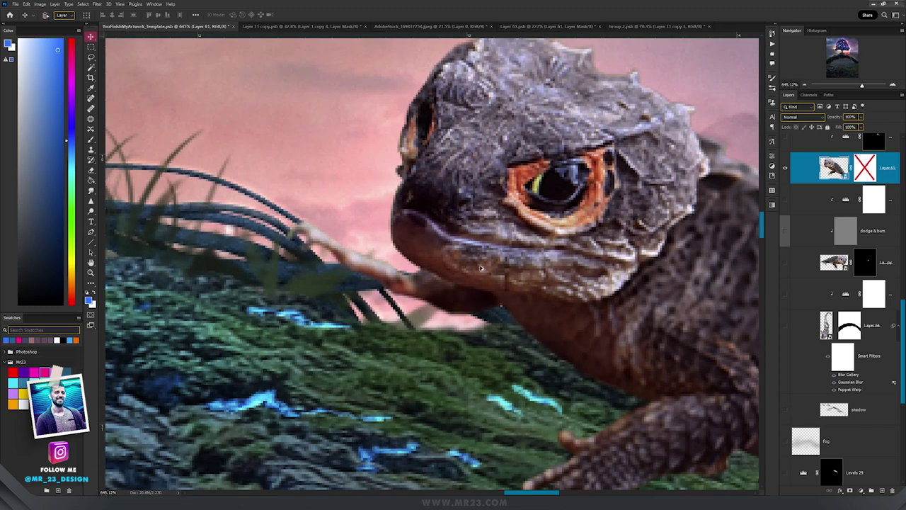
{"action": "scroll", "coordinate": [492, 273], "scroll_direction": "down", "scroll_amount": 1}
{"action": "scroll", "coordinate": [490, 273], "scroll_direction": "down", "scroll_amount": 3}
{"action": "scroll", "coordinate": [490, 273], "scroll_direction": "up", "scroll_amount": 1}
{"action": "left_click_drag", "start_coordinate": [558, 254], "coordinate": [511, 259]}
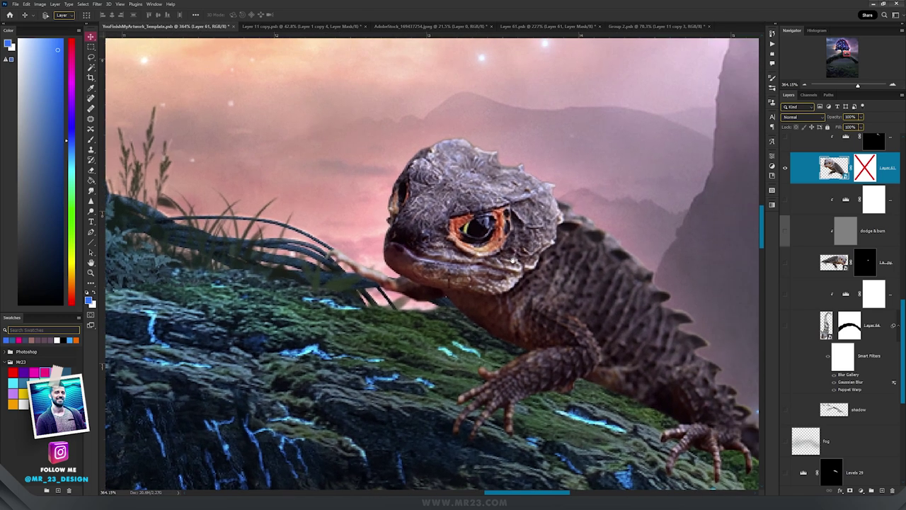
{"action": "scroll", "coordinate": [463, 262], "scroll_direction": "down", "scroll_amount": 1}
{"action": "left_click", "coordinate": [865, 262], "text": "shift"}
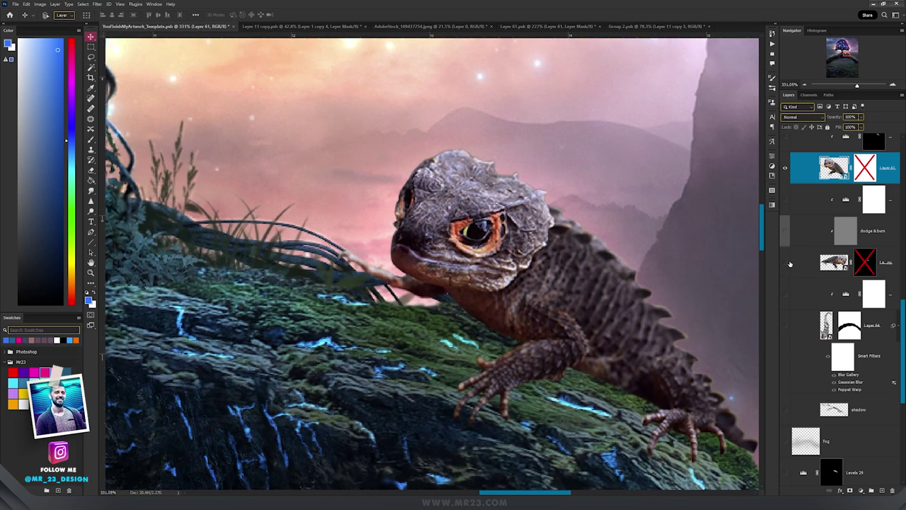
{"action": "left_click", "coordinate": [784, 262]}
{"action": "left_click", "coordinate": [835, 261]}
Mask the two lizard layers so that the flipped copy supplies the far front leg resting on the moss.
{"action": "left_click_drag", "start_coordinate": [476, 176], "coordinate": [518, 126]}
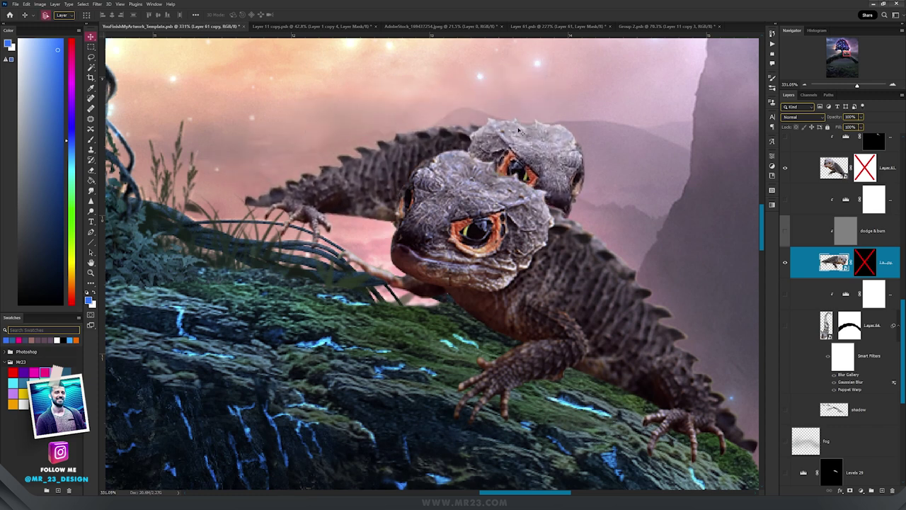
{"action": "key", "text": "ctrl+z"}
{"action": "left_click_drag", "start_coordinate": [347, 116], "coordinate": [513, 270]}
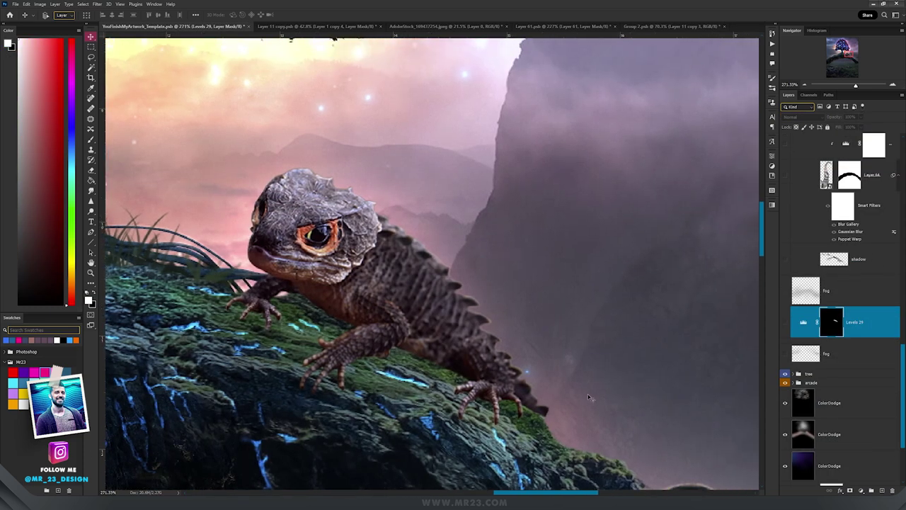
{"action": "left_click_drag", "start_coordinate": [588, 394], "coordinate": [503, 302]}
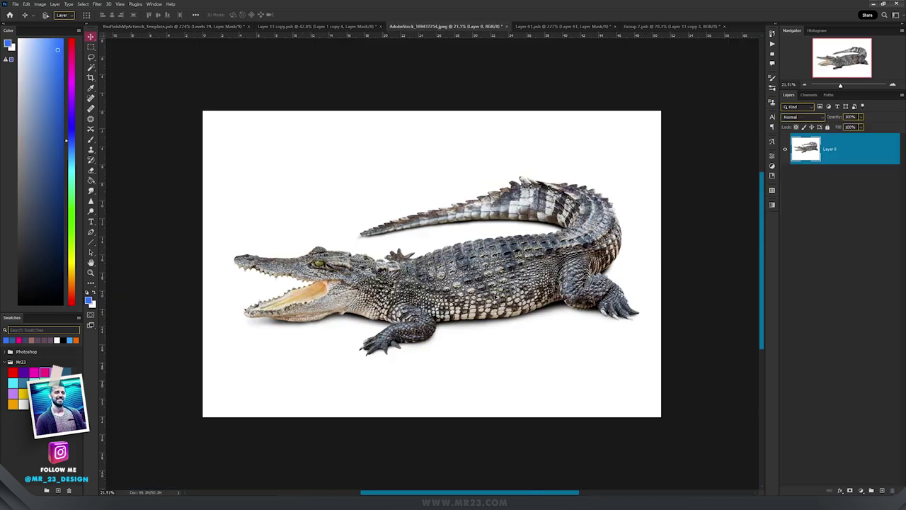
Mask the crocodile photo down to its tail and bring the tail into the template document behind the lizard.
{"action": "scroll", "coordinate": [497, 298], "scroll_direction": "up", "scroll_amount": 3}
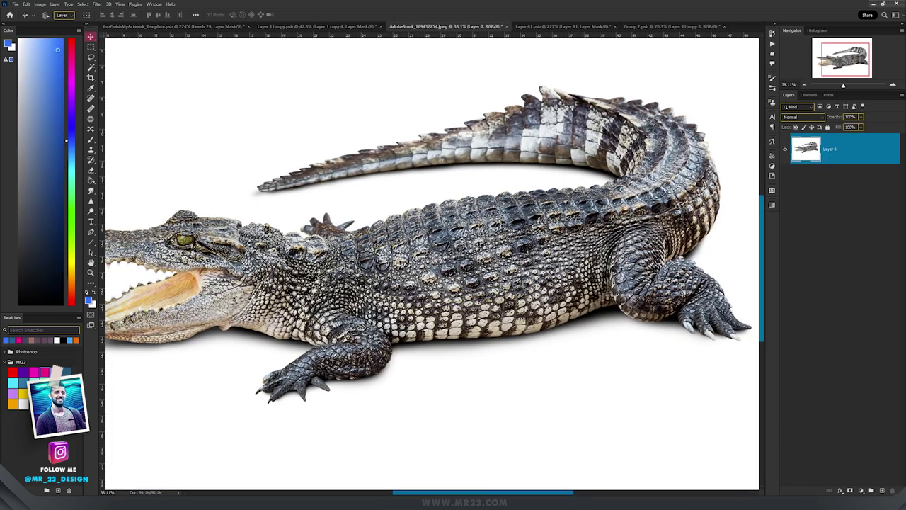
{"action": "key", "text": "w"}
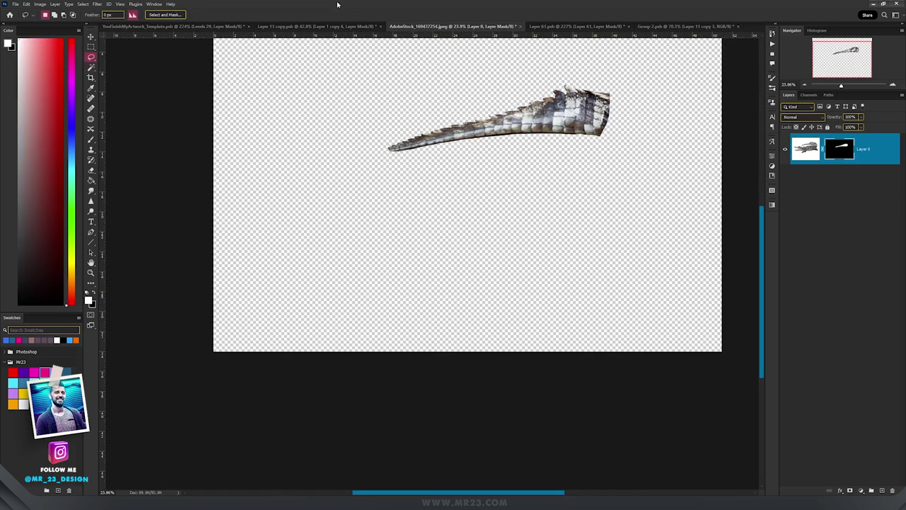
{"action": "key", "text": "v"}
{"action": "left_click_drag", "start_coordinate": [419, 71], "coordinate": [338, 90]}
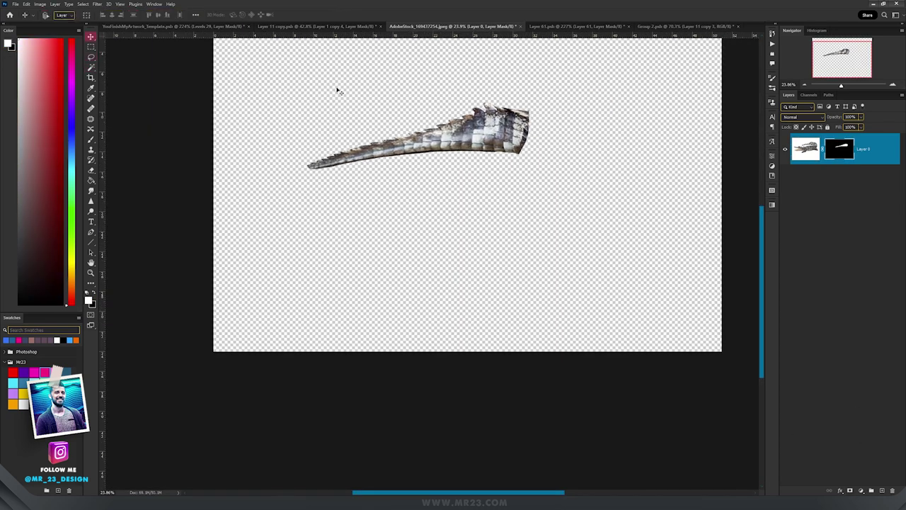
{"action": "left_click", "coordinate": [175, 27]}
{"action": "left_click_drag", "start_coordinate": [472, 275], "coordinate": [501, 233]}
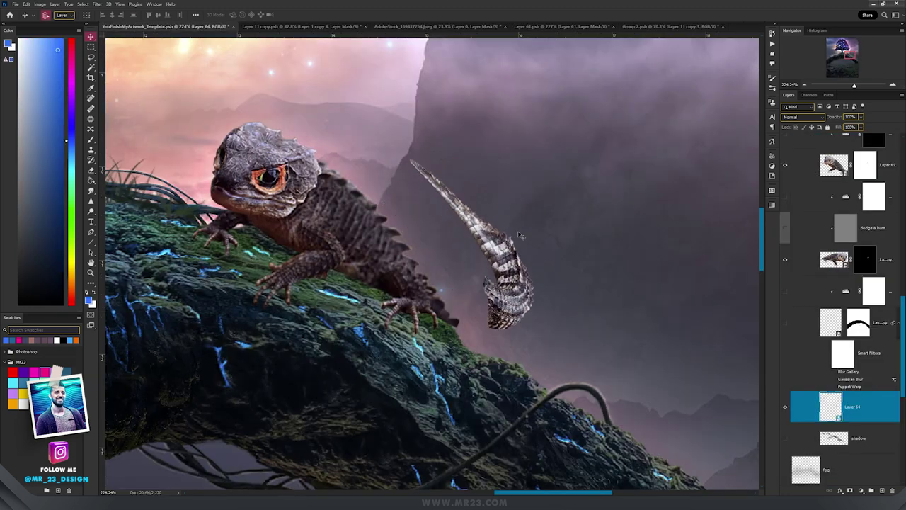
{"action": "key", "text": "ctrl+z"}
Puppet Warp the crocodile tail on Layer 64 with pins along its length, bending it upright and curling its tip outward.
{"action": "left_click", "coordinate": [26, 4]}
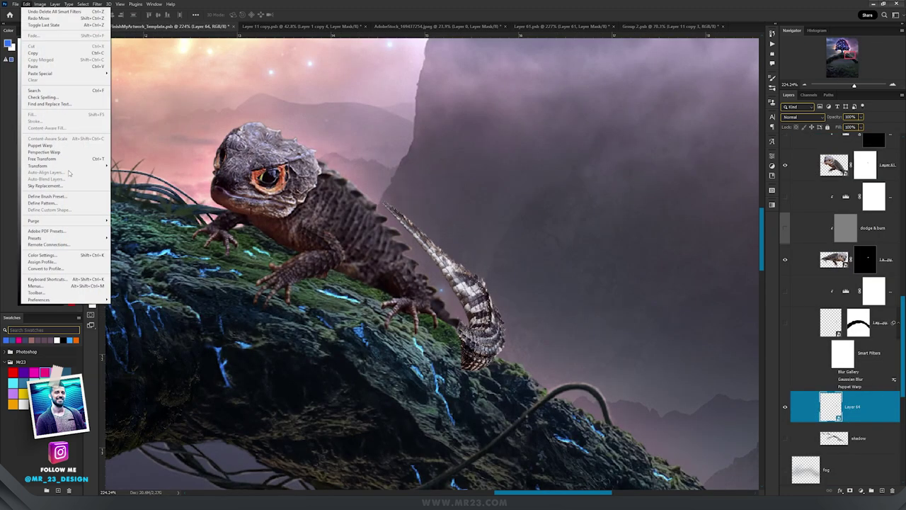
{"action": "left_click", "coordinate": [63, 144]}
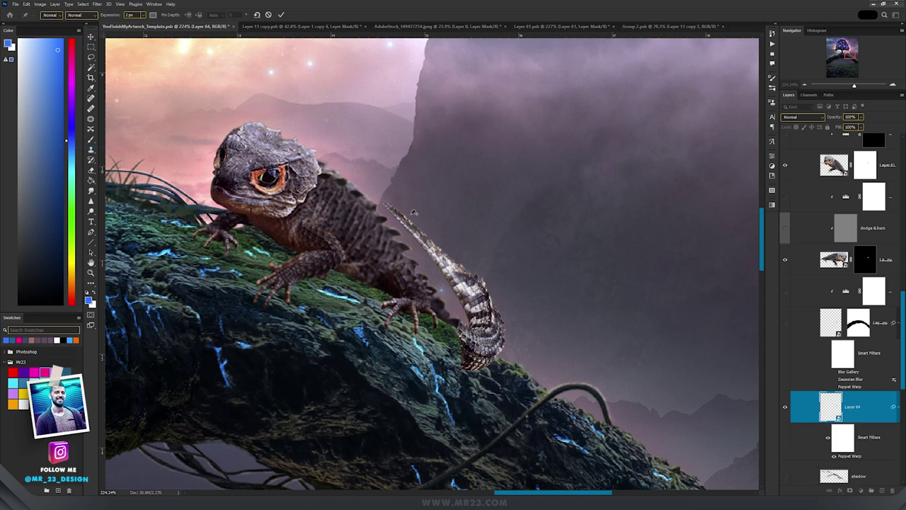
{"action": "left_click", "coordinate": [401, 215]}
{"action": "left_click", "coordinate": [445, 261]}
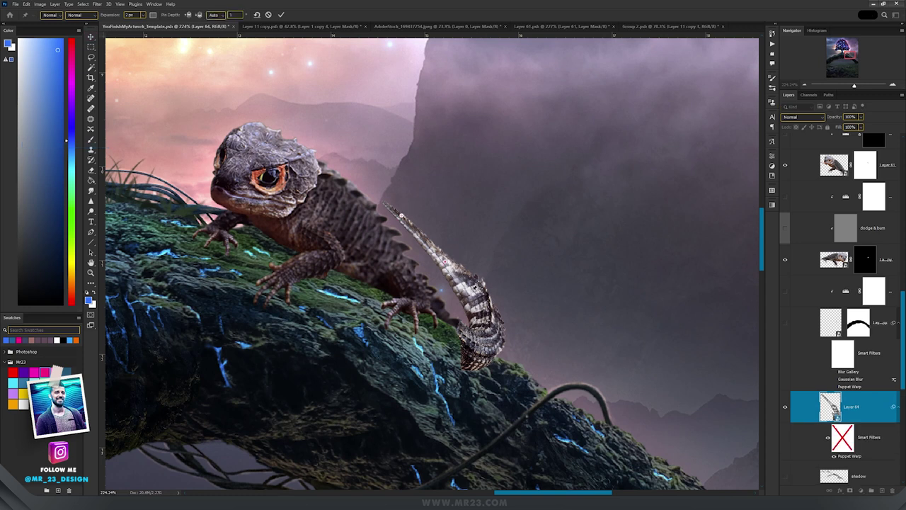
{"action": "left_click", "coordinate": [480, 341]}
{"action": "left_click_drag", "start_coordinate": [473, 291], "coordinate": [513, 289]}
{"action": "left_click_drag", "start_coordinate": [446, 262], "coordinate": [477, 233]}
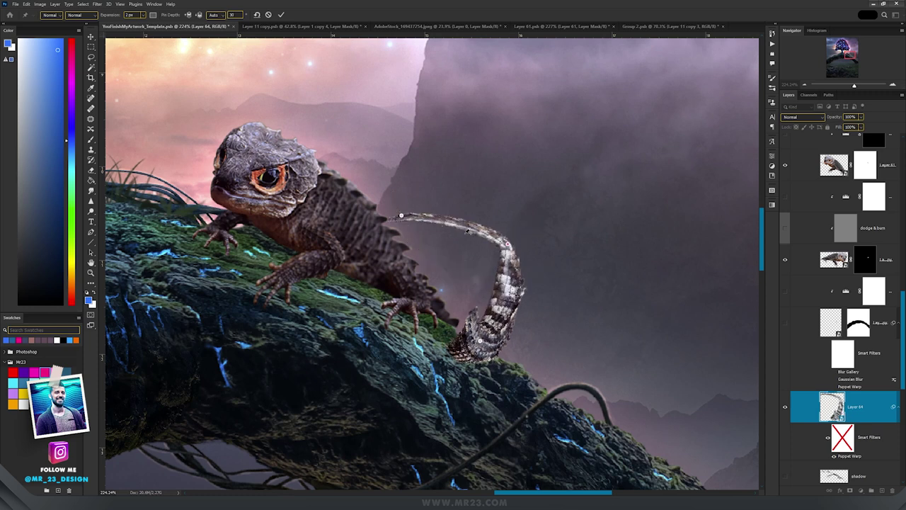
{"action": "left_click_drag", "start_coordinate": [401, 214], "coordinate": [559, 209]}
{"action": "key", "text": "Return"}
Inspect the blurred tail up close and review its Gaussian Blur smart filter settings without changing them.
{"action": "scroll", "coordinate": [512, 259], "scroll_direction": "up", "scroll_amount": 6}
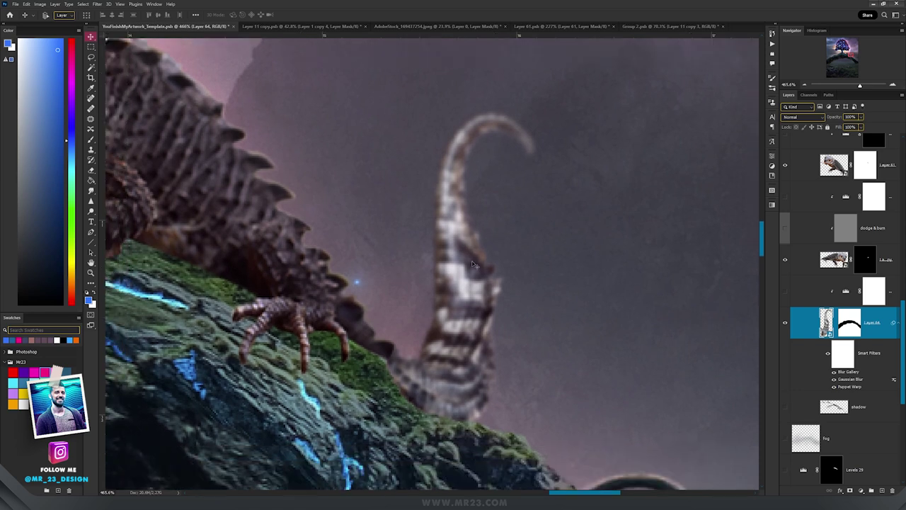
{"action": "scroll", "coordinate": [488, 259], "scroll_direction": "up", "scroll_amount": 3}
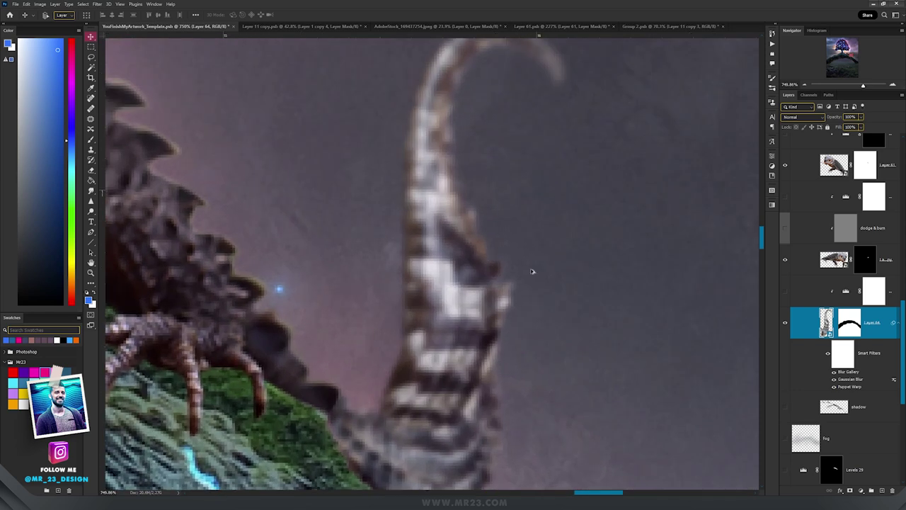
{"action": "double_click", "coordinate": [852, 380]}
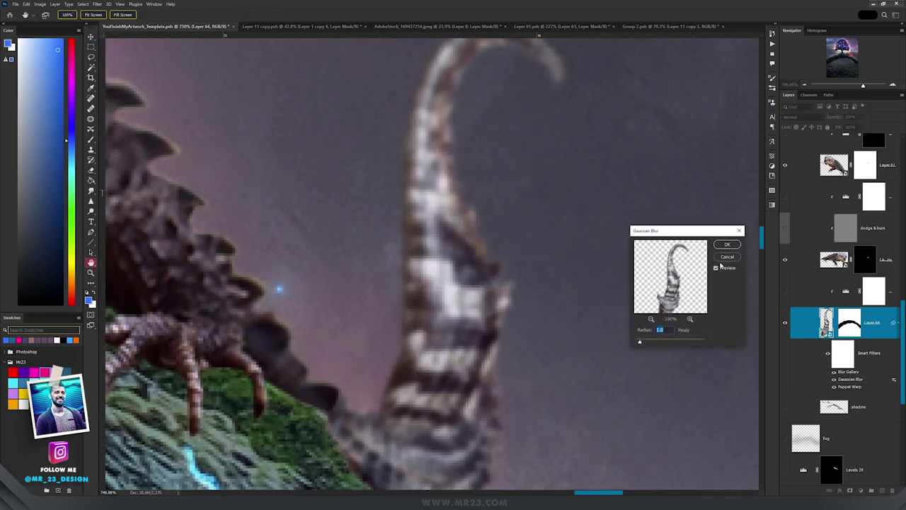
{"action": "left_click", "coordinate": [724, 258]}
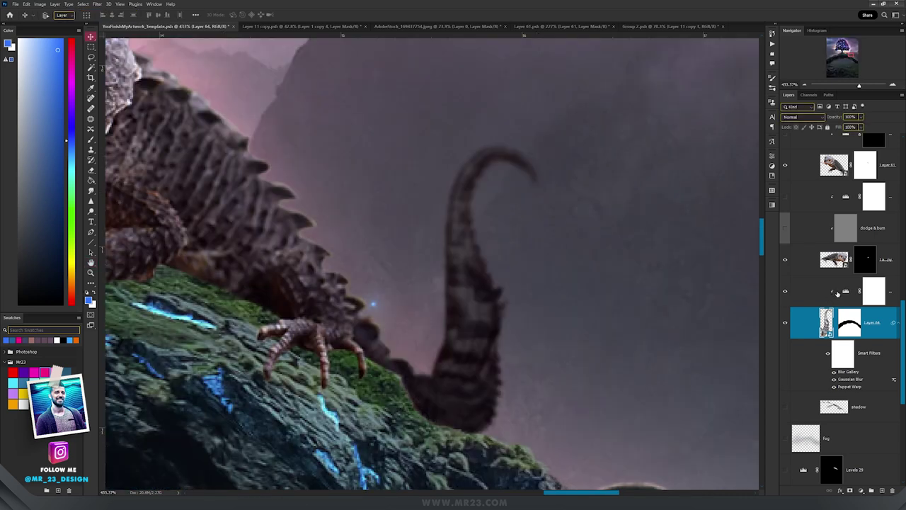
Show the Levels adjustment clipped to the tail layer and open its settings.
{"action": "double_click", "coordinate": [846, 291]}
{"action": "scroll", "coordinate": [467, 357], "scroll_direction": "down", "scroll_amount": 5}
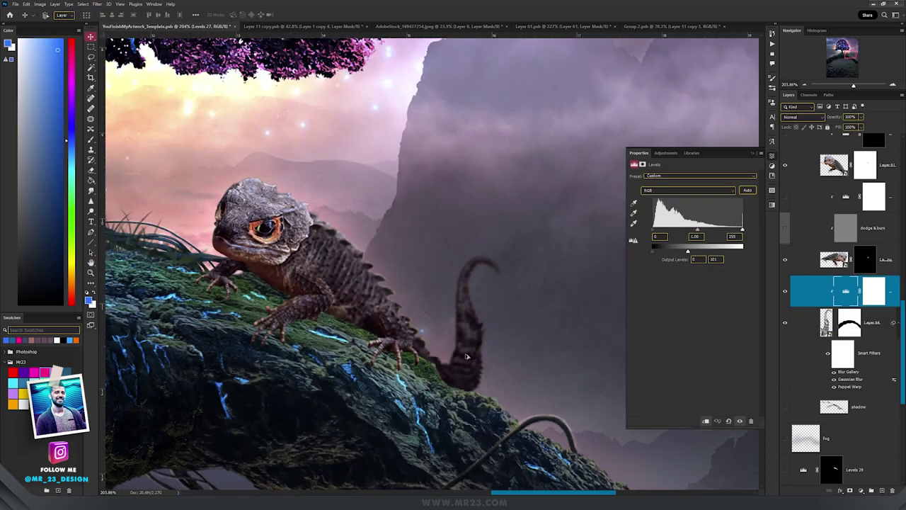
{"action": "left_click_drag", "start_coordinate": [519, 307], "coordinate": [551, 204]}
Show the masked Levels 29 adjustment that darkens the arch around the lizard and open its settings.
{"action": "scroll", "coordinate": [857, 374], "scroll_direction": "down", "scroll_amount": 4}
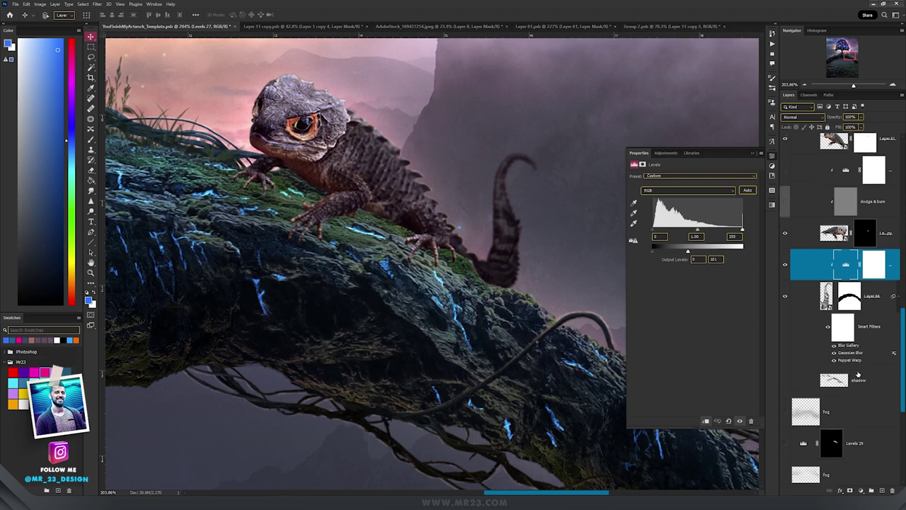
{"action": "scroll", "coordinate": [858, 373], "scroll_direction": "down", "scroll_amount": 1}
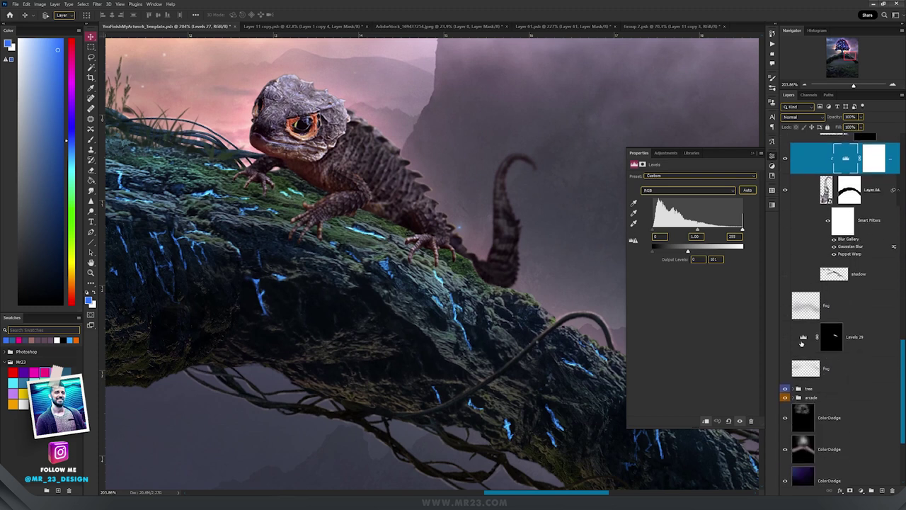
{"action": "left_click", "coordinate": [785, 337]}
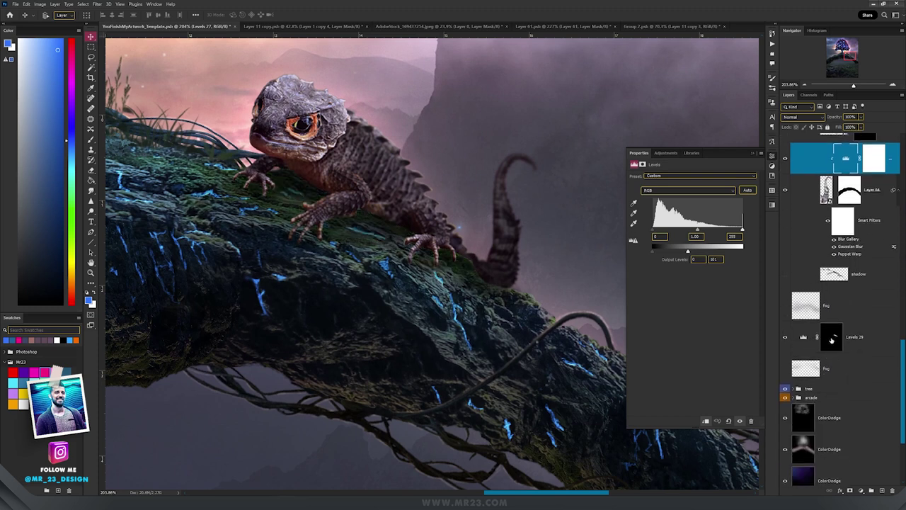
{"action": "left_click", "coordinate": [832, 340]}
{"action": "left_click", "coordinate": [807, 339]}
{"action": "scroll", "coordinate": [392, 248], "scroll_direction": "up", "scroll_amount": 3}
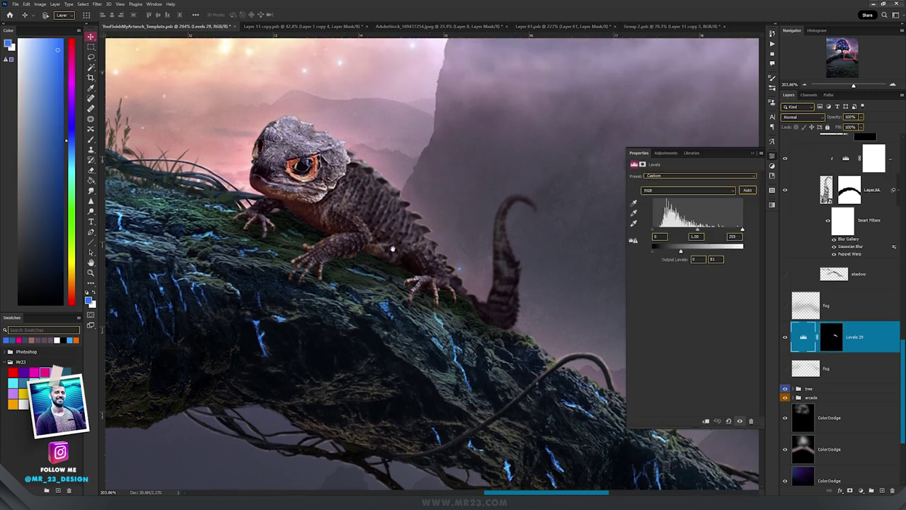
Select and show the Multiply shadow layer beneath the lizard, and check the shadow against the whole scene.
{"action": "scroll", "coordinate": [800, 316], "scroll_direction": "up", "scroll_amount": 1}
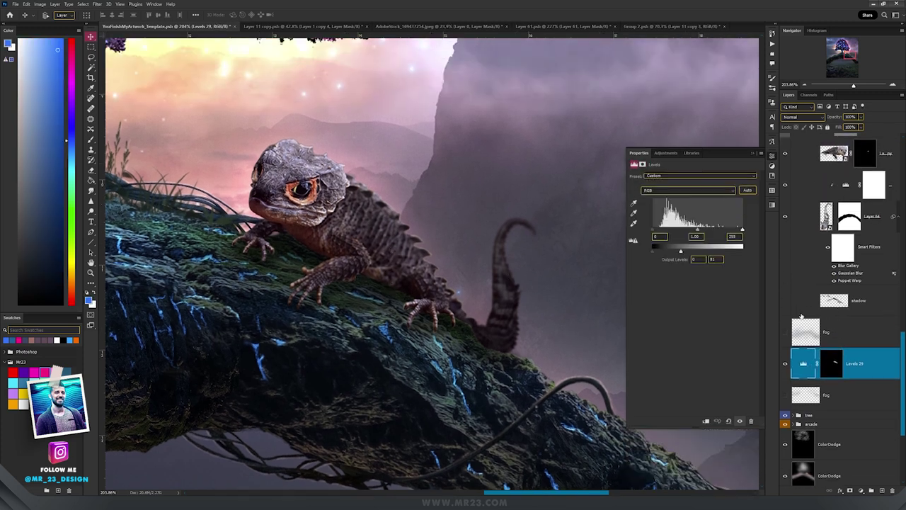
{"action": "left_click", "coordinate": [868, 305]}
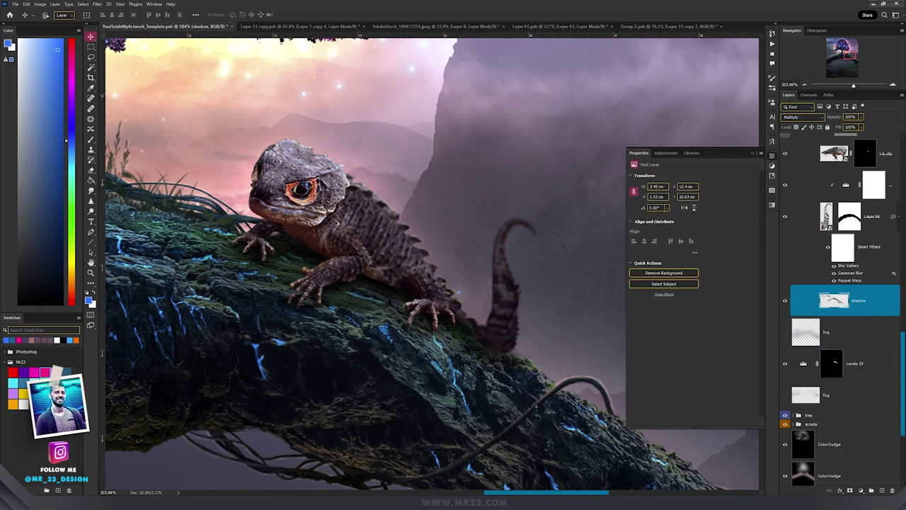
{"action": "scroll", "coordinate": [337, 221], "scroll_direction": "up", "scroll_amount": 5}
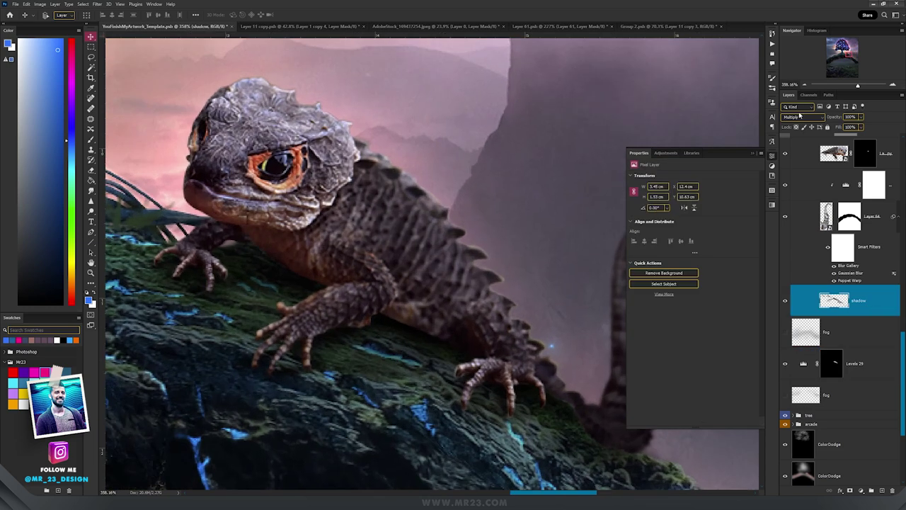
{"action": "left_click_drag", "start_coordinate": [376, 304], "coordinate": [482, 354]}
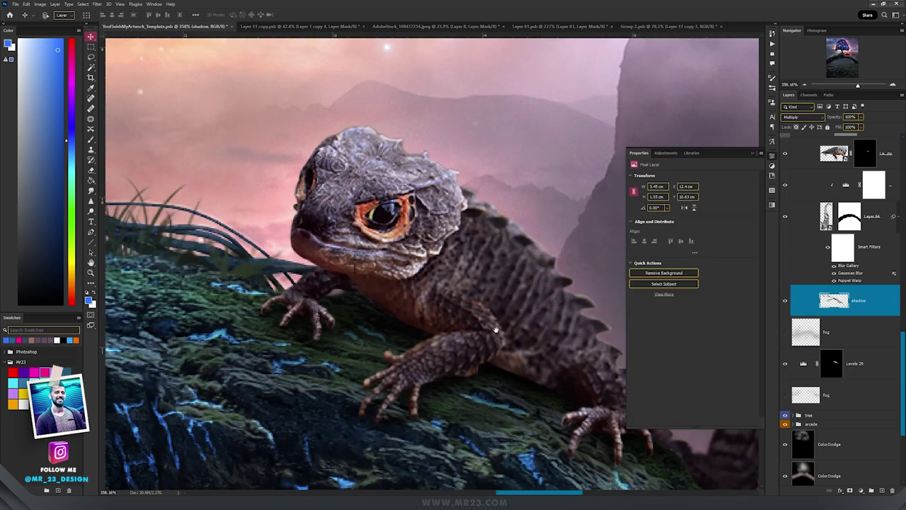
{"action": "scroll", "coordinate": [496, 330], "scroll_direction": "down", "scroll_amount": 4}
{"action": "scroll", "coordinate": [492, 212], "scroll_direction": "down", "scroll_amount": 5}
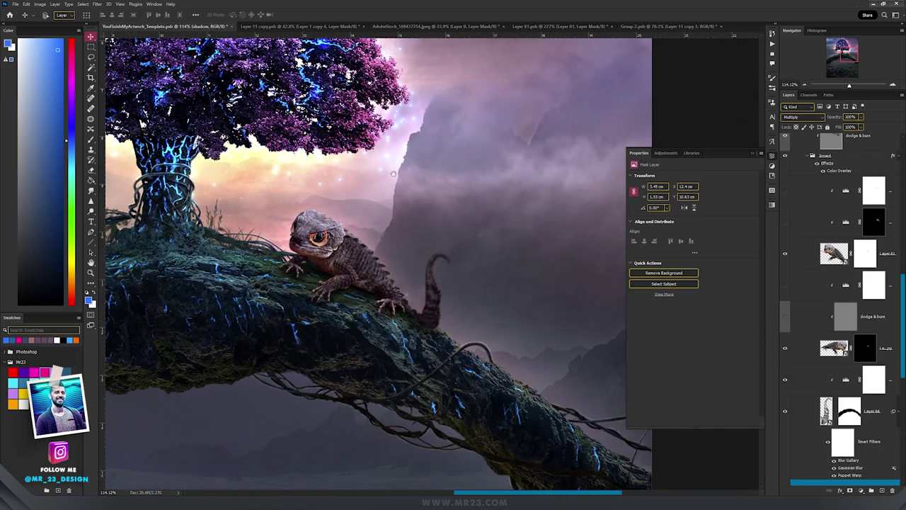
{"action": "left_click_drag", "start_coordinate": [394, 173], "coordinate": [401, 232]}
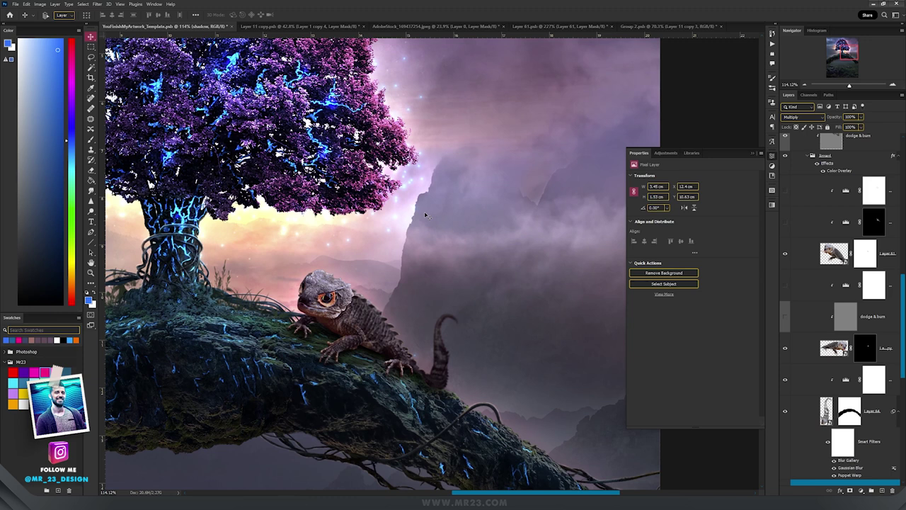
{"action": "left_click_drag", "start_coordinate": [426, 215], "coordinate": [425, 232]}
Show the clipped Levels 32 adjustment and the dodge & burn layer directly above the flipped lizard copy.
{"action": "scroll", "coordinate": [327, 343], "scroll_direction": "up", "scroll_amount": 3}
{"action": "left_click_drag", "start_coordinate": [473, 309], "coordinate": [444, 275]}
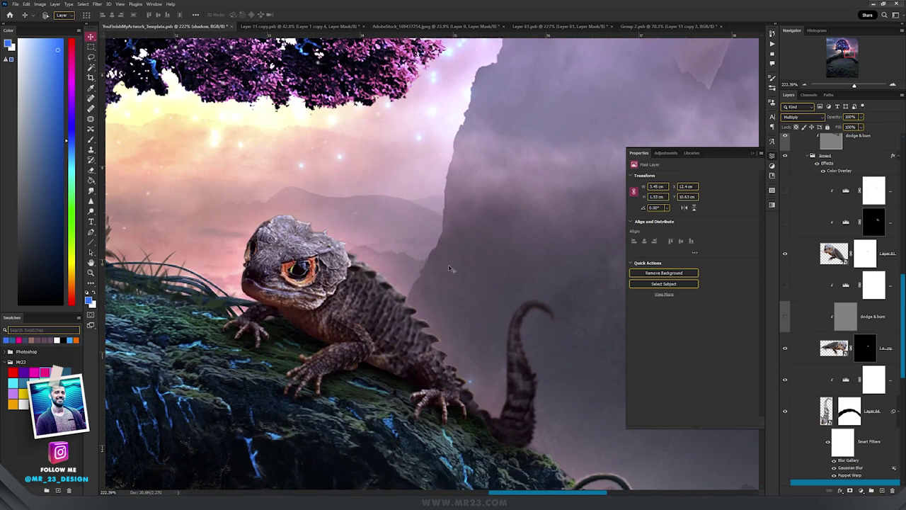
{"action": "left_click", "coordinate": [847, 287]}
{"action": "scroll", "coordinate": [343, 343], "scroll_direction": "up", "scroll_amount": 3}
{"action": "scroll", "coordinate": [344, 343], "scroll_direction": "down", "scroll_amount": 1}
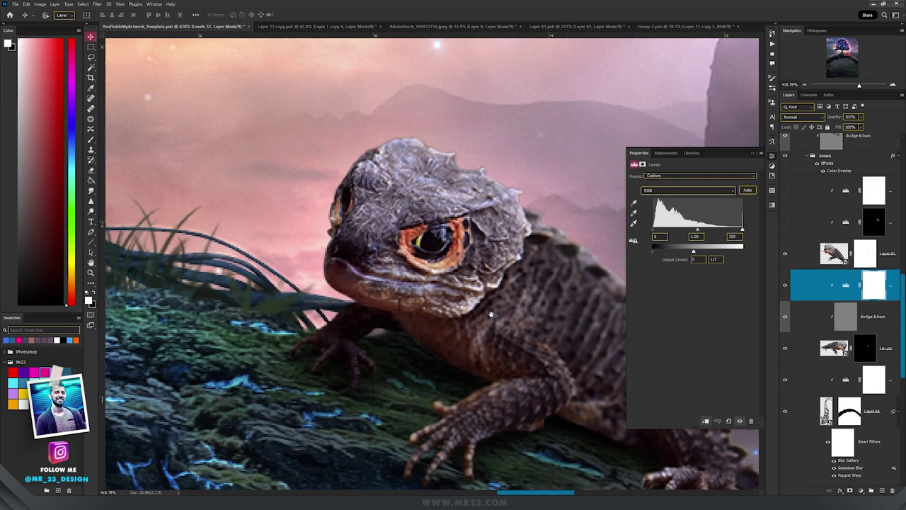
{"action": "left_click_drag", "start_coordinate": [492, 319], "coordinate": [434, 317]}
Show the two Levels adjustments clipped above Layer 61 to darken the lizard.
{"action": "scroll", "coordinate": [821, 276], "scroll_direction": "up", "scroll_amount": 2}
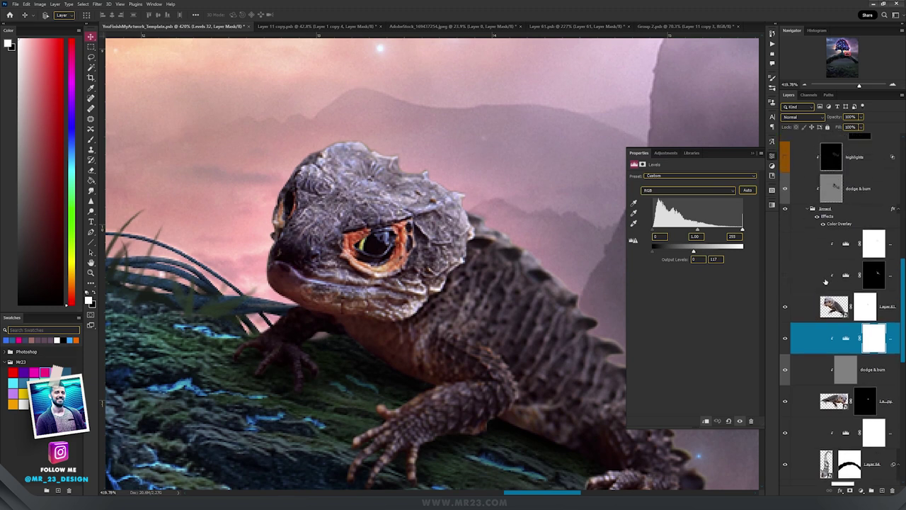
{"action": "scroll", "coordinate": [515, 245], "scroll_direction": "down", "scroll_amount": 6}
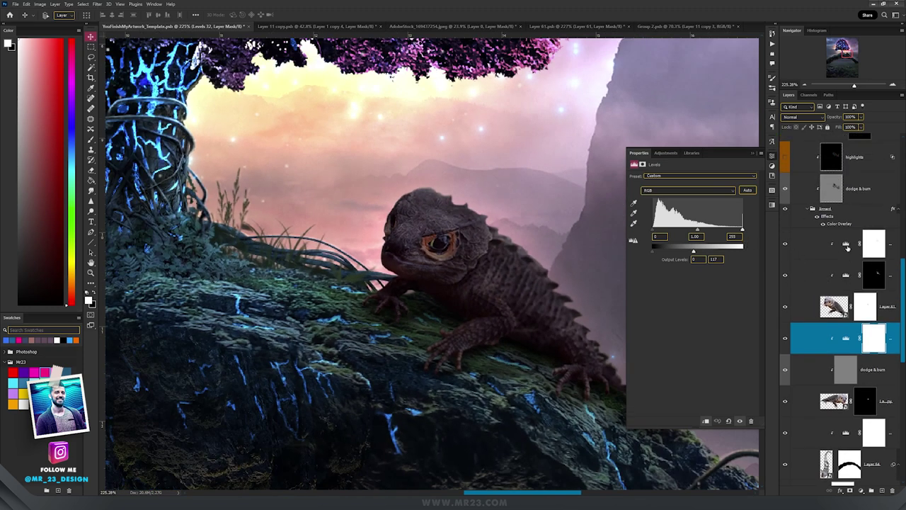
{"action": "left_click", "coordinate": [848, 247]}
{"action": "left_click_drag", "start_coordinate": [517, 235], "coordinate": [405, 243]}
Show and select the clipped Linear Dodge (Add) highlights layer above the lizard's dodge & burn layer.
{"action": "scroll", "coordinate": [828, 262], "scroll_direction": "up", "scroll_amount": 4}
{"action": "left_click", "coordinate": [784, 264]}
{"action": "left_click", "coordinate": [843, 266]}
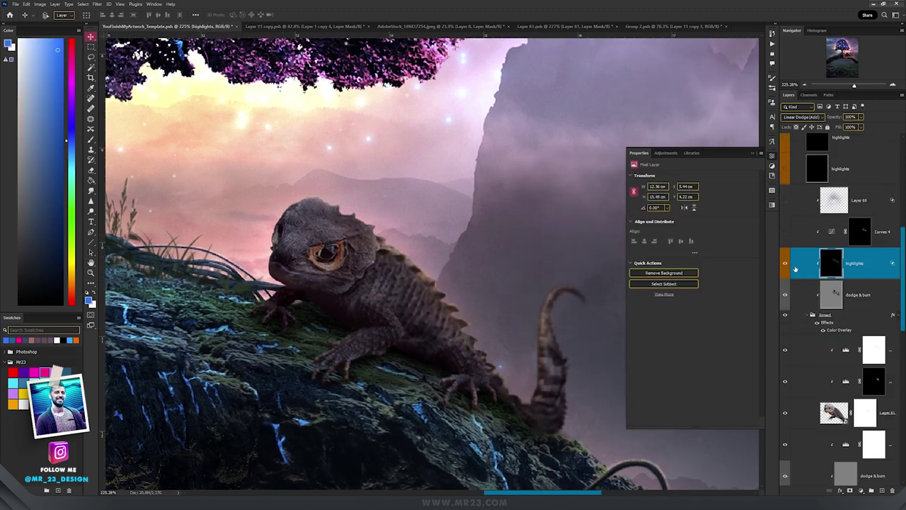
Show Curves 4 and Layer 69 on the lizard, and hide the two highlights layers above them.
{"action": "scroll", "coordinate": [527, 298], "scroll_direction": "up", "scroll_amount": 5}
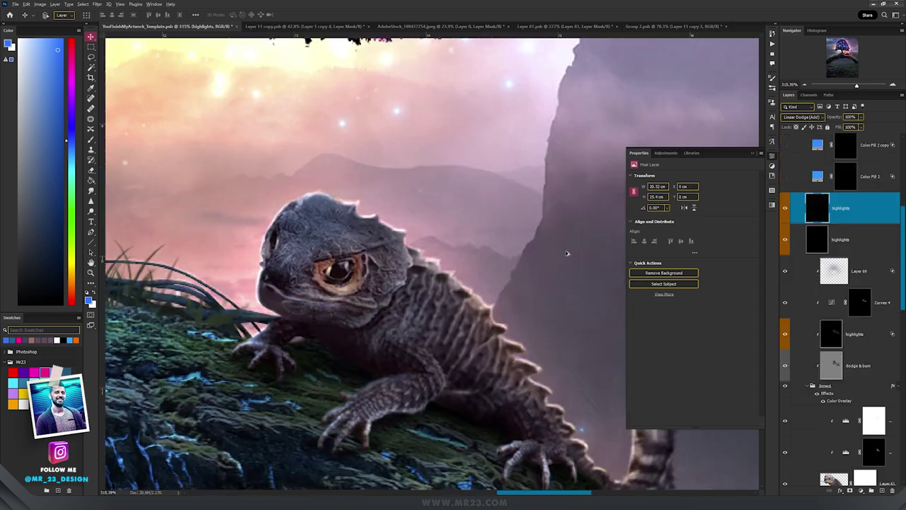
{"action": "scroll", "coordinate": [400, 265], "scroll_direction": "up", "scroll_amount": 4}
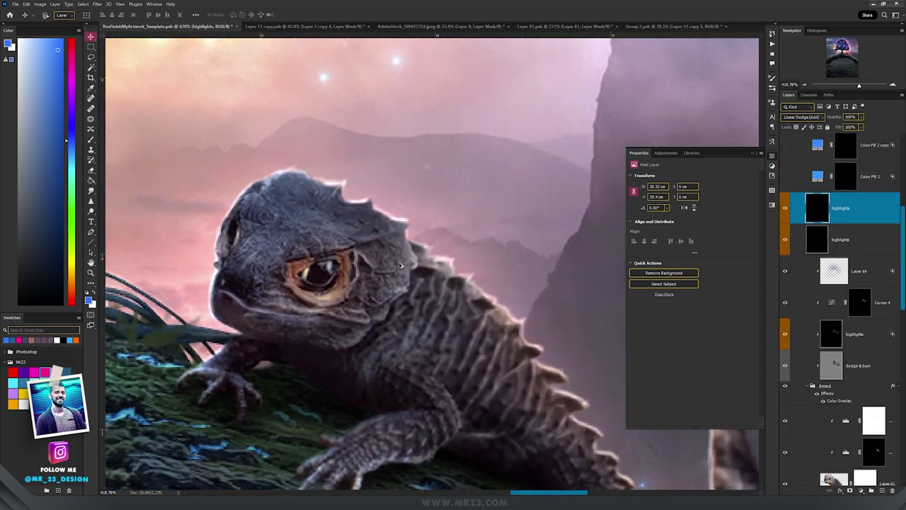
{"action": "left_click_drag", "start_coordinate": [447, 281], "coordinate": [314, 149]}
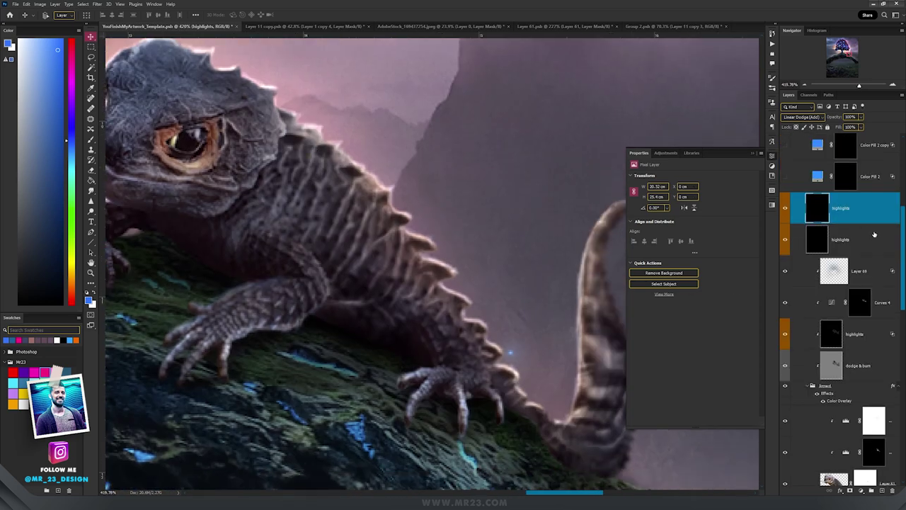
{"action": "left_click_drag", "start_coordinate": [470, 214], "coordinate": [383, 245]}
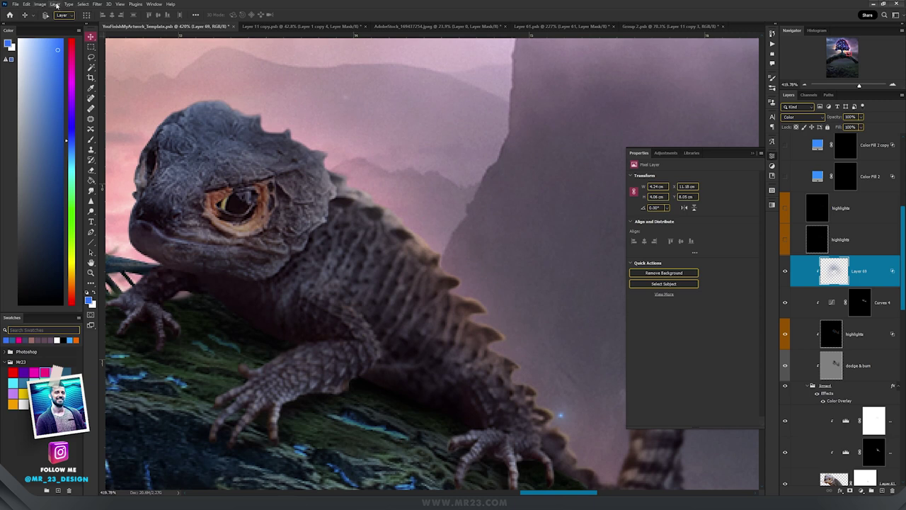
Create a new layer above Layer 69 in Linear Dodge (Add) mode, filled with the neutral black colour.
{"action": "left_click", "coordinate": [55, 4]}
{"action": "mouse_move", "coordinate": [63, 12]}
{"action": "left_click", "coordinate": [141, 12]}
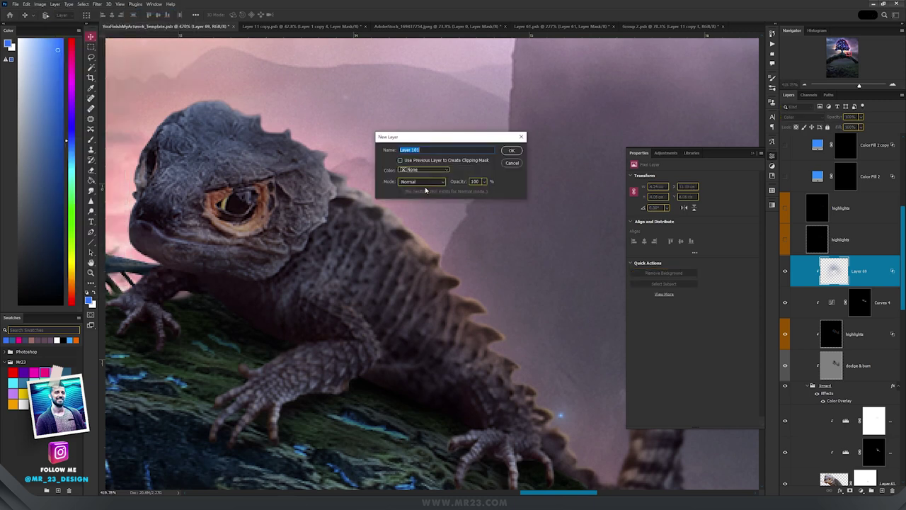
{"action": "left_click", "coordinate": [422, 181]}
{"action": "left_click", "coordinate": [425, 260]}
{"action": "left_click", "coordinate": [400, 191]}
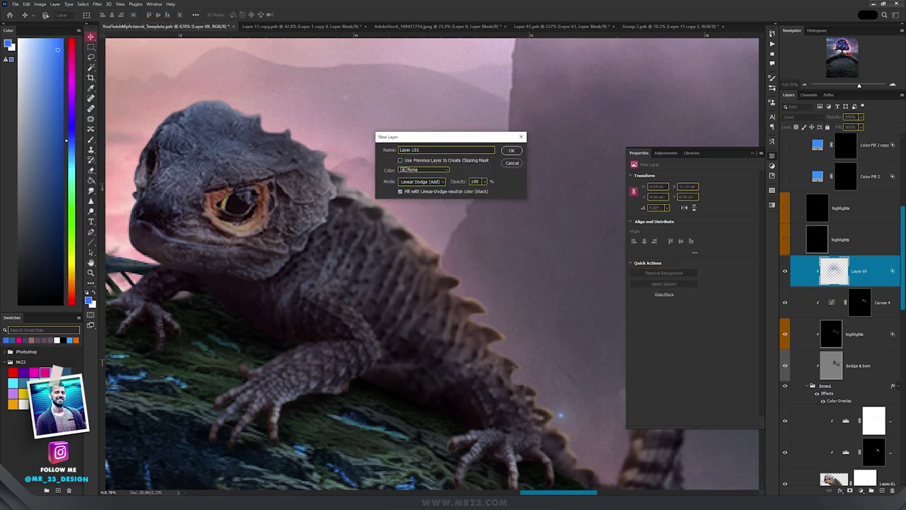
{"action": "left_click", "coordinate": [511, 150]}
Brush thin pale pink rim-light strokes along the outline of the lizard's head on the new Linear Dodge layer.
{"action": "key", "text": "b"}
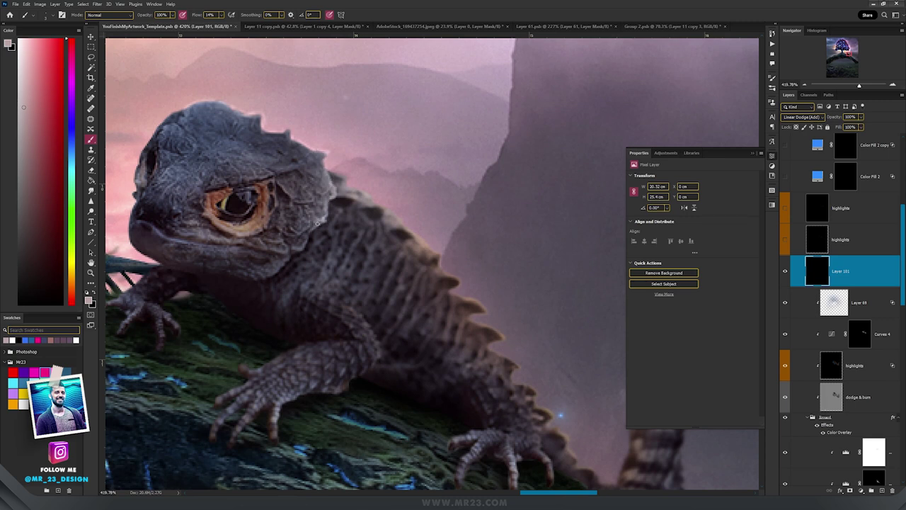
{"action": "mouse_move", "coordinate": [350, 184]}
{"action": "left_mouse_down"}
{"action": "mouse_move", "coordinate": [450, 271]}
{"action": "mouse_move", "coordinate": [446, 291]}
{"action": "mouse_move", "coordinate": [472, 314]}
{"action": "mouse_move", "coordinate": [484, 350]}
{"action": "mouse_move", "coordinate": [479, 258]}
{"action": "mouse_move", "coordinate": [522, 318]}
{"action": "mouse_move", "coordinate": [465, 256]}
{"action": "mouse_move", "coordinate": [504, 311]}
{"action": "mouse_move", "coordinate": [557, 308]}
{"action": "mouse_move", "coordinate": [564, 213]}
{"action": "left_mouse_up"}
{"action": "left_click_drag", "start_coordinate": [578, 170], "coordinate": [541, 316]}
{"action": "mouse_move", "coordinate": [560, 201]}
{"action": "left_mouse_down"}
{"action": "mouse_move", "coordinate": [540, 317]}
{"action": "mouse_move", "coordinate": [552, 238]}
{"action": "left_mouse_up"}
{"action": "mouse_move", "coordinate": [552, 238]}
{"action": "left_mouse_down"}
{"action": "mouse_move", "coordinate": [515, 301]}
{"action": "mouse_move", "coordinate": [570, 254]}
{"action": "left_mouse_up"}
{"action": "left_click_drag", "start_coordinate": [501, 248], "coordinate": [588, 140]}
{"action": "left_click_drag", "start_coordinate": [514, 347], "coordinate": [495, 319]}
{"action": "left_click_drag", "start_coordinate": [425, 212], "coordinate": [606, 319]}
{"action": "mouse_move", "coordinate": [323, 92]}
{"action": "left_mouse_down"}
{"action": "mouse_move", "coordinate": [276, 177]}
{"action": "mouse_move", "coordinate": [273, 238]}
{"action": "left_mouse_up"}
Delete the painted Layer 101 and show the two highlights layers above Layer 69 instead.
{"action": "left_click", "coordinate": [890, 490]}
{"action": "left_click", "coordinate": [784, 239]}
{"action": "left_click", "coordinate": [785, 208]}
{"action": "key", "text": "z"}
{"action": "mouse_move", "coordinate": [546, 163]}
{"action": "left_mouse_down"}
{"action": "mouse_move", "coordinate": [363, 161]}
{"action": "mouse_move", "coordinate": [377, 182]}
{"action": "left_mouse_up"}
Show the ColorDodge layer in the lizard group and compare the lizard with and without its glow.
{"action": "key", "text": "b"}
{"action": "left_click_drag", "start_coordinate": [900, 236], "coordinate": [894, 178]}
{"action": "left_click", "coordinate": [785, 312]}
{"action": "left_click", "coordinate": [834, 314]}
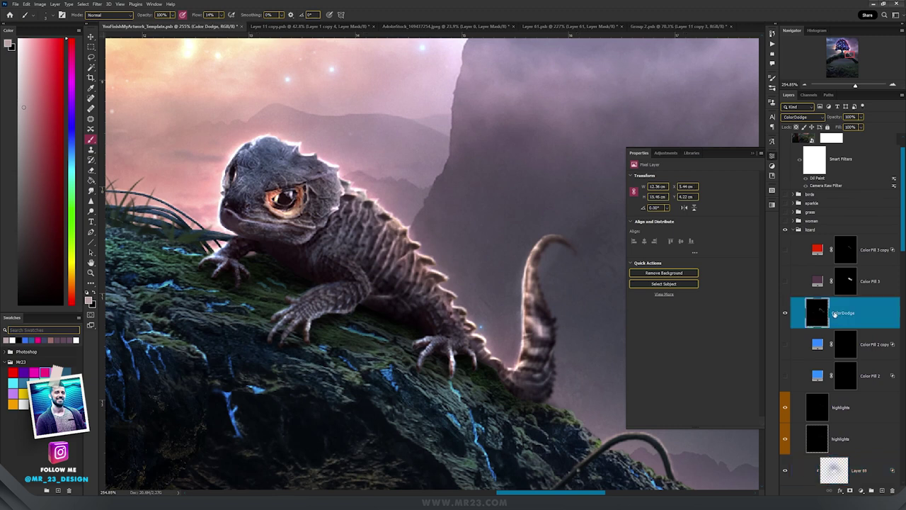
{"action": "left_click", "coordinate": [786, 313]}
{"action": "left_click", "coordinate": [786, 314]}
Show the Color Fill 3 and Color Fill 3 copy layers in the lizard group, and check Color Fill 3's colour.
{"action": "left_click", "coordinate": [858, 284]}
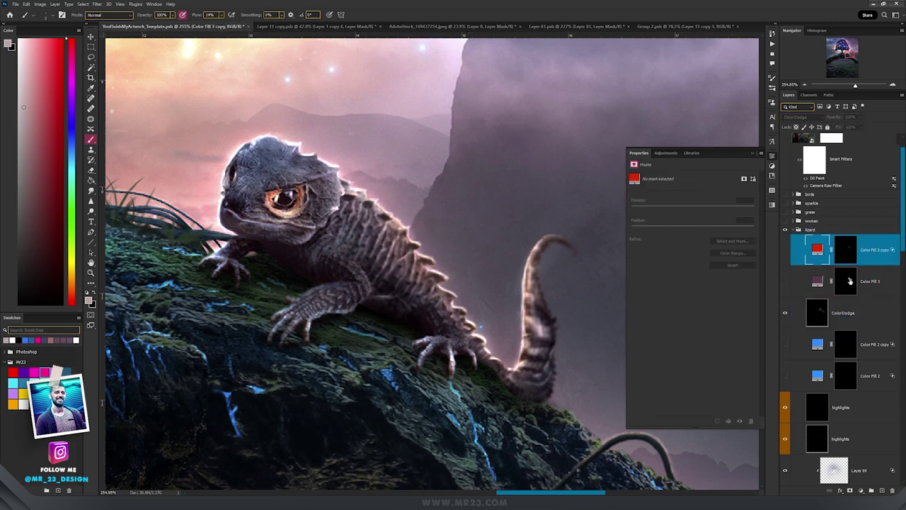
{"action": "double_click", "coordinate": [816, 283]}
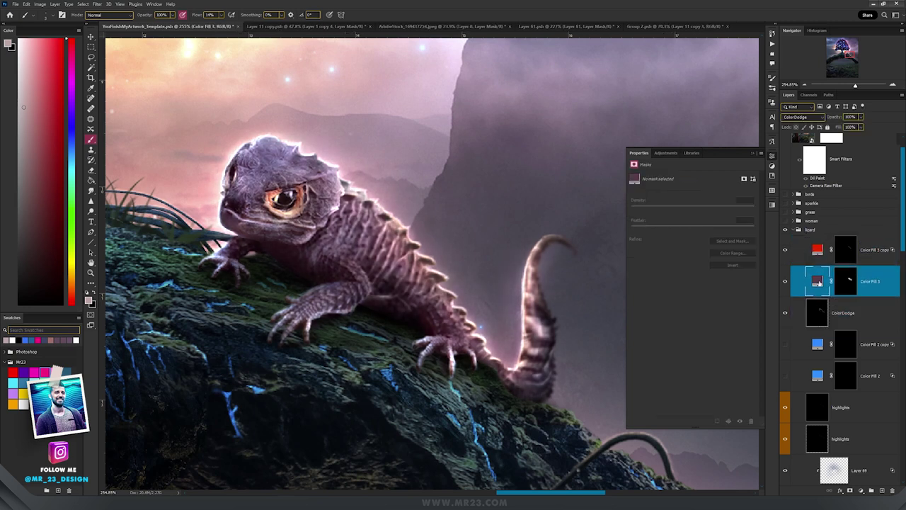
{"action": "key", "text": "Return"}
{"action": "left_click", "coordinate": [817, 252]}
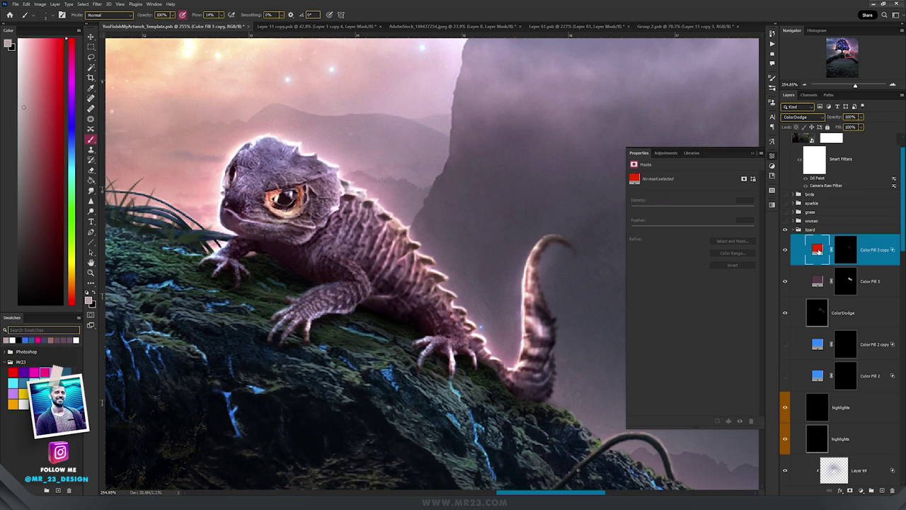
Check Color Fill 3 copy's fill colour and compare the lizard with and without its two Color Fill glow layers.
{"action": "double_click", "coordinate": [816, 249]}
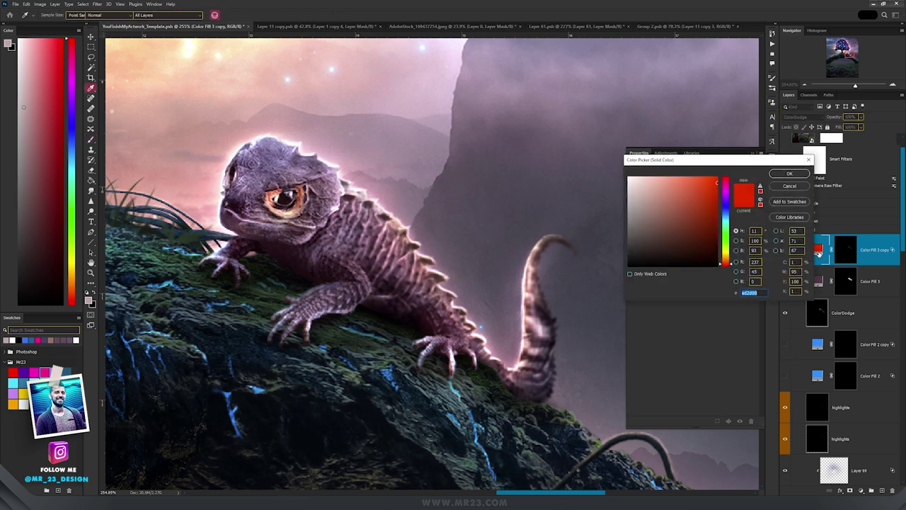
{"action": "key", "text": "Return"}
{"action": "left_click", "coordinate": [786, 256]}
{"action": "left_click", "coordinate": [785, 281]}
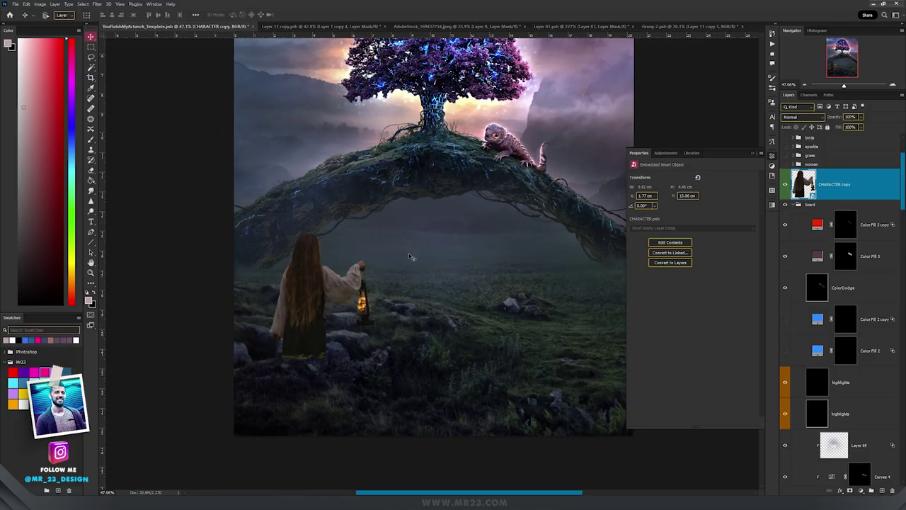
Examine the woman holding the lantern under the arch, and open her CHARACTER copy smart object to check its layer mask.
{"action": "scroll", "coordinate": [331, 275], "scroll_direction": "up", "scroll_amount": 5}
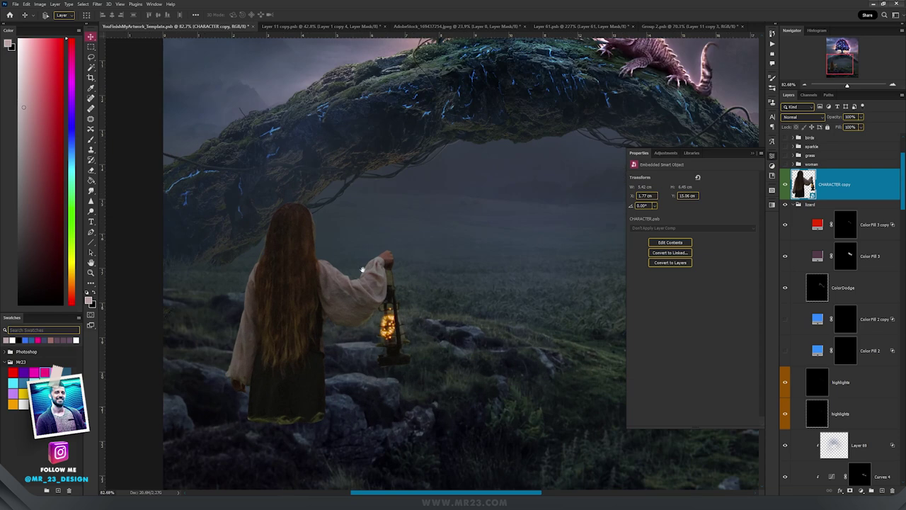
{"action": "scroll", "coordinate": [382, 271], "scroll_direction": "down", "scroll_amount": 3}
{"action": "scroll", "coordinate": [369, 296], "scroll_direction": "up", "scroll_amount": 8}
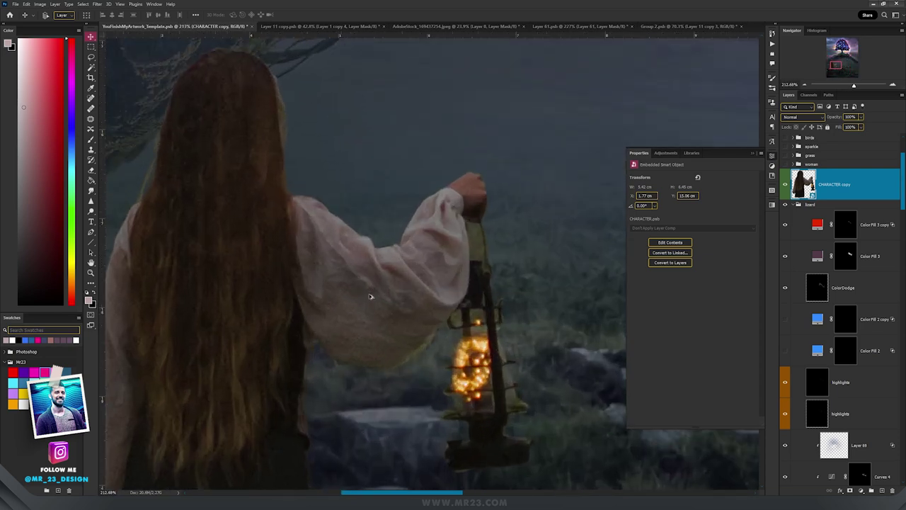
{"action": "scroll", "coordinate": [370, 296], "scroll_direction": "down", "scroll_amount": 1}
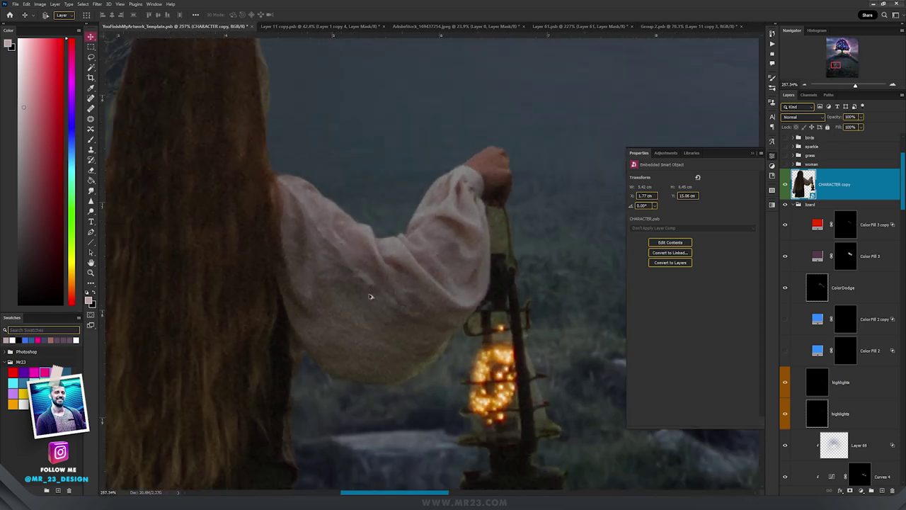
{"action": "scroll", "coordinate": [383, 290], "scroll_direction": "down", "scroll_amount": 9}
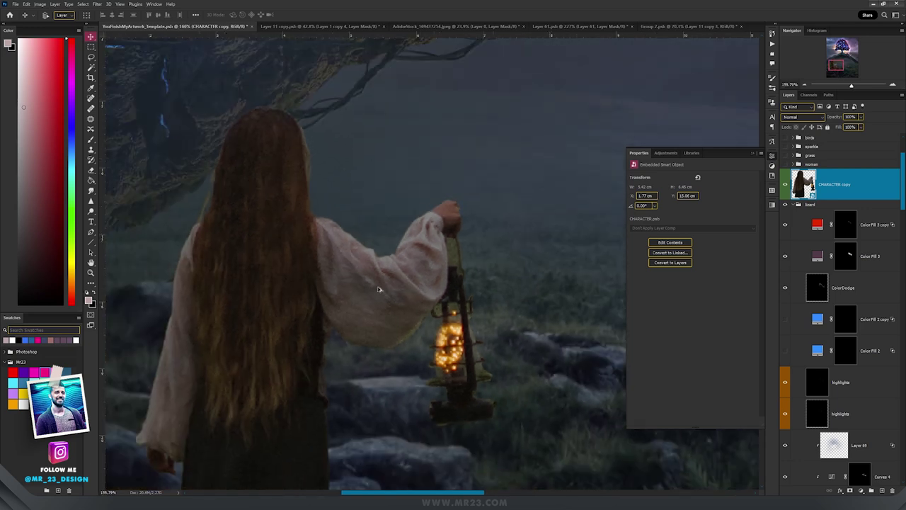
{"action": "scroll", "coordinate": [371, 291], "scroll_direction": "up", "scroll_amount": 1}
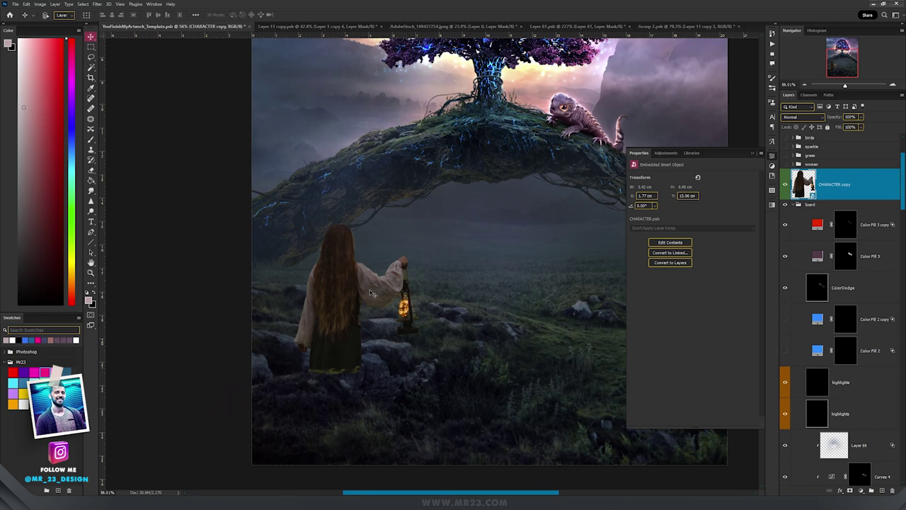
{"action": "double_click", "coordinate": [369, 292]}
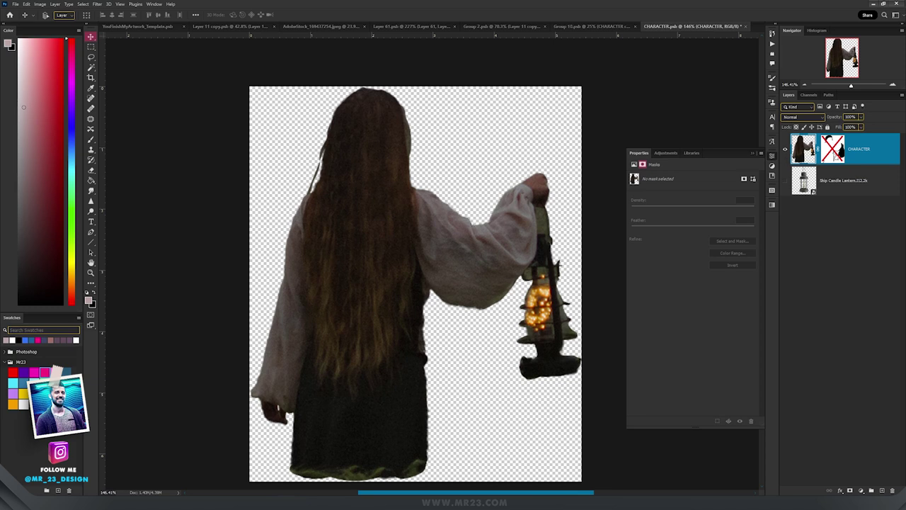
{"action": "left_click", "coordinate": [835, 155]}
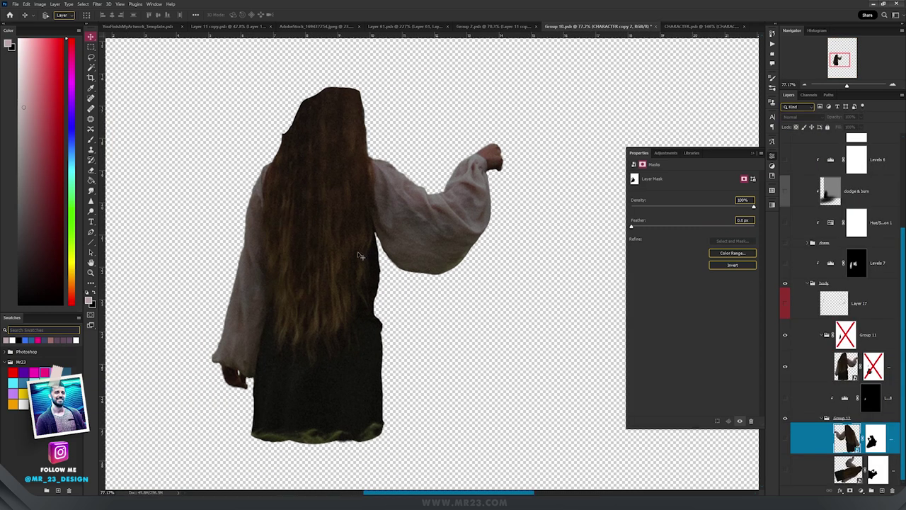
Examine the hair, sleeves and skirt of the cut-out woman in the Group 10 document up close.
{"action": "left_click_drag", "start_coordinate": [177, 242], "coordinate": [368, 241]}
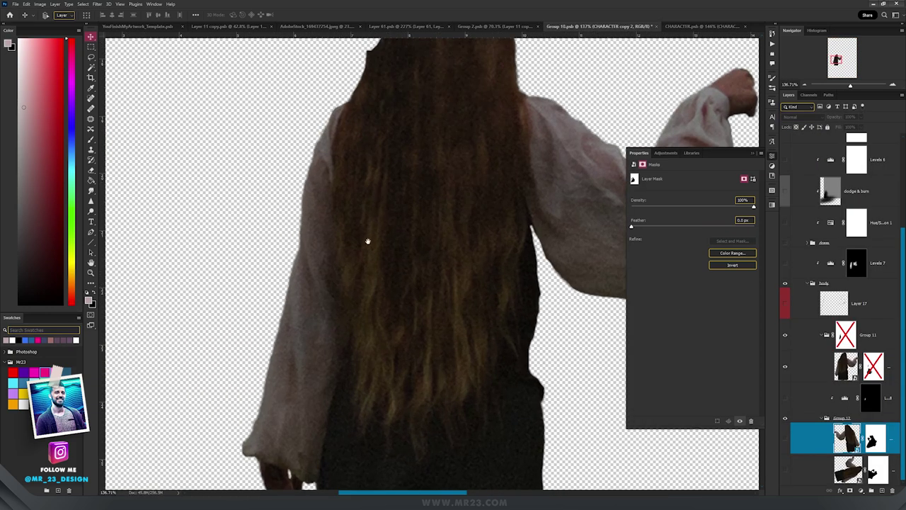
{"action": "scroll", "coordinate": [357, 211], "scroll_direction": "down", "scroll_amount": 2}
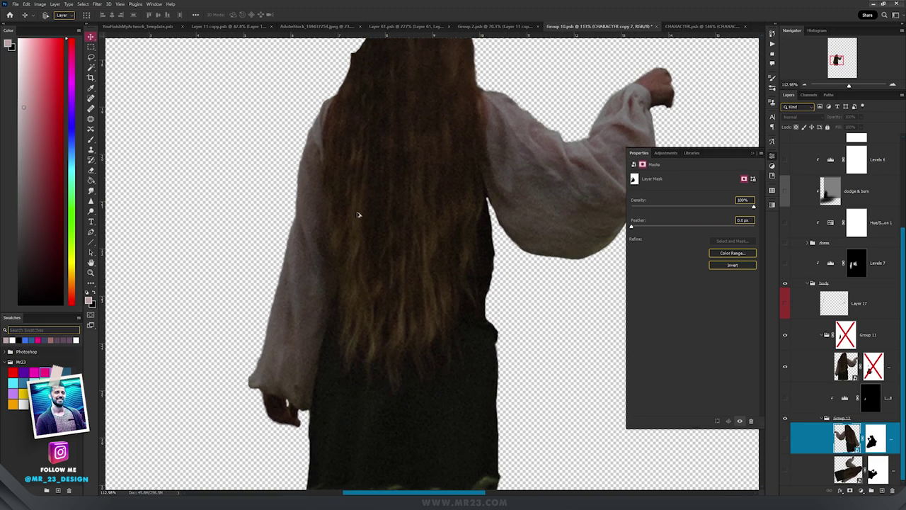
{"action": "scroll", "coordinate": [357, 214], "scroll_direction": "down", "scroll_amount": 1}
{"action": "left_click_drag", "start_coordinate": [414, 175], "coordinate": [408, 209]}
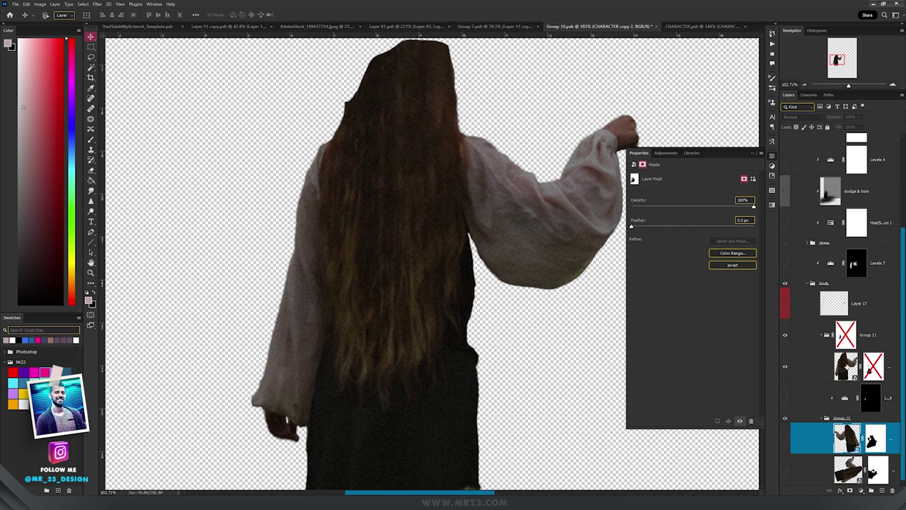
{"action": "left_click_drag", "start_coordinate": [443, 321], "coordinate": [419, 308]}
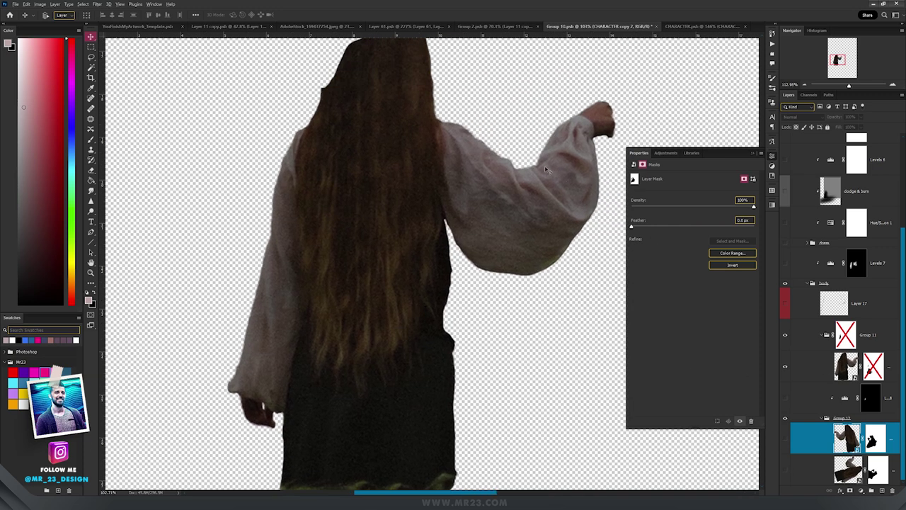
{"action": "scroll", "coordinate": [546, 168], "scroll_direction": "up", "scroll_amount": 3}
{"action": "scroll", "coordinate": [546, 169], "scroll_direction": "down", "scroll_amount": 2}
{"action": "scroll", "coordinate": [496, 179], "scroll_direction": "down", "scroll_amount": 2}
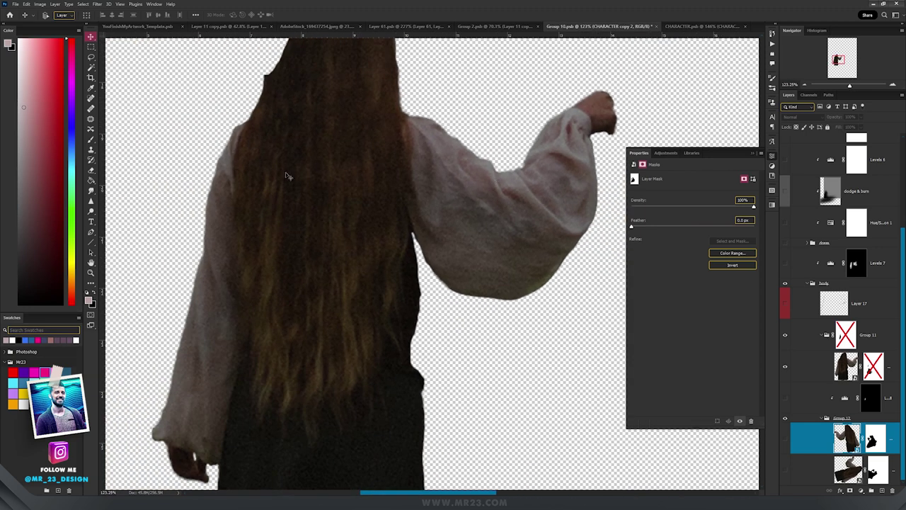
Enable Group 11's layer mask to hide the lowered arm, and show CHARACTER copy 2 in Group 12 with its mask enabled.
{"action": "left_click", "coordinate": [875, 437], "text": "shift"}
{"action": "left_click", "coordinate": [845, 339], "text": "shift"}
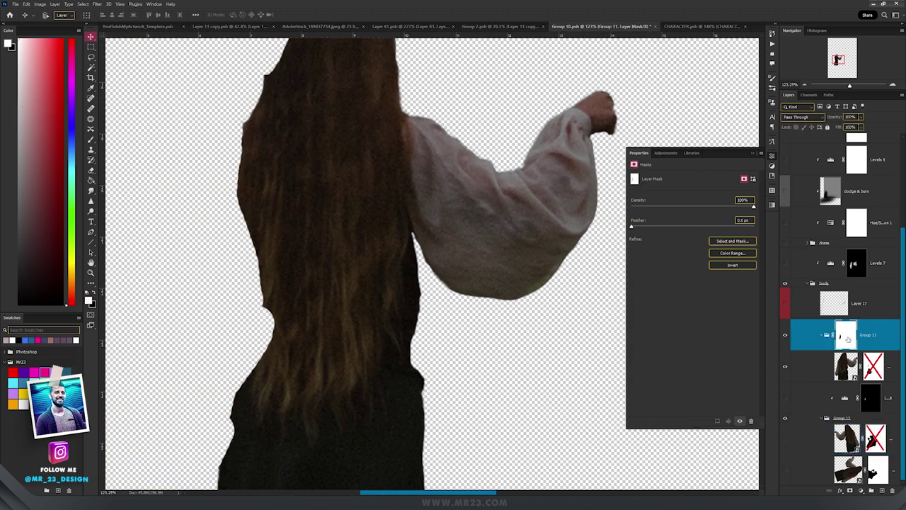
{"action": "left_click_drag", "start_coordinate": [395, 217], "coordinate": [425, 189]}
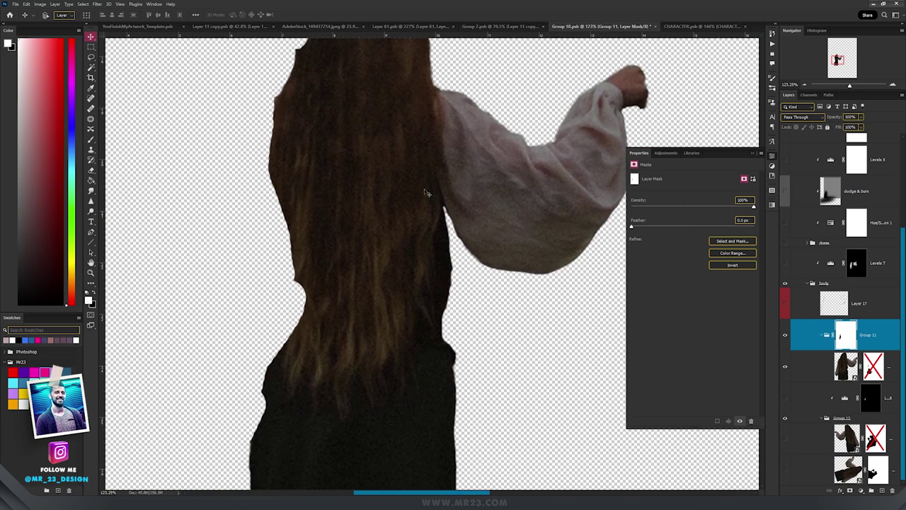
{"action": "left_click", "coordinate": [875, 437]}
{"action": "scroll", "coordinate": [493, 271], "scroll_direction": "down", "scroll_amount": 5}
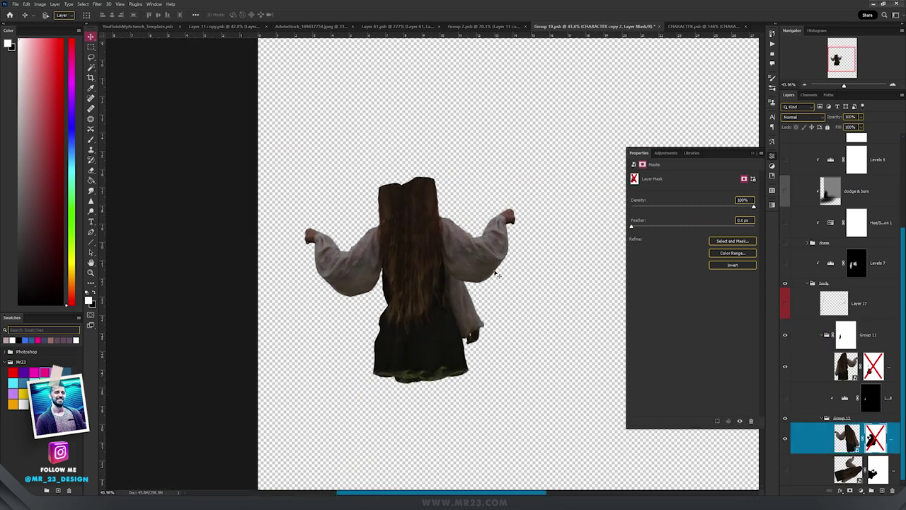
{"action": "left_click", "coordinate": [873, 437], "text": "shift"}
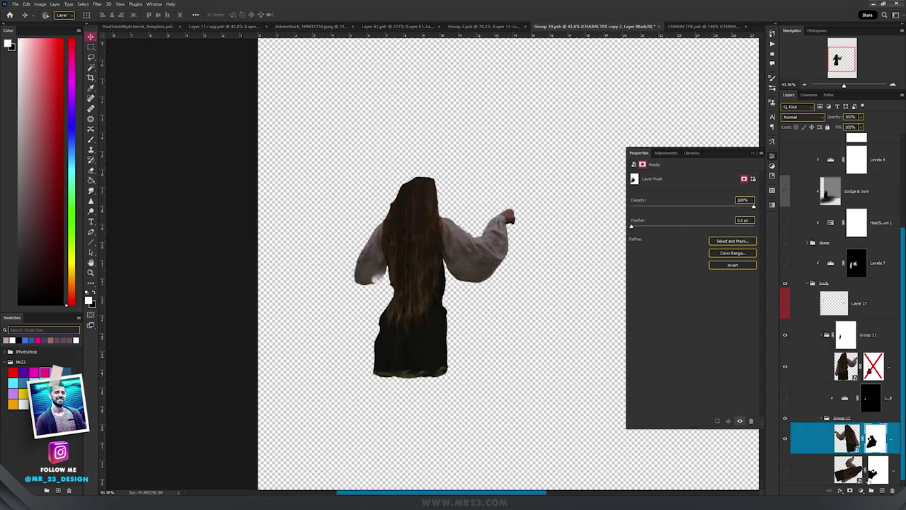
Show the CHARACTER copy layer in Group 12 with its mask enabled to complete the woman's bent sleeve.
{"action": "left_click", "coordinate": [875, 471], "text": "shift"}
{"action": "left_click", "coordinate": [785, 469]}
{"action": "left_click_drag", "start_coordinate": [490, 298], "coordinate": [537, 293]}
{"action": "key", "text": "ctrl+z"}
{"action": "left_click", "coordinate": [876, 469], "text": "shift"}
{"action": "scroll", "coordinate": [387, 256], "scroll_direction": "up", "scroll_amount": 4}
{"action": "scroll", "coordinate": [387, 255], "scroll_direction": "down", "scroll_amount": 2}
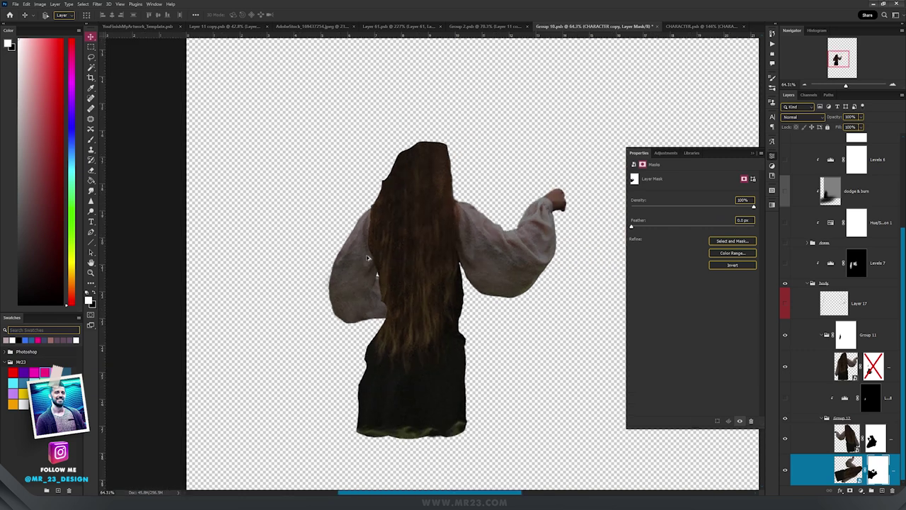
Show the Levels 7 adjustment above the body group, compare the woman with and without it, and open its settings.
{"action": "left_click", "coordinate": [814, 366]}
{"action": "scroll", "coordinate": [784, 326], "scroll_direction": "up", "scroll_amount": 2}
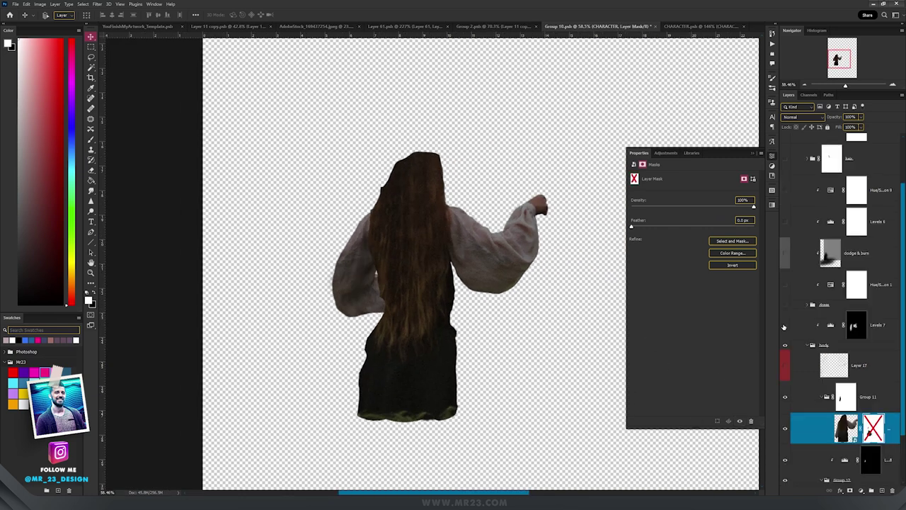
{"action": "left_click", "coordinate": [784, 326]}
{"action": "left_click", "coordinate": [784, 325]}
{"action": "left_click", "coordinate": [832, 326]}
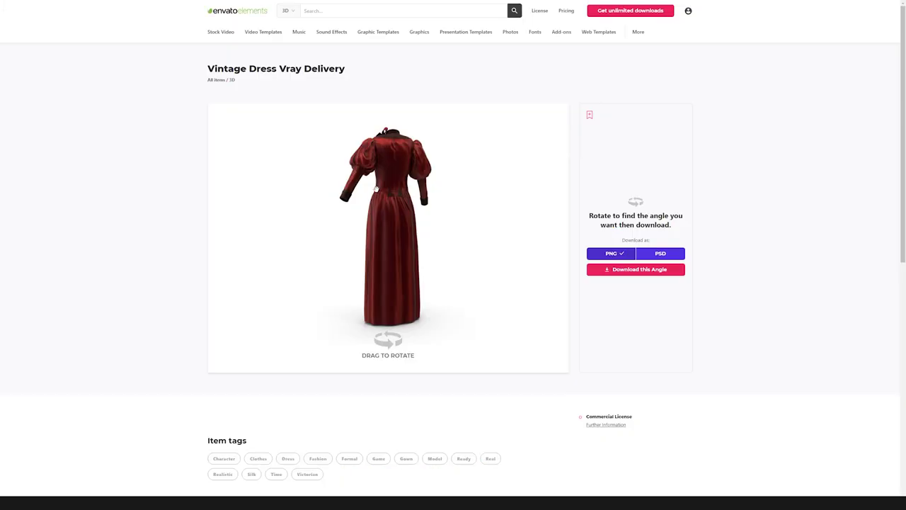
Preview the Vintage Dress Vray Delivery model on Envato Elements, and inspect the red dress over the woman in Photoshop.
{"action": "mouse_move", "coordinate": [376, 188]}
{"action": "left_mouse_down"}
{"action": "mouse_move", "coordinate": [368, 189]}
{"action": "mouse_move", "coordinate": [381, 191]}
{"action": "left_mouse_up"}
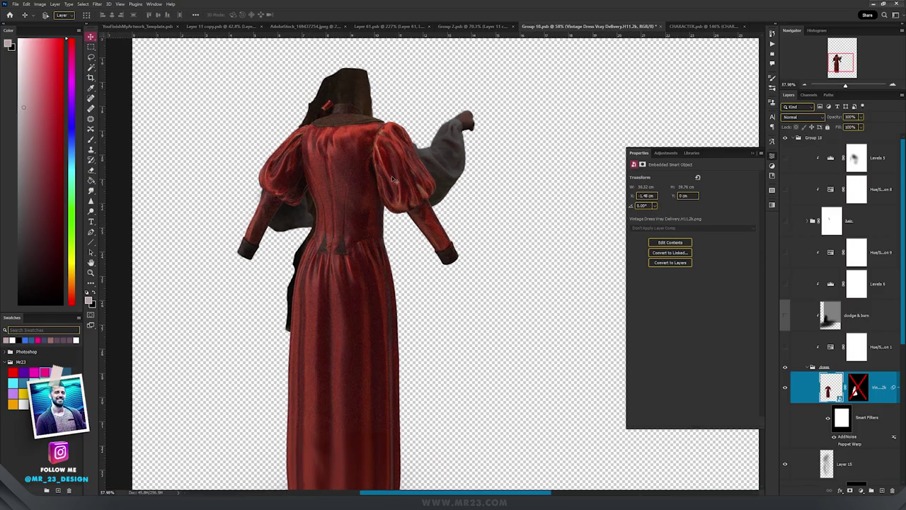
{"action": "scroll", "coordinate": [380, 173], "scroll_direction": "up", "scroll_amount": 3}
{"action": "scroll", "coordinate": [419, 237], "scroll_direction": "down", "scroll_amount": 2}
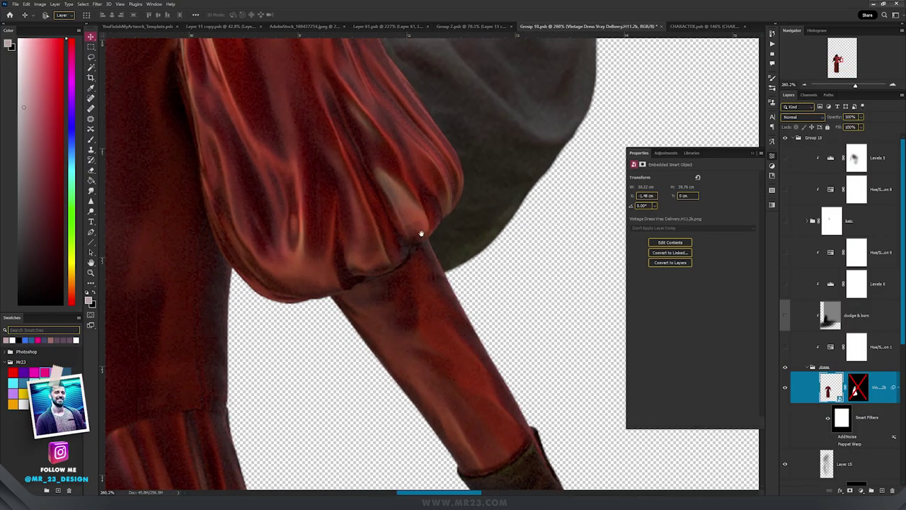
{"action": "scroll", "coordinate": [403, 369], "scroll_direction": "down", "scroll_amount": 1}
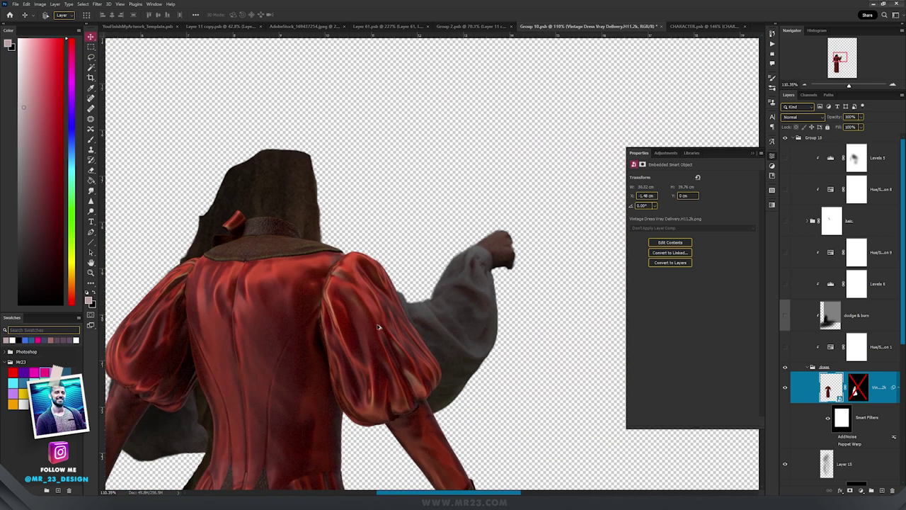
{"action": "scroll", "coordinate": [379, 327], "scroll_direction": "up", "scroll_amount": 2}
{"action": "scroll", "coordinate": [378, 326], "scroll_direction": "down", "scroll_amount": 1}
{"action": "scroll", "coordinate": [379, 326], "scroll_direction": "up", "scroll_amount": 3}
{"action": "scroll", "coordinate": [378, 326], "scroll_direction": "down", "scroll_amount": 2}
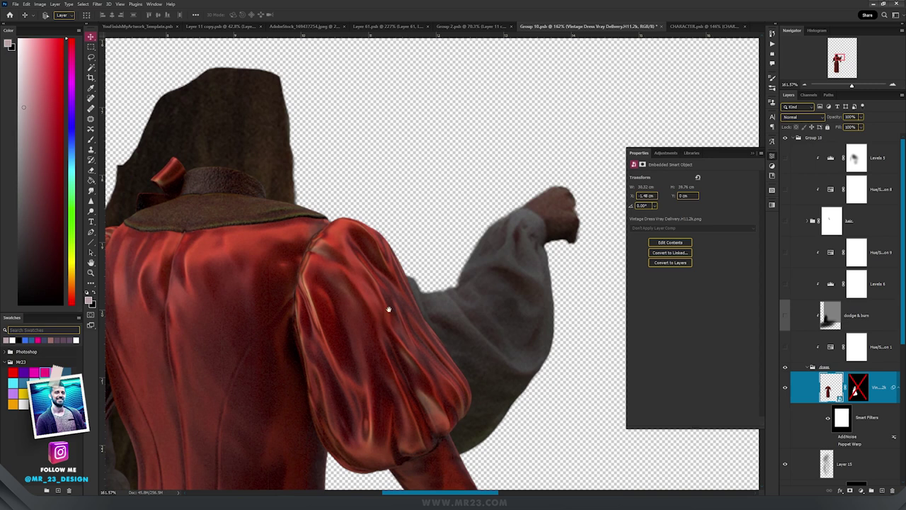
{"action": "scroll", "coordinate": [389, 311], "scroll_direction": "up", "scroll_amount": 1}
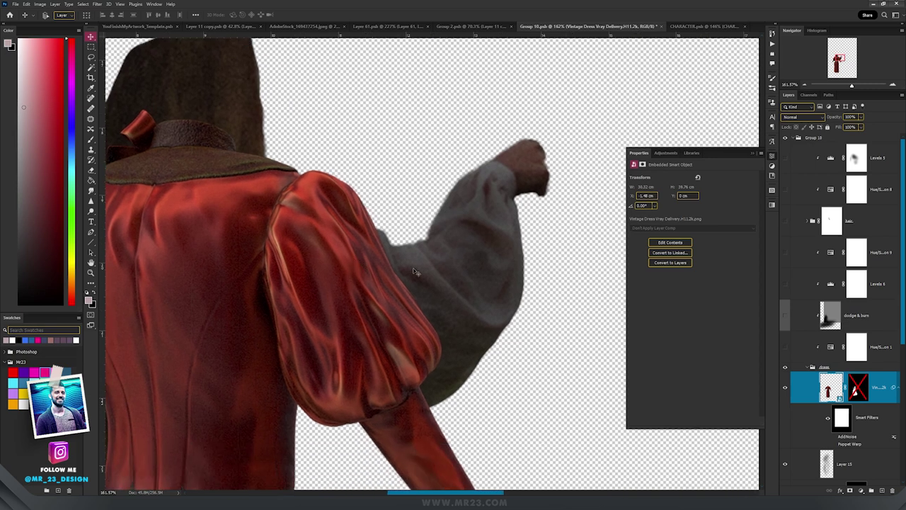
Apply Add Noise to the red dress layer with an amount of 9.16% and Gaussian distribution, and check the grain.
{"action": "left_click", "coordinate": [94, 5]}
{"action": "mouse_move", "coordinate": [166, 114]}
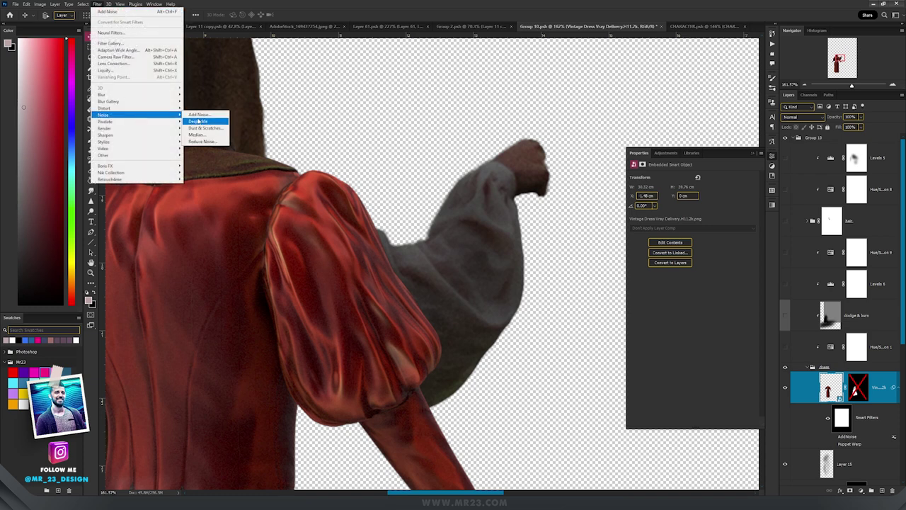
{"action": "left_click", "coordinate": [199, 114]}
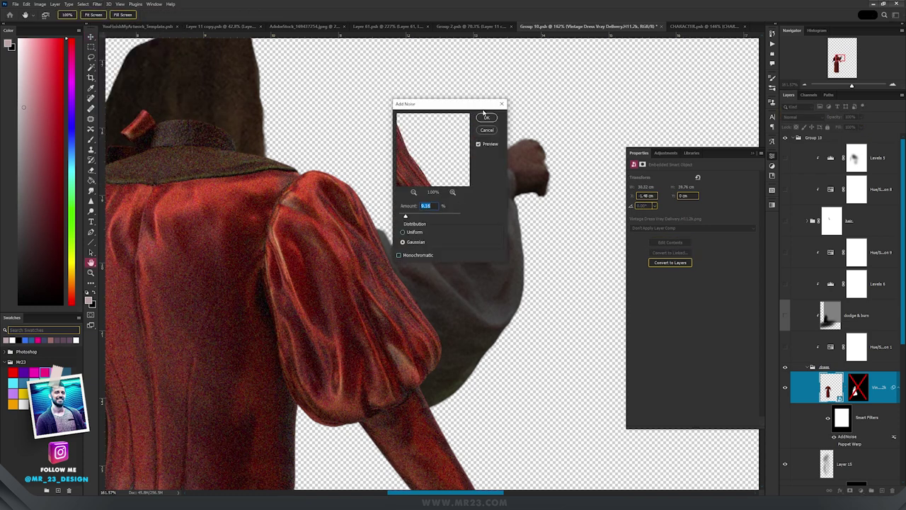
{"action": "left_click", "coordinate": [487, 117]}
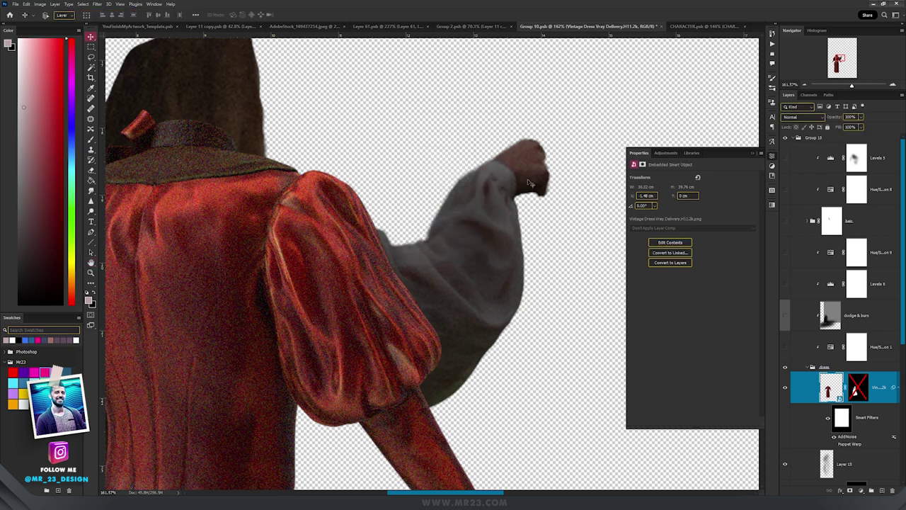
{"action": "scroll", "coordinate": [359, 210], "scroll_direction": "down", "scroll_amount": 5}
{"action": "scroll", "coordinate": [359, 159], "scroll_direction": "up", "scroll_amount": 5}
{"action": "scroll", "coordinate": [314, 120], "scroll_direction": "down", "scroll_amount": 6}
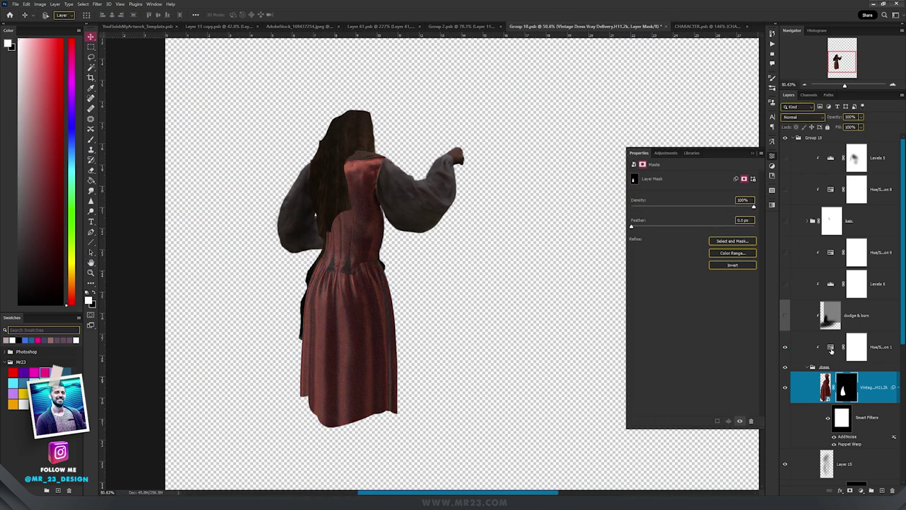
Show the dodge & burn, Levels 6 and next Hue/Saturation layers above the dress, checking the settings of each adjustment and Hue/Saturation 1.
{"action": "left_click", "coordinate": [832, 351]}
{"action": "scroll", "coordinate": [370, 272], "scroll_direction": "up", "scroll_amount": 3}
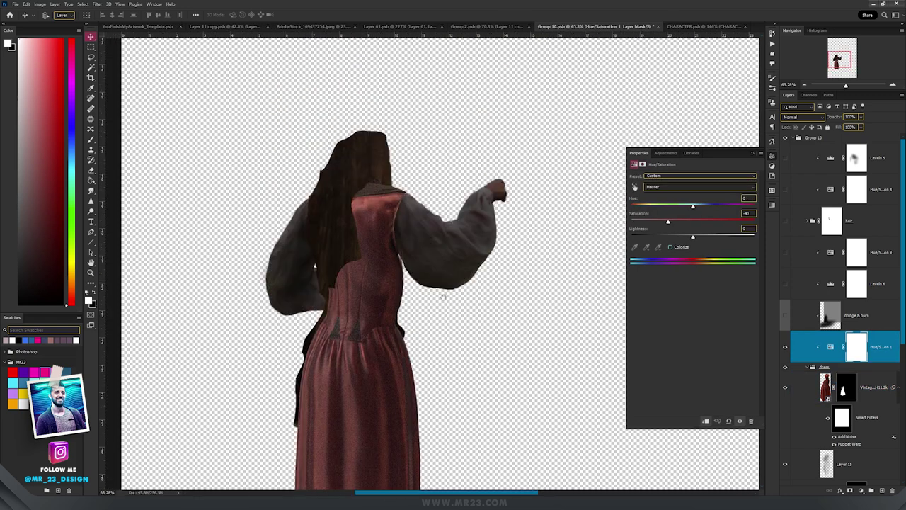
{"action": "left_click", "coordinate": [784, 283]}
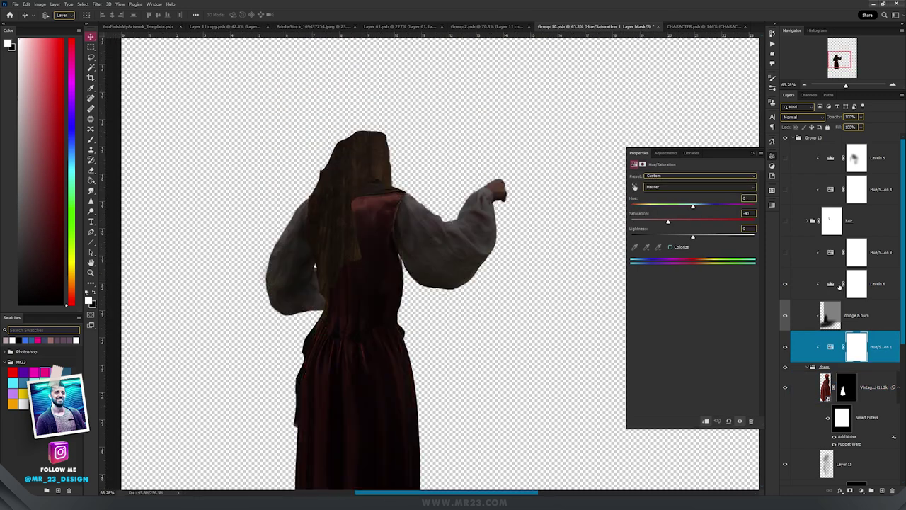
{"action": "left_click", "coordinate": [831, 284]}
{"action": "scroll", "coordinate": [411, 299], "scroll_direction": "up", "scroll_amount": 2}
{"action": "scroll", "coordinate": [411, 299], "scroll_direction": "down", "scroll_amount": 2}
{"action": "left_click_drag", "start_coordinate": [408, 298], "coordinate": [443, 204]}
{"action": "left_click", "coordinate": [785, 252]}
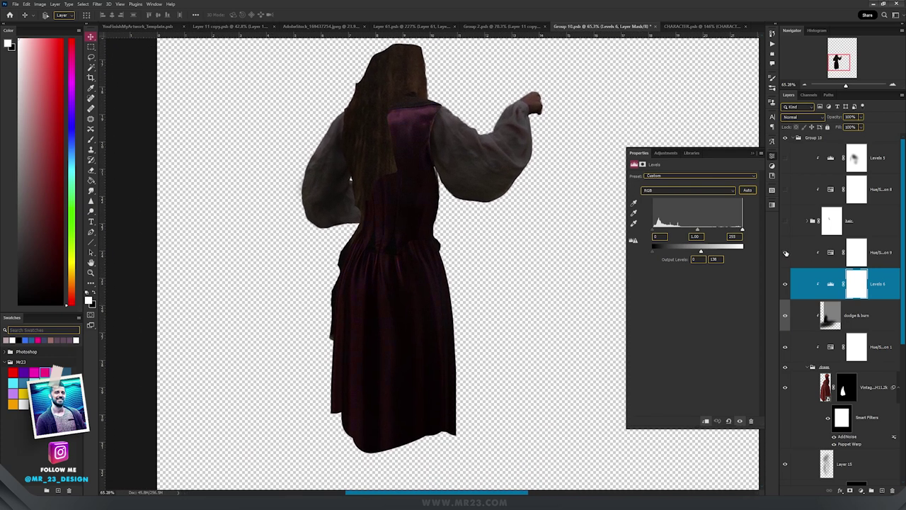
{"action": "left_click", "coordinate": [829, 255]}
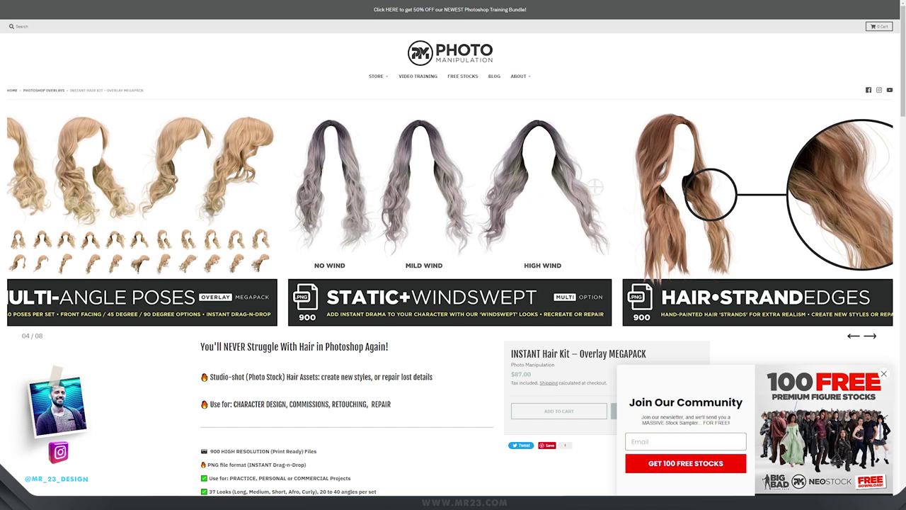
Enlarge the Static+Windswept hair preview of the INSTANT Hair Kit on the Photo Manipulation store page.
{"action": "left_click", "coordinate": [429, 183]}
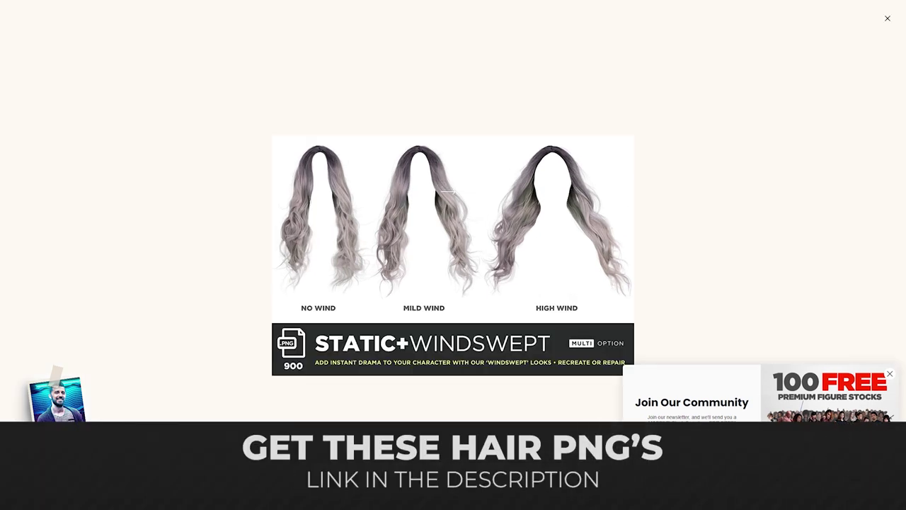
Move the unmasked top hair piece aside to compare it with the hair underneath, and undo the move.
{"action": "left_click", "coordinate": [889, 372]}
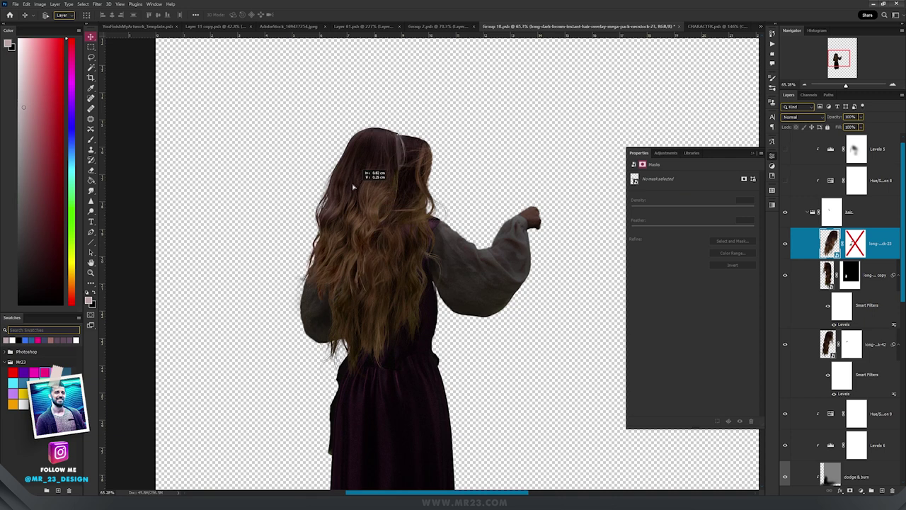
{"action": "left_click_drag", "start_coordinate": [382, 174], "coordinate": [286, 190]}
{"action": "scroll", "coordinate": [287, 164], "scroll_direction": "up", "scroll_amount": 4}
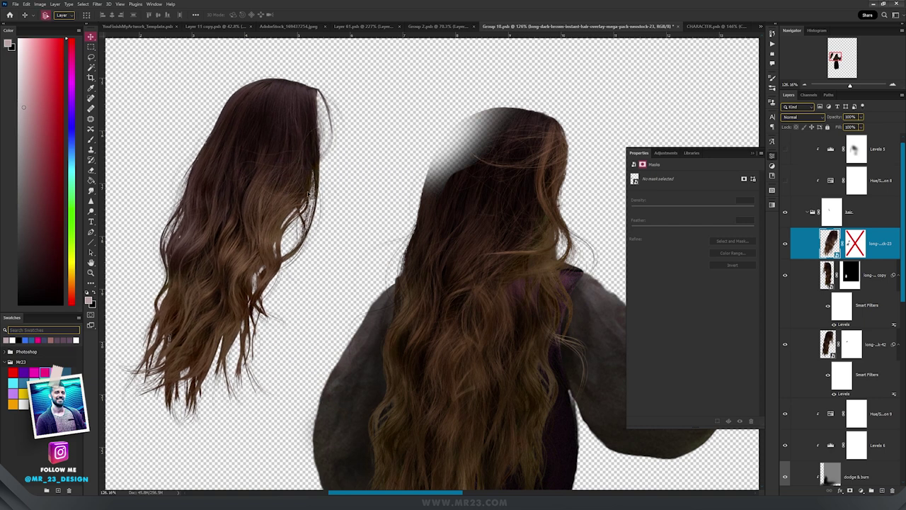
{"action": "key", "text": "ctrl+z"}
{"action": "key", "text": "ctrl+z"}
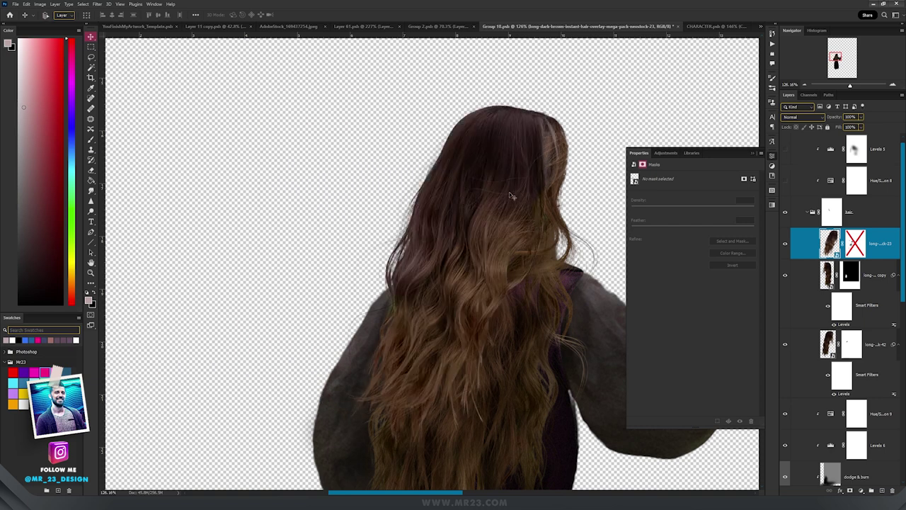
Re-enable the layer mask on the top hair layer, and inspect how the hair pieces blend on the woman.
{"action": "left_click", "coordinate": [859, 249]}
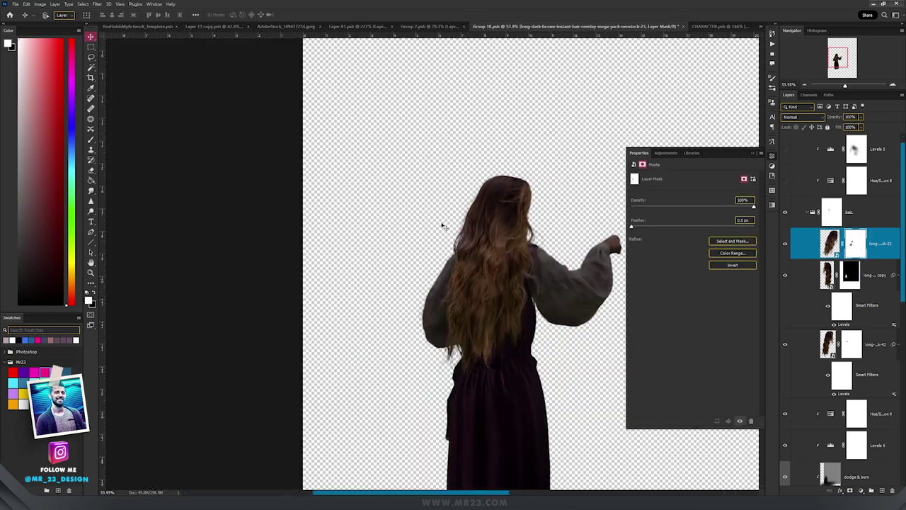
{"action": "scroll", "coordinate": [508, 239], "scroll_direction": "up", "scroll_amount": 6}
{"action": "left_click_drag", "start_coordinate": [516, 240], "coordinate": [388, 219]}
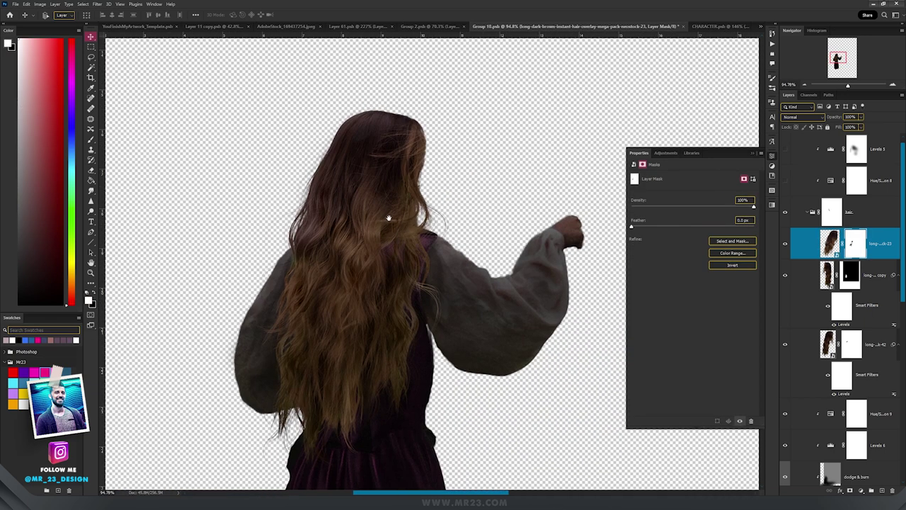
{"action": "scroll", "coordinate": [390, 221], "scroll_direction": "down", "scroll_amount": 2}
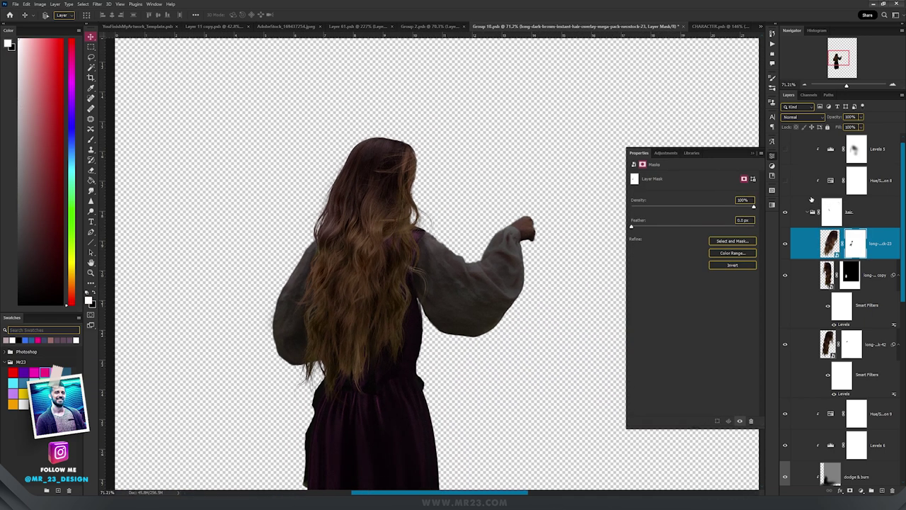
Show the Hue/Saturation 8 and Levels adjustments clipped above the hair group, checking the settings of each.
{"action": "left_click", "coordinate": [785, 181]}
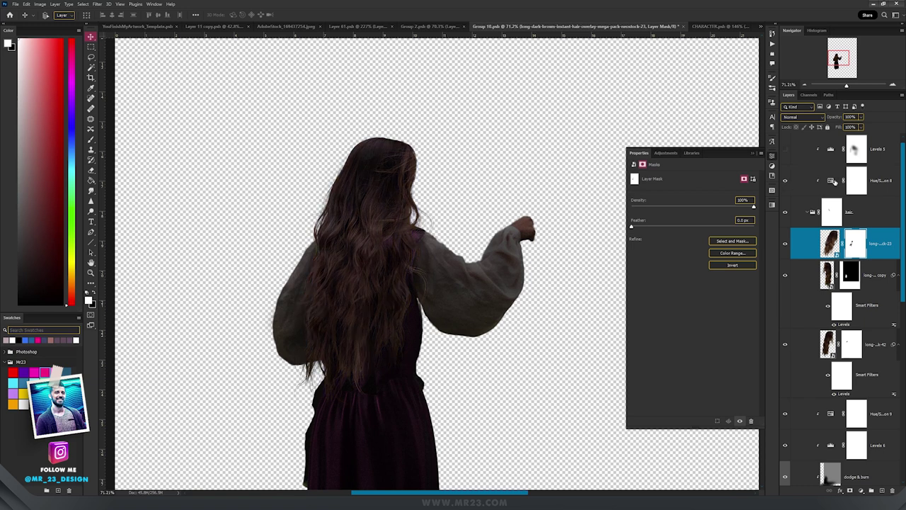
{"action": "left_click", "coordinate": [835, 182]}
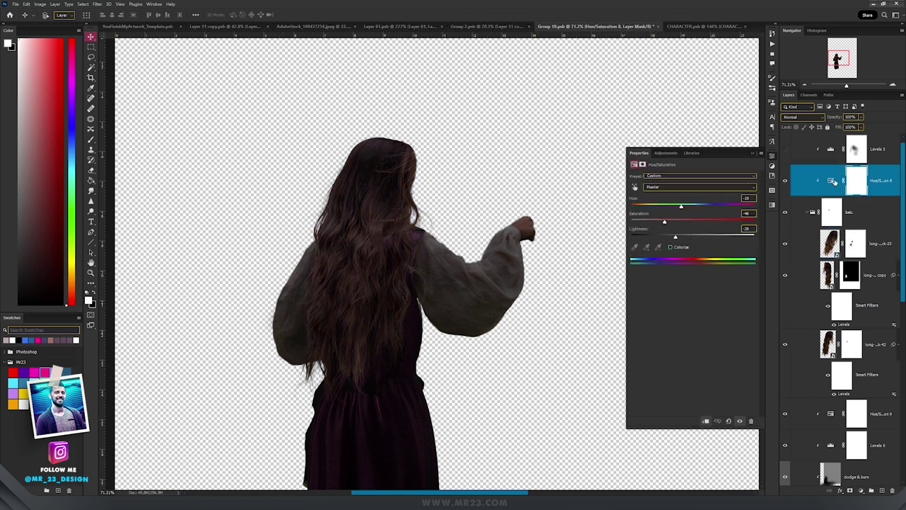
{"action": "left_click", "coordinate": [784, 149]}
{"action": "left_click", "coordinate": [840, 154]}
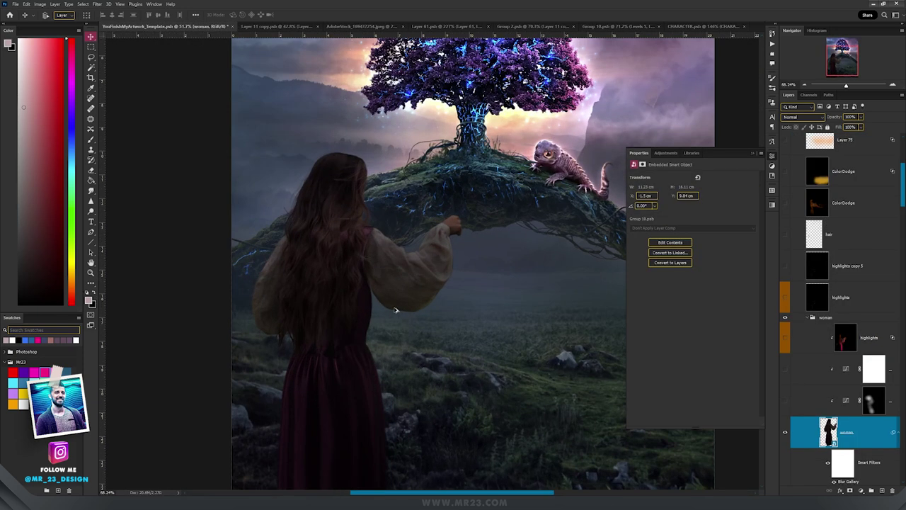
Inspect the woman in the landscape composite, and show the masked Curves 2 adjustment clipped to her.
{"action": "scroll", "coordinate": [395, 309], "scroll_direction": "up", "scroll_amount": 3}
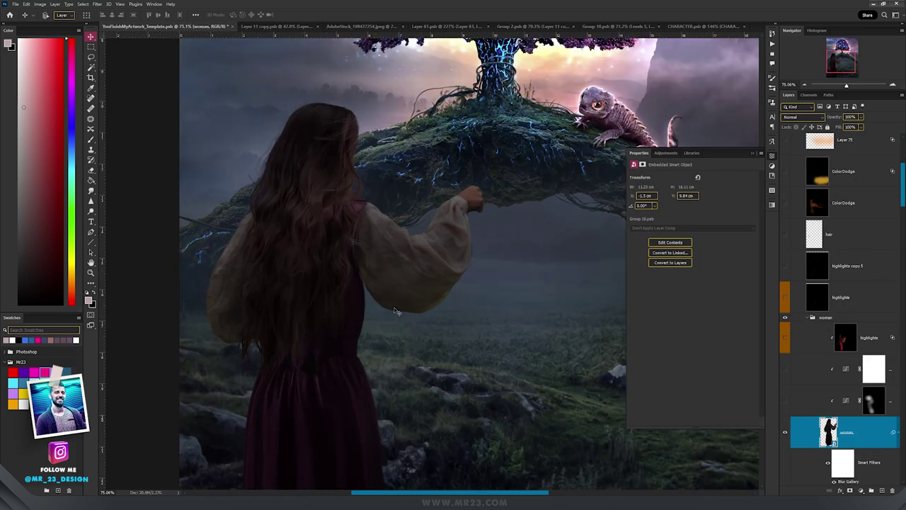
{"action": "scroll", "coordinate": [395, 309], "scroll_direction": "down", "scroll_amount": 3}
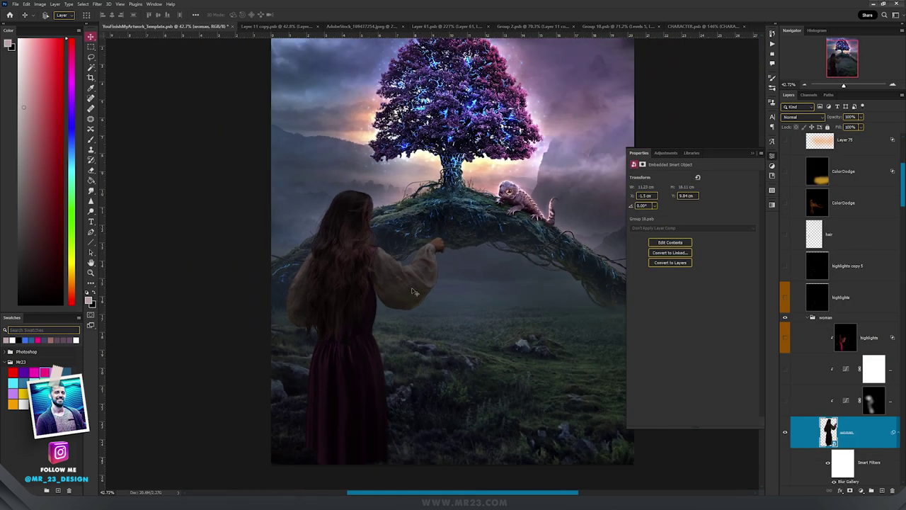
{"action": "scroll", "coordinate": [440, 224], "scroll_direction": "up", "scroll_amount": 2}
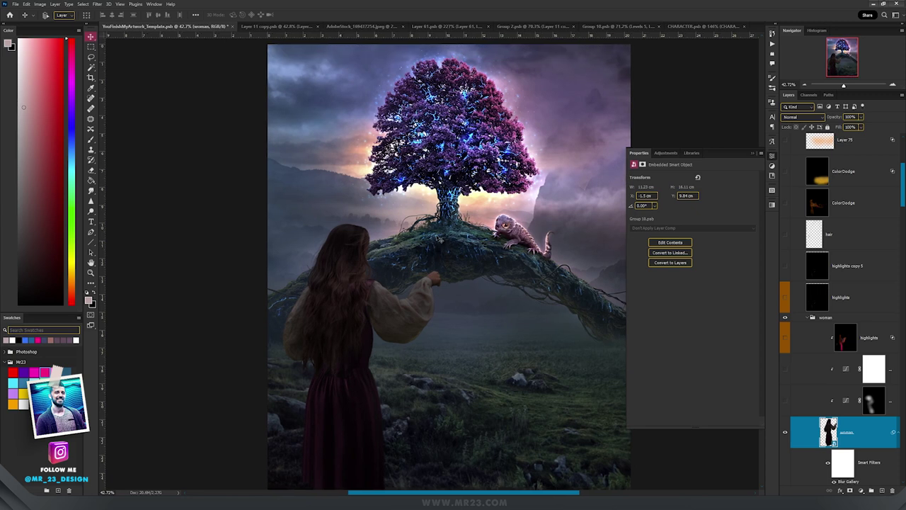
{"action": "left_click", "coordinate": [808, 403]}
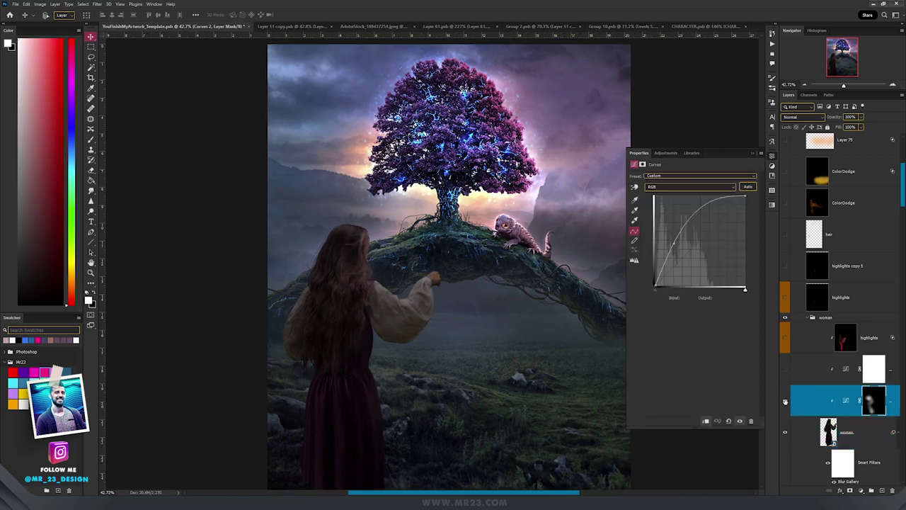
{"action": "scroll", "coordinate": [428, 278], "scroll_direction": "up", "scroll_amount": 4}
{"action": "scroll", "coordinate": [391, 281], "scroll_direction": "down", "scroll_amount": 4}
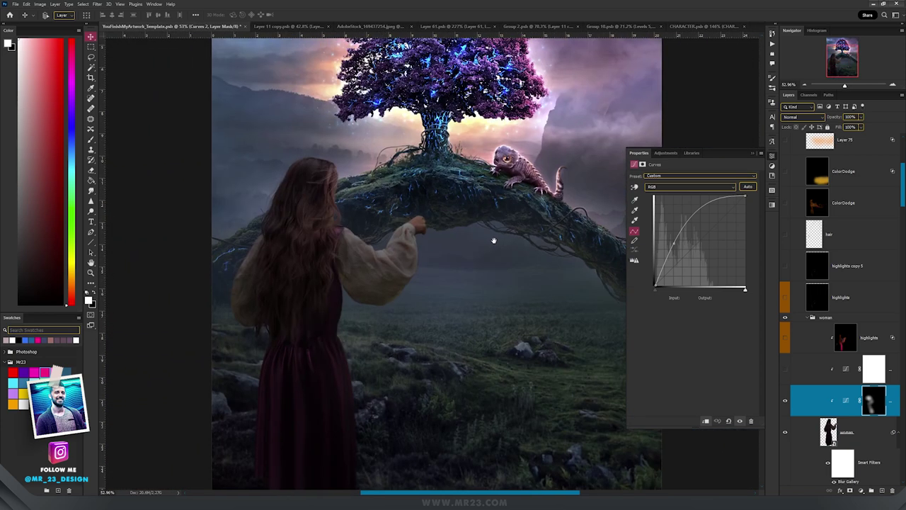
{"action": "left_click_drag", "start_coordinate": [494, 240], "coordinate": [484, 249]}
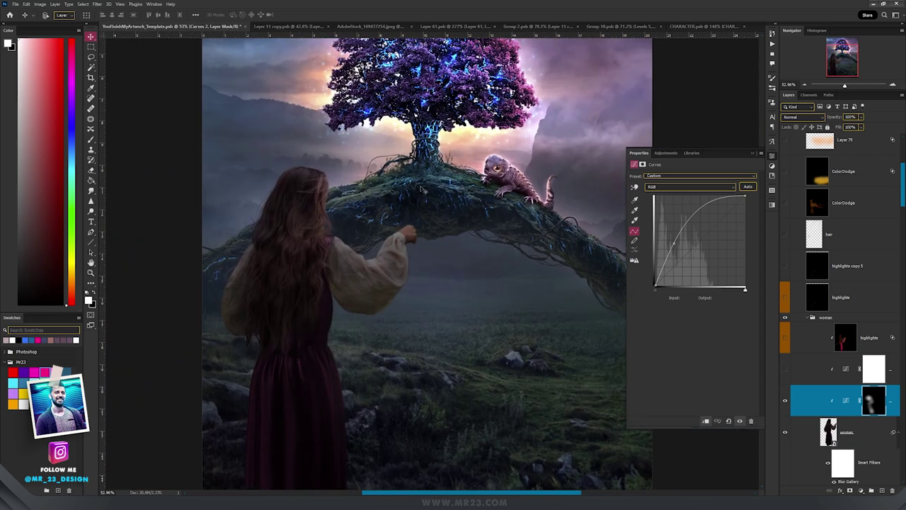
Show the Curves 3 adjustment clipped to the woman, and review its red, green and blue channel curves.
{"action": "left_click", "coordinate": [807, 368]}
{"action": "left_click", "coordinate": [690, 188]}
{"action": "left_click", "coordinate": [684, 196]}
{"action": "left_click", "coordinate": [683, 188]}
{"action": "left_click", "coordinate": [680, 205]}
{"action": "left_click", "coordinate": [681, 188]}
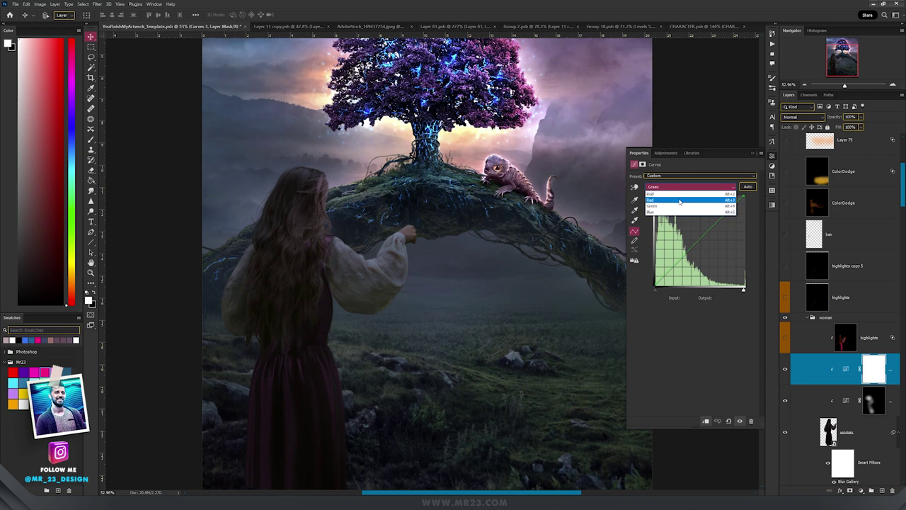
{"action": "left_click", "coordinate": [676, 212]}
Show the Linear Dodge (Add) highlights layer clipped to the woman, and compare her with and without it.
{"action": "left_click", "coordinate": [785, 339]}
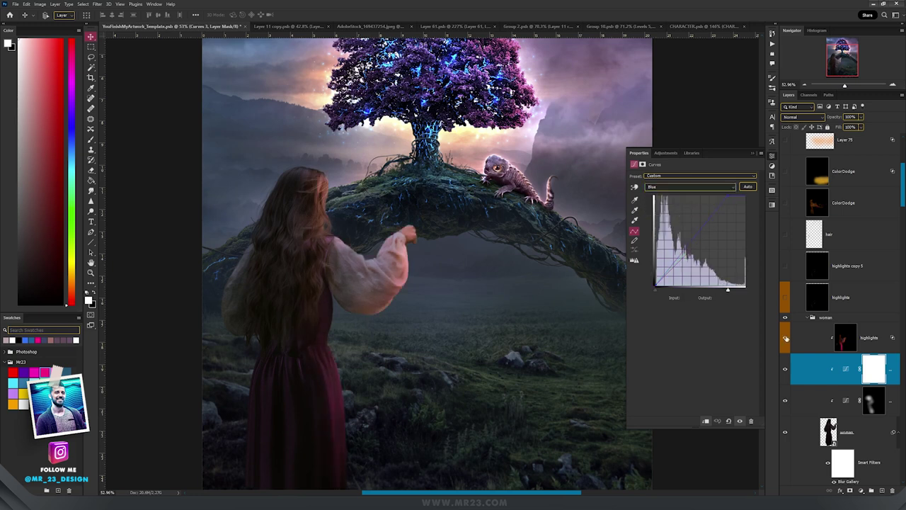
{"action": "left_click", "coordinate": [845, 340]}
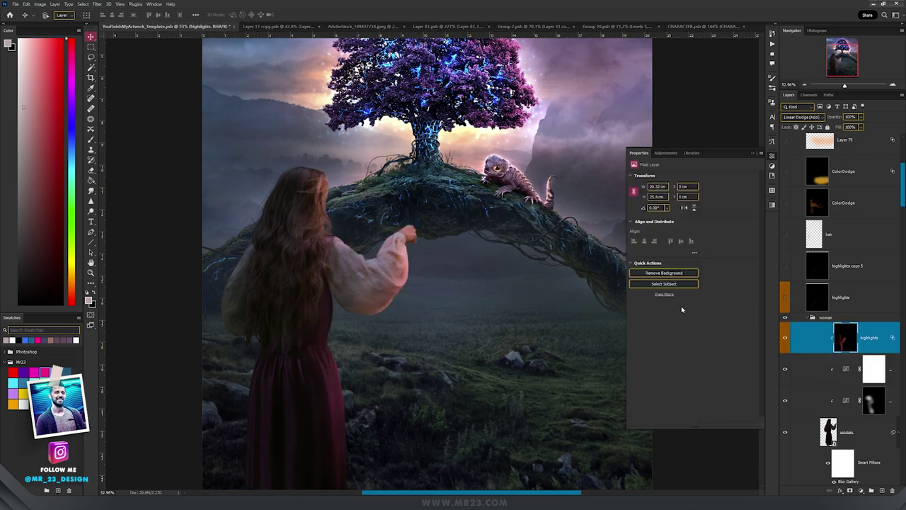
{"action": "left_click", "coordinate": [786, 337]}
{"action": "left_click", "coordinate": [785, 337]}
{"action": "left_click", "coordinate": [787, 337]}
{"action": "left_click", "coordinate": [786, 338]}
Show the lantern in the woman's hand with its adjustment, dodge & burn and highlights layers.
{"action": "scroll", "coordinate": [787, 339], "scroll_direction": "down", "scroll_amount": 5}
{"action": "left_click", "coordinate": [785, 417]}
{"action": "left_click", "coordinate": [786, 417]}
{"action": "left_click", "coordinate": [786, 417]}
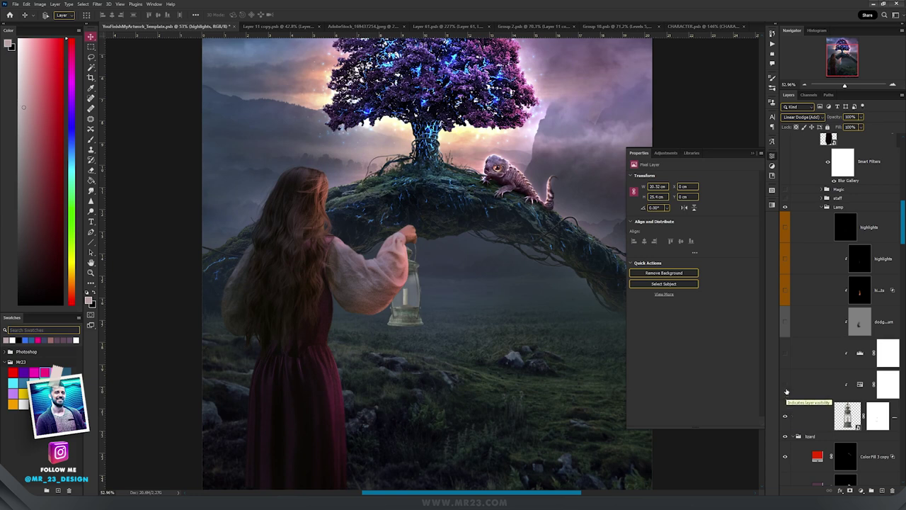
{"action": "left_click_drag", "start_coordinate": [783, 360], "coordinate": [779, 261]}
{"action": "left_click", "coordinate": [781, 235]}
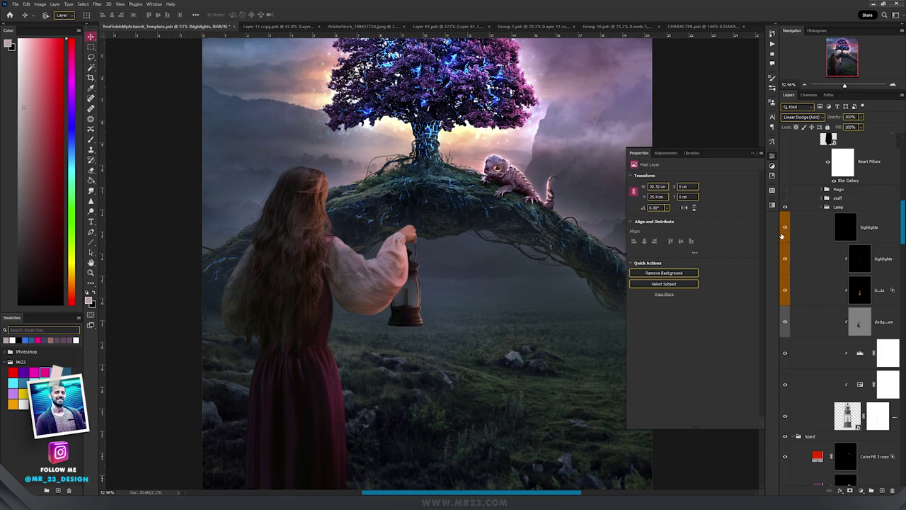
Show the Staff.H03.2k layer behind the woman without its adjustments, and select it.
{"action": "scroll", "coordinate": [416, 303], "scroll_direction": "up", "scroll_amount": 5}
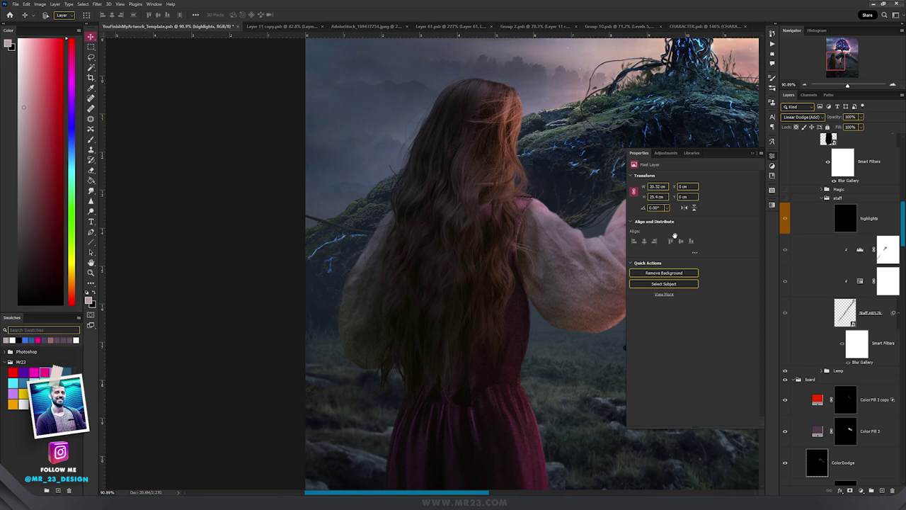
{"action": "left_click_drag", "start_coordinate": [675, 235], "coordinate": [596, 210]}
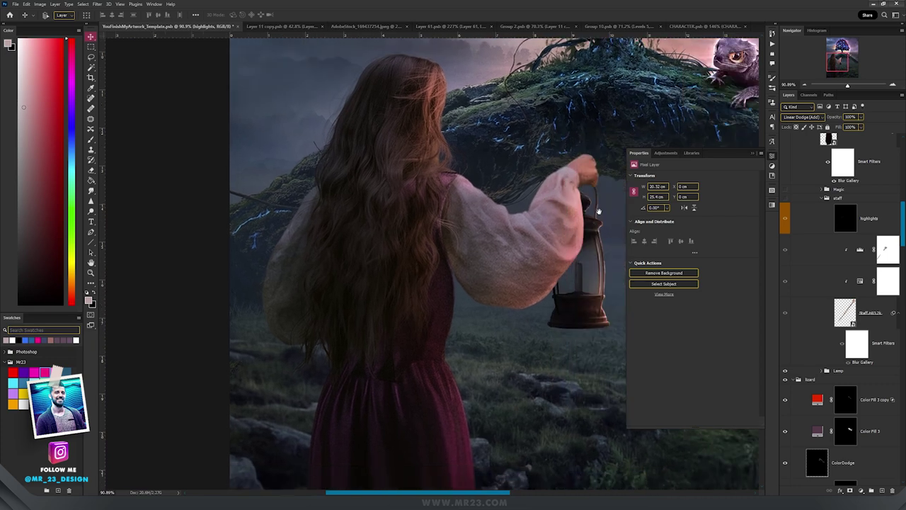
{"action": "left_click", "coordinate": [844, 309]}
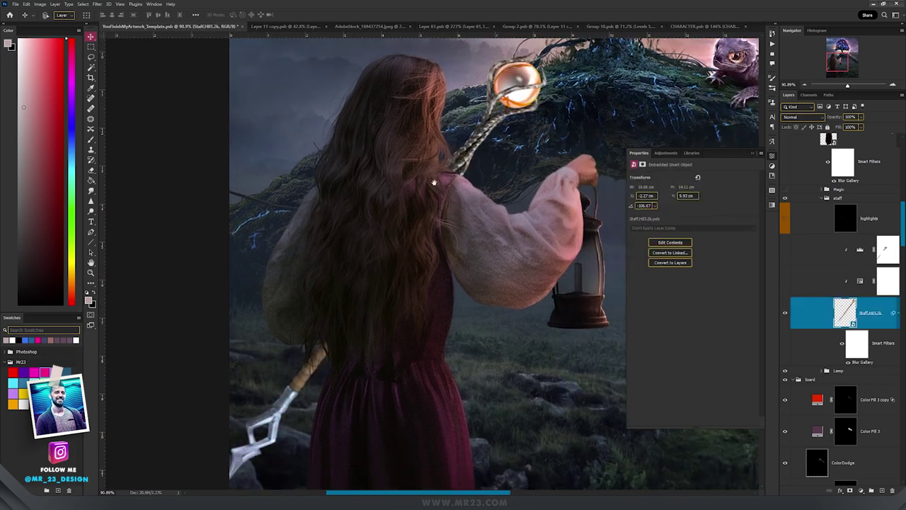
{"action": "left_click_drag", "start_coordinate": [460, 179], "coordinate": [402, 192]}
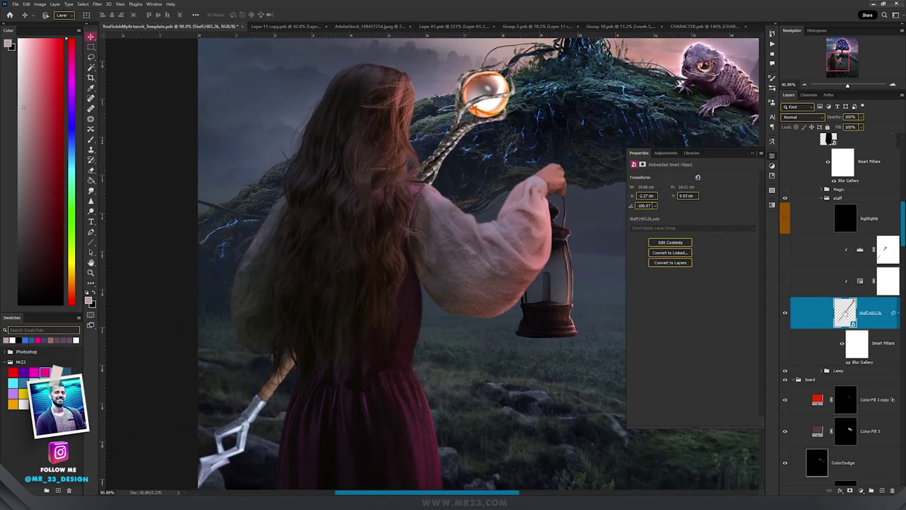
Open the staff's smart object, and compare its two source staffs by temporarily disabling both masks and moving one aside.
{"action": "double_click", "coordinate": [844, 312]}
{"action": "left_click_drag", "start_coordinate": [498, 185], "coordinate": [447, 165]}
{"action": "key", "text": "ctrl+z"}
{"action": "left_click", "coordinate": [827, 150], "text": "shift"}
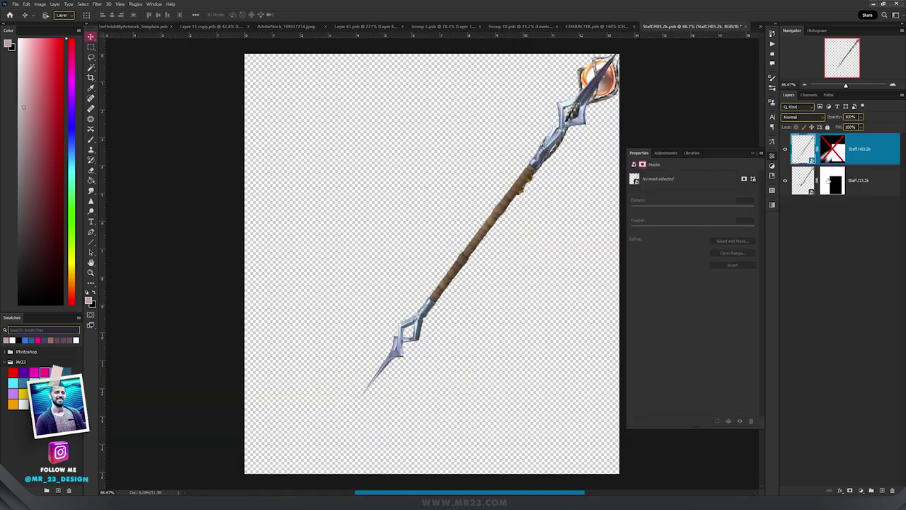
{"action": "left_click", "coordinate": [830, 179], "text": "shift"}
{"action": "left_click_drag", "start_coordinate": [556, 183], "coordinate": [502, 176]}
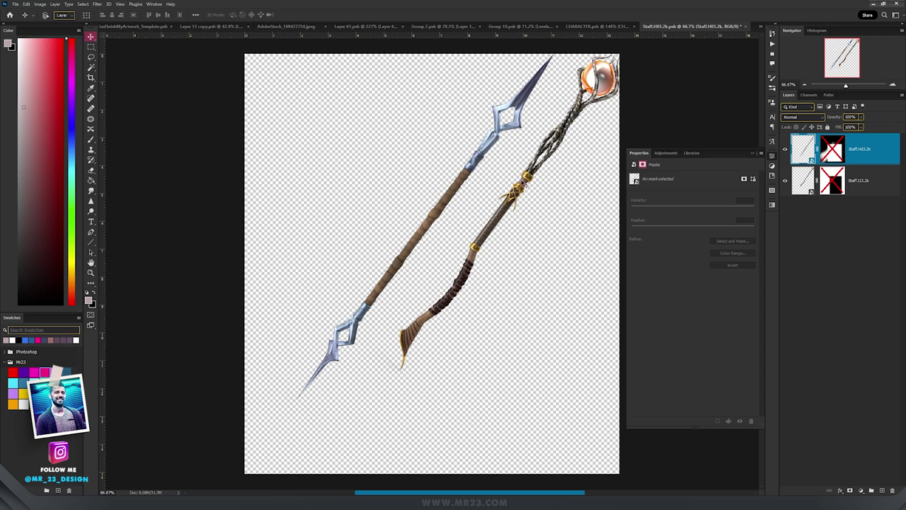
{"action": "key", "text": "ctrl+z"}
{"action": "left_click", "coordinate": [834, 150], "text": "shift"}
{"action": "left_click", "coordinate": [832, 182], "text": "shift"}
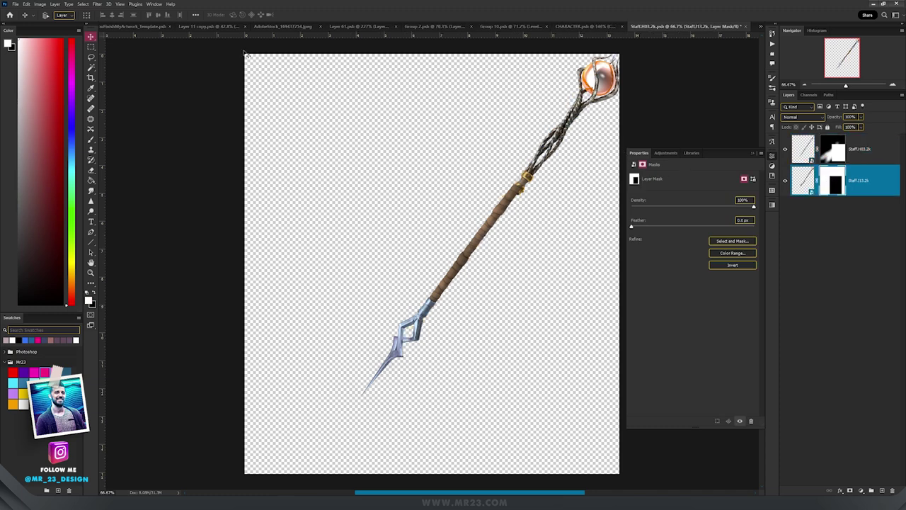
Return to YouFinishMyArtwork_Template.psb and show the Hue/Saturation, Levels and highlights layers above the staff.
{"action": "left_click", "coordinate": [138, 26]}
{"action": "left_click_drag", "start_coordinate": [344, 208], "coordinate": [446, 196]}
{"action": "left_click_drag", "start_coordinate": [785, 369], "coordinate": [785, 400]}
{"action": "left_click", "coordinate": [785, 371]}
{"action": "left_click", "coordinate": [785, 370]}
{"action": "left_click", "coordinate": [785, 341]}
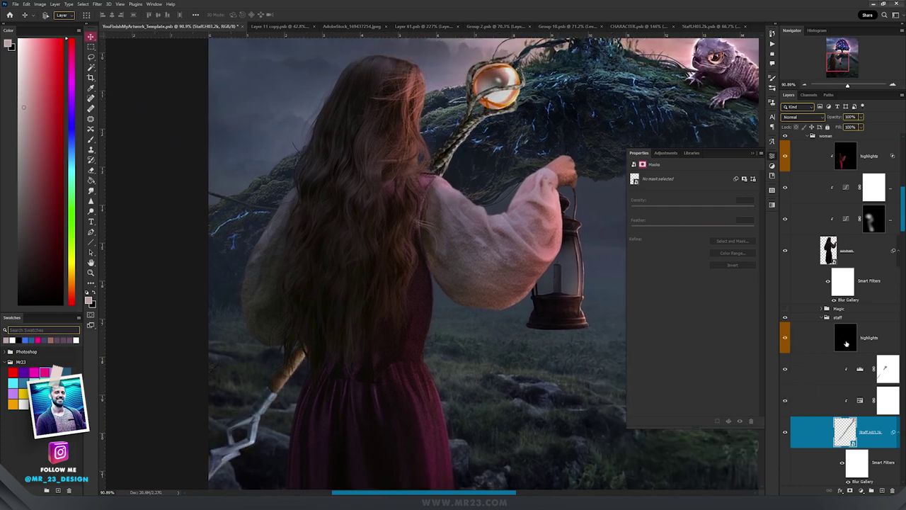
Show the Magic group, select it, and check how its fiery swirls line up with the staff and lantern.
{"action": "scroll", "coordinate": [504, 315], "scroll_direction": "down", "scroll_amount": 3}
{"action": "scroll", "coordinate": [843, 258], "scroll_direction": "down", "scroll_amount": 2}
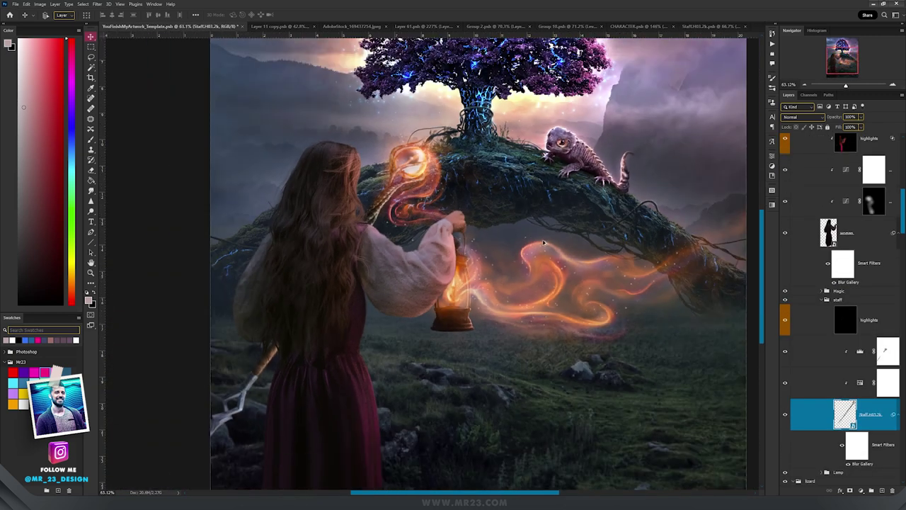
{"action": "scroll", "coordinate": [544, 243], "scroll_direction": "up", "scroll_amount": 2}
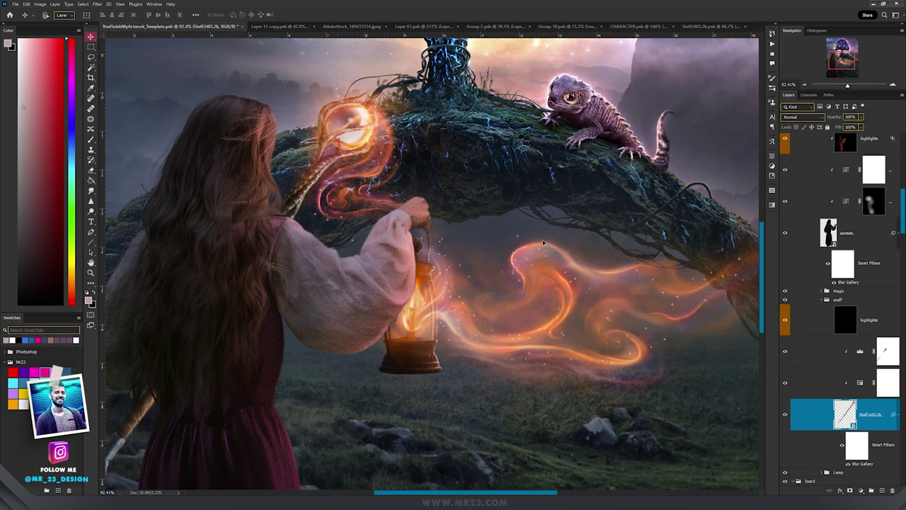
{"action": "scroll", "coordinate": [543, 244], "scroll_direction": "down", "scroll_amount": 1}
{"action": "left_click_drag", "start_coordinate": [523, 252], "coordinate": [463, 263]}
{"action": "scroll", "coordinate": [463, 263], "scroll_direction": "up", "scroll_amount": 3}
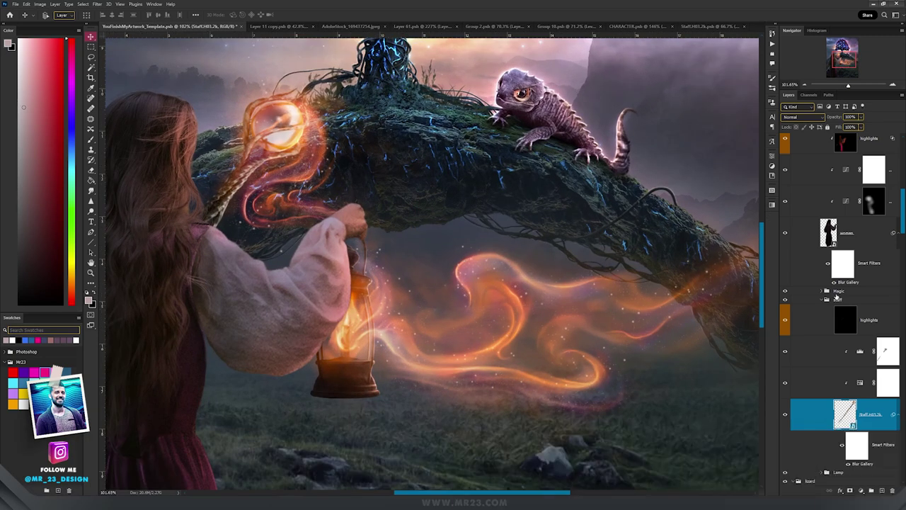
{"action": "left_click", "coordinate": [838, 291]}
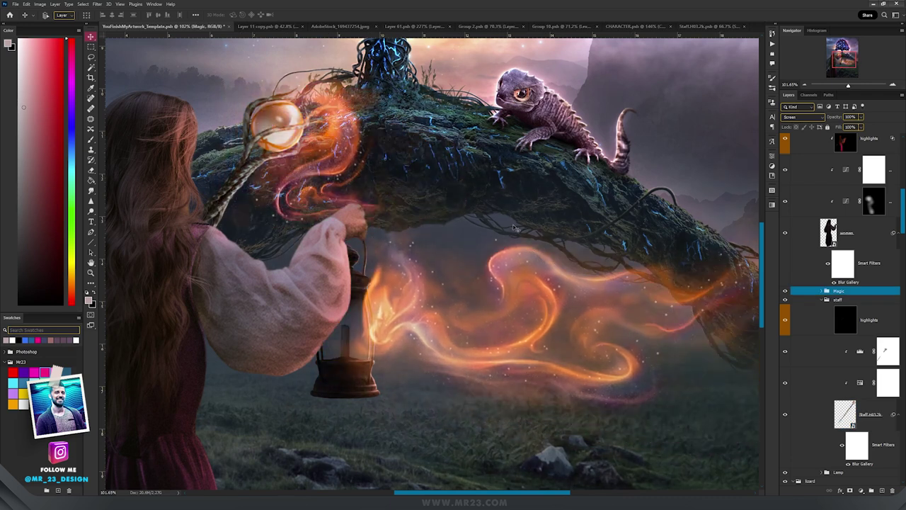
{"action": "scroll", "coordinate": [422, 260], "scroll_direction": "down", "scroll_amount": 2}
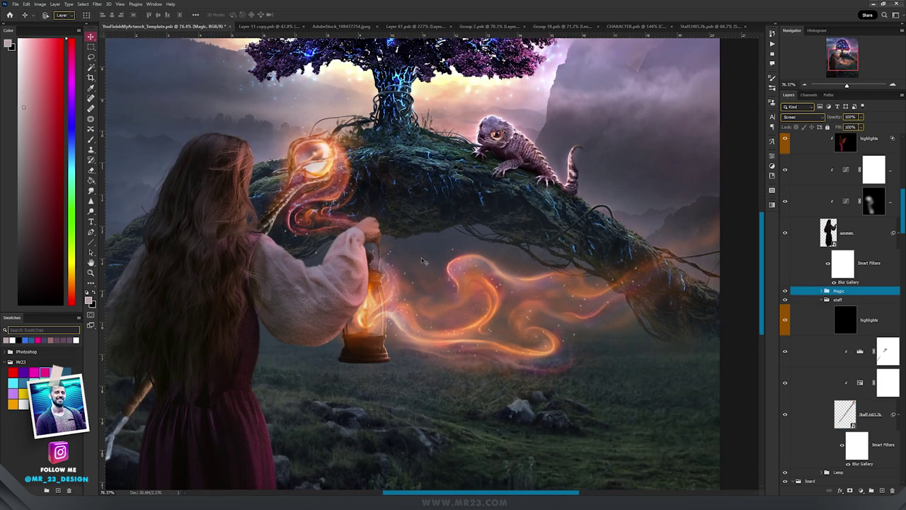
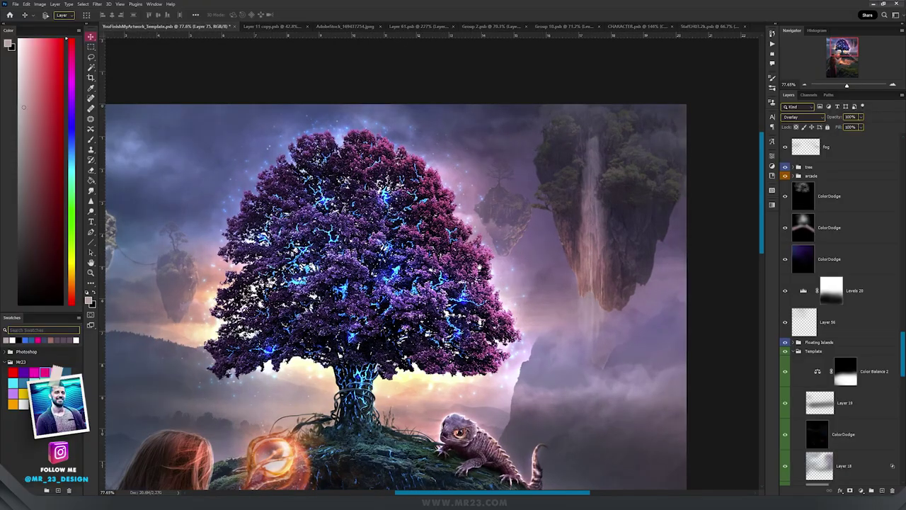
Examine the floating islands around the tree, from the small distant ones to the large waterfall island.
{"action": "left_click_drag", "start_coordinate": [511, 253], "coordinate": [519, 266]}
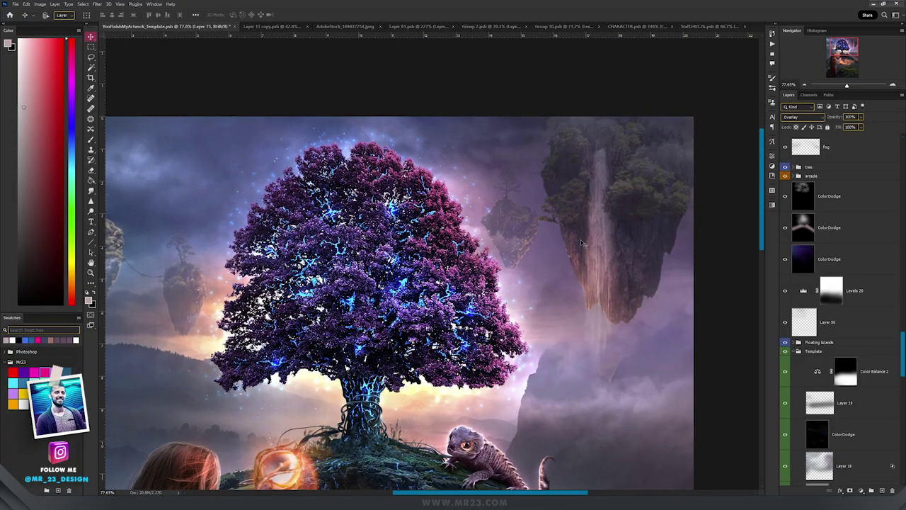
{"action": "left_click_drag", "start_coordinate": [440, 229], "coordinate": [535, 237]}
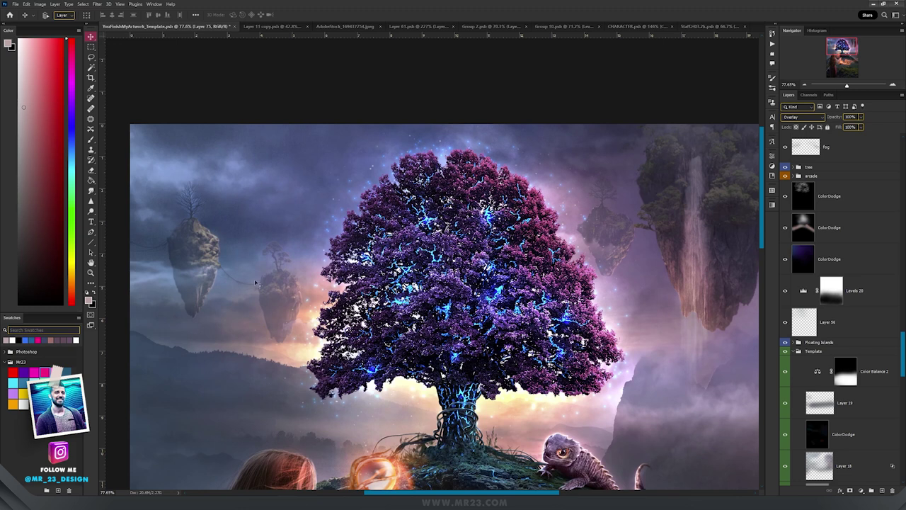
{"action": "left_click_drag", "start_coordinate": [656, 201], "coordinate": [509, 209]}
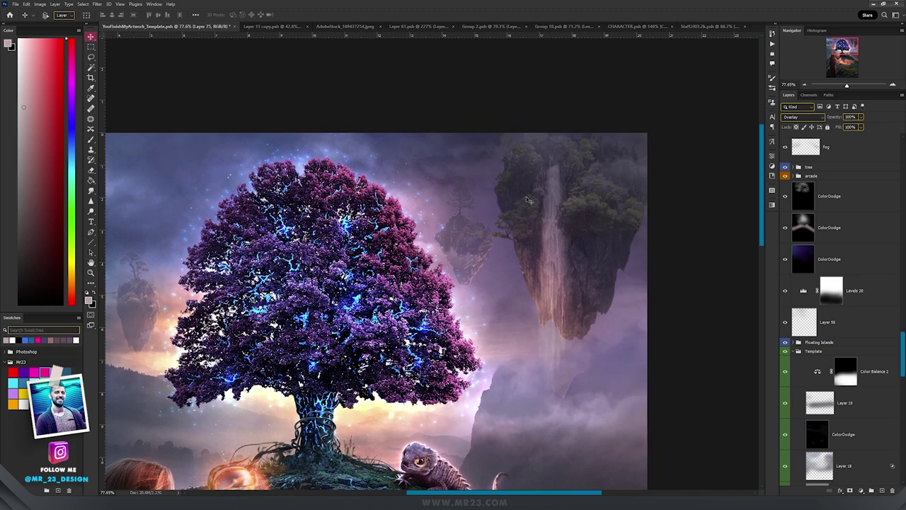
{"action": "left_click_drag", "start_coordinate": [417, 213], "coordinate": [549, 209]}
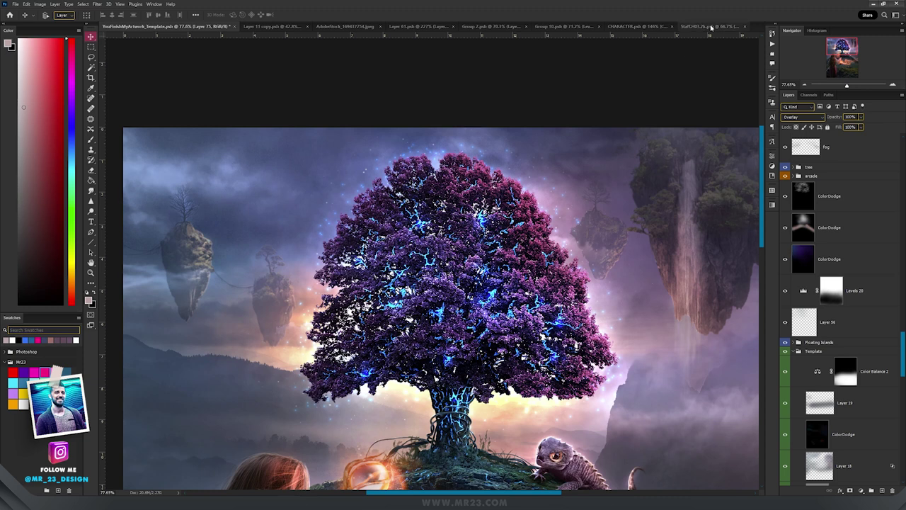
{"action": "left_click_drag", "start_coordinate": [661, 232], "coordinate": [489, 264]}
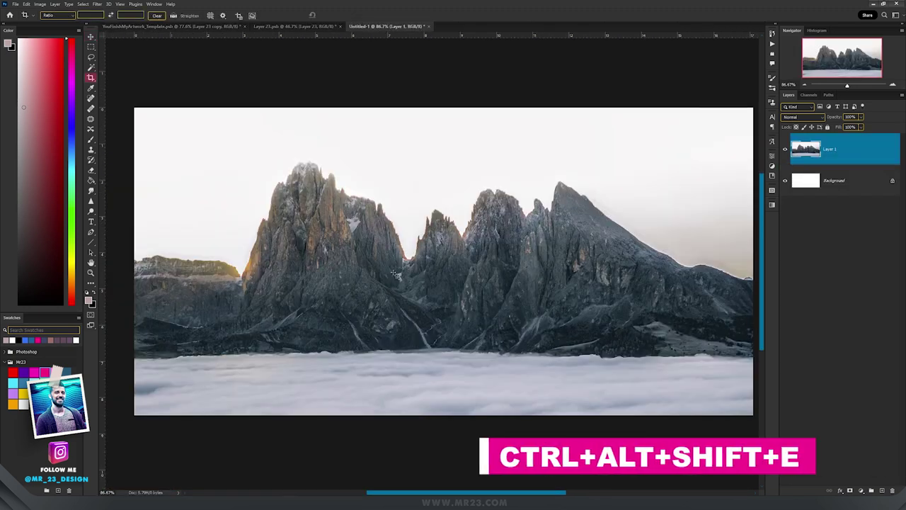
In Untitled-1, select the sky above the mountains with the Magic Wand and mask it out of Layer 1.
{"action": "scroll", "coordinate": [388, 255], "scroll_direction": "down", "scroll_amount": 2}
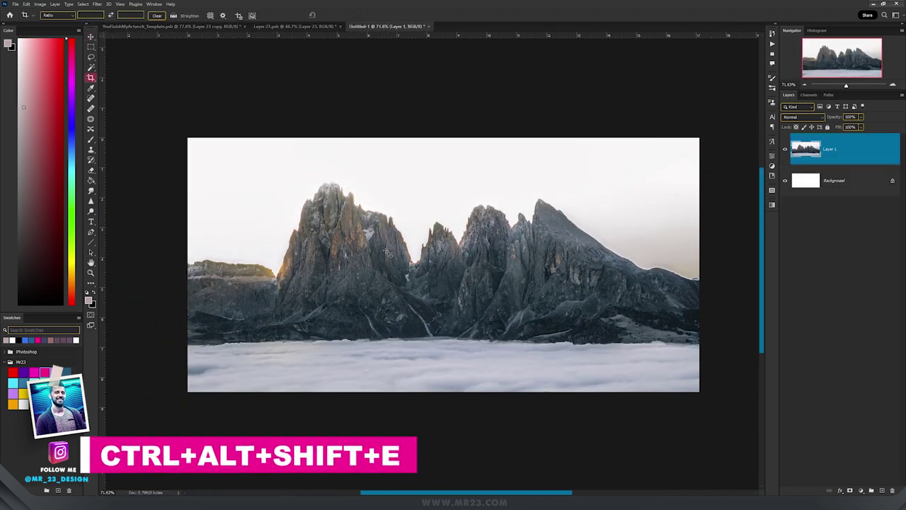
{"action": "scroll", "coordinate": [388, 255], "scroll_direction": "up", "scroll_amount": 3}
{"action": "scroll", "coordinate": [387, 250], "scroll_direction": "down", "scroll_amount": 3}
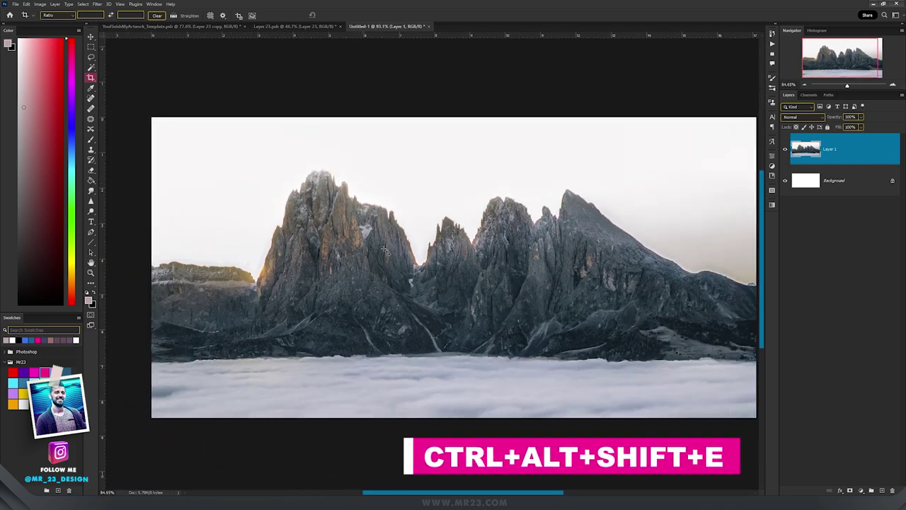
{"action": "scroll", "coordinate": [334, 233], "scroll_direction": "up", "scroll_amount": 3}
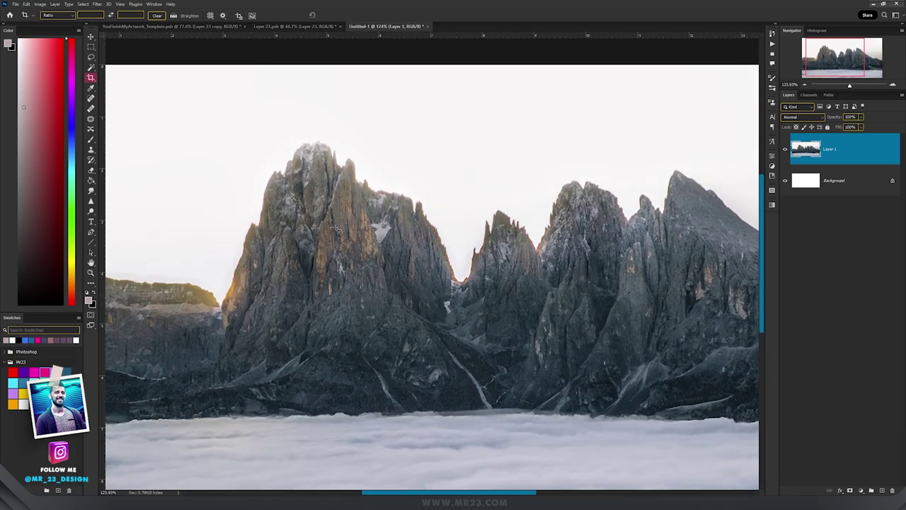
{"action": "key", "text": "w"}
{"action": "left_click", "coordinate": [257, 129]}
{"action": "left_click", "coordinate": [229, 272], "text": "shift"}
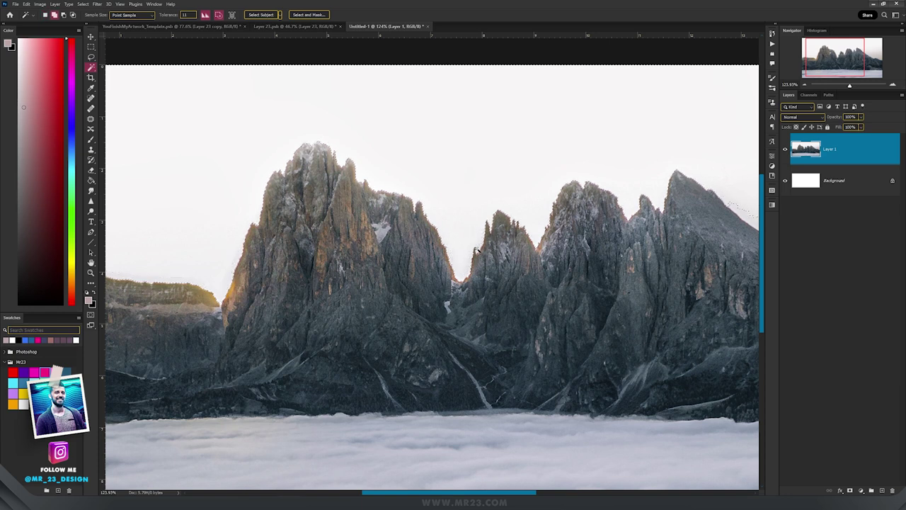
{"action": "scroll", "coordinate": [546, 137], "scroll_direction": "down", "scroll_amount": 1}
{"action": "scroll", "coordinate": [546, 136], "scroll_direction": "down", "scroll_amount": 3}
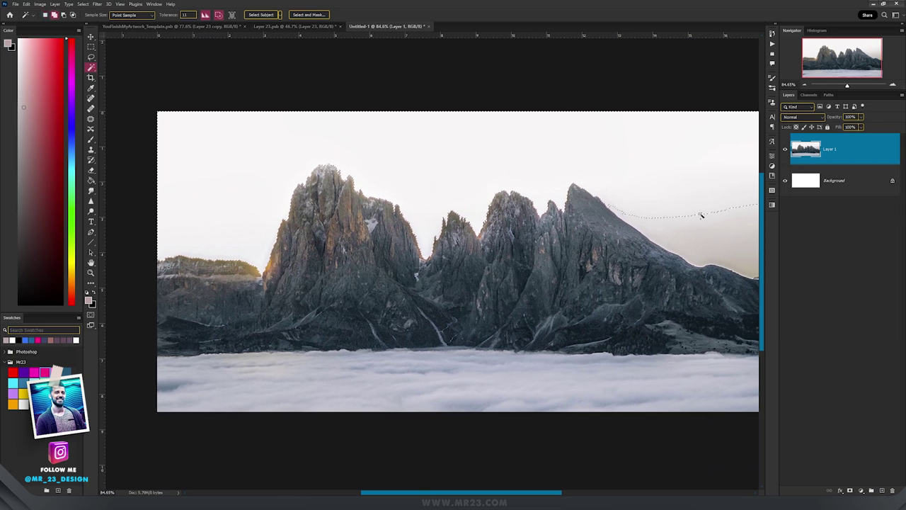
{"action": "left_click", "coordinate": [850, 490]}
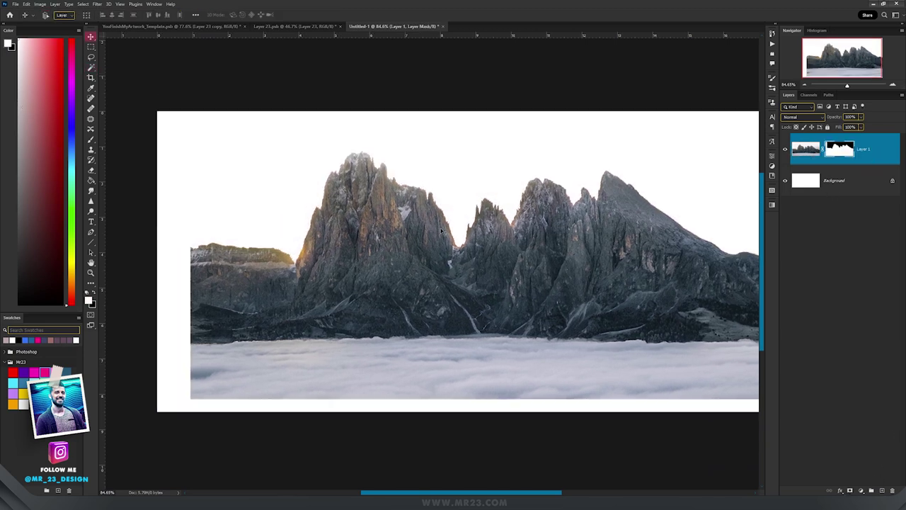
Lasso the tallest rocky peak and mask out the rest of the mountains, clouds and foreground.
{"action": "key", "text": "l"}
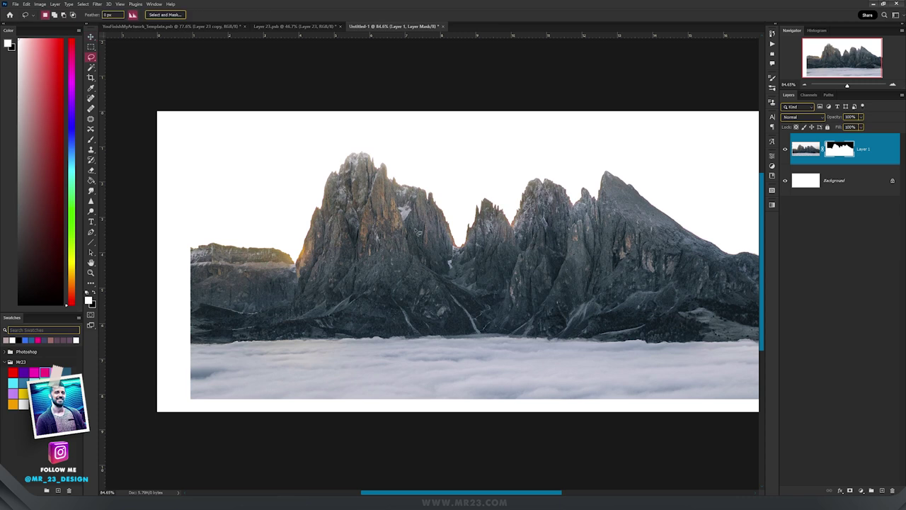
{"action": "left_click_drag", "start_coordinate": [308, 211], "coordinate": [301, 231]}
{"action": "mouse_move", "coordinate": [294, 267]}
{"action": "left_mouse_down"}
{"action": "mouse_move", "coordinate": [425, 313]}
{"action": "mouse_move", "coordinate": [484, 271]}
{"action": "mouse_move", "coordinate": [384, 126]}
{"action": "mouse_move", "coordinate": [324, 147]}
{"action": "mouse_move", "coordinate": [308, 210]}
{"action": "left_mouse_up"}
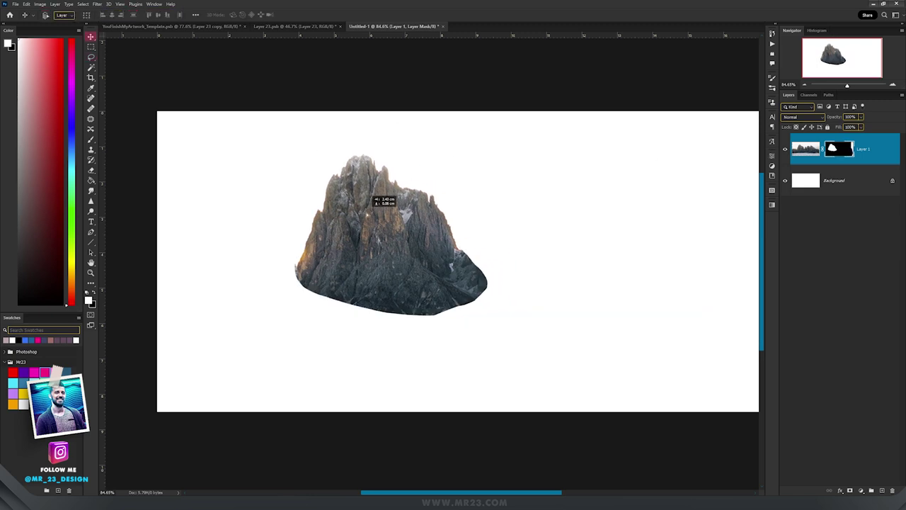
Flip the isolated peak vertically to form the underside of a floating island, and reposition it on the canvas.
{"action": "key", "text": "ctrl+t"}
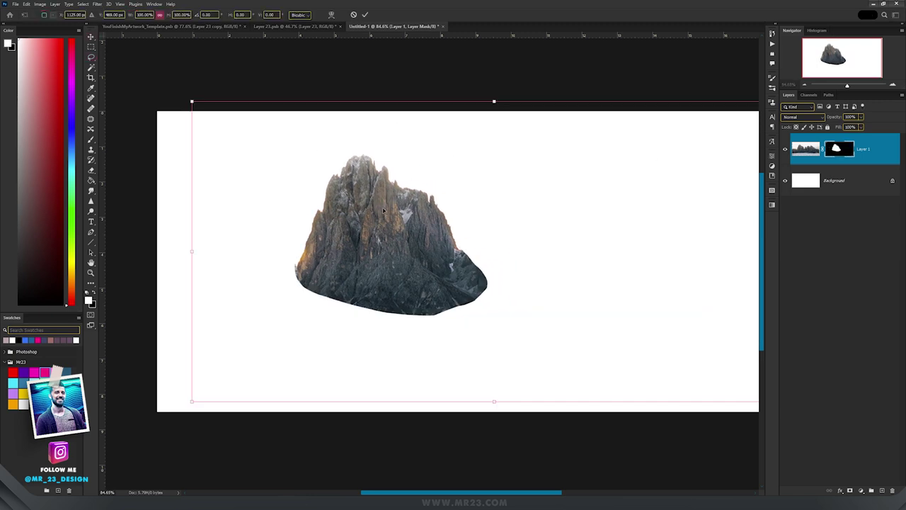
{"action": "right_click", "coordinate": [383, 211]}
{"action": "left_click", "coordinate": [416, 354]}
{"action": "key", "text": "Return"}
{"action": "left_click_drag", "start_coordinate": [420, 247], "coordinate": [438, 260]}
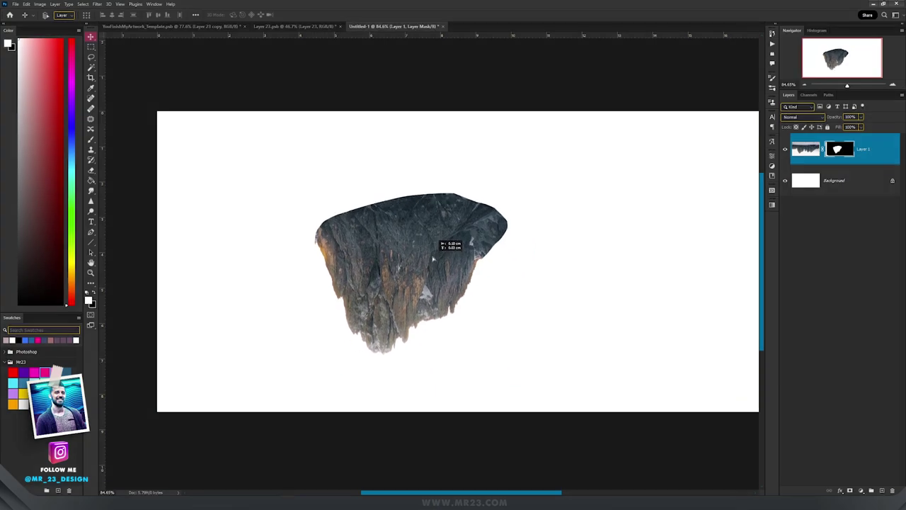
{"action": "scroll", "coordinate": [431, 260], "scroll_direction": "up", "scroll_amount": 3}
{"action": "scroll", "coordinate": [431, 260], "scroll_direction": "down", "scroll_amount": 3}
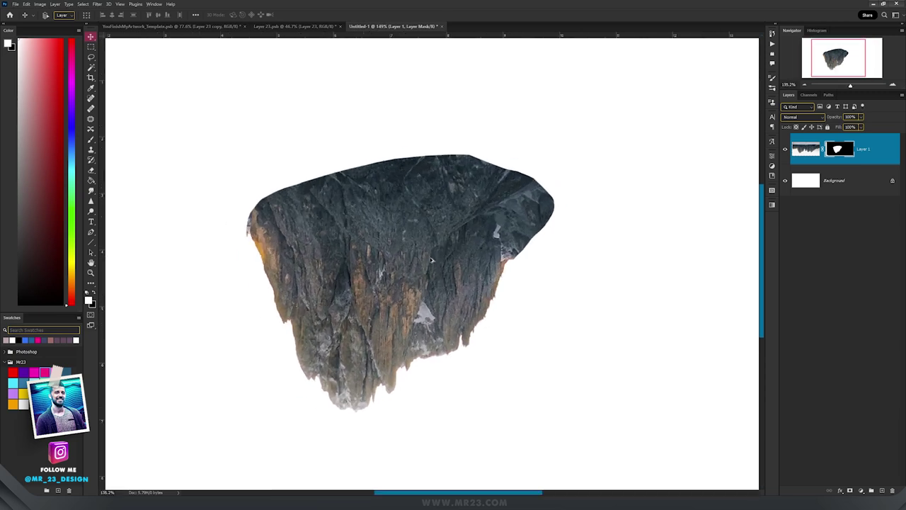
{"action": "scroll", "coordinate": [431, 260], "scroll_direction": "down", "scroll_amount": 2}
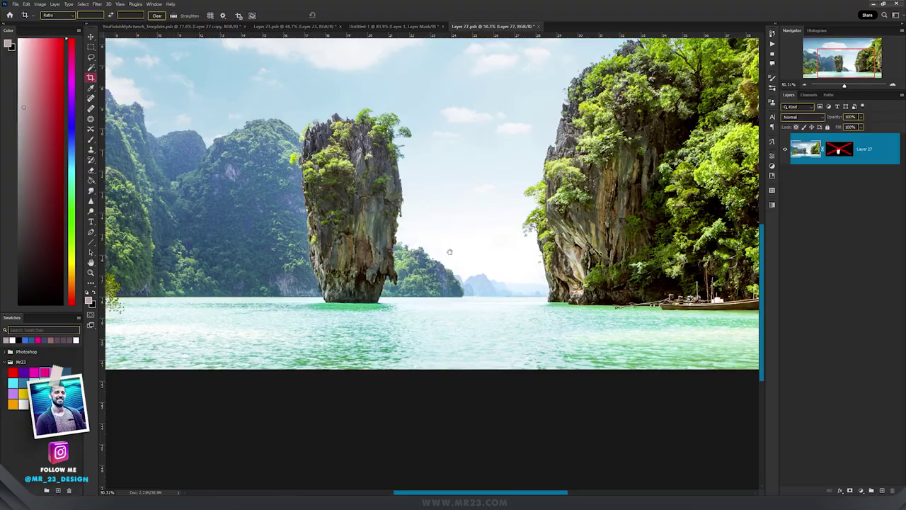
In Layer 27.psb, enable the layer mask to isolate the tree-covered rock from its seascape photo.
{"action": "scroll", "coordinate": [525, 309], "scroll_direction": "down", "scroll_amount": 1}
{"action": "scroll", "coordinate": [471, 291], "scroll_direction": "up", "scroll_amount": 8}
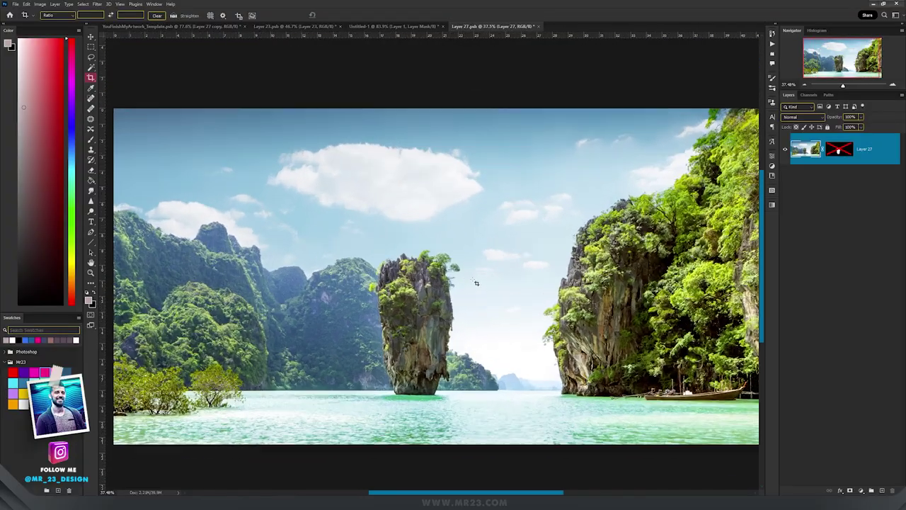
{"action": "scroll", "coordinate": [437, 326], "scroll_direction": "up", "scroll_amount": 1}
{"action": "left_click_drag", "start_coordinate": [437, 326], "coordinate": [439, 255]}
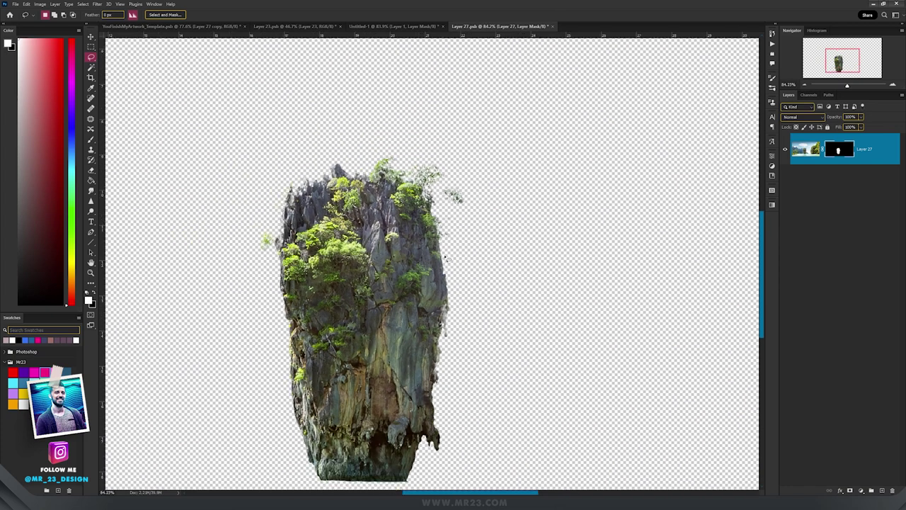
{"action": "scroll", "coordinate": [443, 257], "scroll_direction": "down", "scroll_amount": 2}
{"action": "left_click_drag", "start_coordinate": [439, 262], "coordinate": [448, 205]}
Bring the masked tree-covered rock into Untitled-1 and place it over the upside-down peak.
{"action": "key", "text": "v"}
{"action": "left_click_drag", "start_coordinate": [397, 218], "coordinate": [451, 147]}
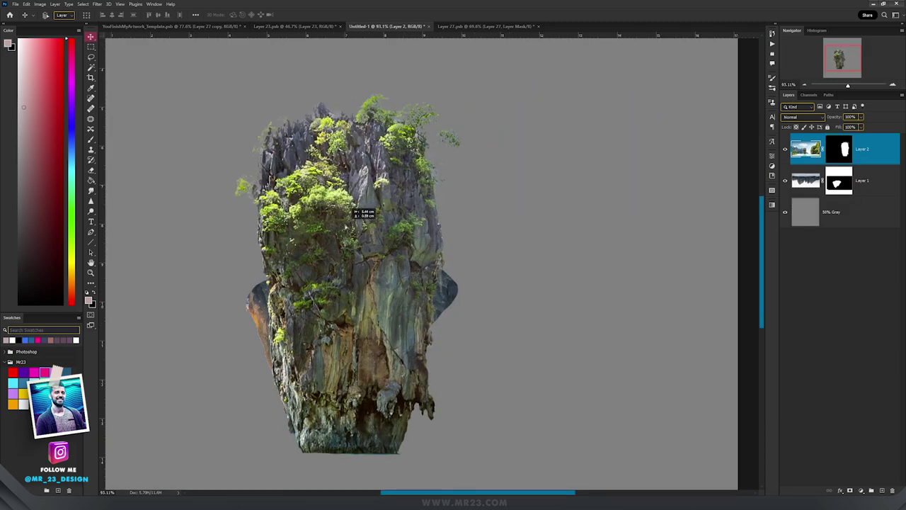
{"action": "left_click_drag", "start_coordinate": [356, 212], "coordinate": [344, 236]}
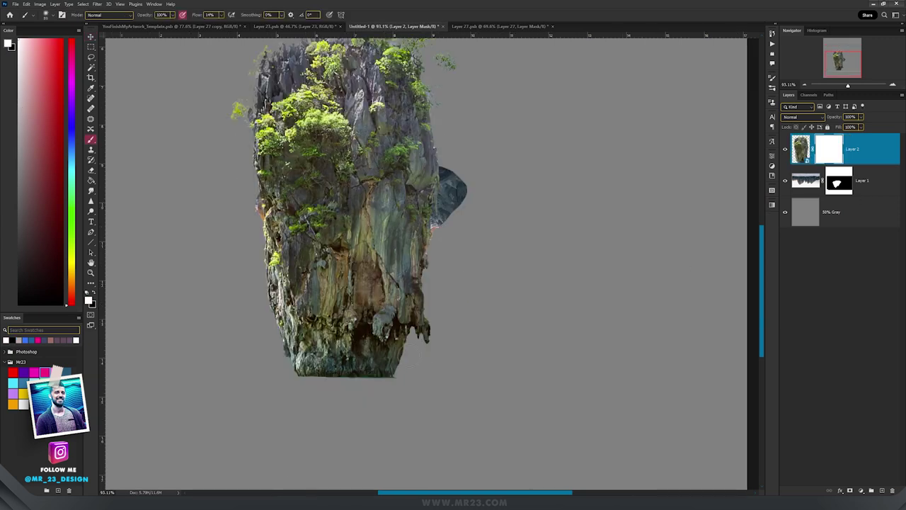
Paint black on Layer 2's mask with an MR23 brush to blend the rock's base into the upside-down peak.
{"action": "right_click", "coordinate": [380, 380]}
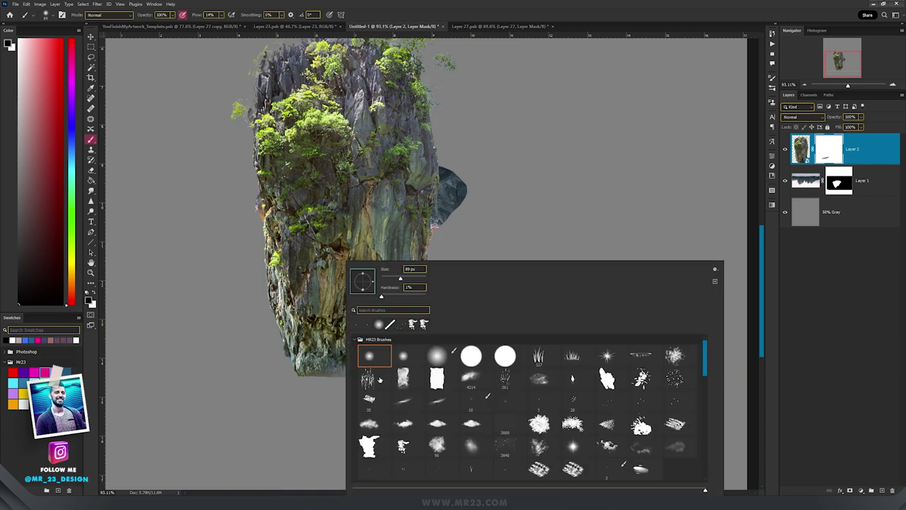
{"action": "double_click", "coordinate": [437, 379]}
{"action": "right_click", "coordinate": [342, 354]}
{"action": "double_click", "coordinate": [503, 354]}
{"action": "right_click", "coordinate": [358, 368], "text": "alt"}
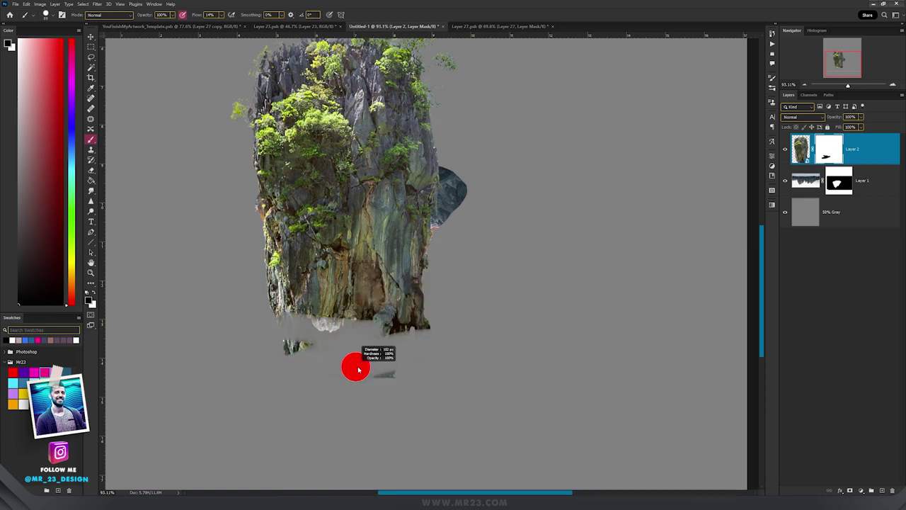
{"action": "mouse_move", "coordinate": [396, 334]}
{"action": "left_mouse_down"}
{"action": "mouse_move", "coordinate": [305, 320]}
{"action": "mouse_move", "coordinate": [441, 269]}
{"action": "left_mouse_up"}
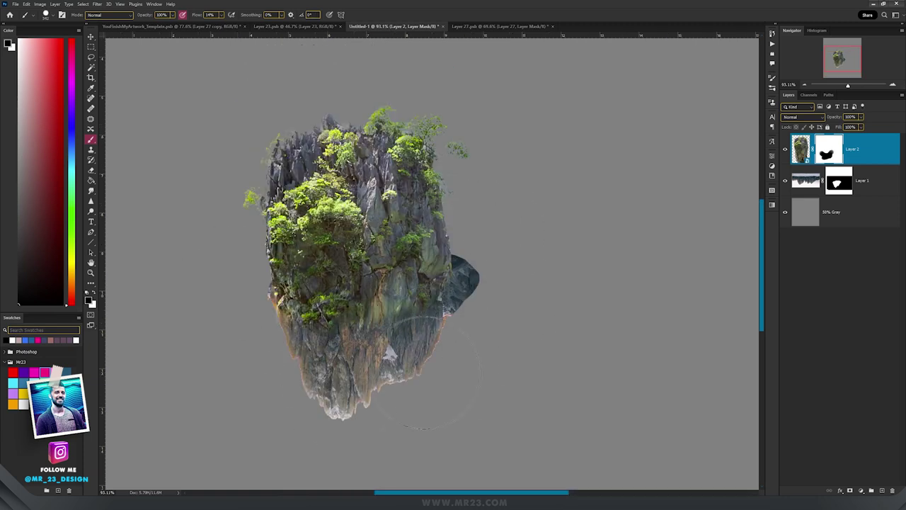
Paint out the dark bulge protruding from the island's side on Layer 1's mask.
{"action": "key", "text": "v"}
{"action": "left_click", "coordinate": [839, 183]}
{"action": "key", "text": "b"}
{"action": "left_click_drag", "start_coordinate": [458, 240], "coordinate": [460, 319]}
{"action": "scroll", "coordinate": [465, 259], "scroll_direction": "up", "scroll_amount": 1}
{"action": "key", "text": "v"}
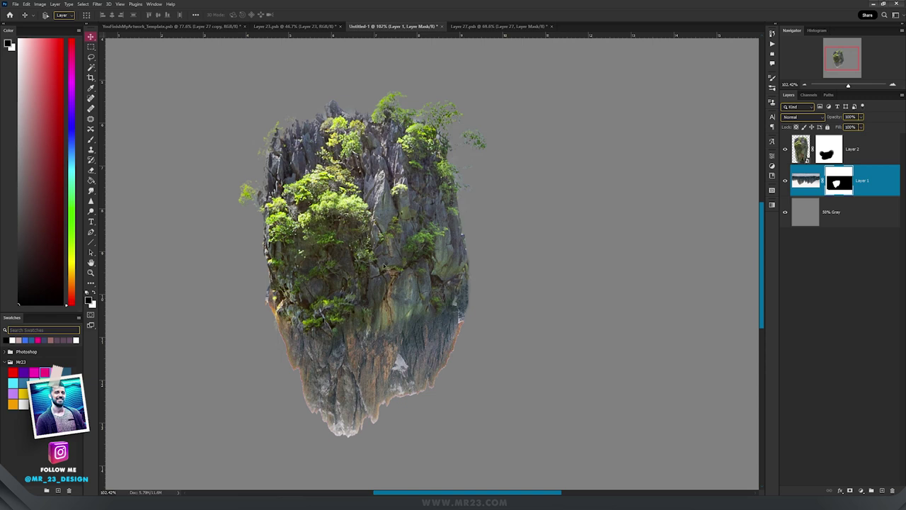
Duplicate the Layer 2 rock, flip the copy horizontally and position it overlapping the original.
{"action": "left_click", "coordinate": [442, 139], "text": "ctrl"}
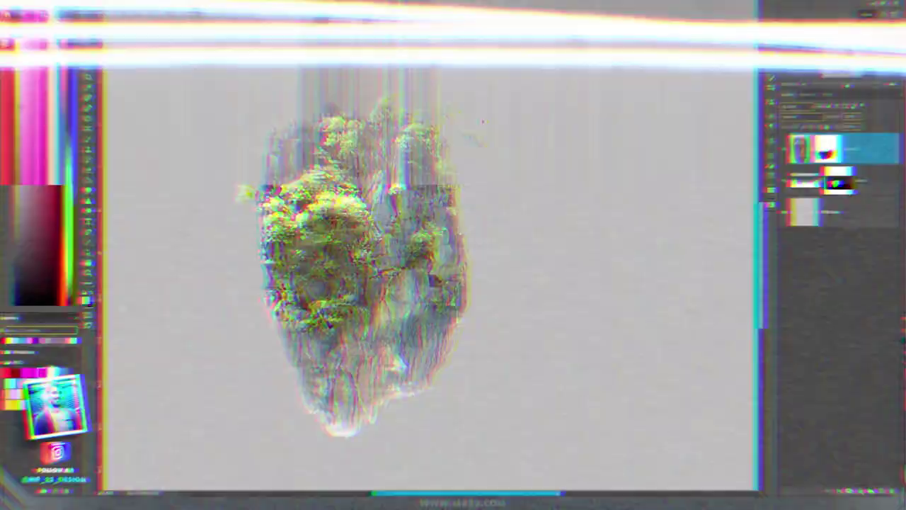
{"action": "scroll", "coordinate": [366, 179], "scroll_direction": "up", "scroll_amount": 5}
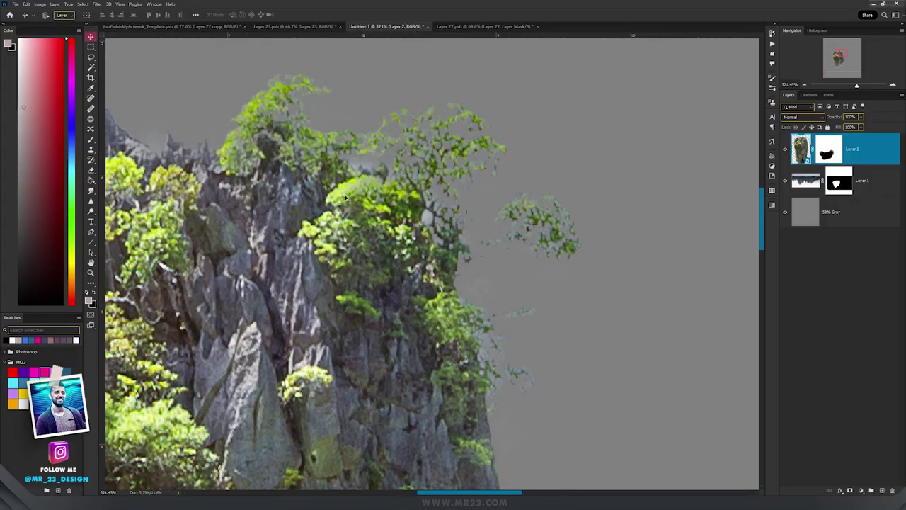
{"action": "scroll", "coordinate": [356, 198], "scroll_direction": "down", "scroll_amount": 5}
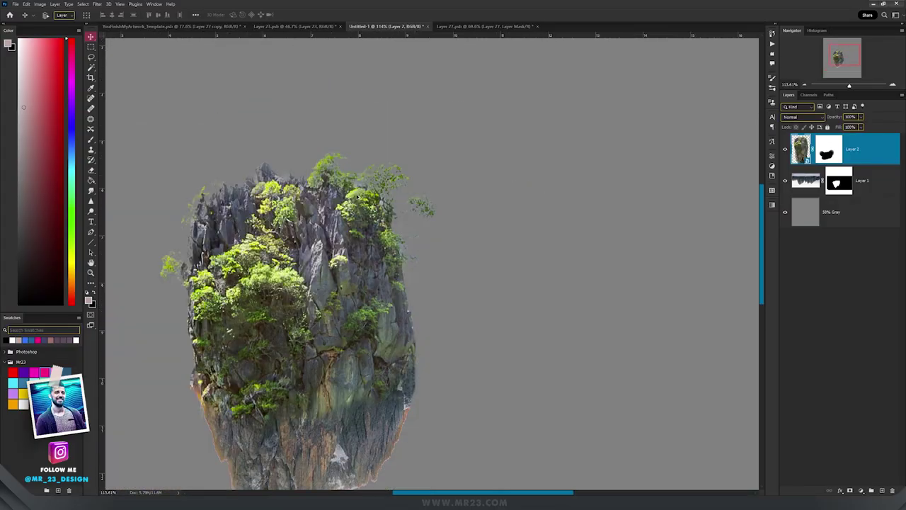
{"action": "left_click_drag", "start_coordinate": [366, 225], "coordinate": [283, 309]}
{"action": "key", "text": "ctrl+t"}
{"action": "right_click", "coordinate": [273, 306]}
{"action": "left_click", "coordinate": [297, 444]}
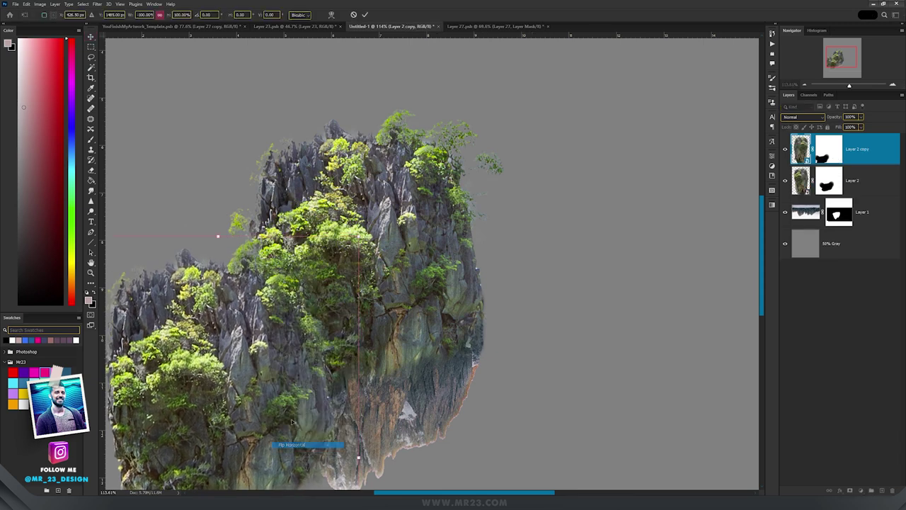
{"action": "key", "text": "Return"}
{"action": "left_click_drag", "start_coordinate": [258, 357], "coordinate": [428, 284]}
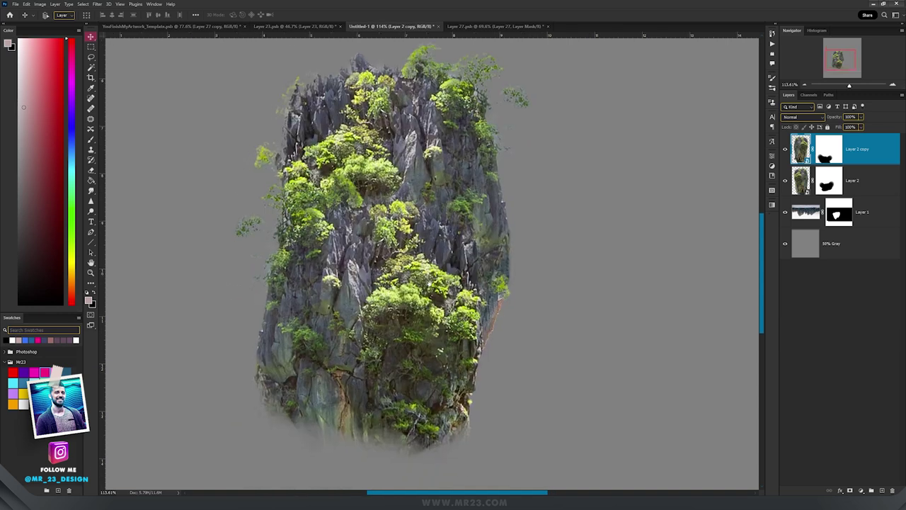
Brush on the Layer 2 copy's mask to blend the duplicated rock into the island.
{"action": "key", "text": "b"}
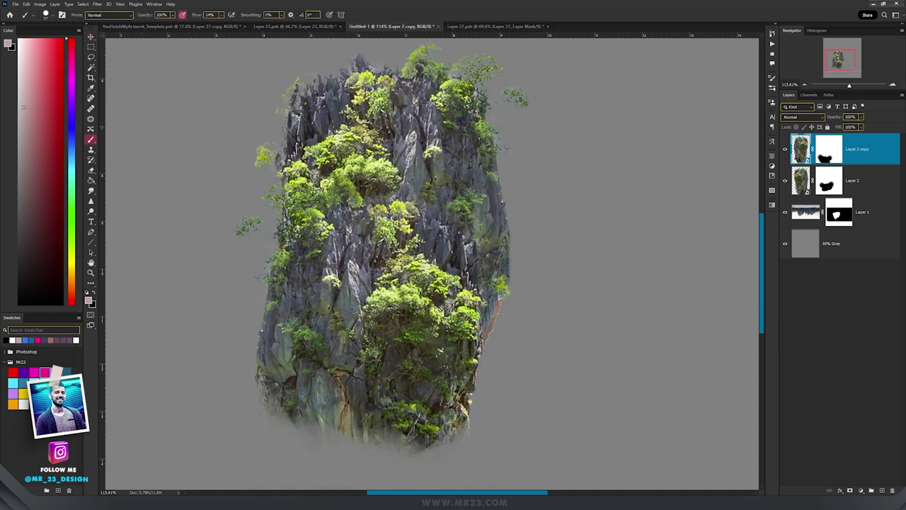
{"action": "left_click", "coordinate": [832, 154]}
{"action": "mouse_move", "coordinate": [512, 299]}
{"action": "left_mouse_down"}
{"action": "mouse_move", "coordinate": [525, 285]}
{"action": "mouse_move", "coordinate": [550, 289]}
{"action": "left_mouse_up"}
{"action": "mouse_move", "coordinate": [481, 414]}
{"action": "left_mouse_down"}
{"action": "mouse_move", "coordinate": [522, 391]}
{"action": "mouse_move", "coordinate": [396, 389]}
{"action": "mouse_move", "coordinate": [305, 354]}
{"action": "mouse_move", "coordinate": [301, 305]}
{"action": "mouse_move", "coordinate": [499, 287]}
{"action": "left_mouse_up"}
{"action": "scroll", "coordinate": [567, 258], "scroll_direction": "down", "scroll_amount": 3}
{"action": "scroll", "coordinate": [567, 258], "scroll_direction": "up", "scroll_amount": 1}
{"action": "scroll", "coordinate": [567, 258], "scroll_direction": "down", "scroll_amount": 4}
{"action": "scroll", "coordinate": [567, 257], "scroll_direction": "up", "scroll_amount": 4}
{"action": "key", "text": "v"}
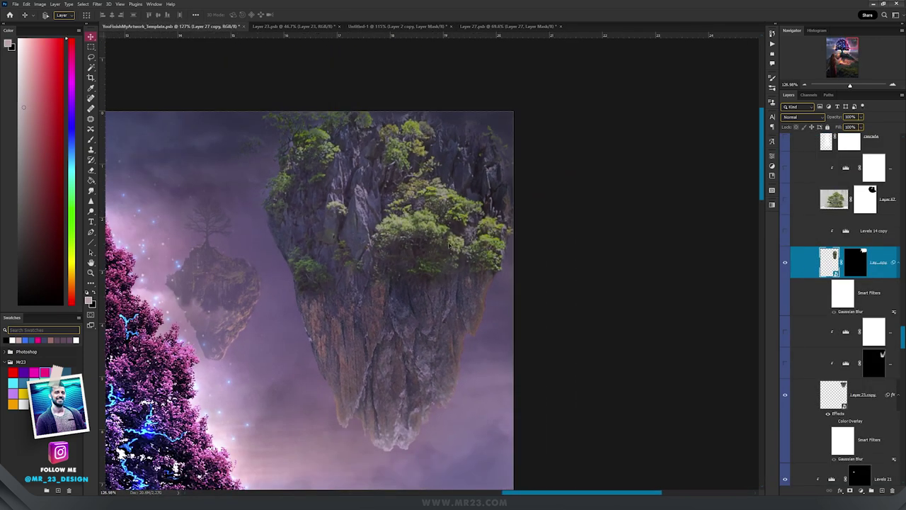
In YouFinishMyArtwork_Template.psb, move the Layer 27 copy rock off the large floating island, and undo the move.
{"action": "left_click_drag", "start_coordinate": [299, 247], "coordinate": [212, 257]}
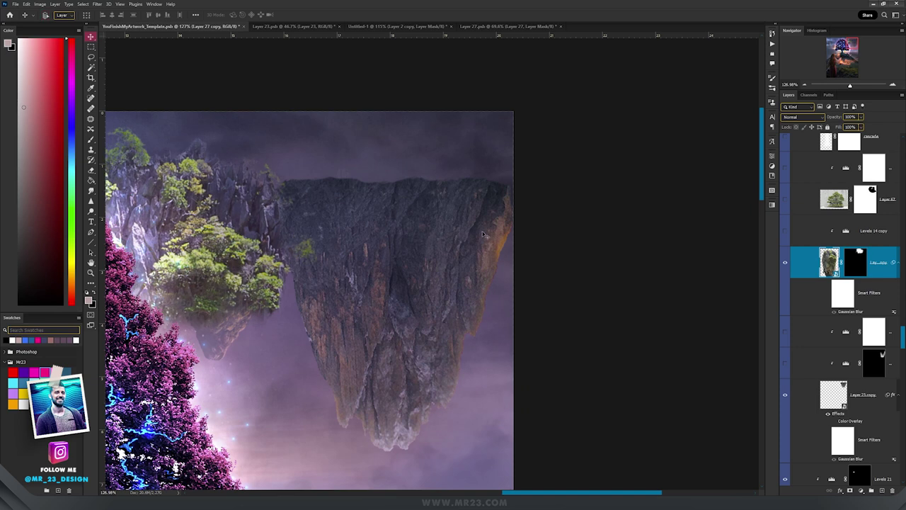
{"action": "key", "text": "ctrl+z"}
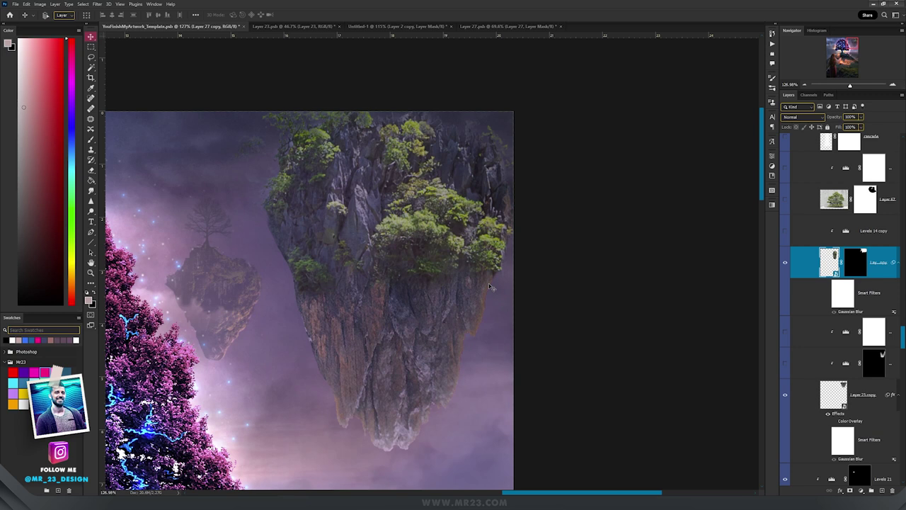
{"action": "scroll", "coordinate": [837, 415], "scroll_direction": "down", "scroll_amount": 2}
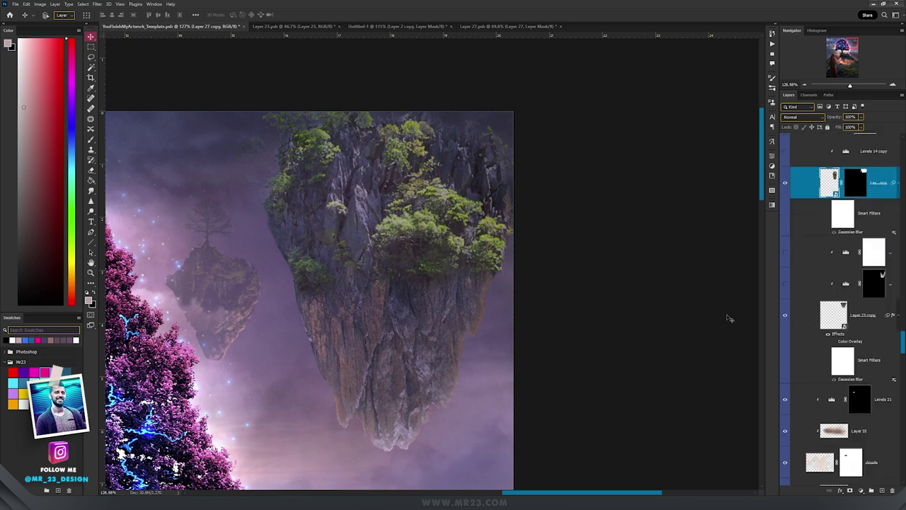
Check the Gaussian Blur radius on the Layer 23 copy and Layer 27 copy smart objects, leaving both filters as they are.
{"action": "left_click", "coordinate": [837, 380]}
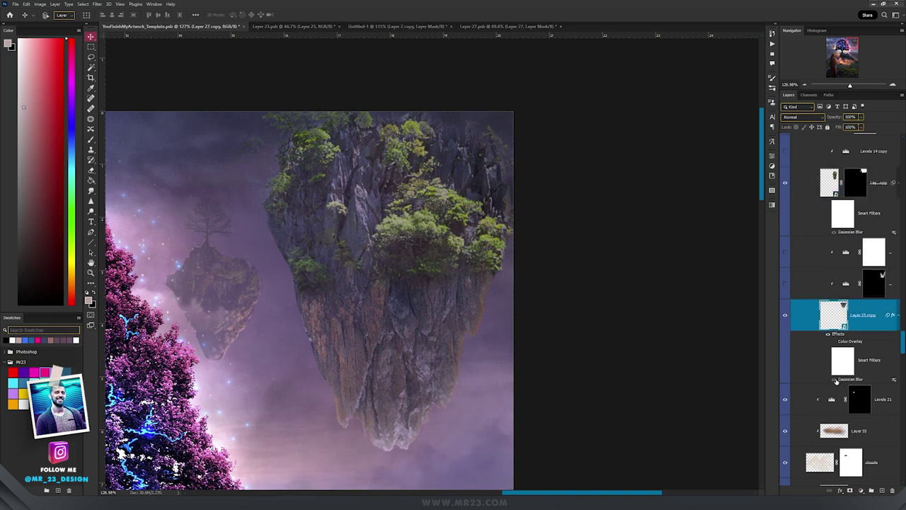
{"action": "double_click", "coordinate": [849, 379]}
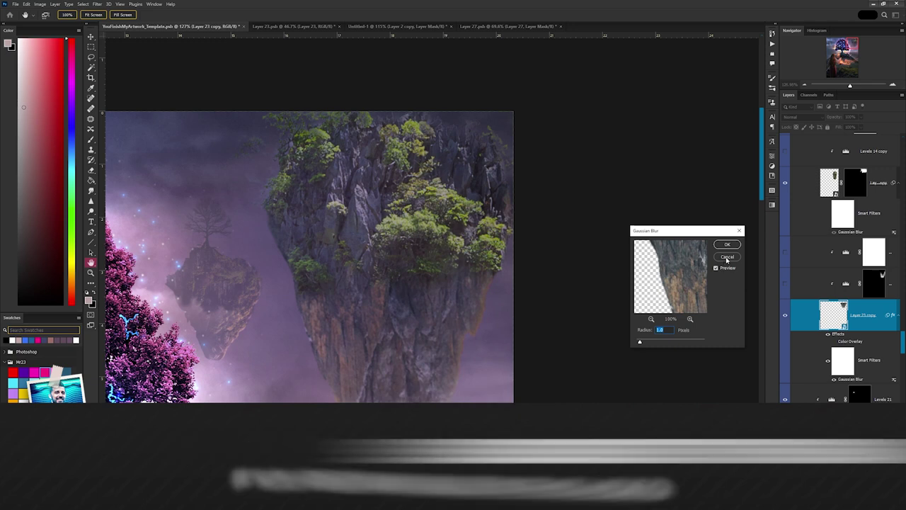
{"action": "left_click", "coordinate": [726, 257]}
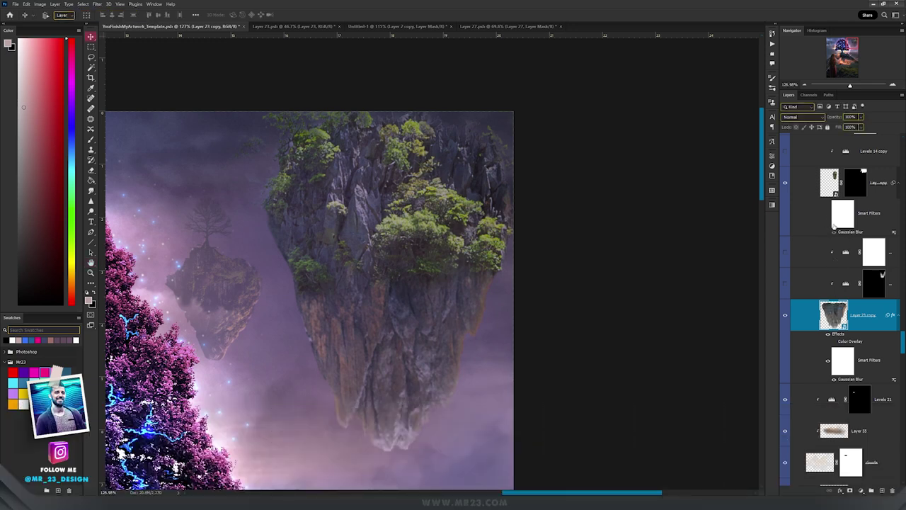
{"action": "left_click", "coordinate": [829, 215]}
{"action": "double_click", "coordinate": [846, 234]}
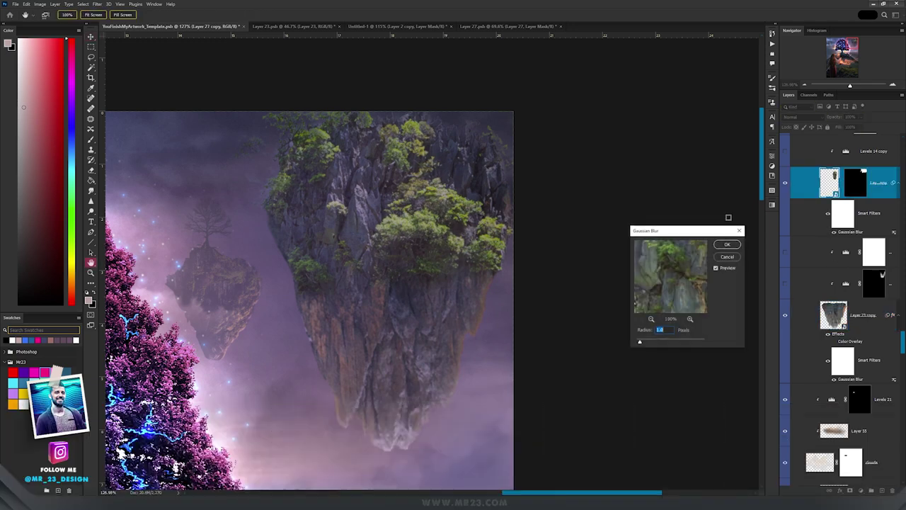
{"action": "left_click", "coordinate": [727, 257]}
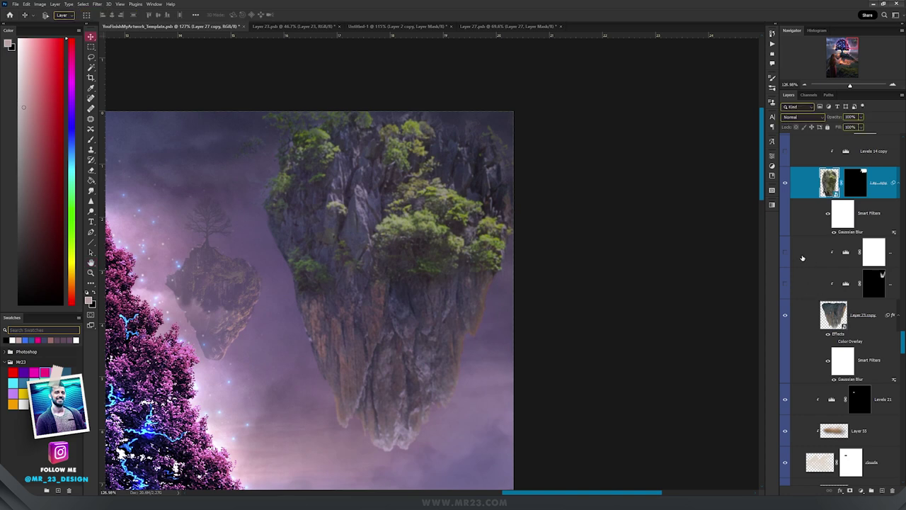
Turn on the clipped Levels adjustments above Layer 23 copy and Layer 27 copy, including Levels 14 copy, to darken the island.
{"action": "left_click", "coordinate": [785, 252]}
{"action": "scroll", "coordinate": [814, 248], "scroll_direction": "up", "scroll_amount": 1}
{"action": "left_click", "coordinate": [785, 196]}
{"action": "scroll", "coordinate": [807, 248], "scroll_direction": "up", "scroll_amount": 3}
Show the Layer 67 tree, check it with its mask disabled, re-enable the mask and turn on its clipped Levels adjustment.
{"action": "left_click", "coordinate": [823, 303]}
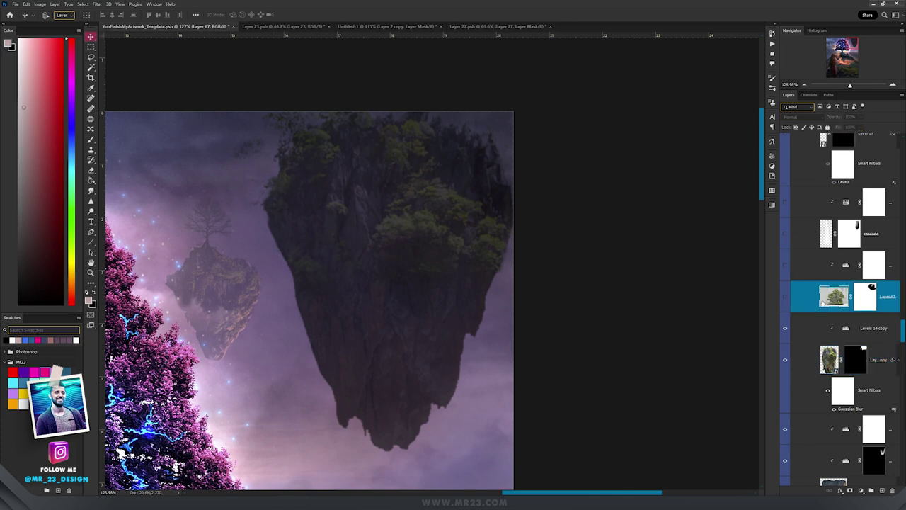
{"action": "left_click", "coordinate": [864, 298], "text": "shift"}
{"action": "left_click", "coordinate": [785, 296]}
{"action": "left_click", "coordinate": [786, 297]}
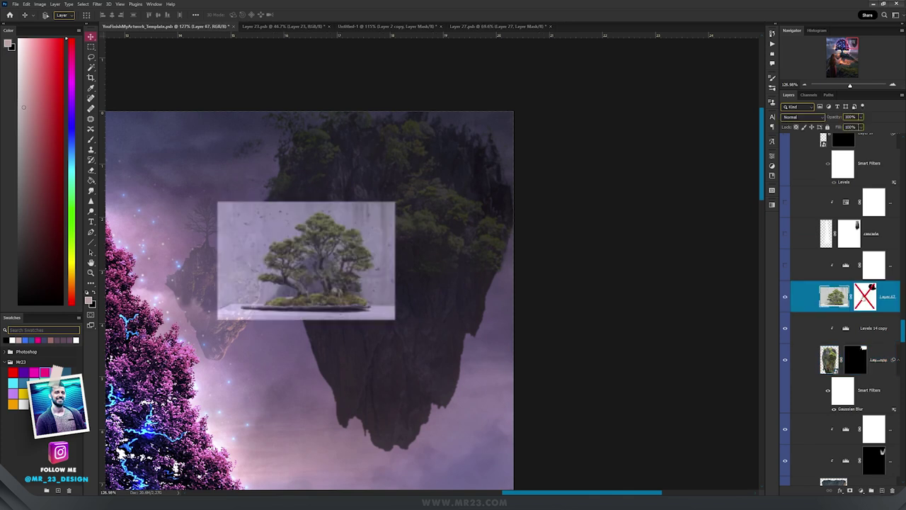
{"action": "left_click", "coordinate": [861, 297]}
{"action": "left_click", "coordinate": [862, 296], "text": "shift"}
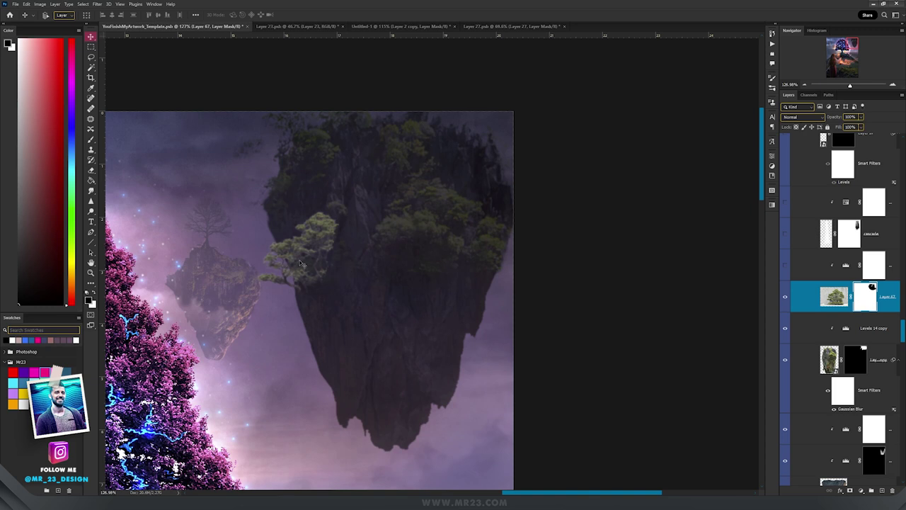
{"action": "mouse_move", "coordinate": [336, 248]}
{"action": "left_mouse_down"}
{"action": "mouse_move", "coordinate": [308, 249]}
{"action": "mouse_move", "coordinate": [347, 251]}
{"action": "left_mouse_up"}
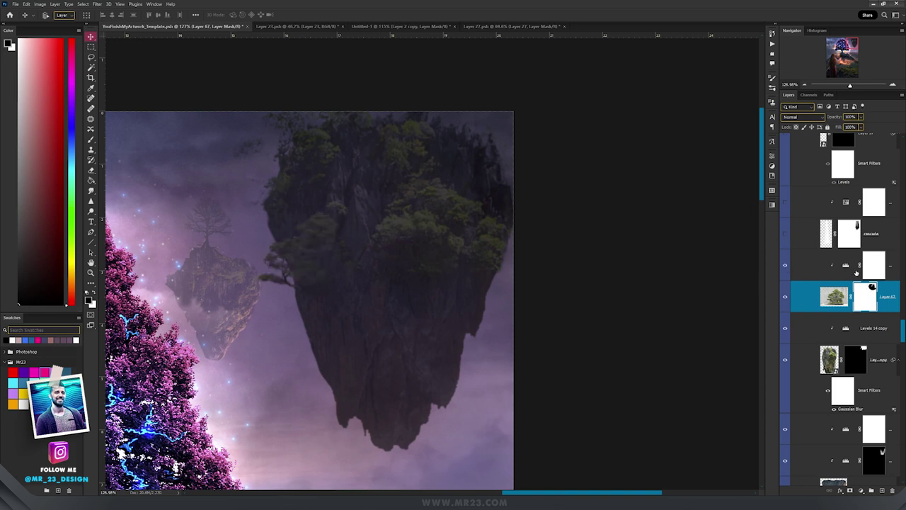
{"action": "left_click", "coordinate": [844, 267]}
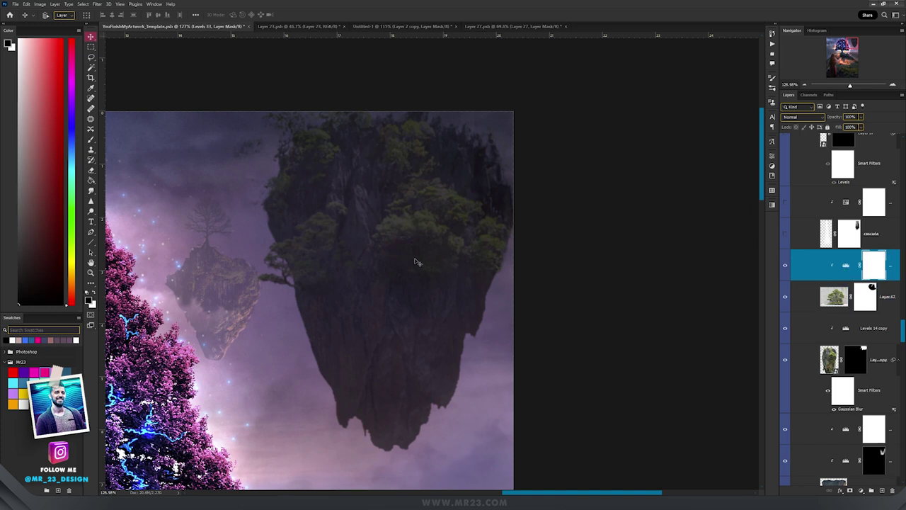
Show the cascade waterfall layer on the large floating island, and undo a trial move of it.
{"action": "scroll", "coordinate": [841, 273], "scroll_direction": "up", "scroll_amount": 3}
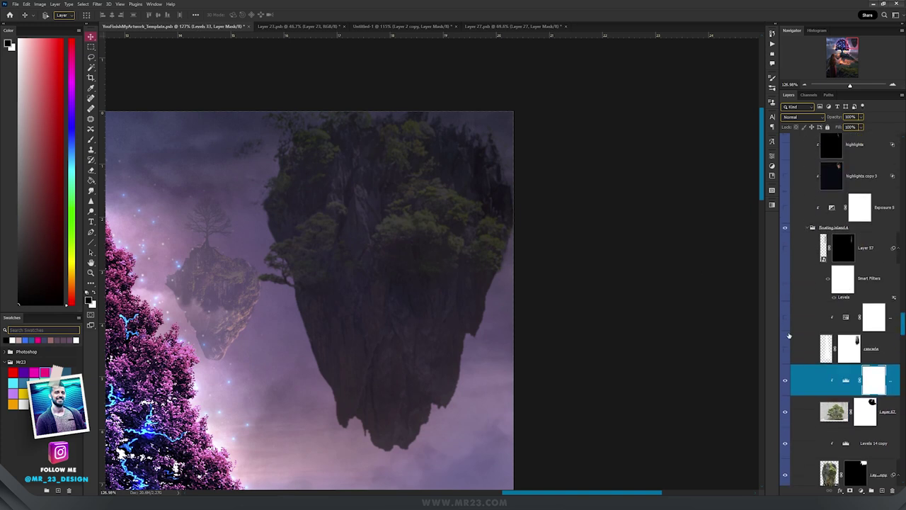
{"action": "left_click", "coordinate": [785, 348]}
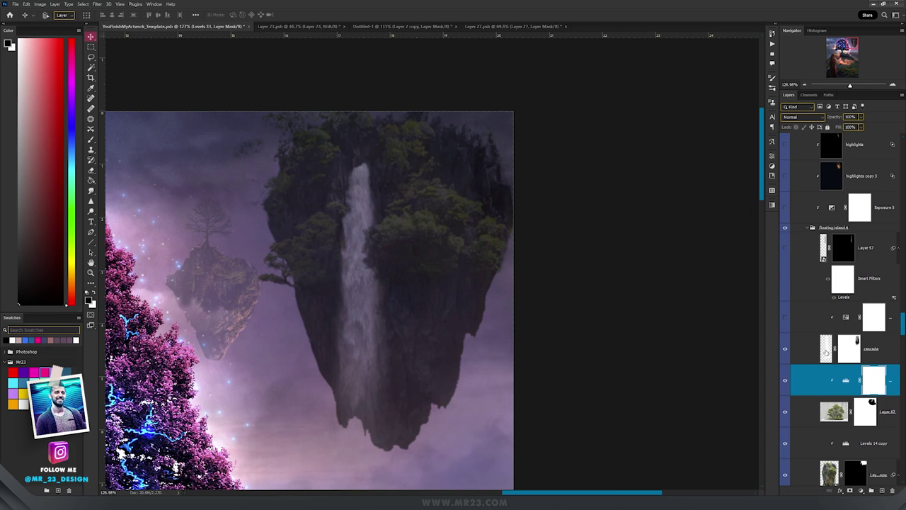
{"action": "left_click", "coordinate": [825, 352]}
{"action": "mouse_move", "coordinate": [382, 240]}
{"action": "left_mouse_down"}
{"action": "mouse_move", "coordinate": [362, 236]}
{"action": "mouse_move", "coordinate": [389, 238]}
{"action": "left_mouse_up"}
{"action": "key", "text": "ctrl+z"}
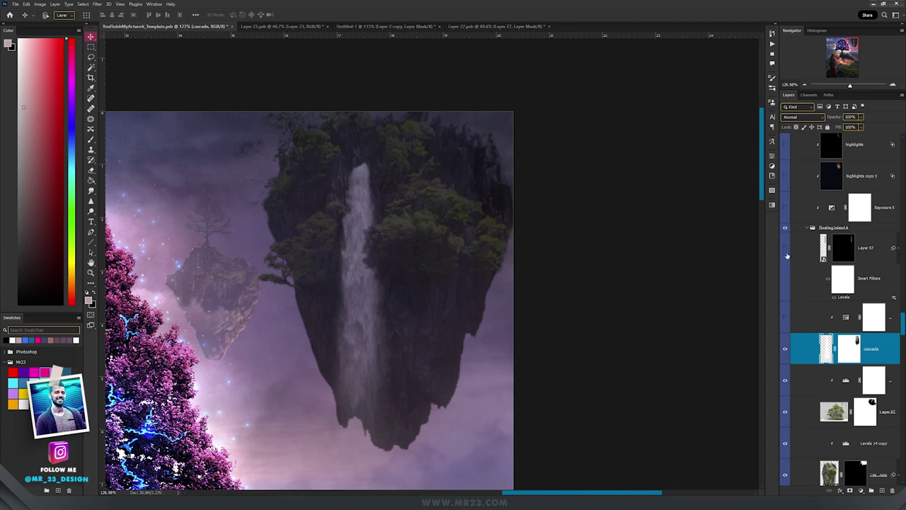
Show the Layer 57 waterfall and the Hue/Saturation adjustment clipped to the cascade layer, and open that adjustment's settings.
{"action": "left_click", "coordinate": [785, 248]}
{"action": "left_click", "coordinate": [825, 251]}
{"action": "mouse_move", "coordinate": [478, 314]}
{"action": "left_mouse_down"}
{"action": "mouse_move", "coordinate": [435, 291]}
{"action": "mouse_move", "coordinate": [358, 286]}
{"action": "mouse_move", "coordinate": [423, 289]}
{"action": "left_mouse_up"}
{"action": "scroll", "coordinate": [388, 306], "scroll_direction": "down", "scroll_amount": 3}
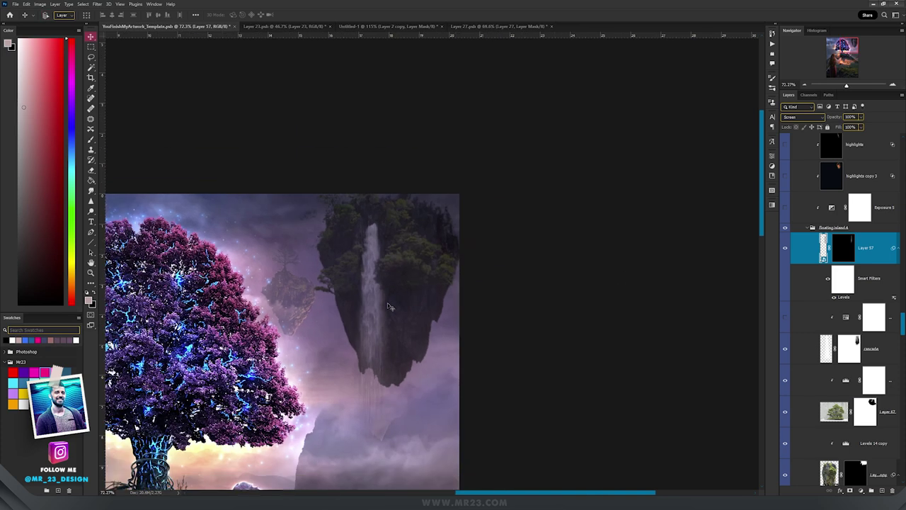
{"action": "scroll", "coordinate": [387, 309], "scroll_direction": "up", "scroll_amount": 3}
{"action": "double_click", "coordinate": [852, 320]}
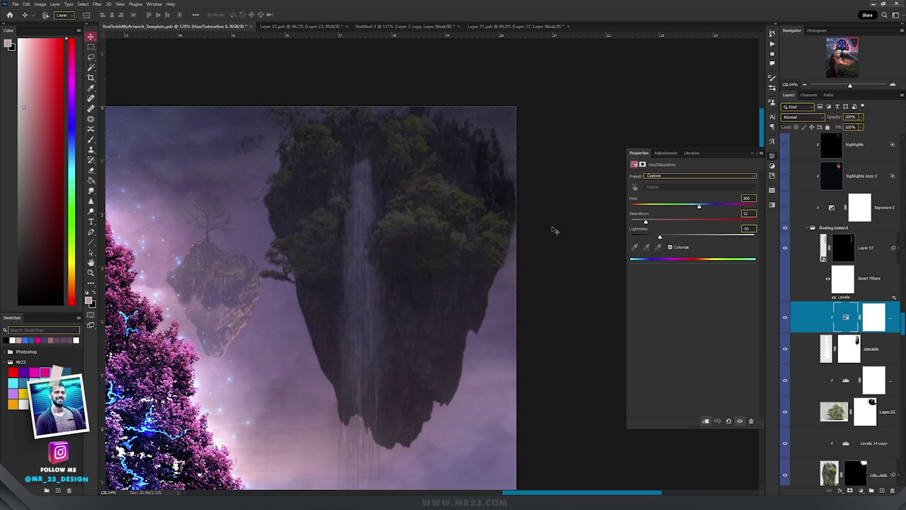
{"action": "scroll", "coordinate": [472, 232], "scroll_direction": "down", "scroll_amount": 3}
{"action": "scroll", "coordinate": [393, 230], "scroll_direction": "up", "scroll_amount": 3}
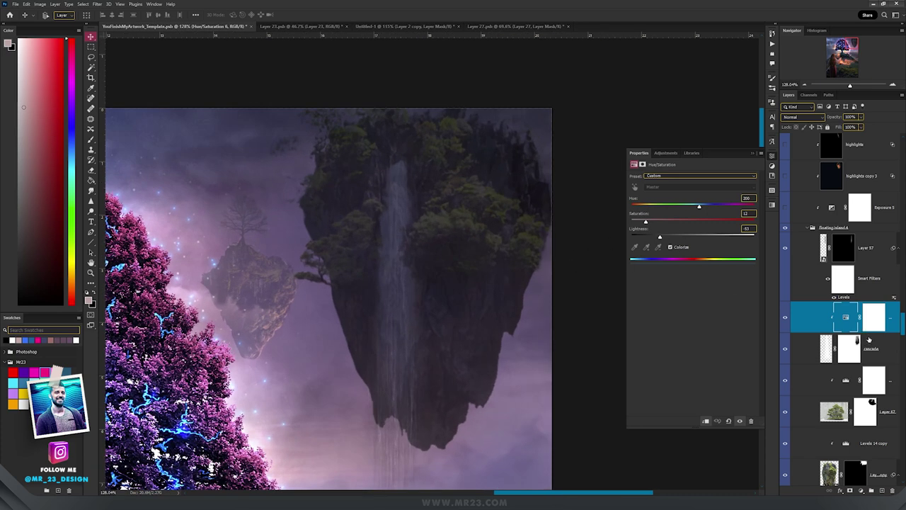
Turn on the Exposure 5 adjustment above the floating island 4 group and compare the island with and without it.
{"action": "scroll", "coordinate": [870, 332], "scroll_direction": "up", "scroll_amount": 1}
{"action": "scroll", "coordinate": [843, 336], "scroll_direction": "up", "scroll_amount": 1}
{"action": "left_click", "coordinate": [832, 296]}
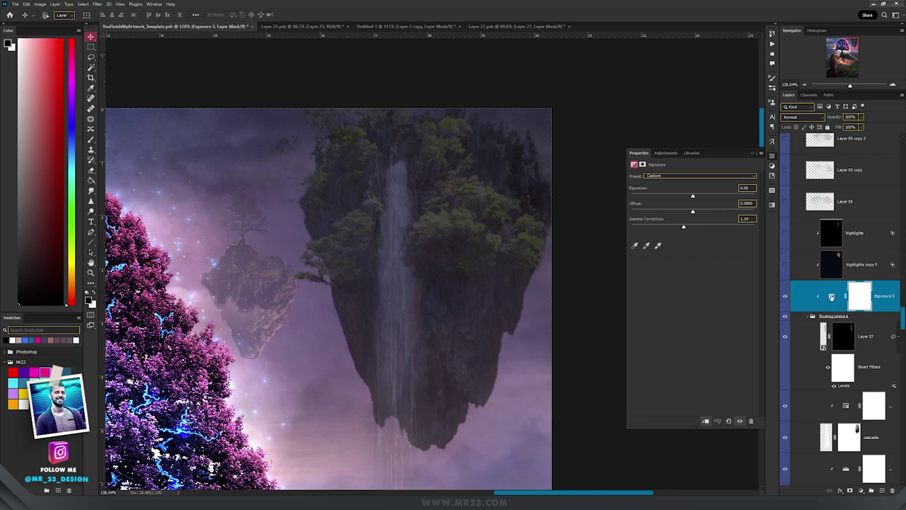
{"action": "left_click", "coordinate": [783, 297]}
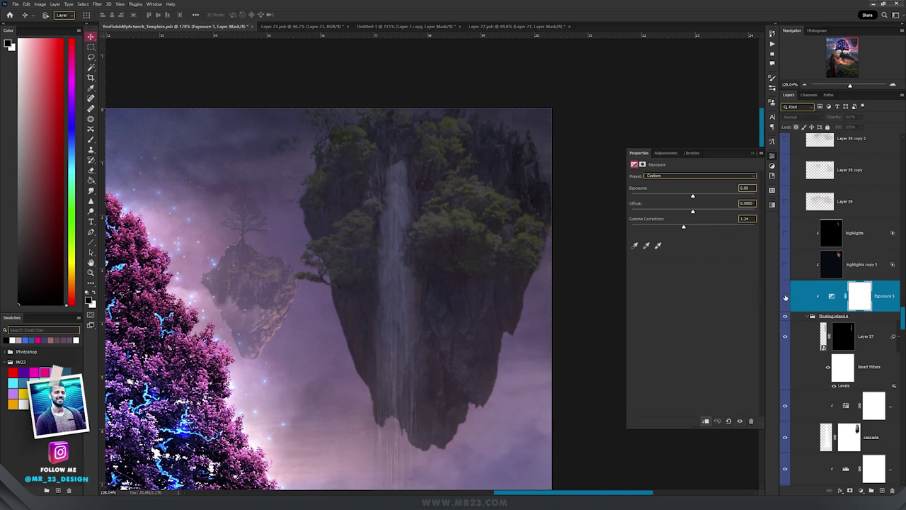
{"action": "left_click", "coordinate": [783, 297]}
Show the highlights copy 3 and highlights layers over the island and check the lighting from far and near.
{"action": "scroll", "coordinate": [868, 306], "scroll_direction": "up", "scroll_amount": 1}
{"action": "scroll", "coordinate": [849, 311], "scroll_direction": "up", "scroll_amount": 1}
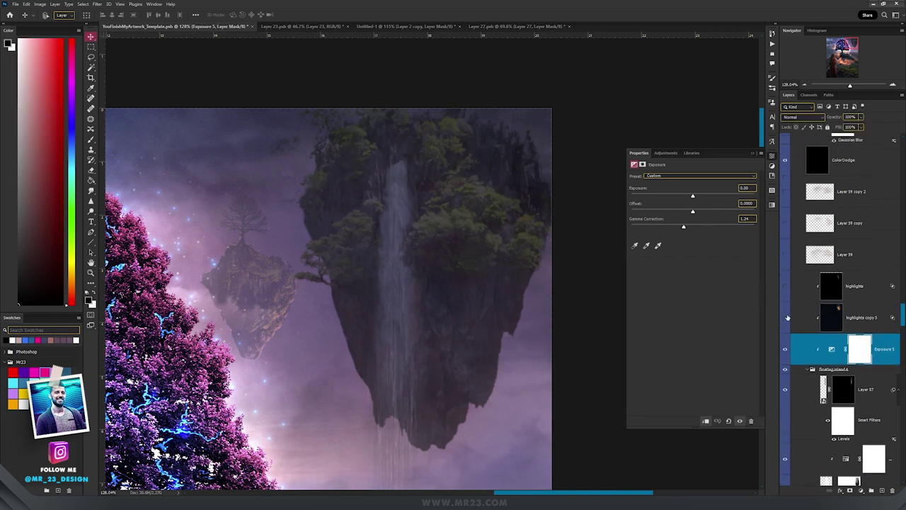
{"action": "left_click", "coordinate": [785, 319]}
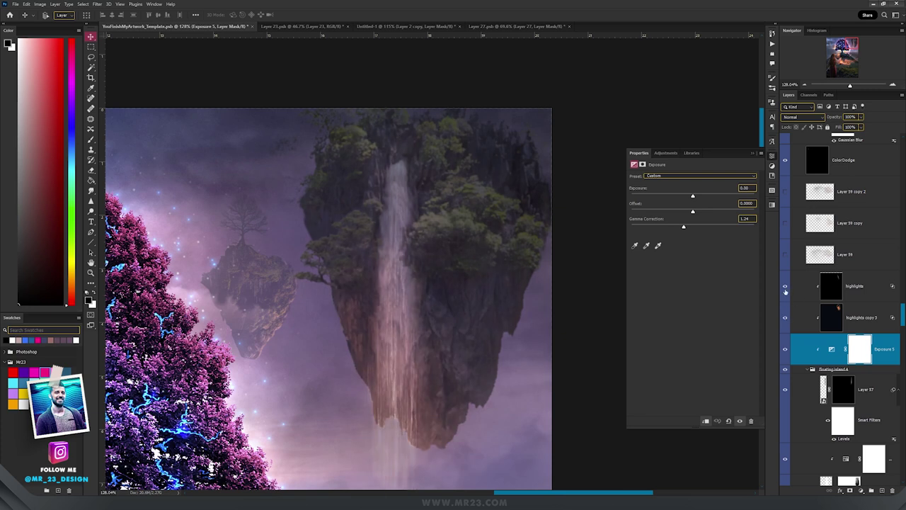
{"action": "scroll", "coordinate": [453, 317], "scroll_direction": "down", "scroll_amount": 6}
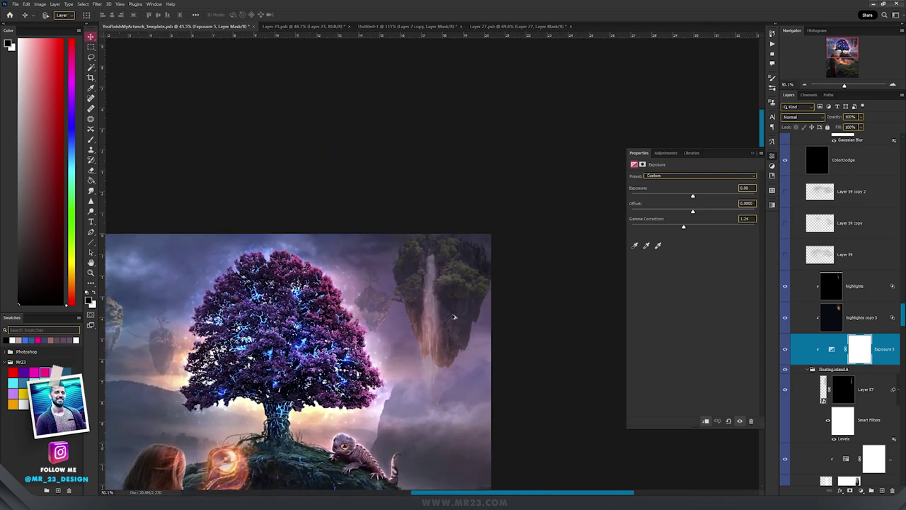
{"action": "scroll", "coordinate": [453, 316], "scroll_direction": "up", "scroll_amount": 4}
{"action": "scroll", "coordinate": [495, 320], "scroll_direction": "down", "scroll_amount": 2}
{"action": "scroll", "coordinate": [527, 325], "scroll_direction": "up", "scroll_amount": 2}
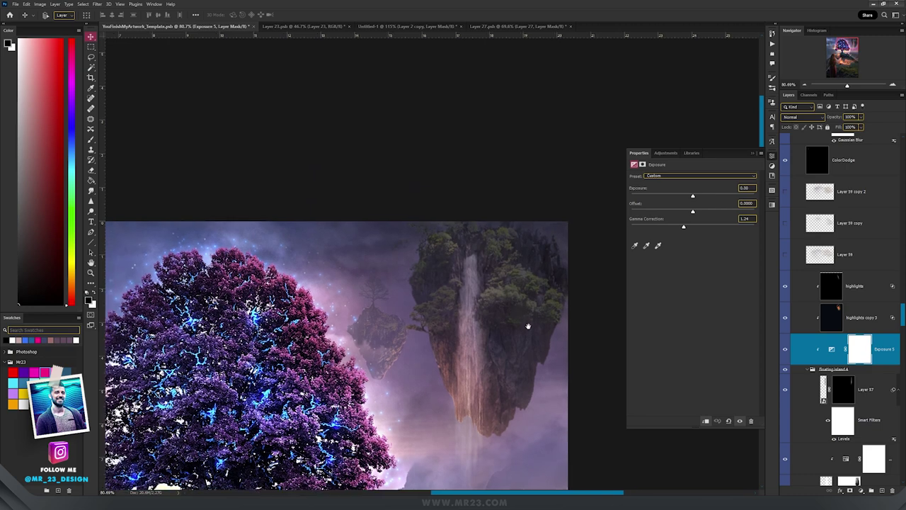
{"action": "scroll", "coordinate": [528, 325], "scroll_direction": "up", "scroll_amount": 4}
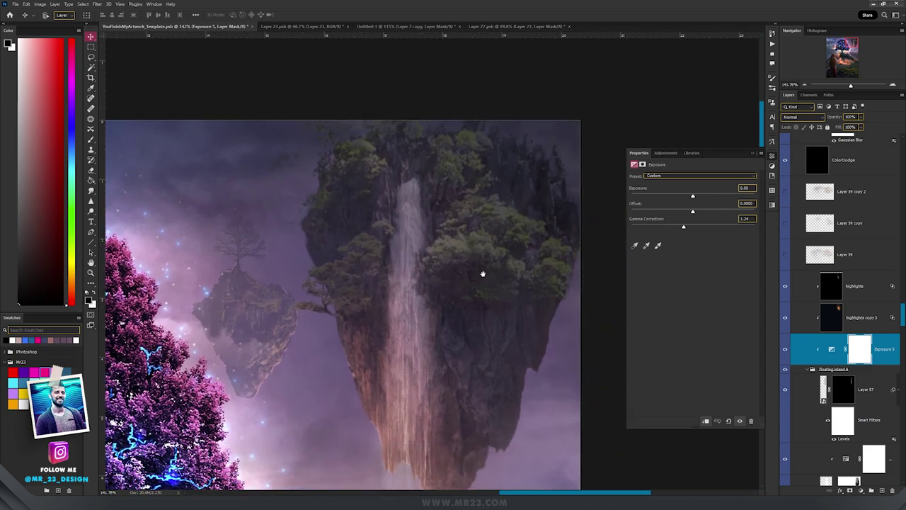
Show Layer 59, Layer 59 copy and Layer 59 copy 2 to lay fog over the island's upper part.
{"action": "left_click", "coordinate": [784, 255]}
{"action": "left_click", "coordinate": [793, 256]}
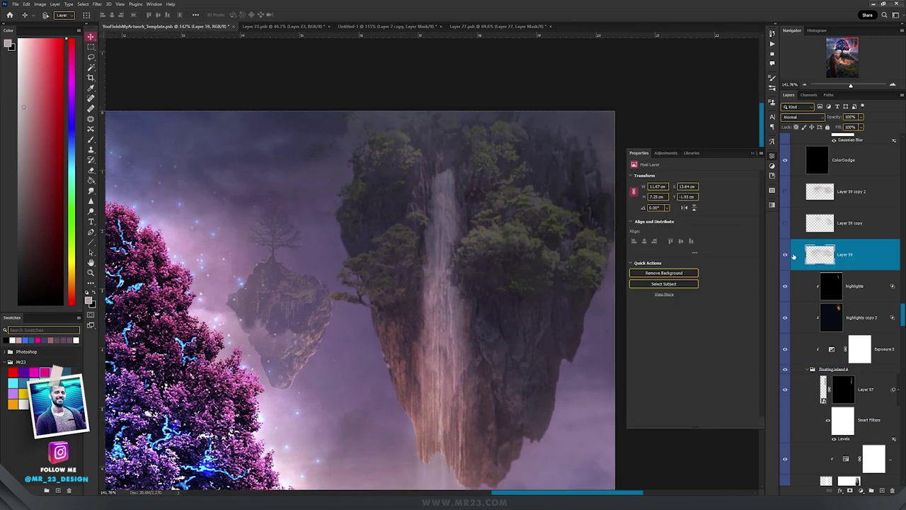
{"action": "scroll", "coordinate": [430, 306], "scroll_direction": "down", "scroll_amount": 6}
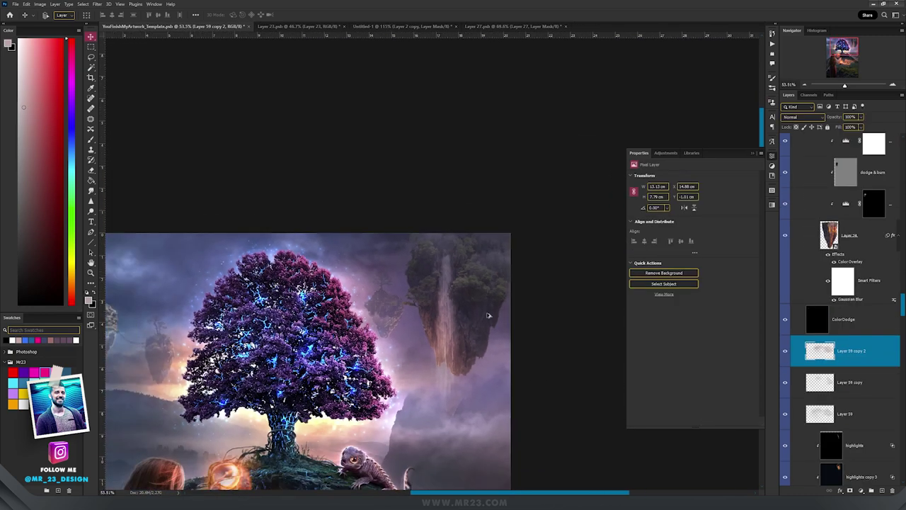
{"action": "scroll", "coordinate": [488, 315], "scroll_direction": "up", "scroll_amount": 4}
{"action": "scroll", "coordinate": [476, 300], "scroll_direction": "down", "scroll_amount": 1}
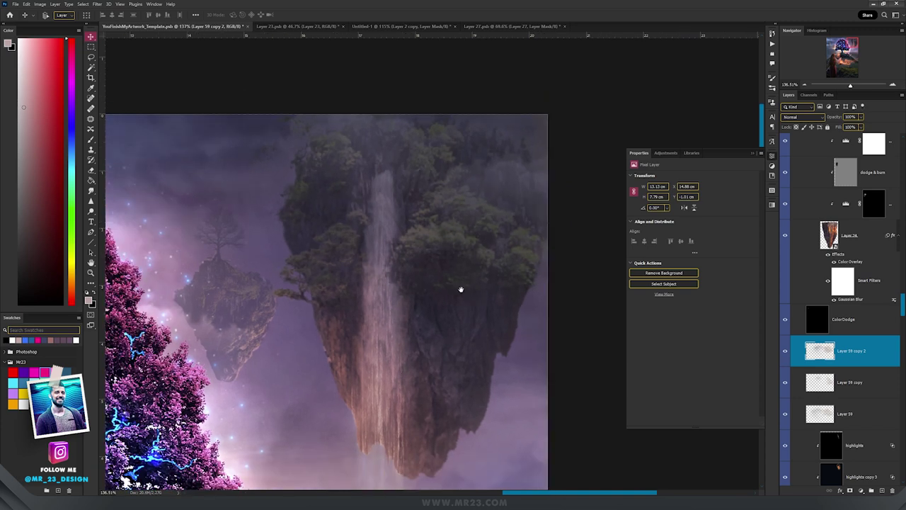
Examine the small floating islands beside the glowing tree and the rope bridge connecting them up close.
{"action": "scroll", "coordinate": [460, 288], "scroll_direction": "up", "scroll_amount": 3}
{"action": "scroll", "coordinate": [350, 200], "scroll_direction": "up", "scroll_amount": 2}
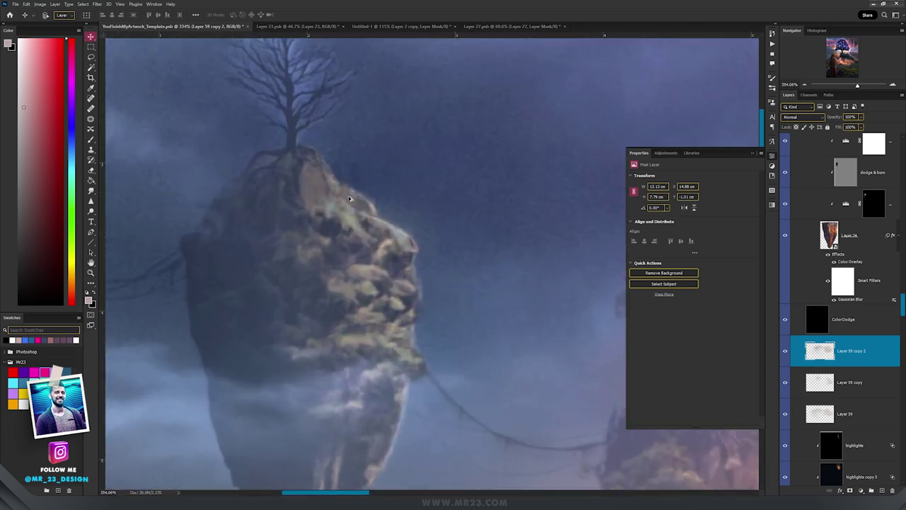
{"action": "left_click_drag", "start_coordinate": [350, 210], "coordinate": [317, 169]}
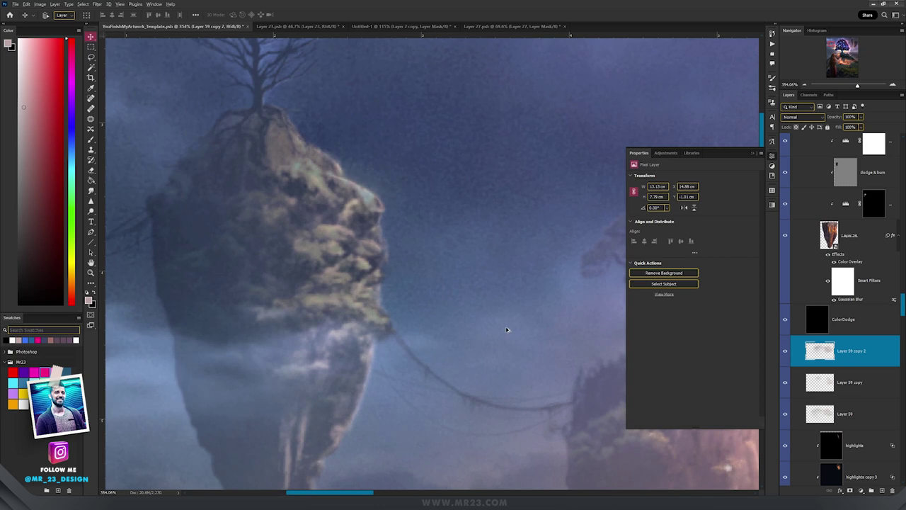
{"action": "scroll", "coordinate": [507, 328], "scroll_direction": "up", "scroll_amount": 1}
{"action": "left_click_drag", "start_coordinate": [507, 328], "coordinate": [361, 139]}
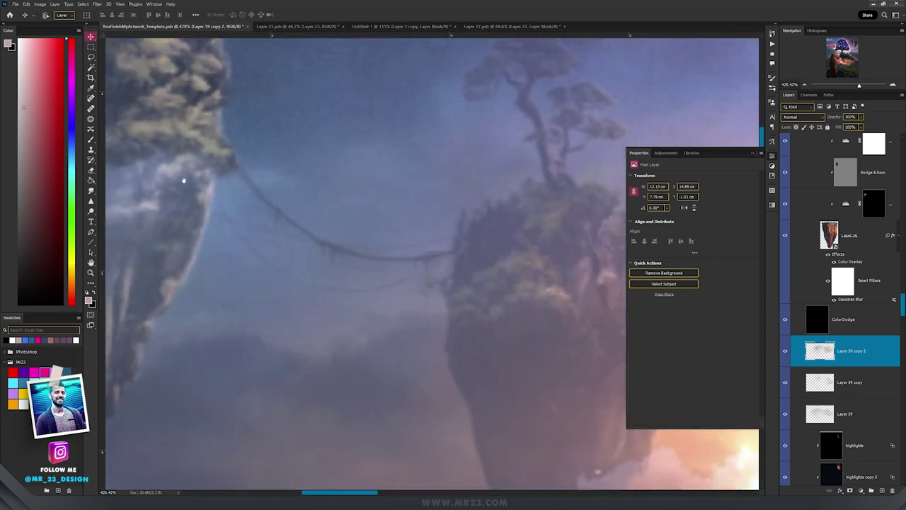
{"action": "left_click_drag", "start_coordinate": [184, 180], "coordinate": [267, 325]}
{"action": "left_click_drag", "start_coordinate": [588, 248], "coordinate": [164, 182]}
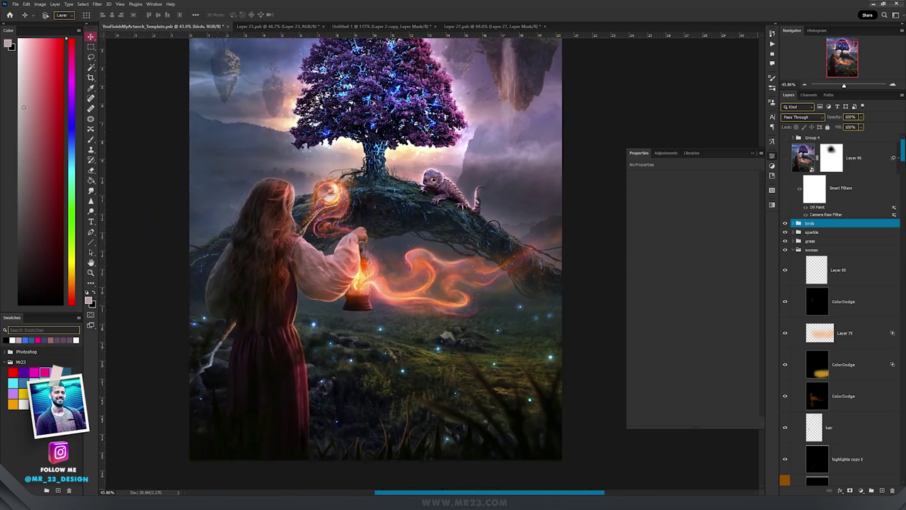
Stamp all visible layers into a new layer above the birds group and convert it to a smart object.
{"action": "scroll", "coordinate": [375, 104], "scroll_direction": "down", "scroll_amount": 1}
{"action": "left_click_drag", "start_coordinate": [399, 100], "coordinate": [391, 161]}
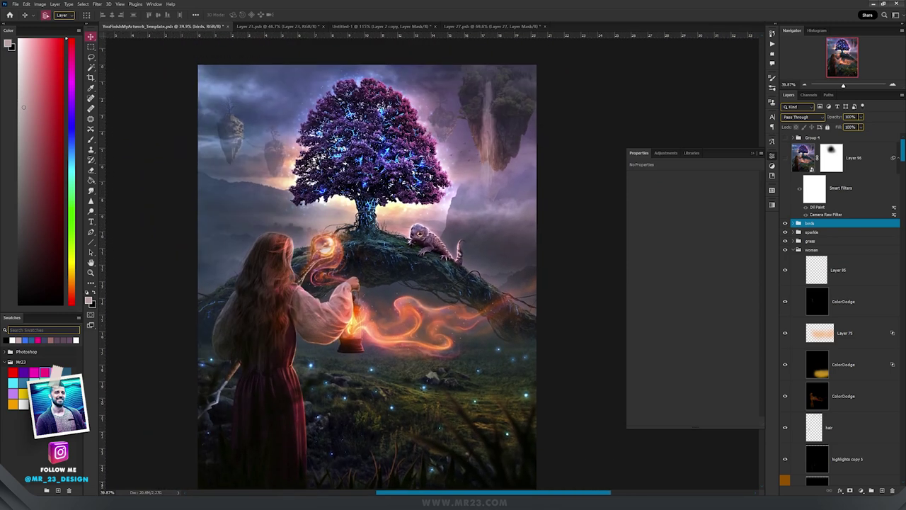
{"action": "left_click", "coordinate": [827, 228]}
{"action": "right_click", "coordinate": [858, 236]}
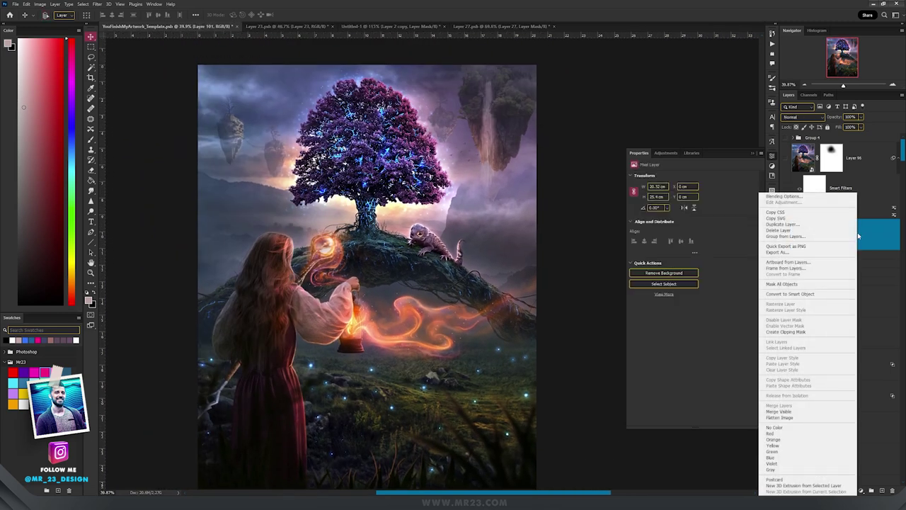
{"action": "left_click", "coordinate": [814, 294]}
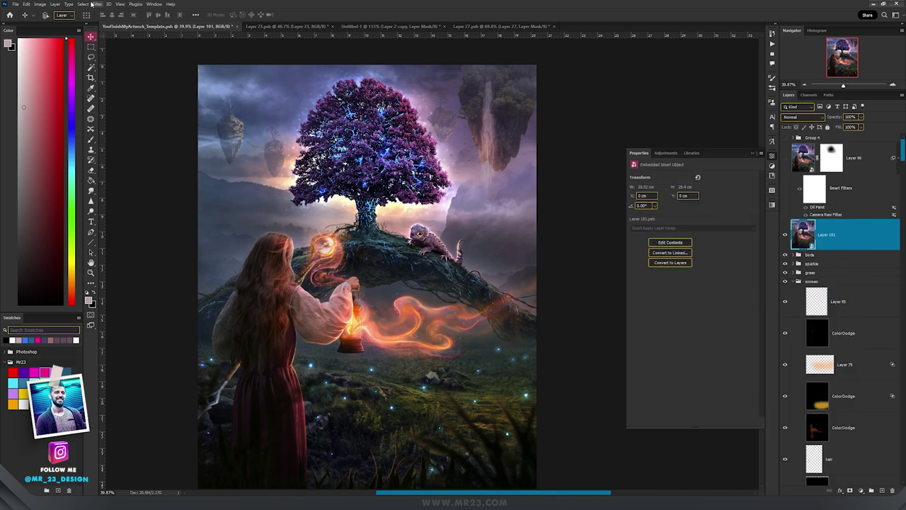
Open the Camera Raw filter and review its Detail and Effects settings.
{"action": "left_click", "coordinate": [97, 3]}
{"action": "left_click", "coordinate": [153, 58]}
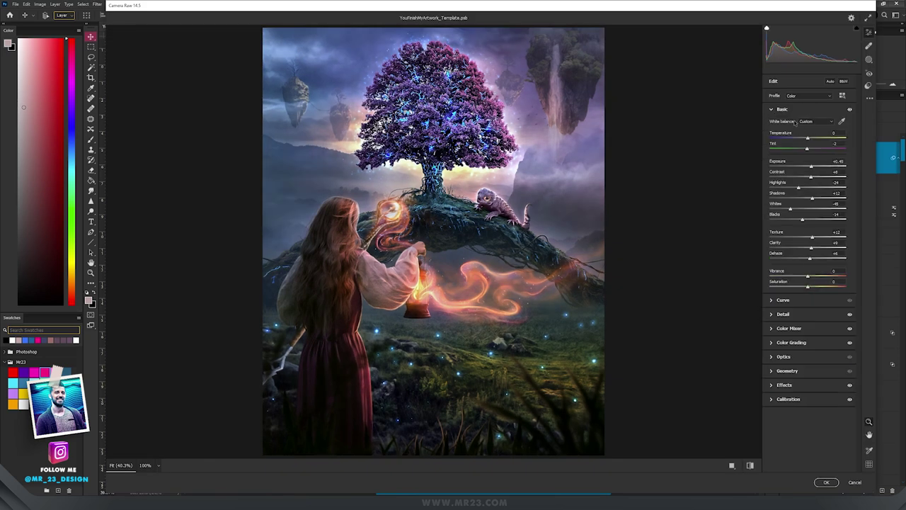
{"action": "left_click", "coordinate": [802, 313]}
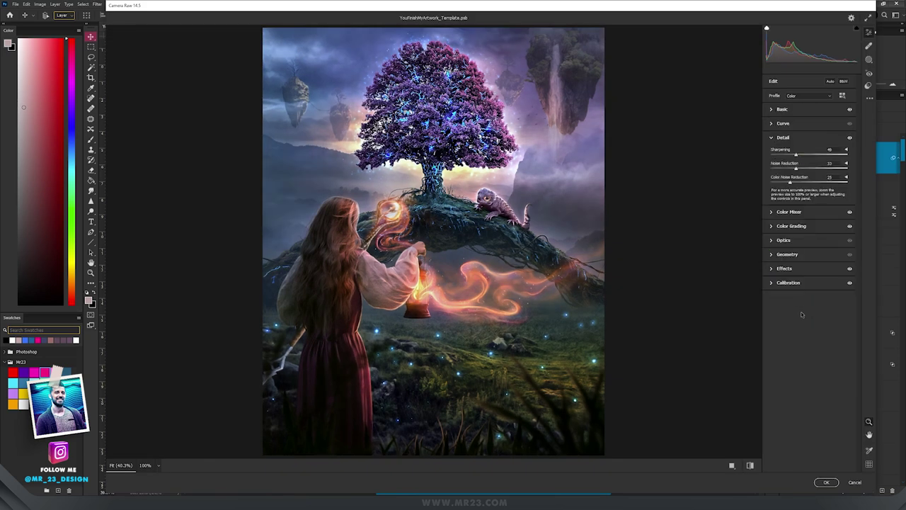
{"action": "left_click", "coordinate": [800, 269]}
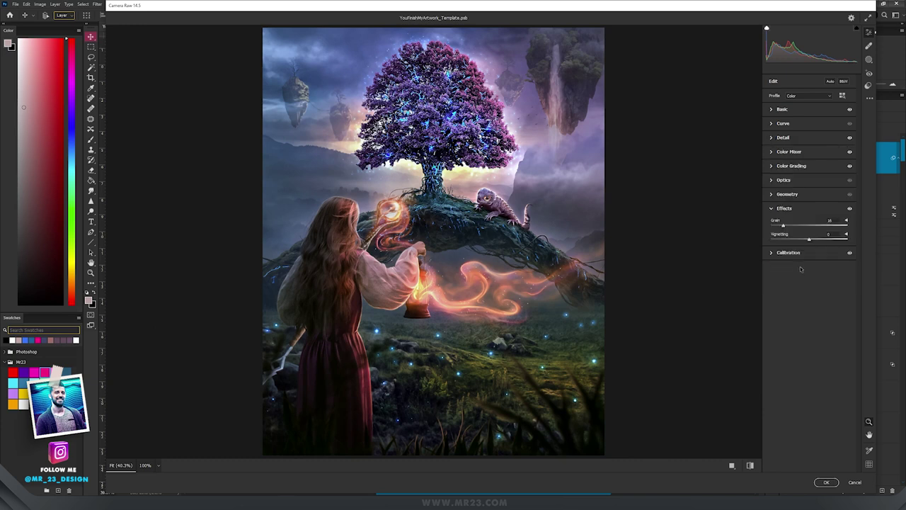
Examine the grain effect up close on the woman's sleeve, the lantern and the glowing tree roots.
{"action": "key", "text": "alt"}
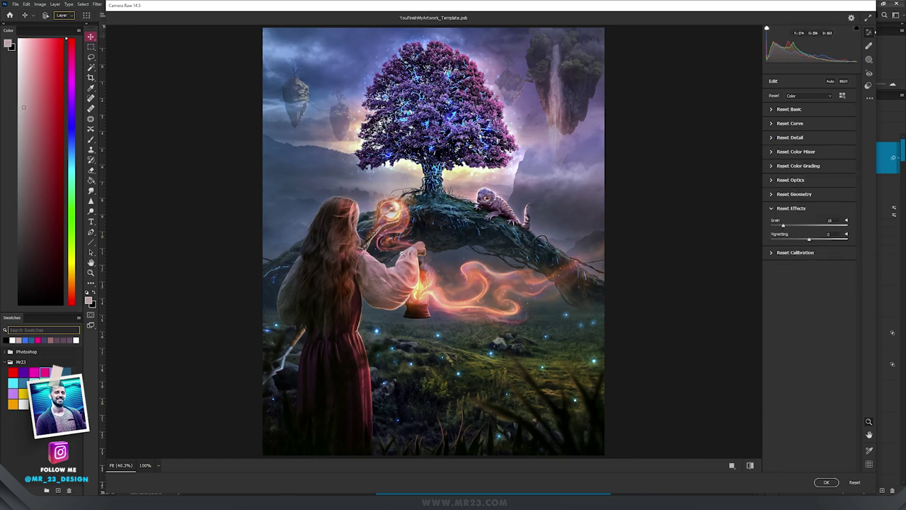
{"action": "scroll", "coordinate": [406, 253], "scroll_direction": "up", "scroll_amount": 2}
{"action": "scroll", "coordinate": [398, 249], "scroll_direction": "up", "scroll_amount": 1}
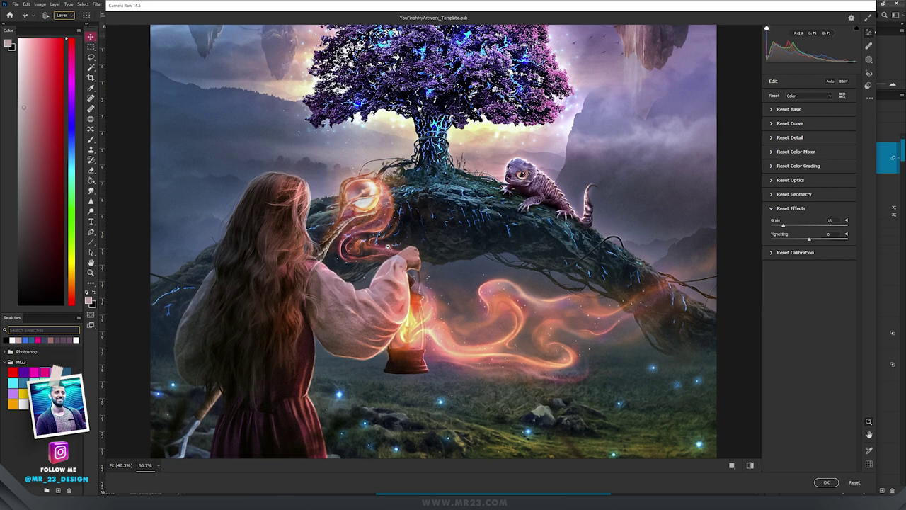
{"action": "scroll", "coordinate": [388, 247], "scroll_direction": "up", "scroll_amount": 4}
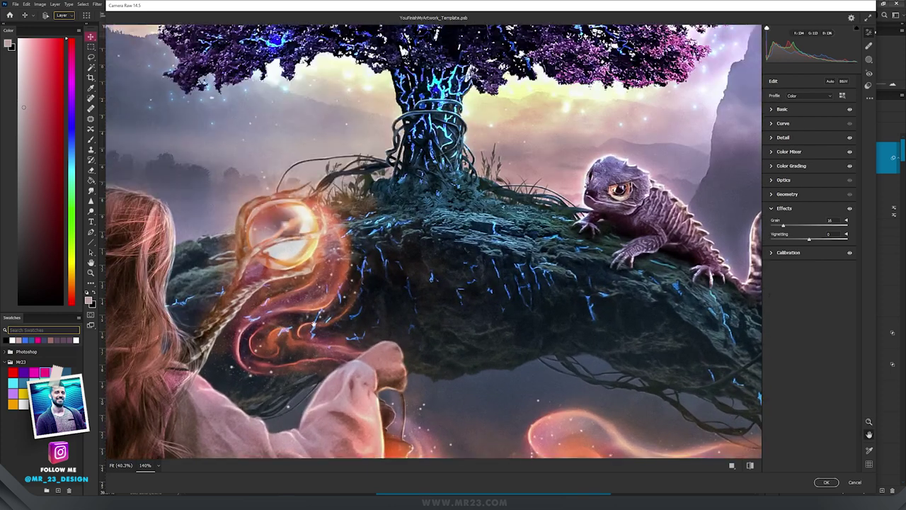
{"action": "key", "text": "alt"}
{"action": "scroll", "coordinate": [386, 307], "scroll_direction": "up", "scroll_amount": 2}
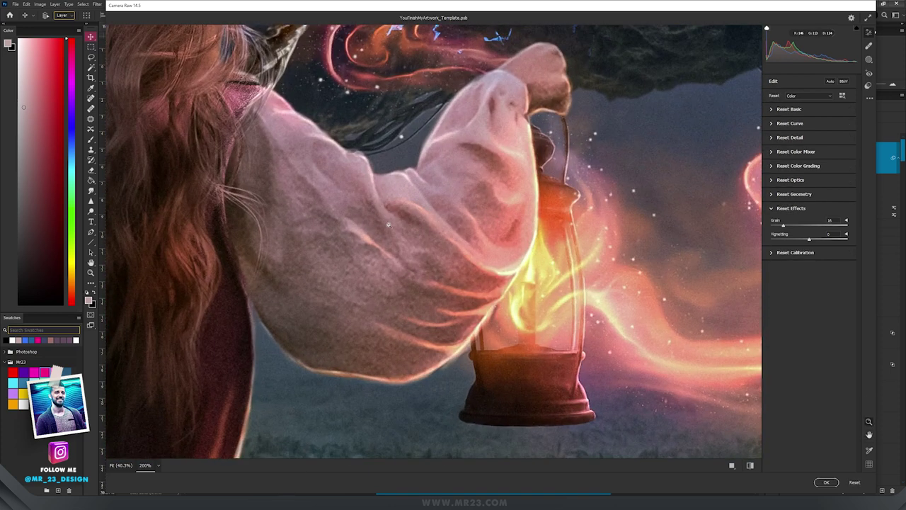
{"action": "scroll", "coordinate": [405, 206], "scroll_direction": "down", "scroll_amount": 2}
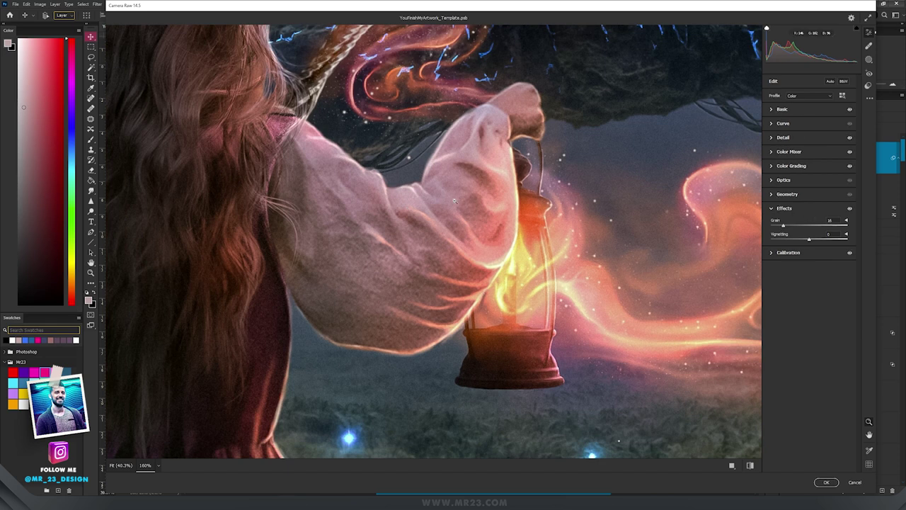
{"action": "scroll", "coordinate": [422, 199], "scroll_direction": "down", "scroll_amount": 4}
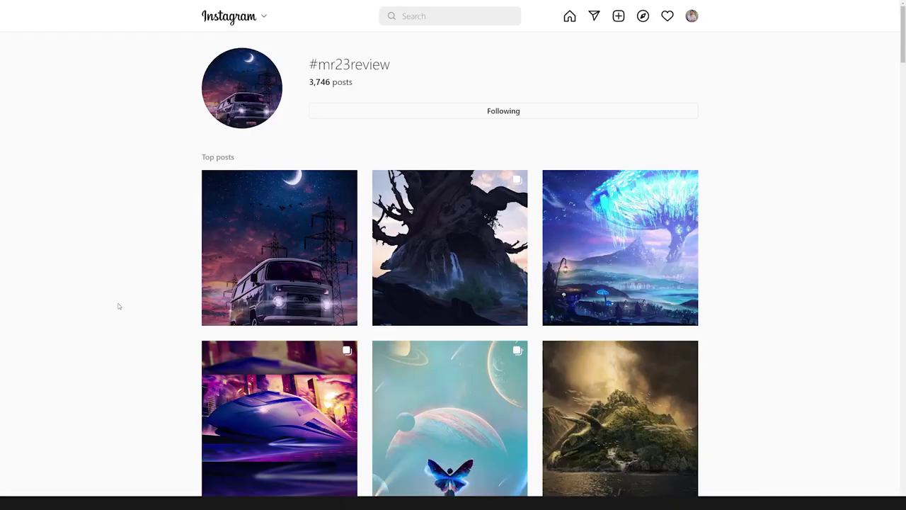
Switch to Instagram and browse the artworks posted under #mr23review.
{"action": "scroll", "coordinate": [119, 306], "scroll_direction": "down", "scroll_amount": 20}
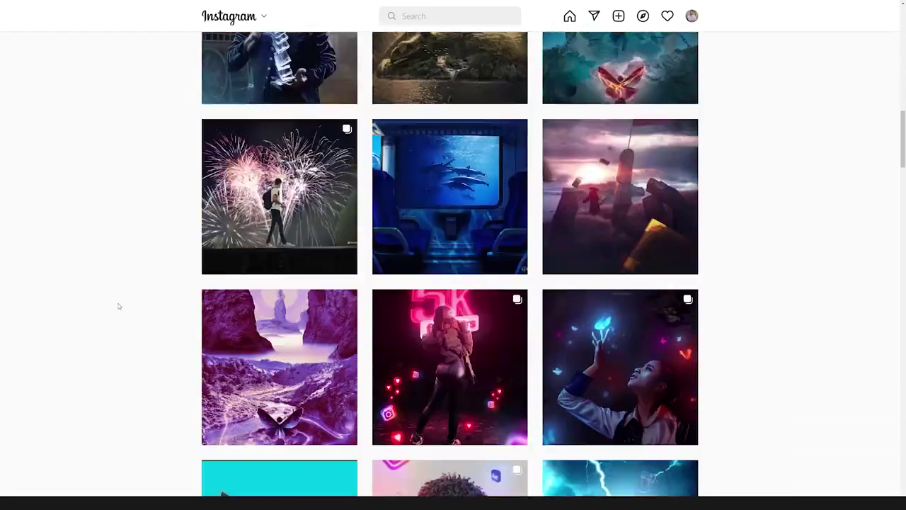
{"action": "scroll", "coordinate": [117, 316], "scroll_direction": "down", "scroll_amount": 20}
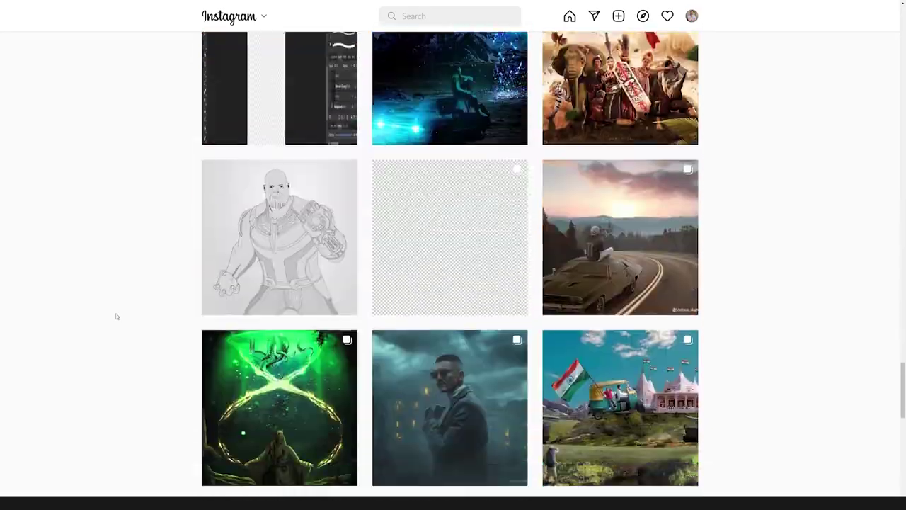
{"action": "scroll", "coordinate": [117, 316], "scroll_direction": "down", "scroll_amount": 10}
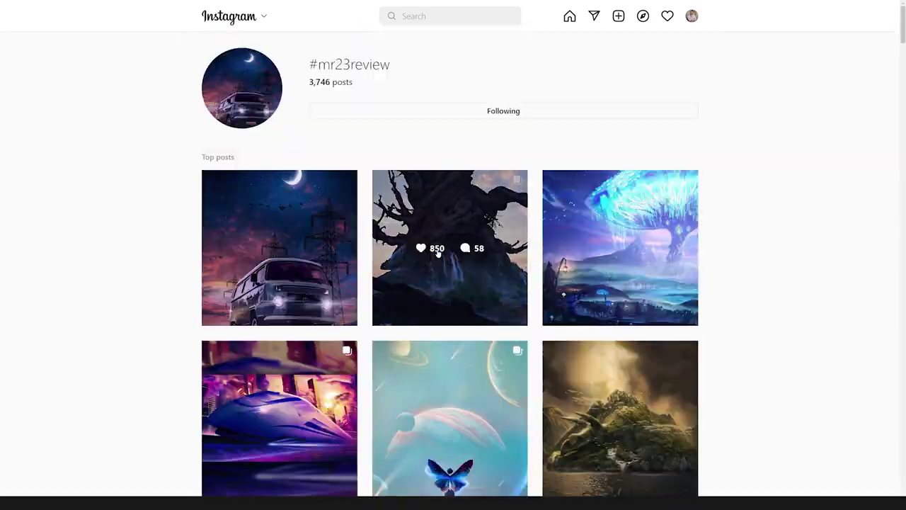
Open the "Tree of life" post among the top posts and view its images one after another.
{"action": "left_click", "coordinate": [476, 201]}
{"action": "left_click", "coordinate": [488, 255]}
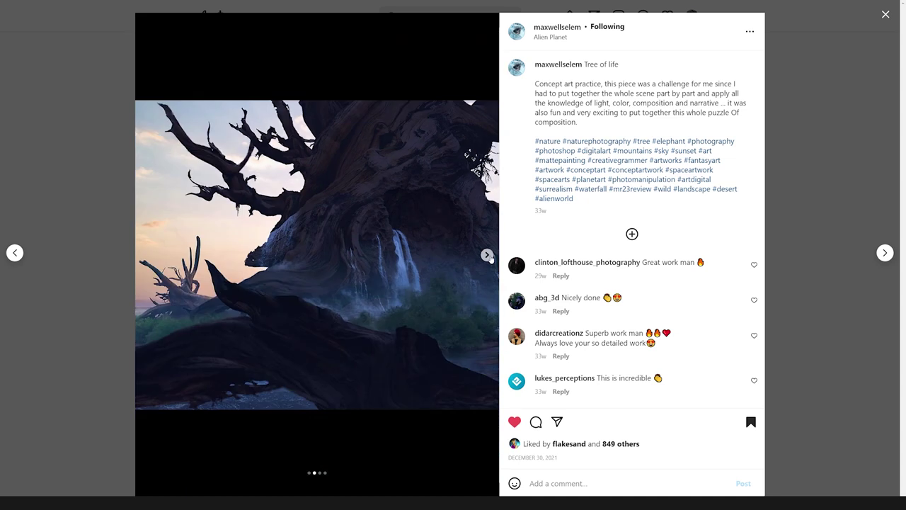
{"action": "left_click", "coordinate": [488, 255]}
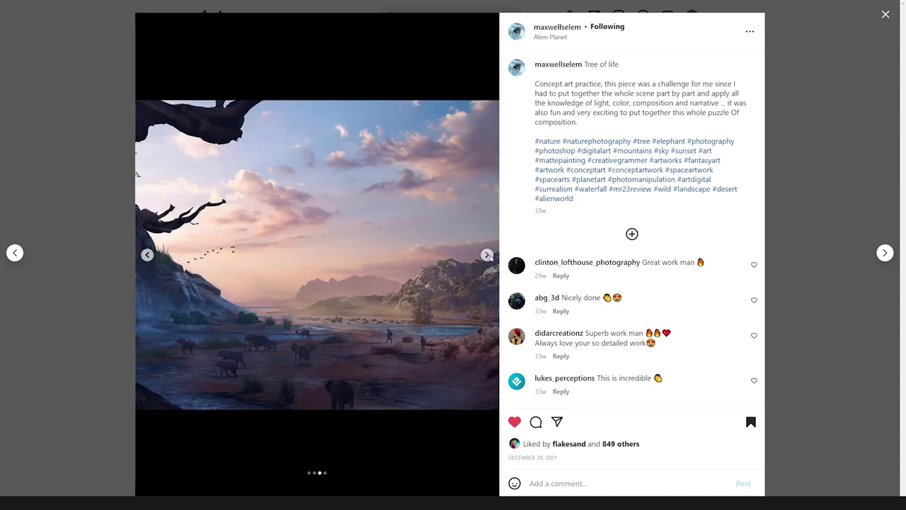
{"action": "left_click", "coordinate": [488, 256]}
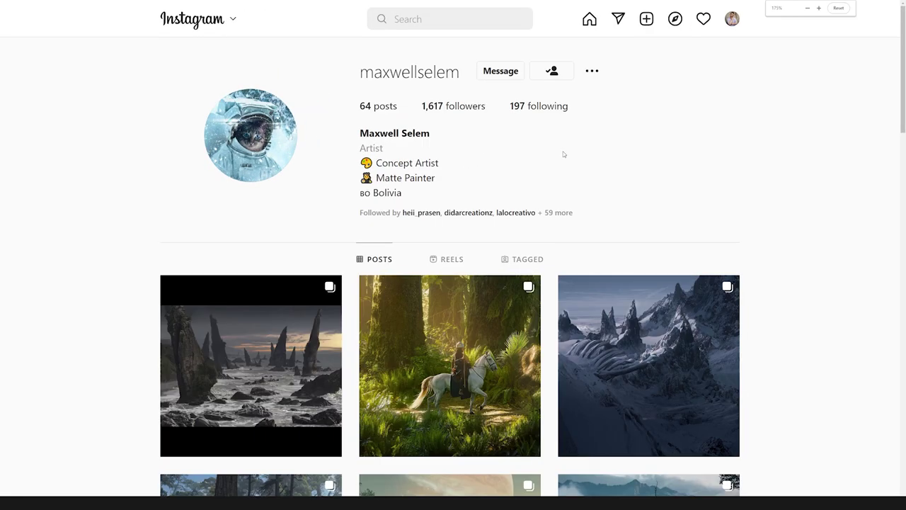
Open "The coast" post on the Tree of life artist's profile and view its images through to the last one.
{"action": "scroll", "coordinate": [563, 154], "scroll_direction": "down", "scroll_amount": 2}
{"action": "left_click", "coordinate": [319, 241]}
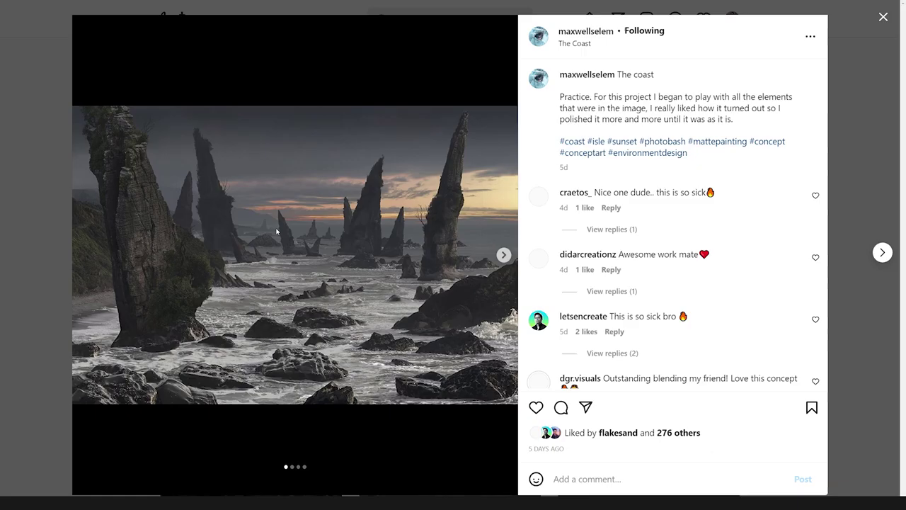
{"action": "left_click", "coordinate": [499, 258]}
{"action": "left_click", "coordinate": [504, 255]}
{"action": "left_click", "coordinate": [505, 256]}
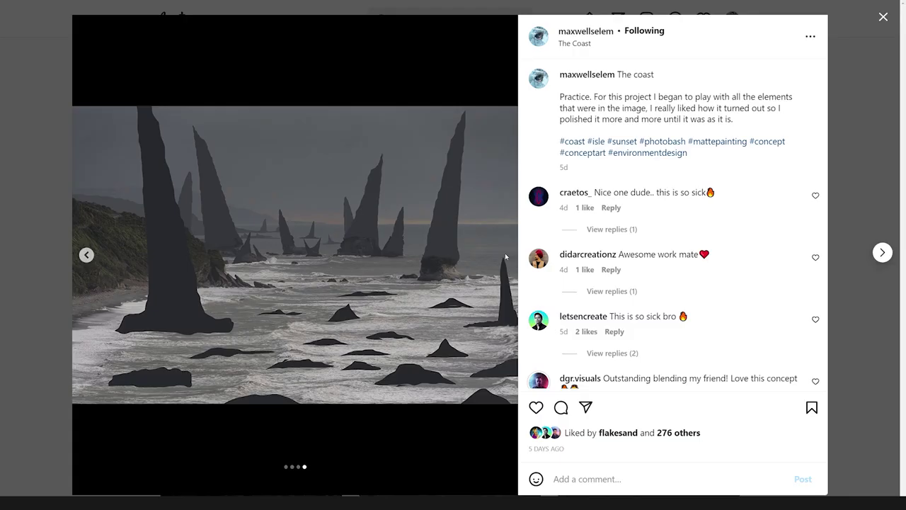
Go on to the "Transition path" forest post and view all of its images.
{"action": "key", "text": "Right"}
{"action": "left_click", "coordinate": [459, 255]}
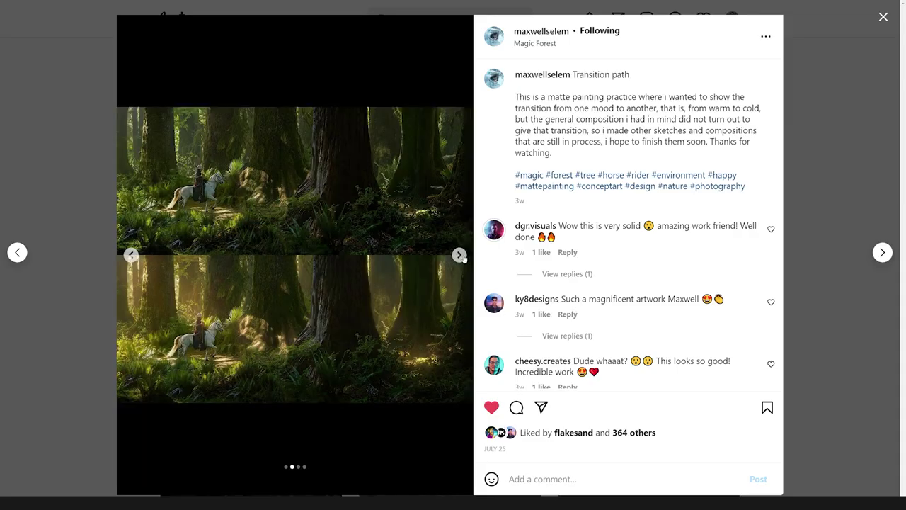
{"action": "left_click", "coordinate": [460, 254]}
{"action": "left_click", "coordinate": [460, 255]}
Go on to the "Archaeological Structures" post, view all of its images and close it.
{"action": "key", "text": "Right"}
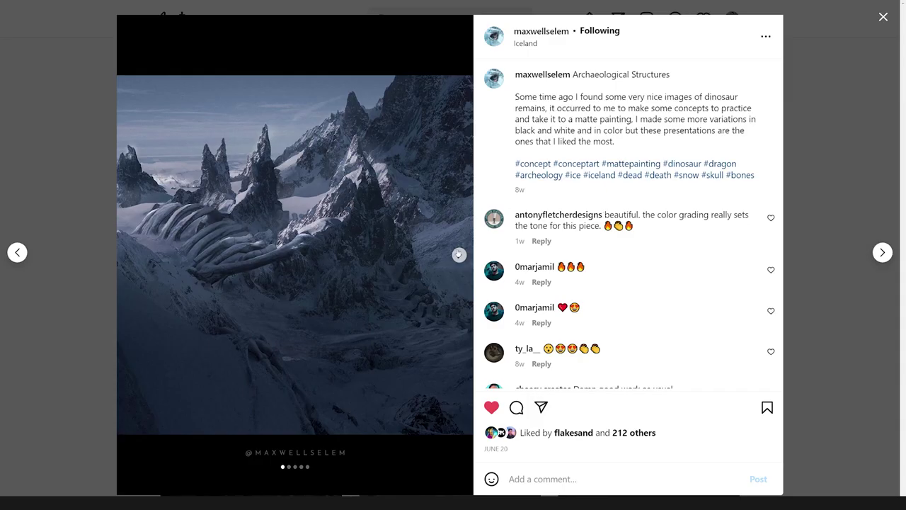
{"action": "left_click", "coordinate": [460, 255]}
{"action": "left_click", "coordinate": [459, 256]}
{"action": "left_click", "coordinate": [459, 256]}
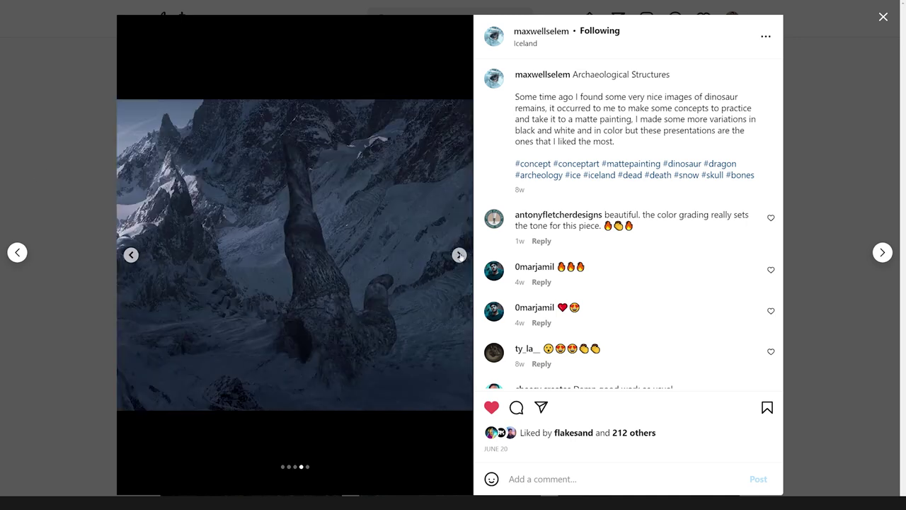
{"action": "left_click", "coordinate": [460, 255]}
{"action": "left_click", "coordinate": [67, 169]}
Open the "Prehistoric Jungle" post further down the profile, view all of its images and close it.
{"action": "scroll", "coordinate": [264, 276], "scroll_direction": "down", "scroll_amount": 2}
{"action": "left_click", "coordinate": [264, 276]}
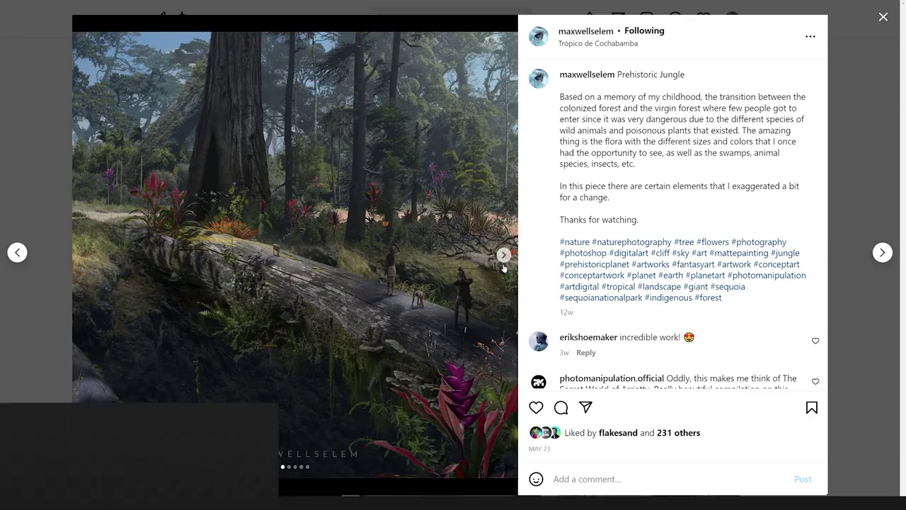
{"action": "left_click", "coordinate": [503, 256]}
{"action": "left_click", "coordinate": [503, 256]}
{"action": "left_click", "coordinate": [503, 257]}
{"action": "left_click", "coordinate": [503, 257]}
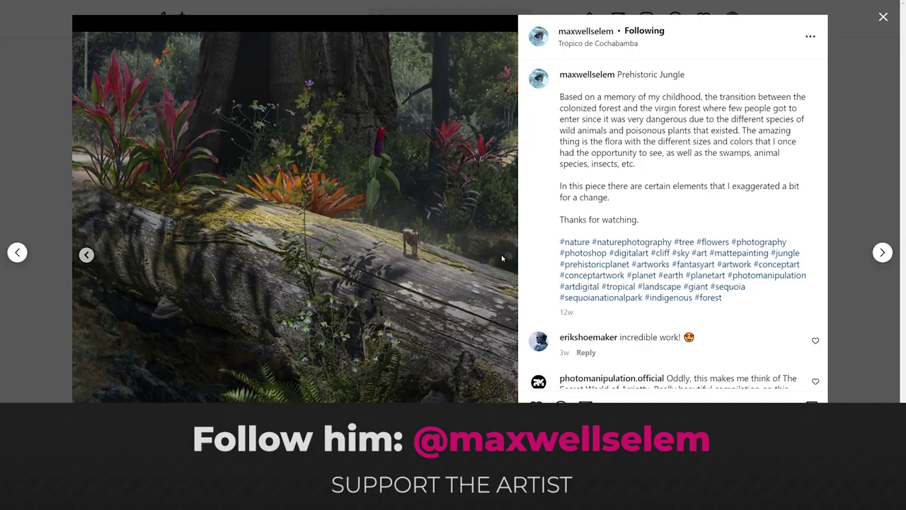
{"action": "left_click", "coordinate": [39, 167]}
Open the "Sunset In The Jungle" post, view all of its images and close it.
{"action": "left_click", "coordinate": [453, 297]}
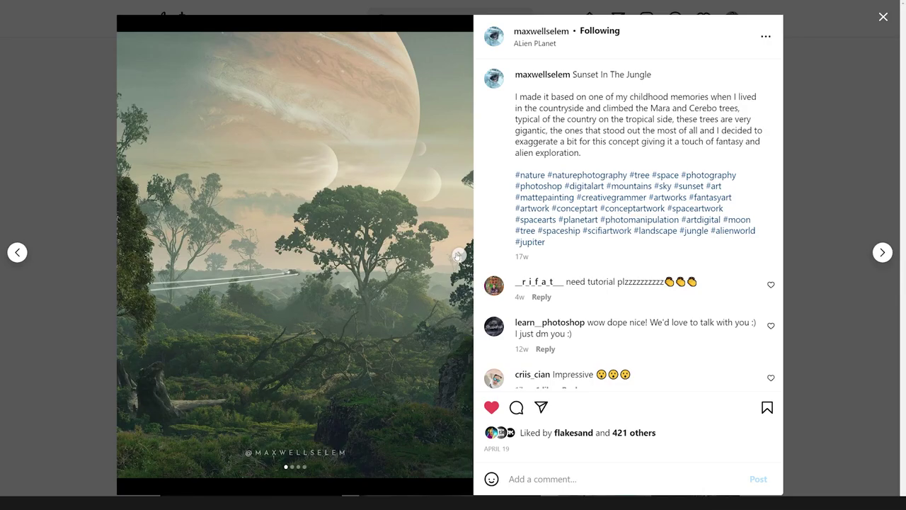
{"action": "left_click", "coordinate": [459, 256]}
{"action": "left_click", "coordinate": [459, 255]}
{"action": "left_click", "coordinate": [459, 256]}
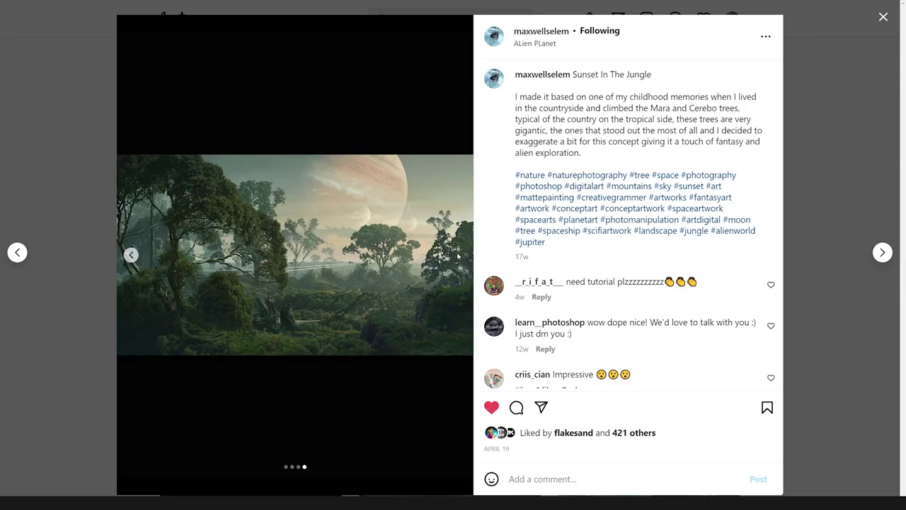
{"action": "left_click", "coordinate": [37, 197]}
Open the "Sacred Tree" post, view all of its images and close it.
{"action": "left_click", "coordinate": [647, 311]}
{"action": "left_click", "coordinate": [459, 255]}
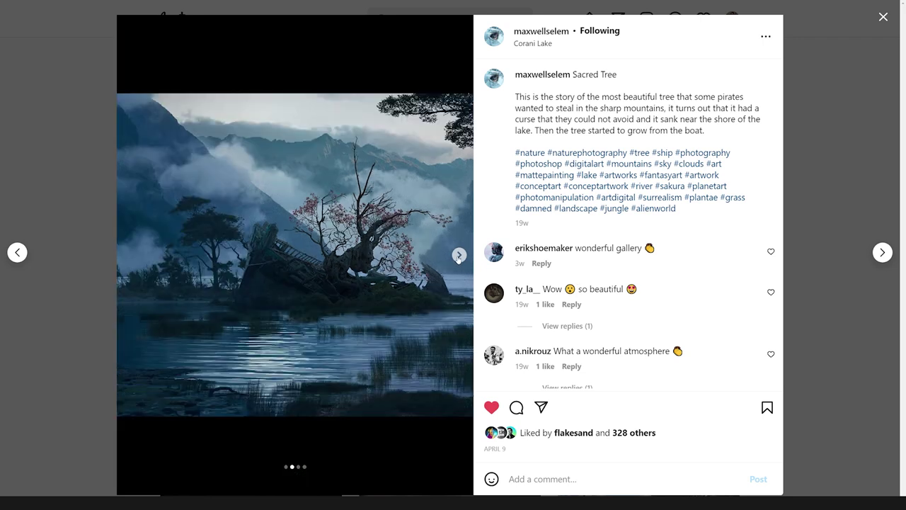
{"action": "left_click", "coordinate": [459, 256]}
{"action": "left_click", "coordinate": [459, 255]}
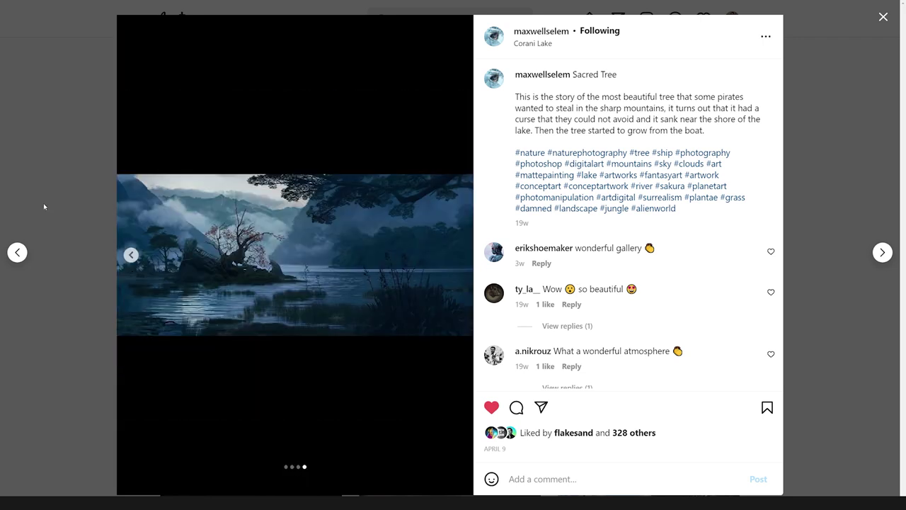
{"action": "left_click", "coordinate": [43, 203]}
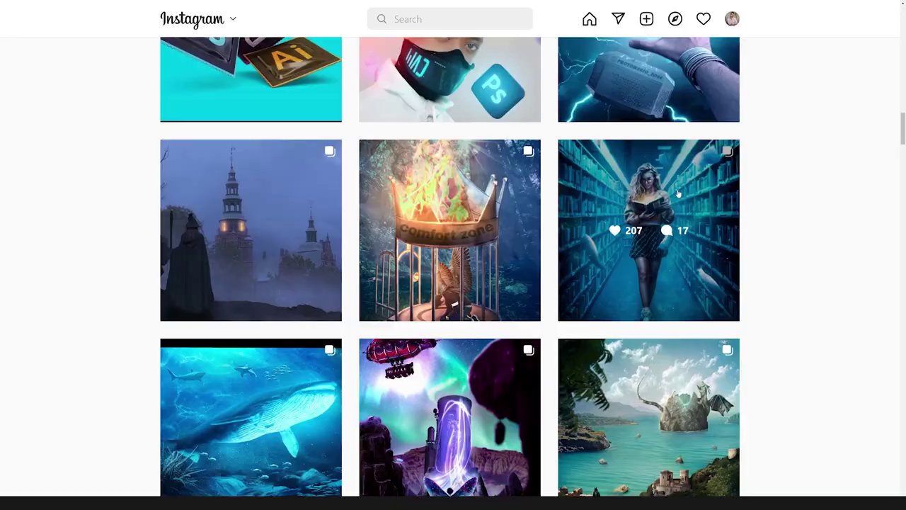
Open the "Books are magic" library post and compare the finished artwork with its unedited composite.
{"action": "left_click", "coordinate": [678, 192]}
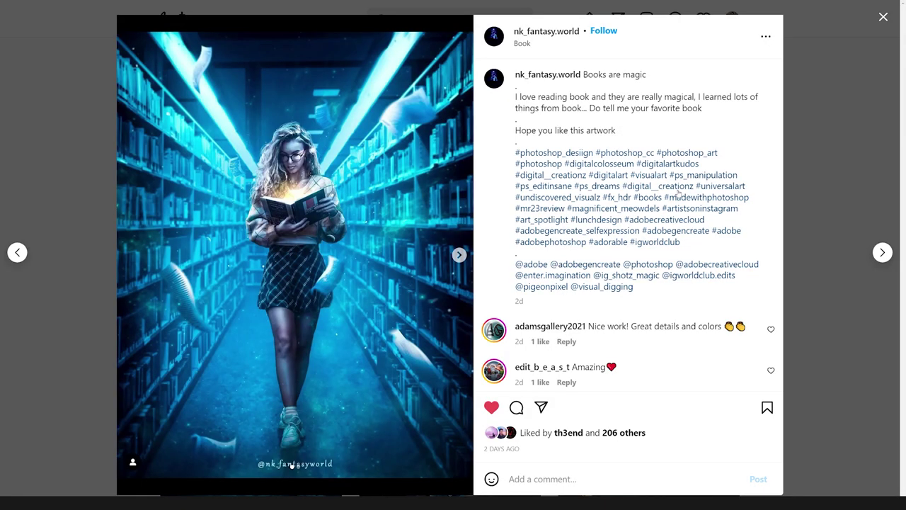
{"action": "left_click", "coordinate": [458, 255]}
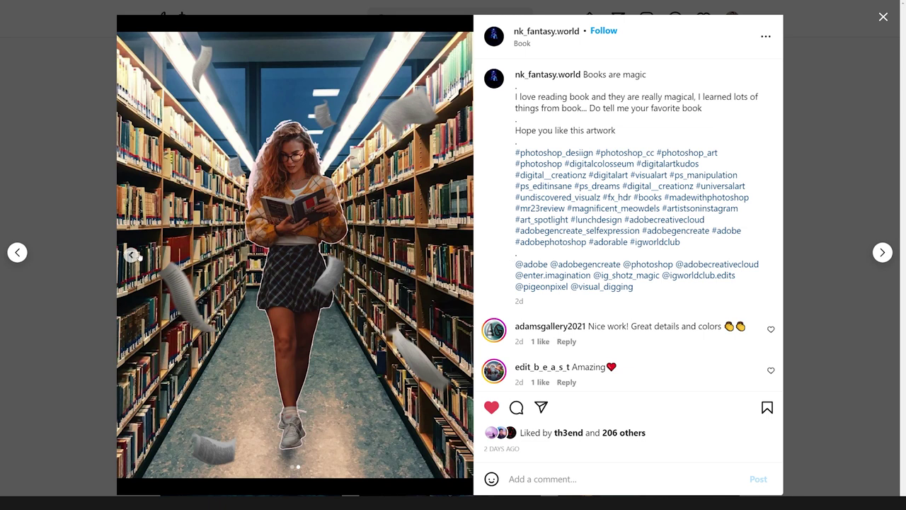
{"action": "left_click", "coordinate": [132, 254]}
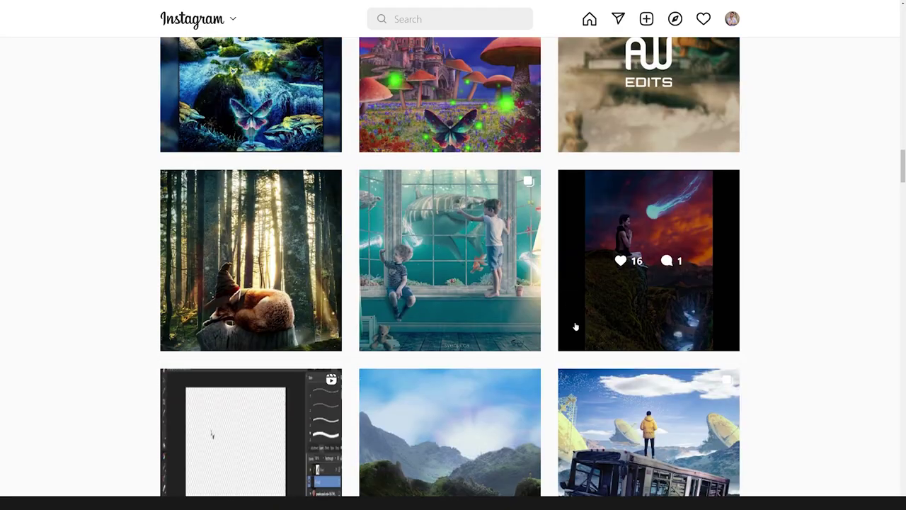
Open the post with two boys at an underwater window and compare the artwork with its stock images.
{"action": "left_click", "coordinate": [467, 222]}
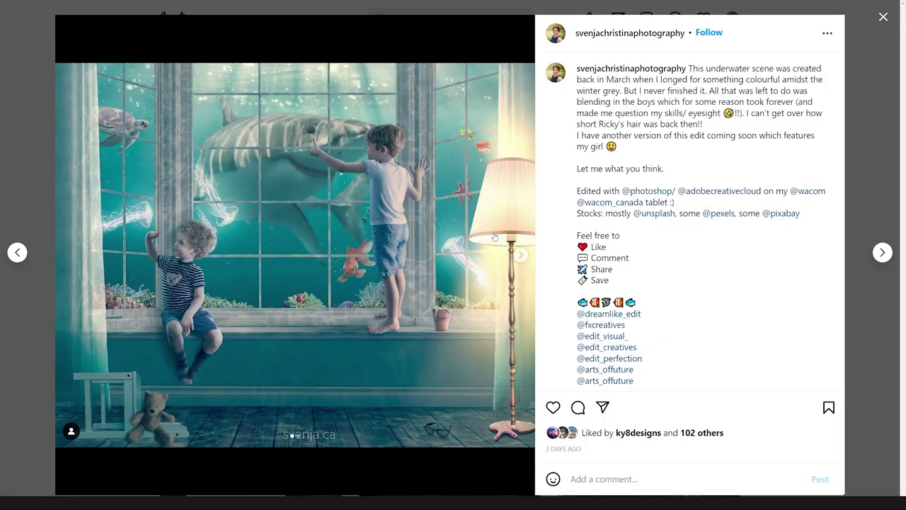
{"action": "left_click", "coordinate": [523, 256]}
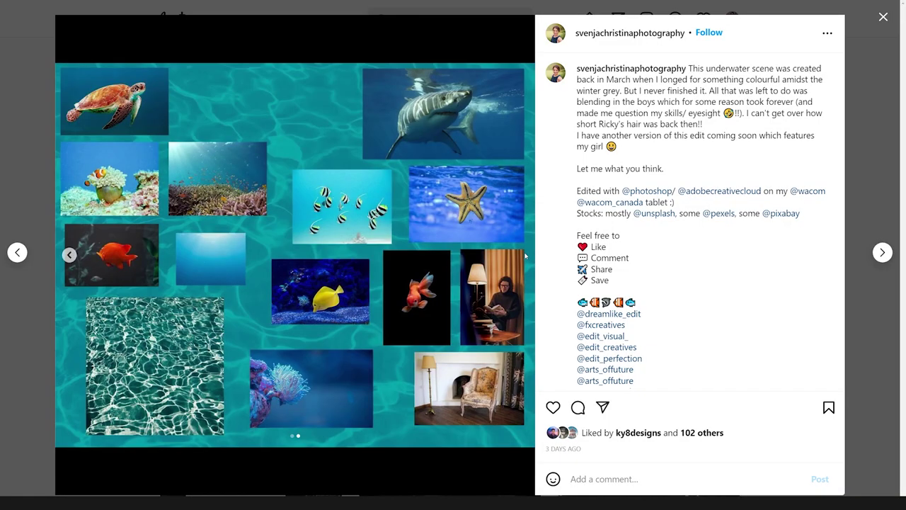
{"action": "left_click", "coordinate": [72, 257]}
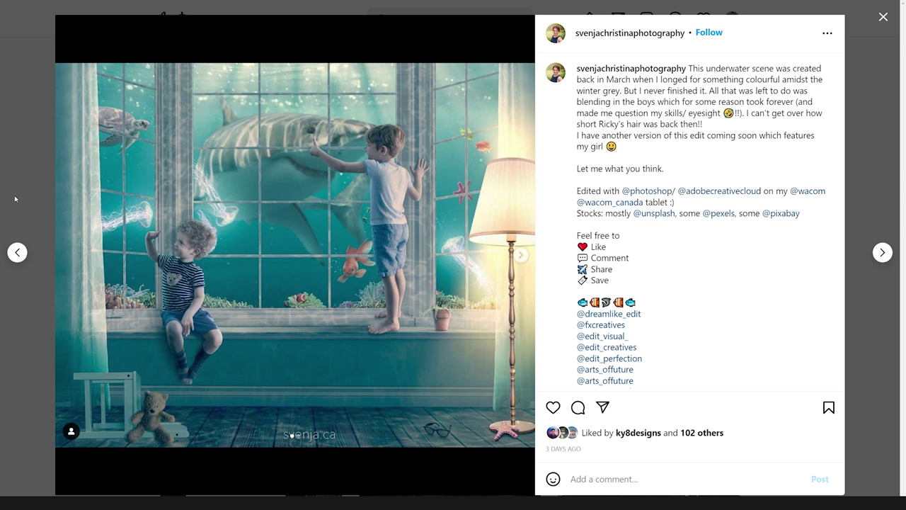